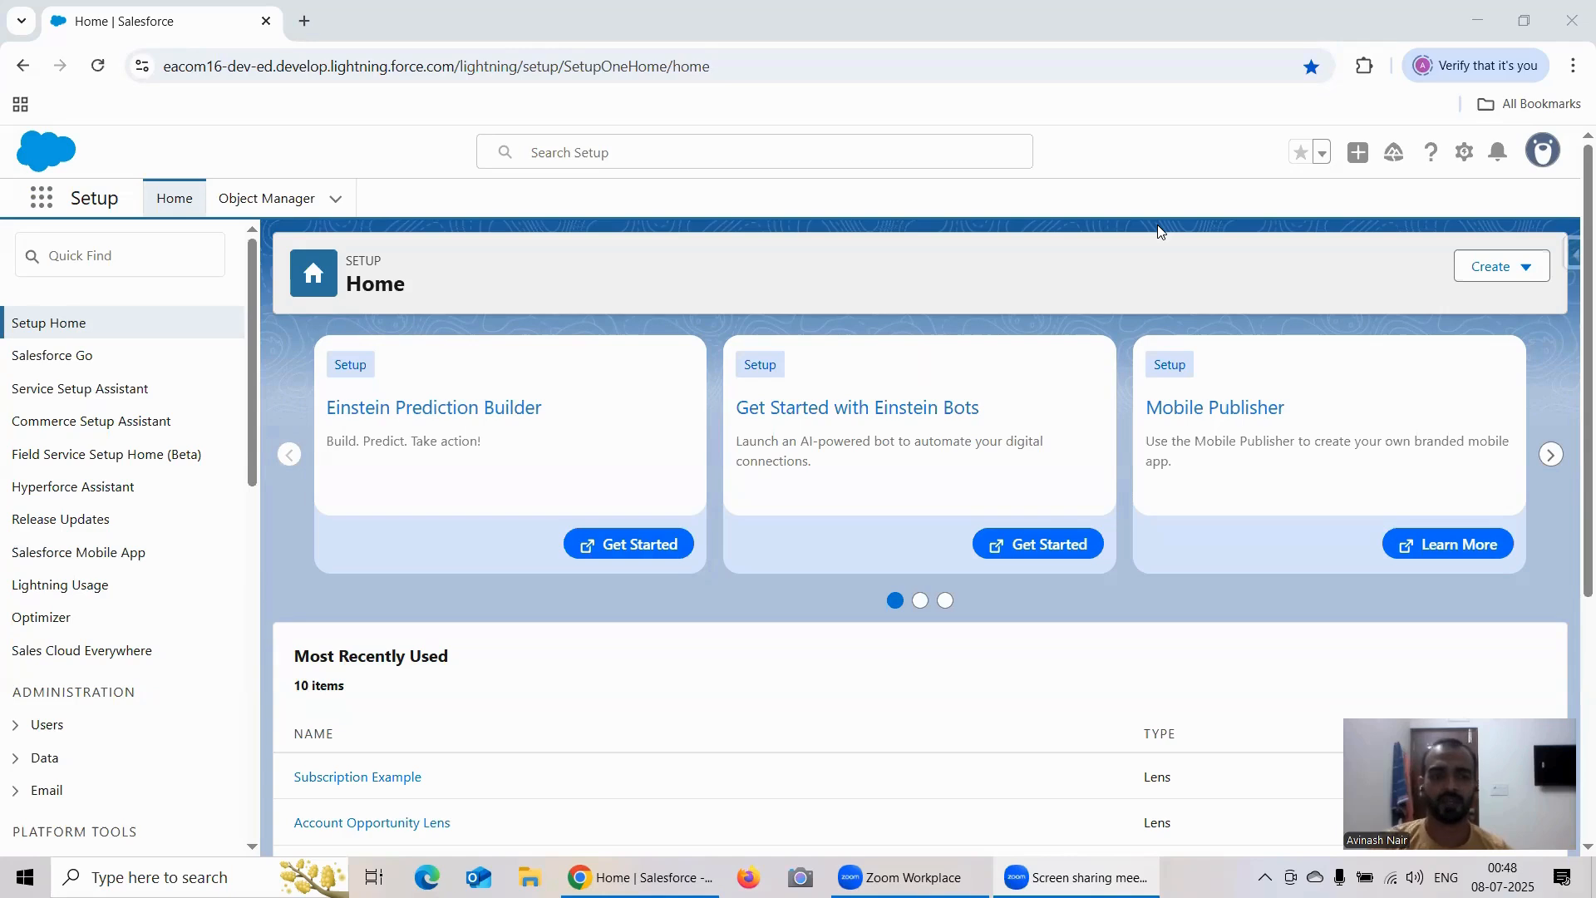
Step: Switch to Analytics Studio and open the Account Opp Left Join dataset in a new lens
{"action": "left_click", "coordinate": [41, 200]}
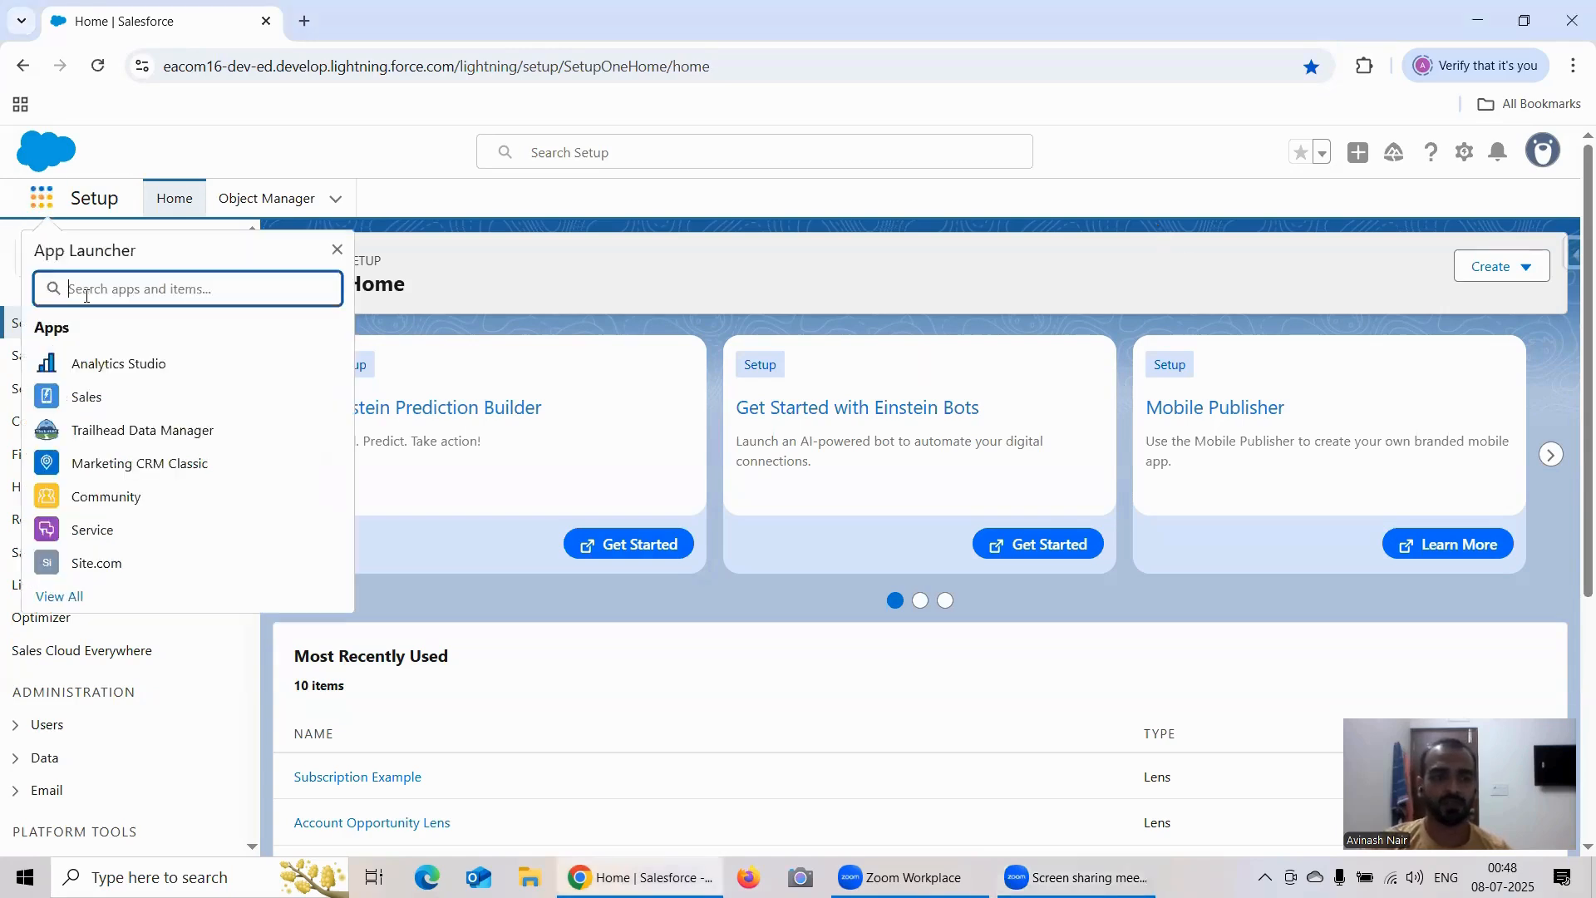
{"action": "left_click", "coordinate": [110, 364]}
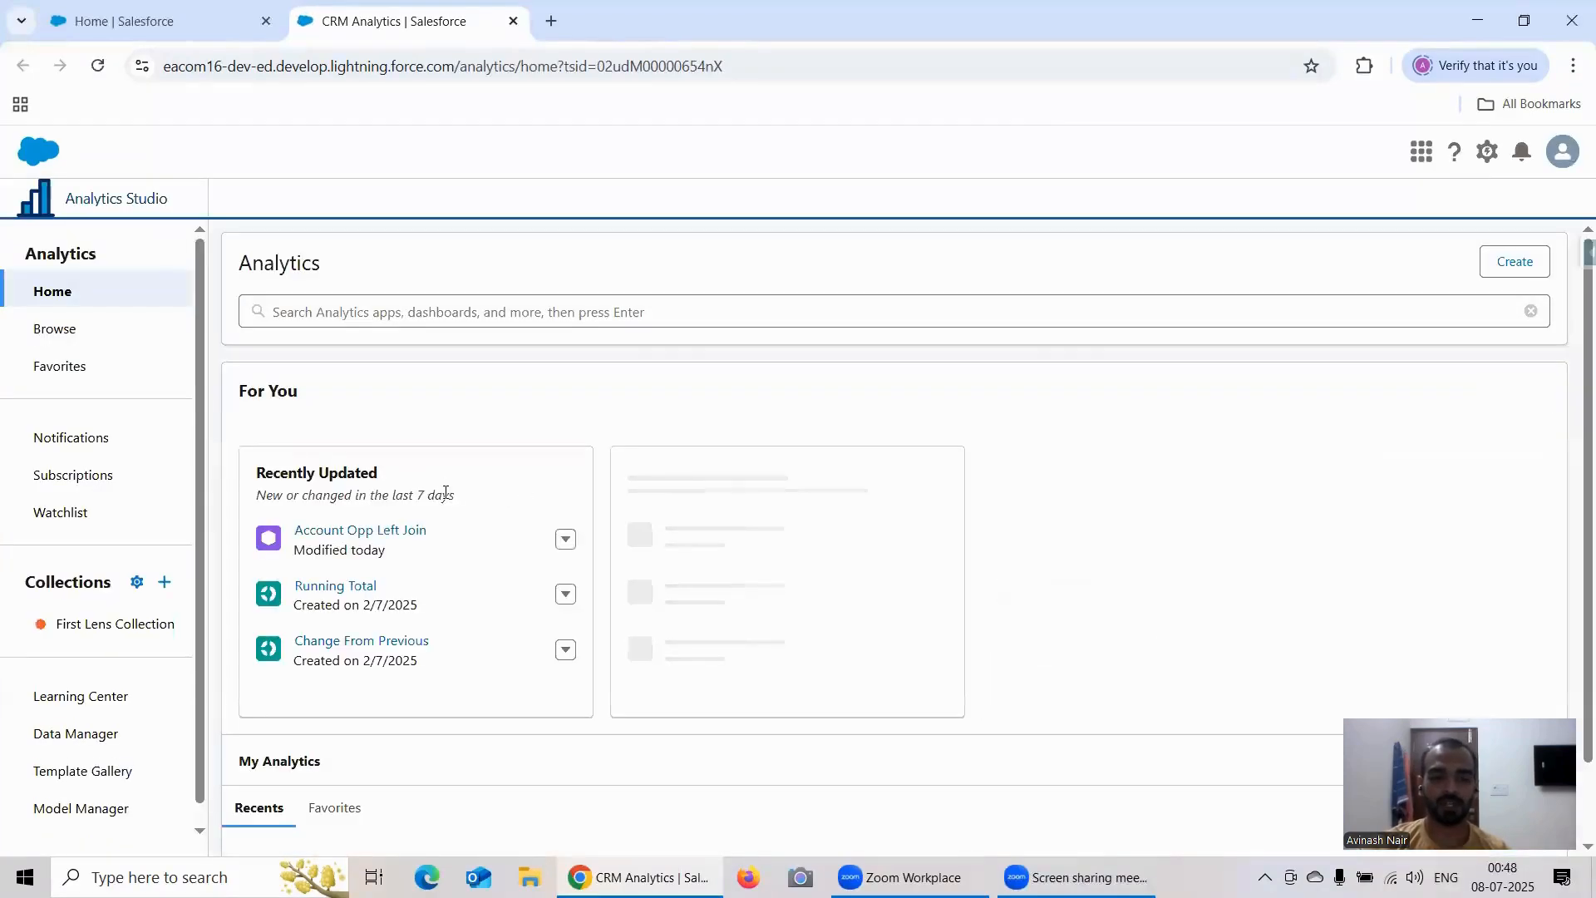
{"action": "scroll", "coordinate": [504, 519], "scroll_direction": "down", "scroll_amount": 1}
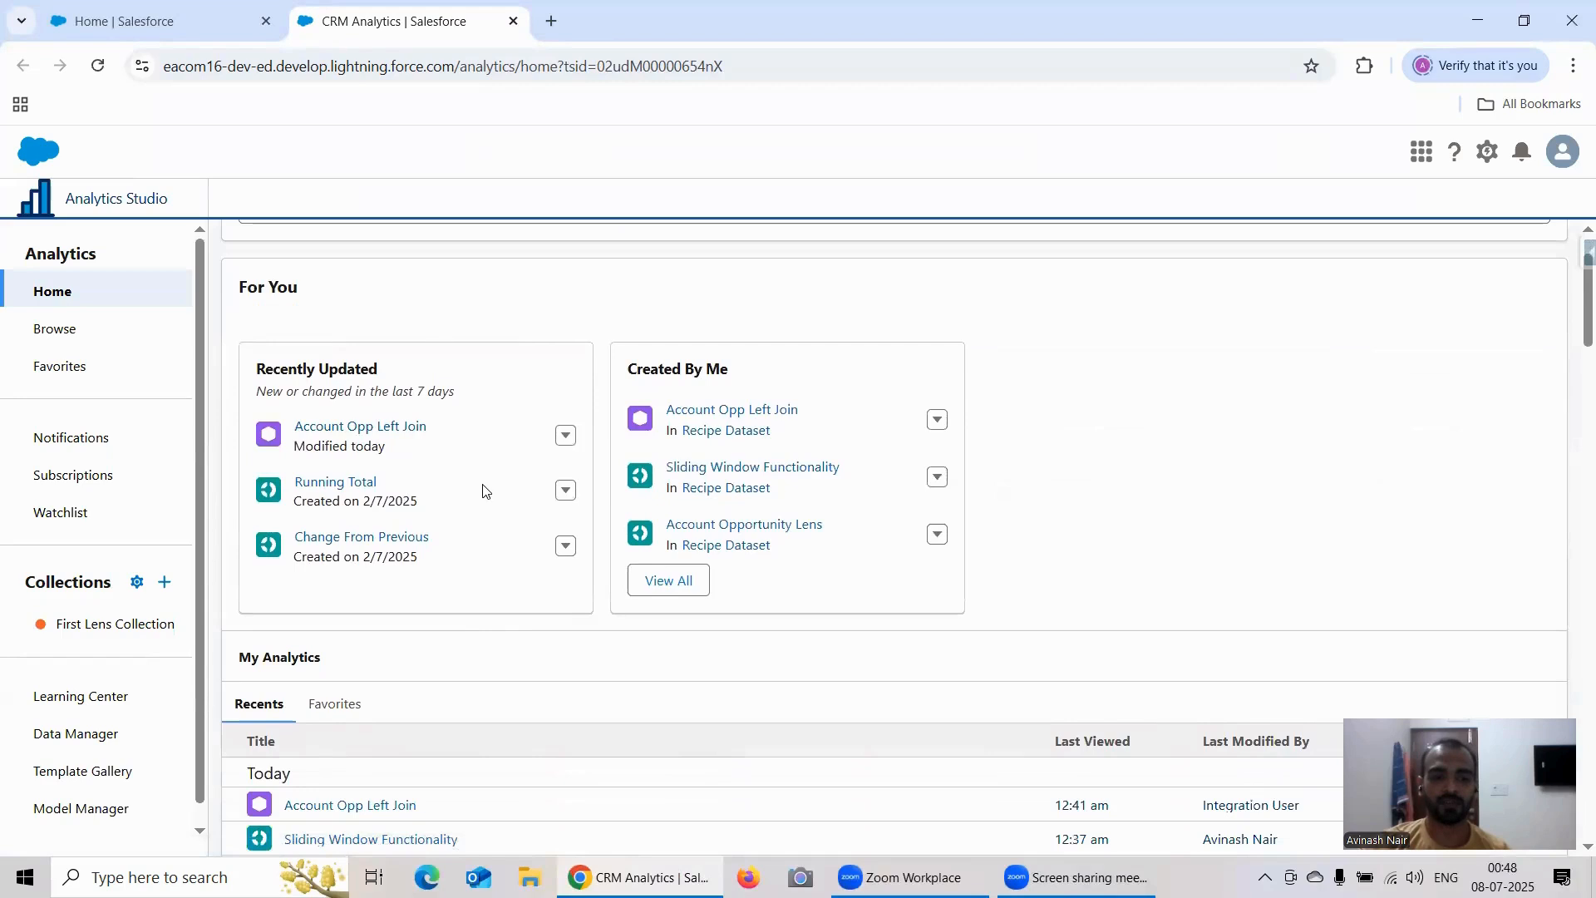
{"action": "scroll", "coordinate": [496, 492], "scroll_direction": "down", "scroll_amount": 3}
{"action": "scroll", "coordinate": [497, 488], "scroll_direction": "down", "scroll_amount": 2}
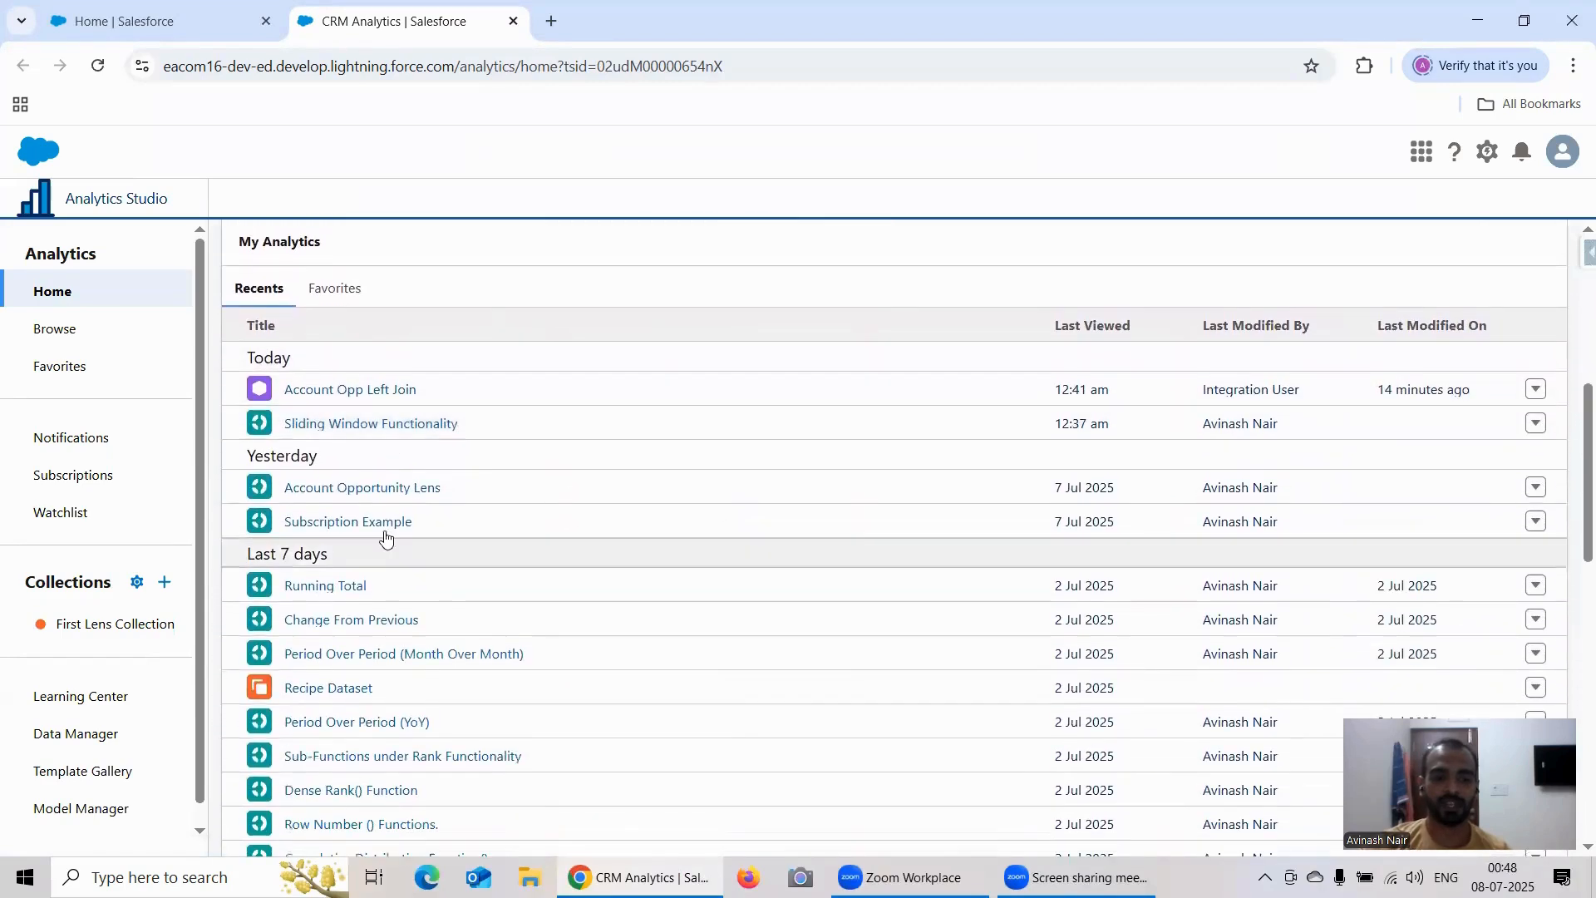
{"action": "scroll", "coordinate": [495, 519], "scroll_direction": "up", "scroll_amount": 2}
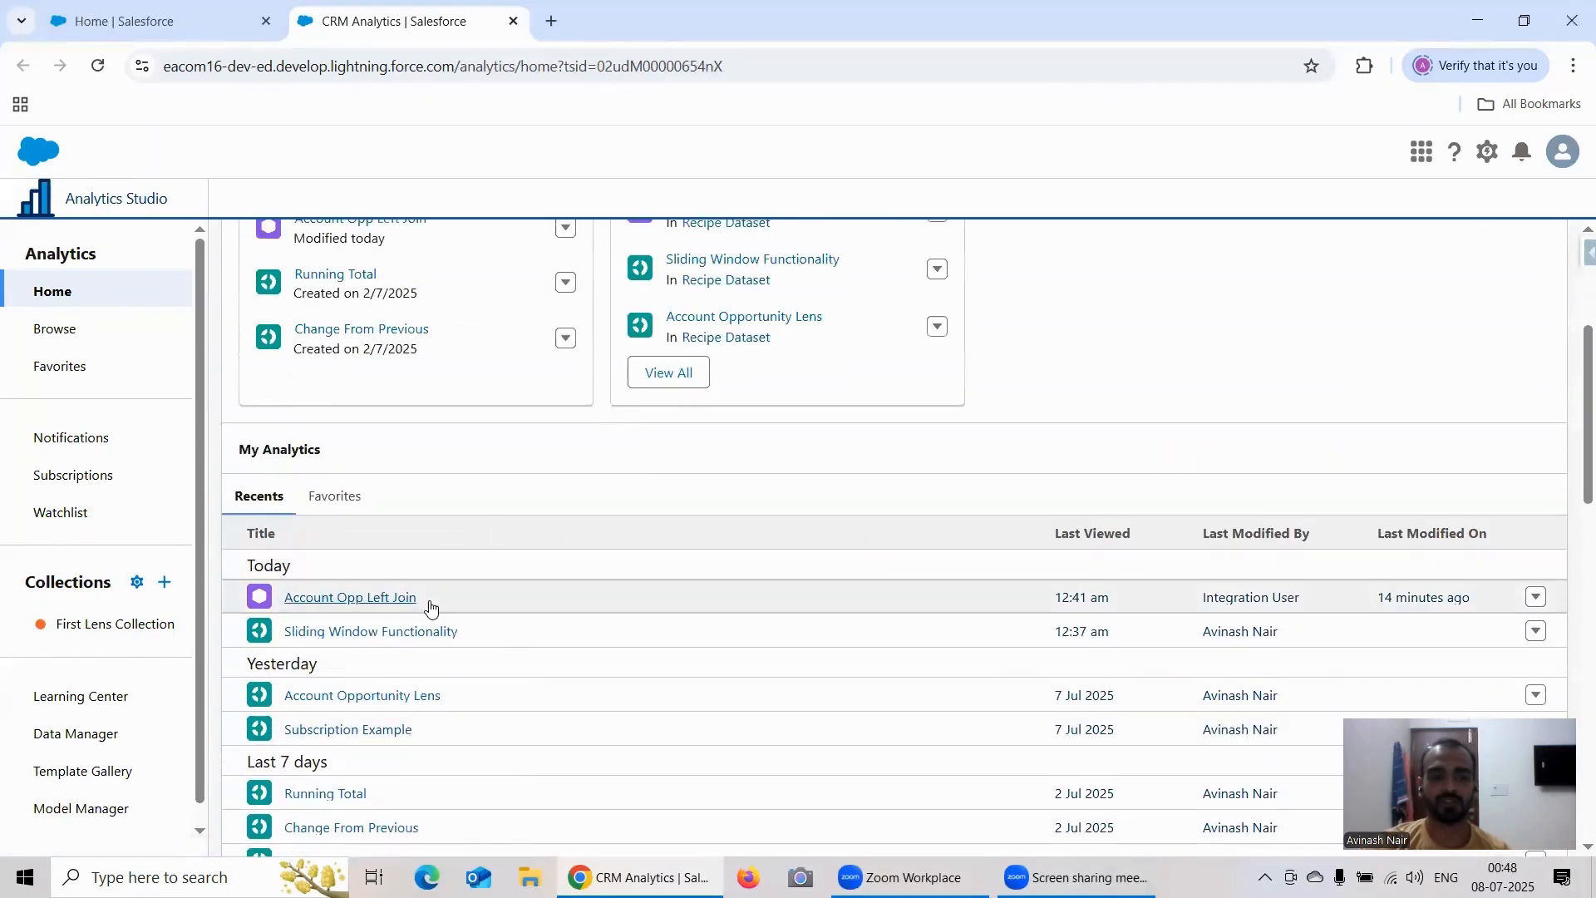
{"action": "scroll", "coordinate": [445, 496], "scroll_direction": "up", "scroll_amount": 2}
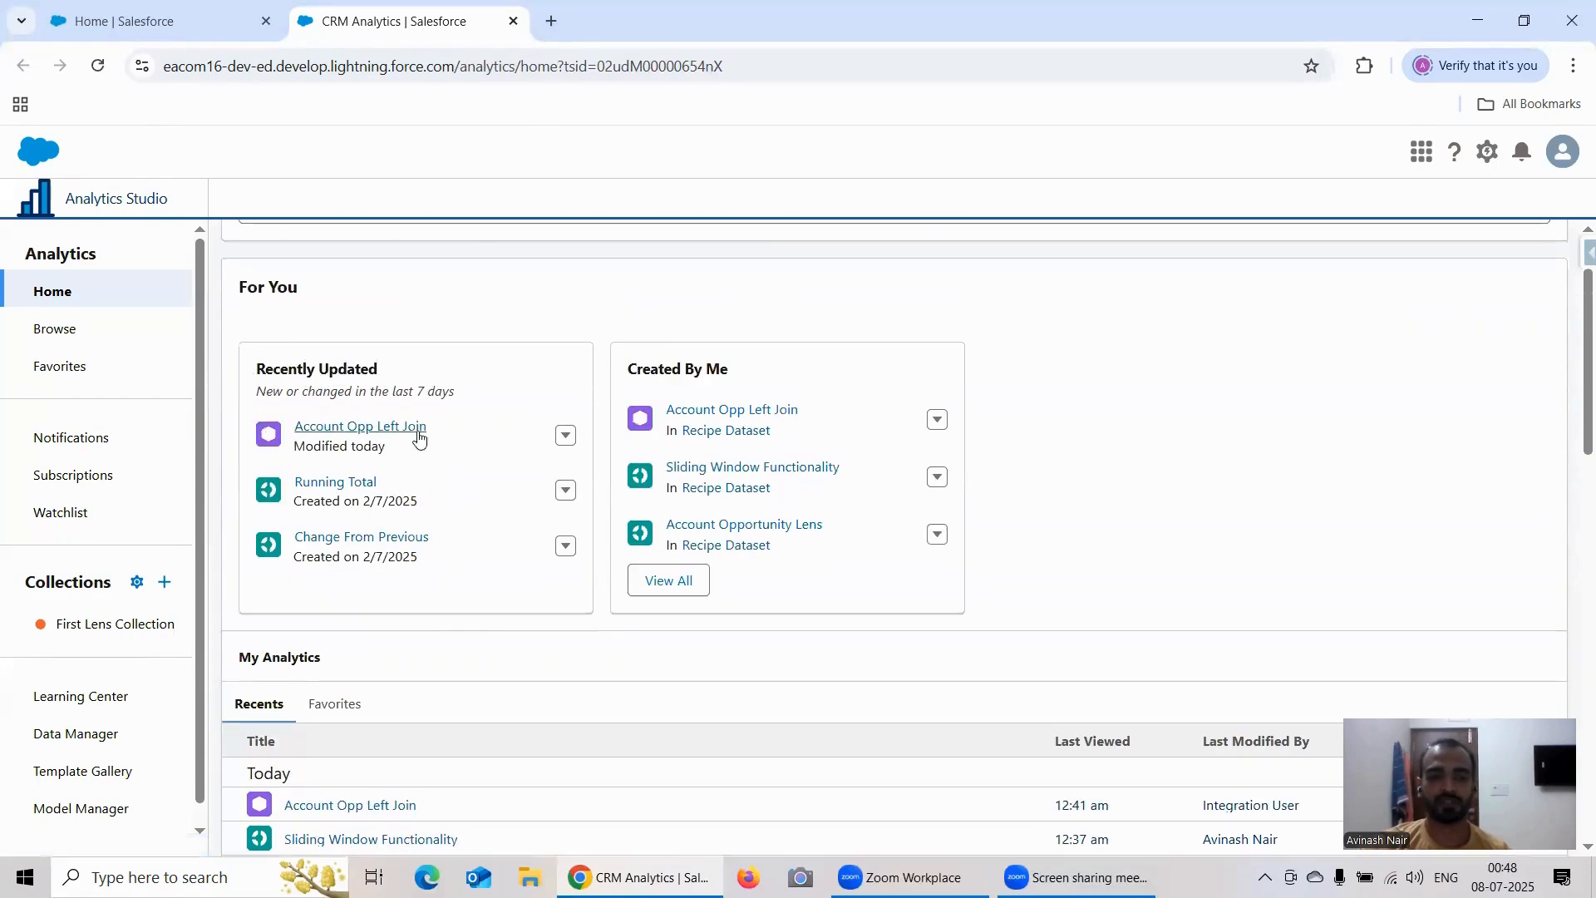
{"action": "left_click", "coordinate": [411, 431]}
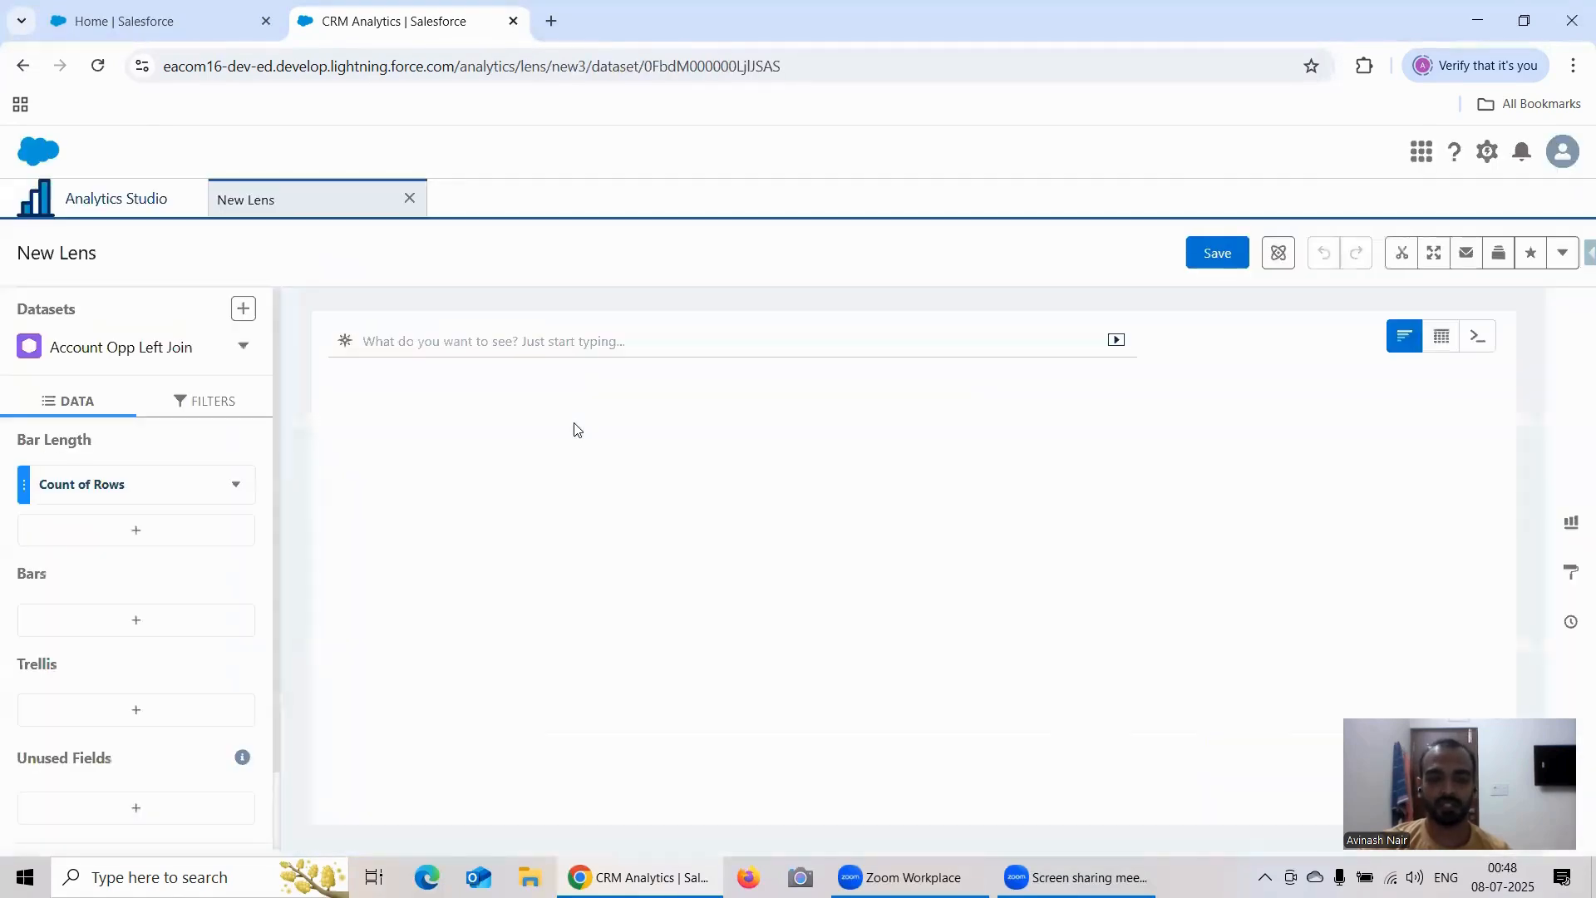
Step: Group the chart's bars by Stage Bucket and then by Stage
{"action": "left_click", "coordinate": [156, 616]}
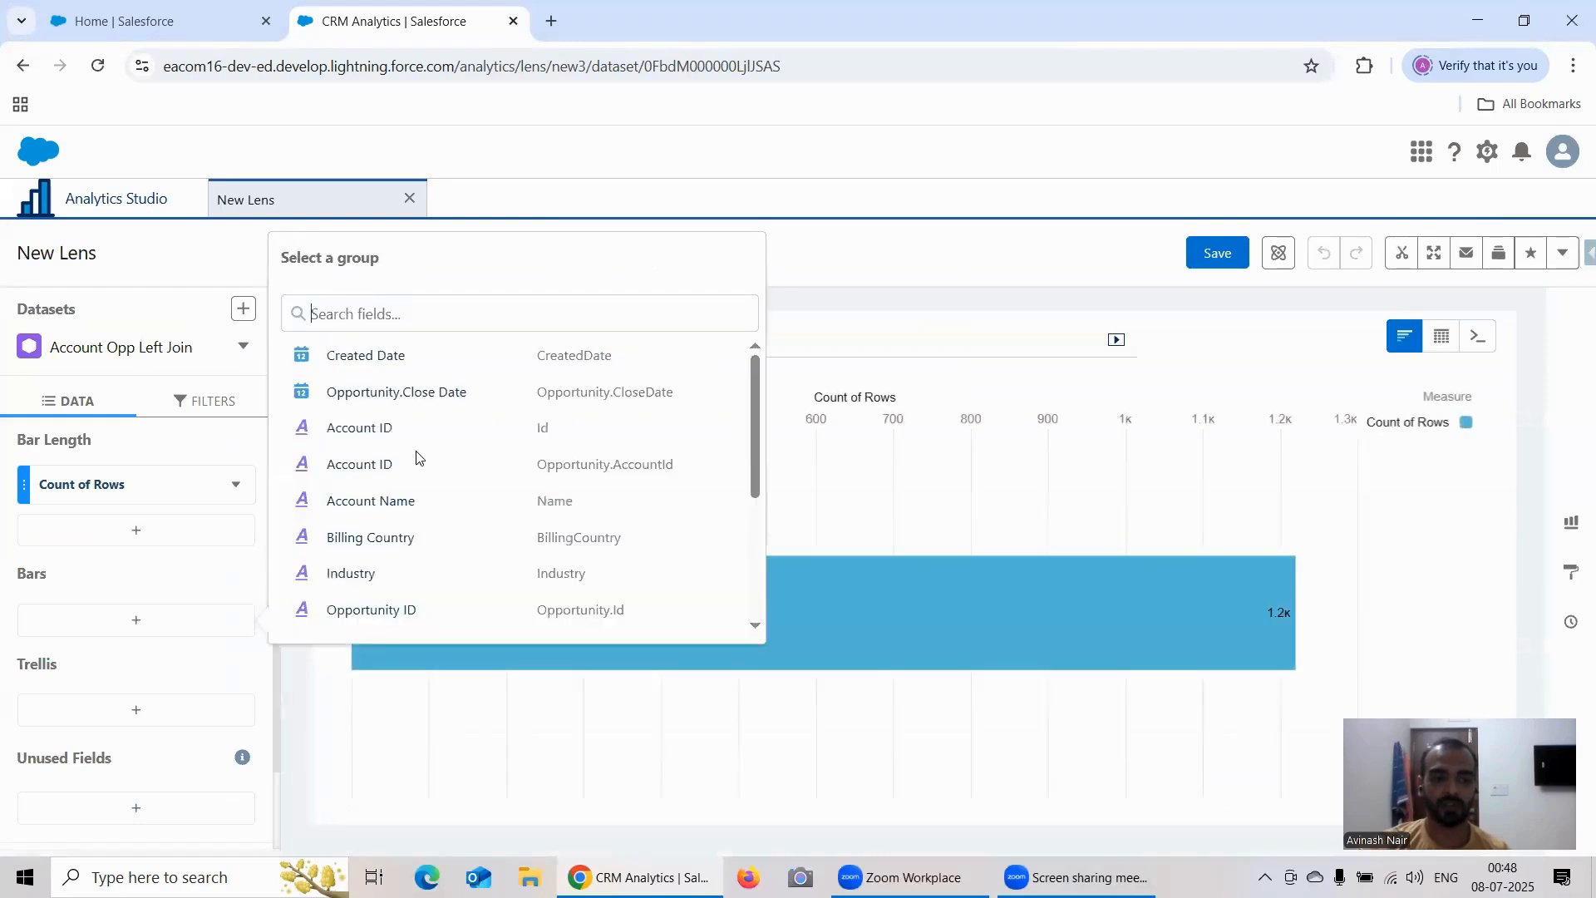
{"action": "scroll", "coordinate": [493, 529], "scroll_direction": "down", "scroll_amount": 3}
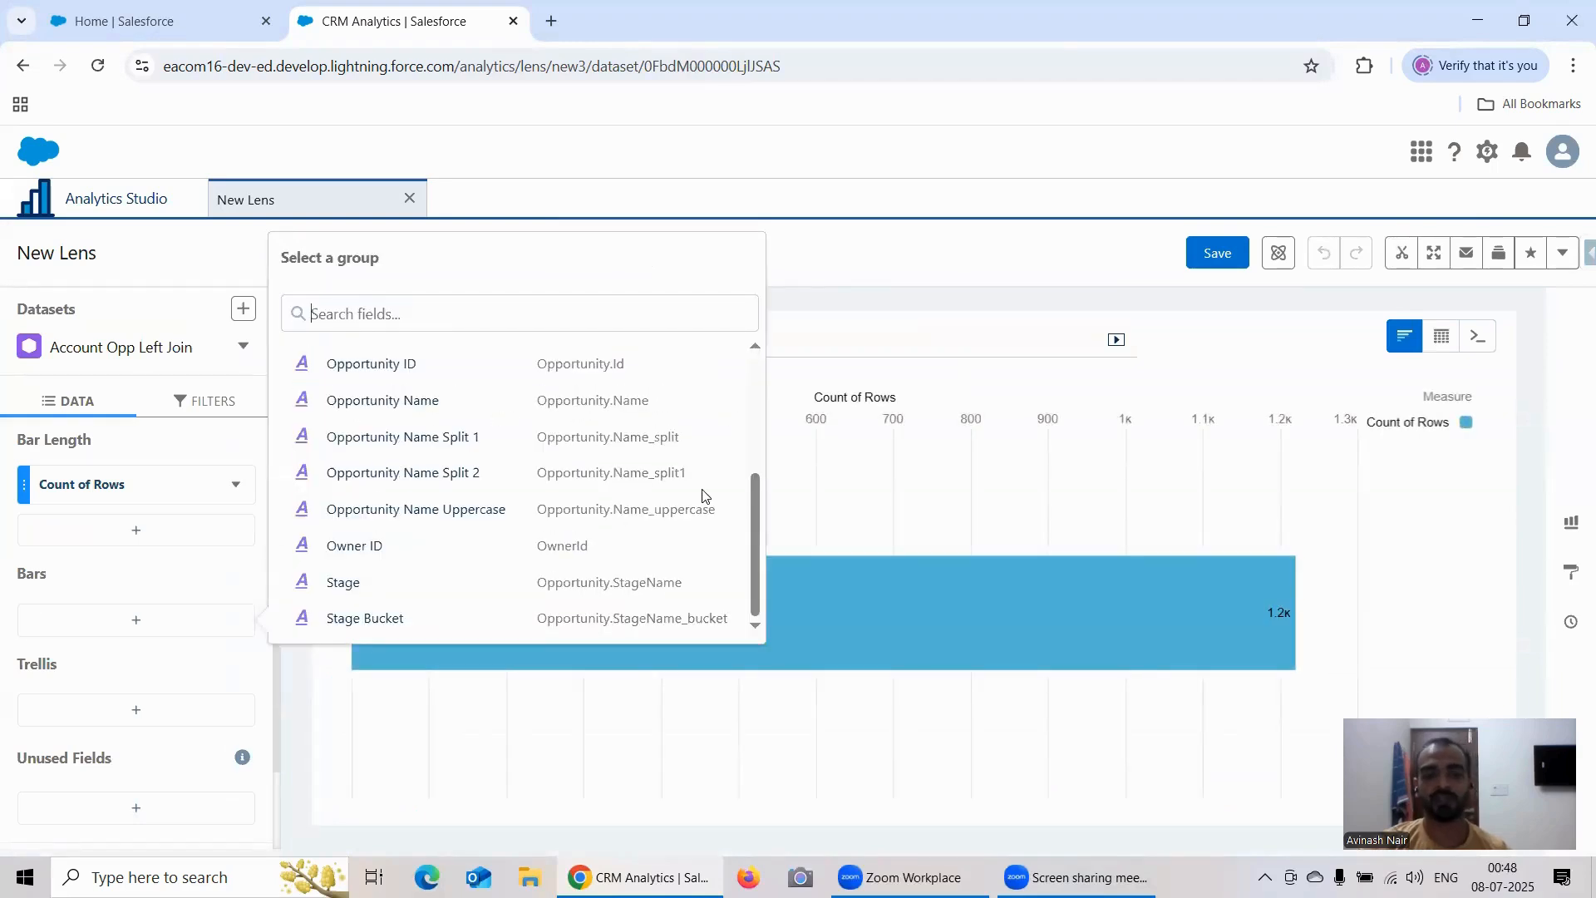
{"action": "left_click", "coordinate": [371, 620]}
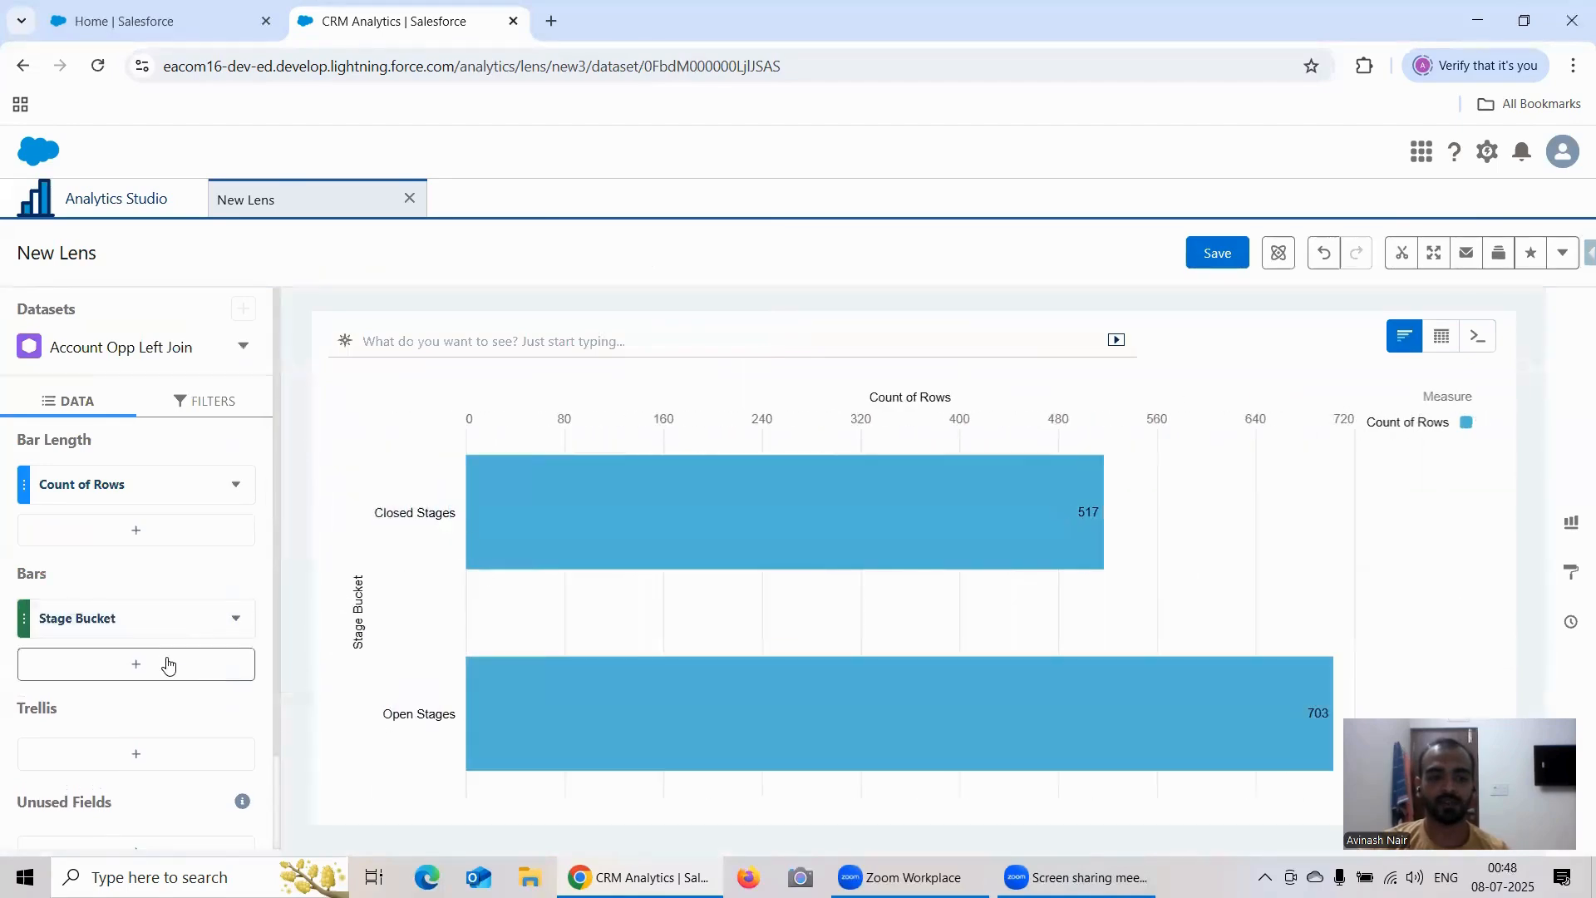
{"action": "left_click", "coordinate": [165, 661]}
{"action": "scroll", "coordinate": [432, 581], "scroll_direction": "down", "scroll_amount": 3}
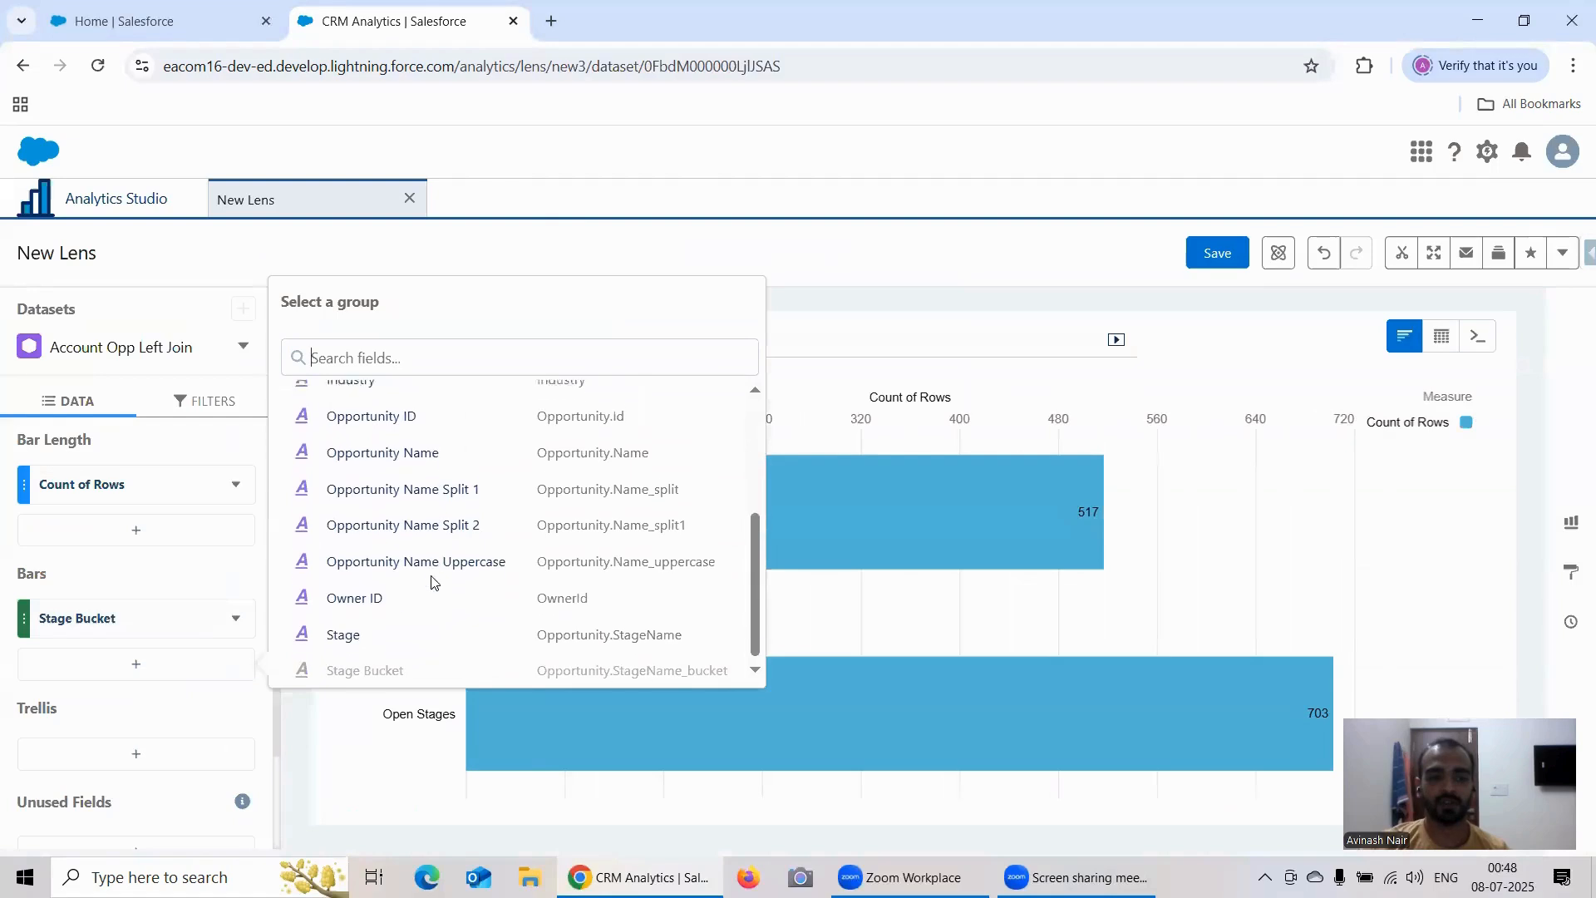
{"action": "left_click", "coordinate": [357, 632]}
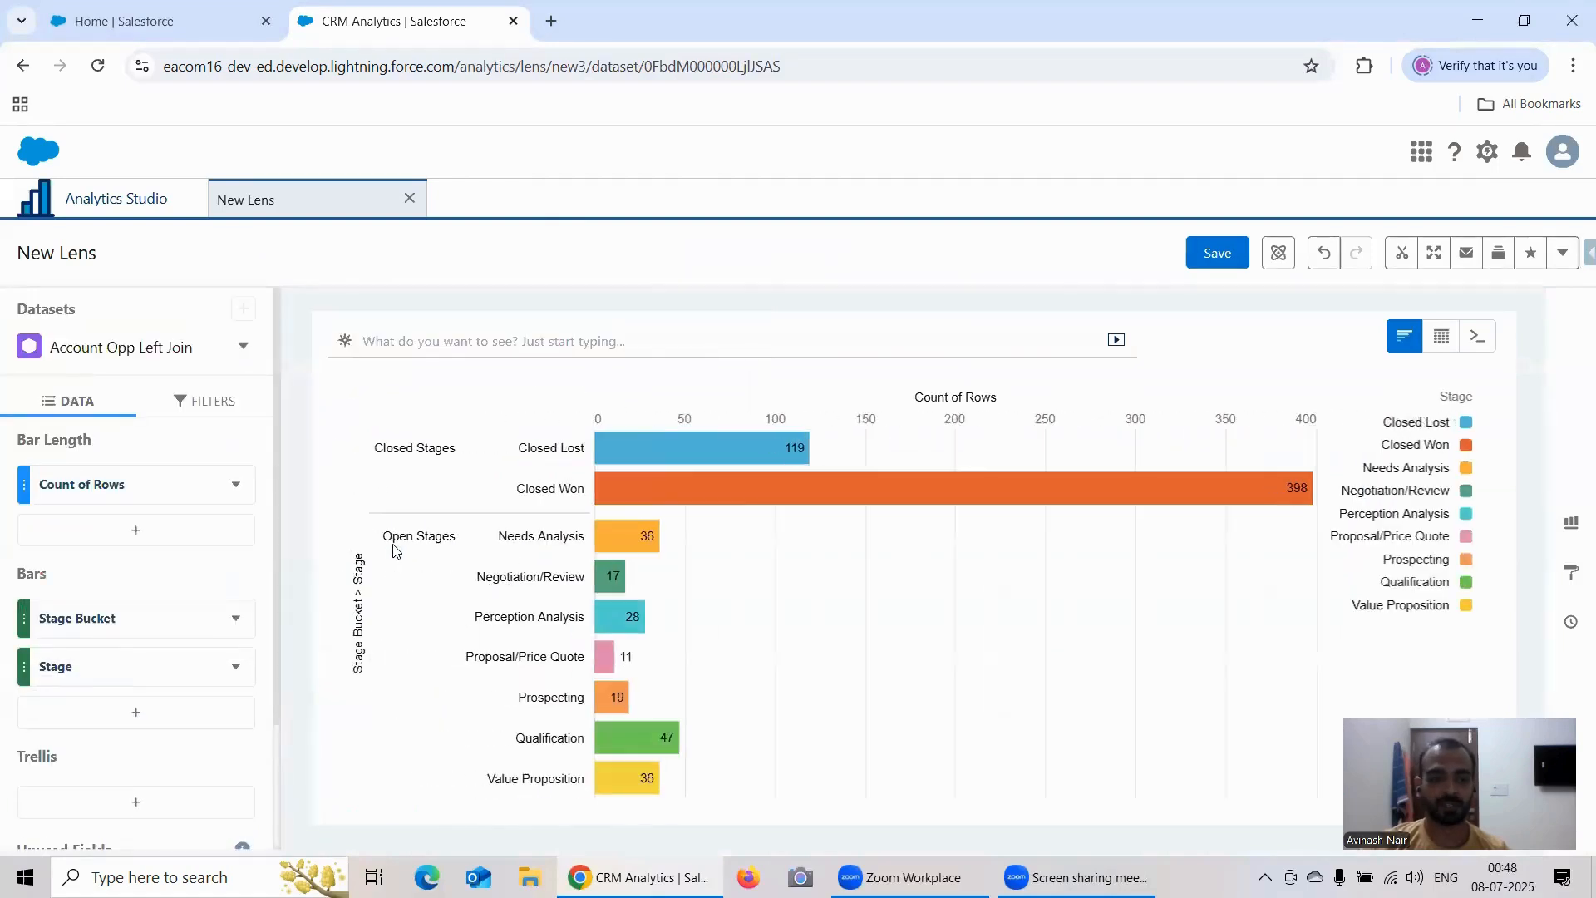
Step: Add a formula column to the lens that uses the Sliding Window calculation
{"action": "left_click", "coordinate": [131, 532]}
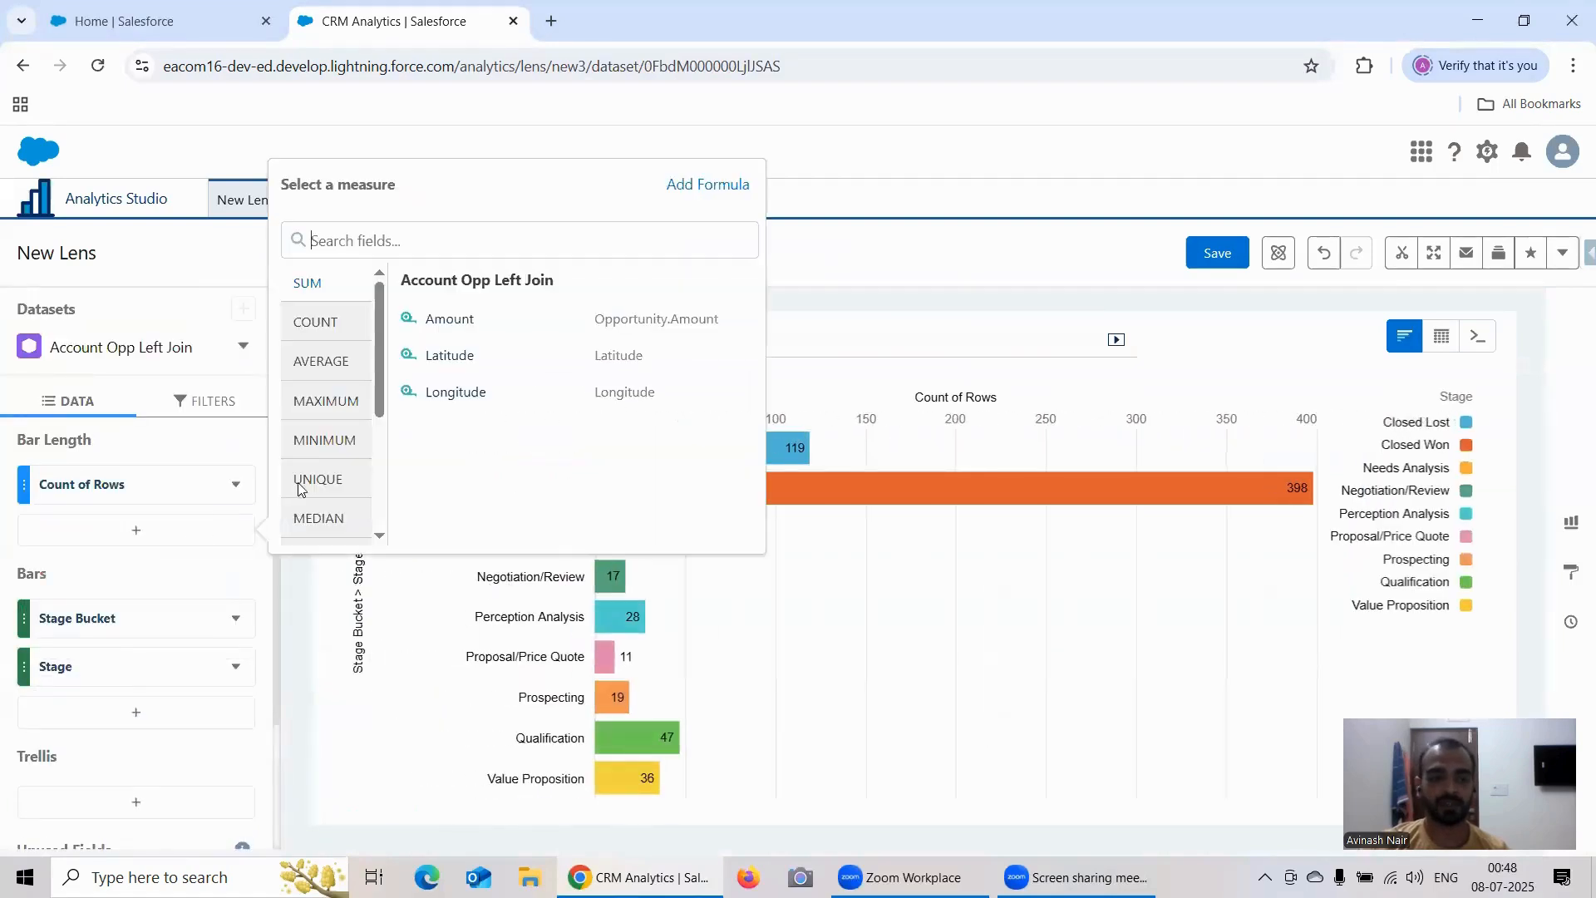
{"action": "left_click", "coordinate": [722, 184]}
{"action": "left_click", "coordinate": [240, 571]}
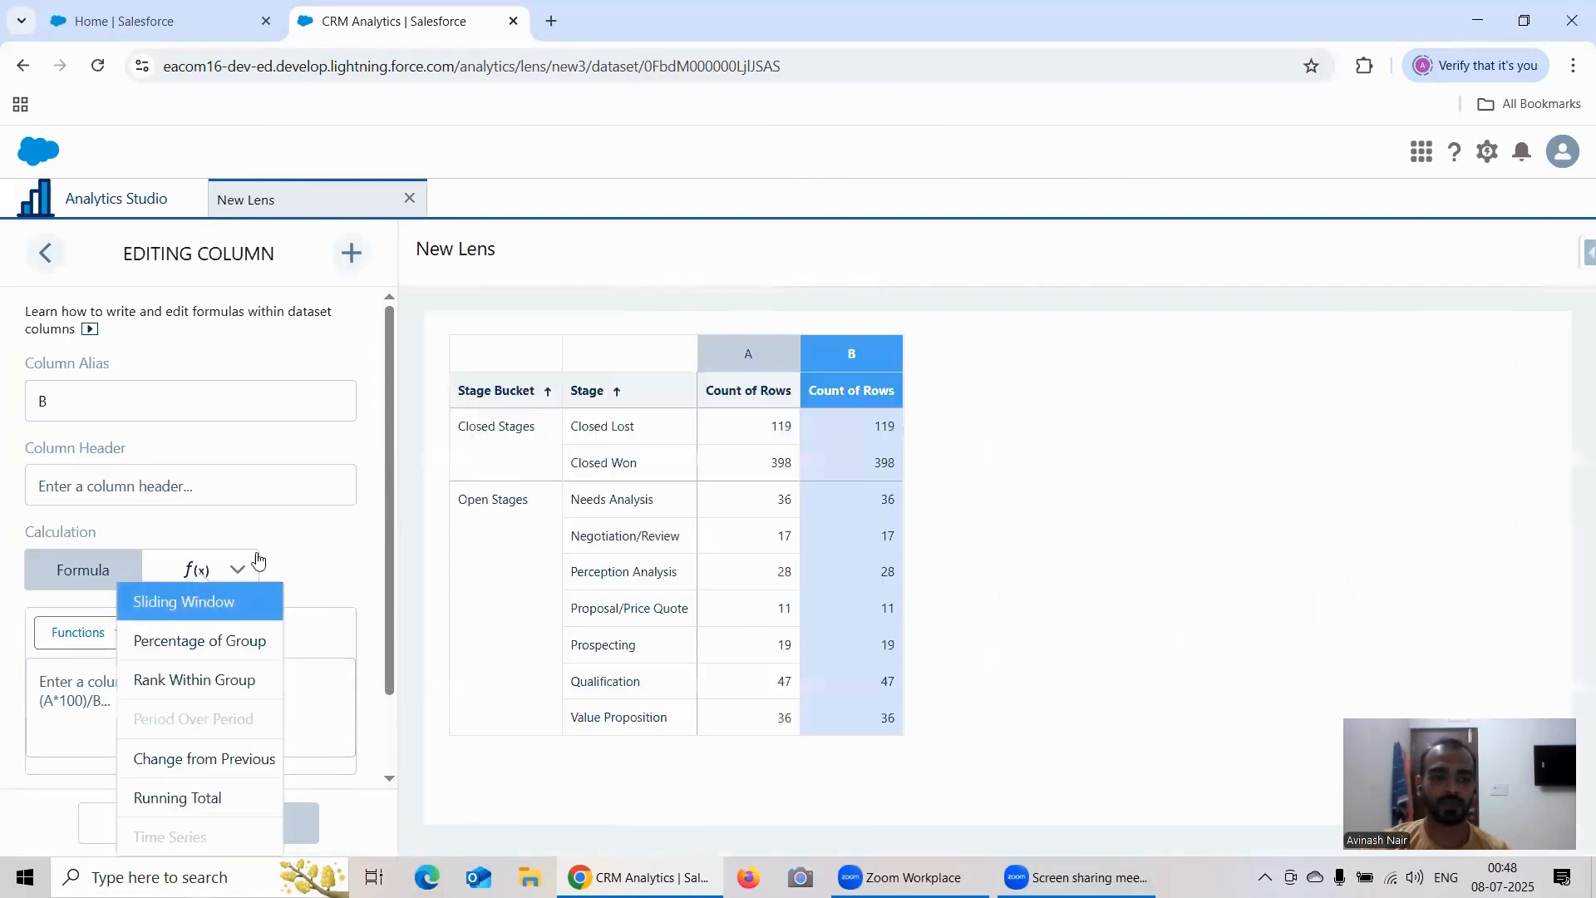
{"action": "left_click", "coordinate": [214, 603]}
{"action": "scroll", "coordinate": [328, 523], "scroll_direction": "down", "scroll_amount": 2}
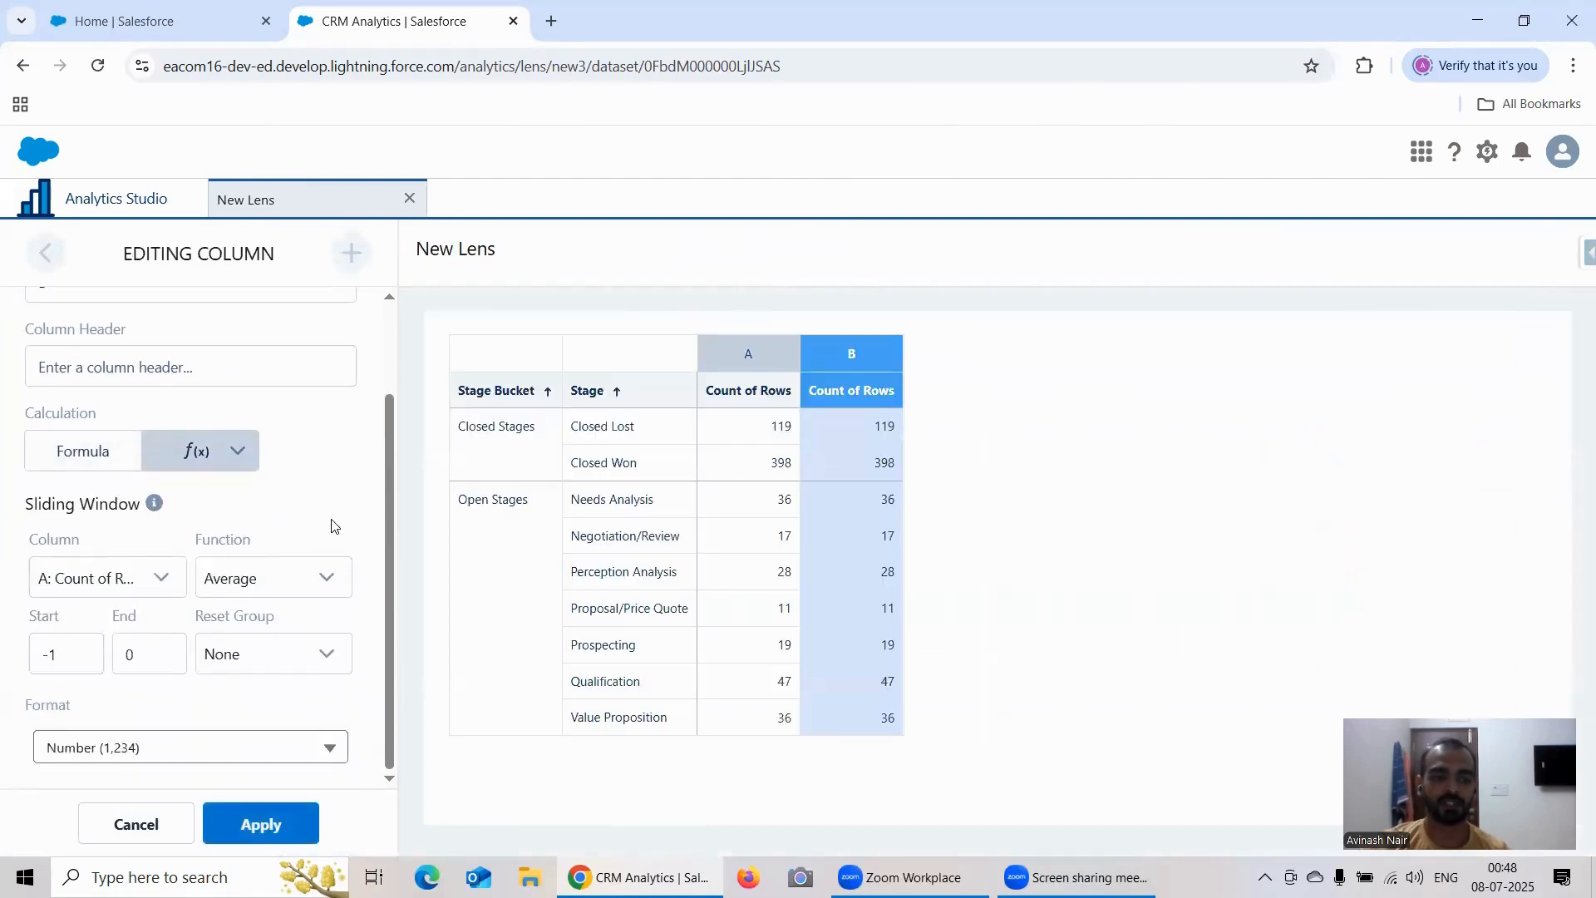
Step: Set the sliding window's function to Sum, its end to 0 and its reset group to Stage Bucket
{"action": "left_click", "coordinate": [255, 579]}
{"action": "left_click", "coordinate": [231, 650]}
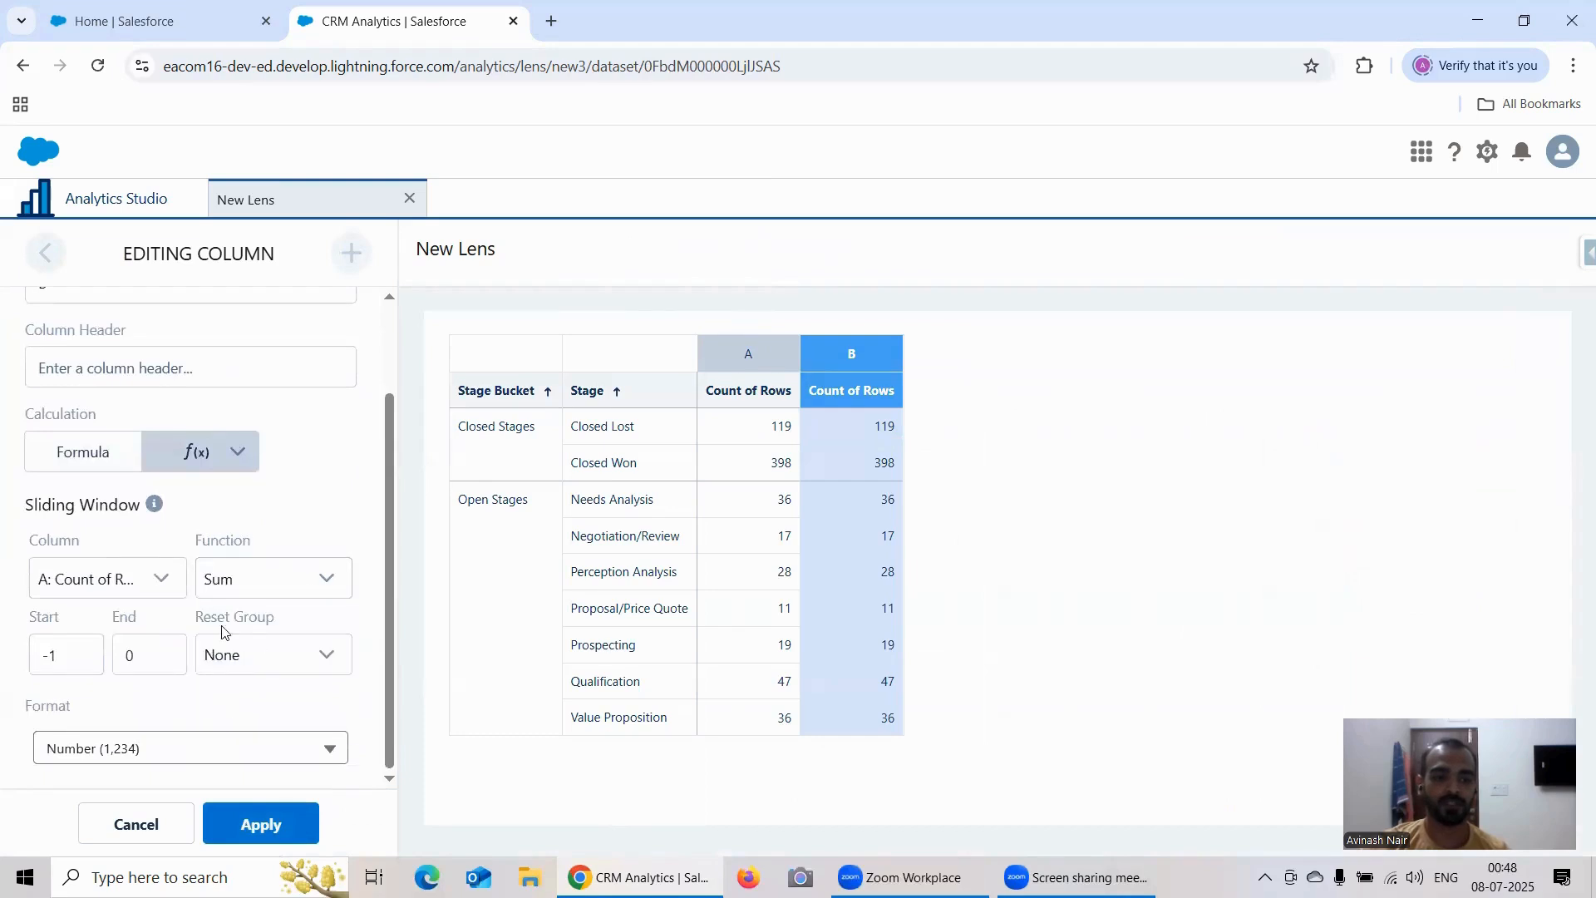
{"action": "left_click", "coordinate": [129, 653]}
{"action": "type", "text": "0"}
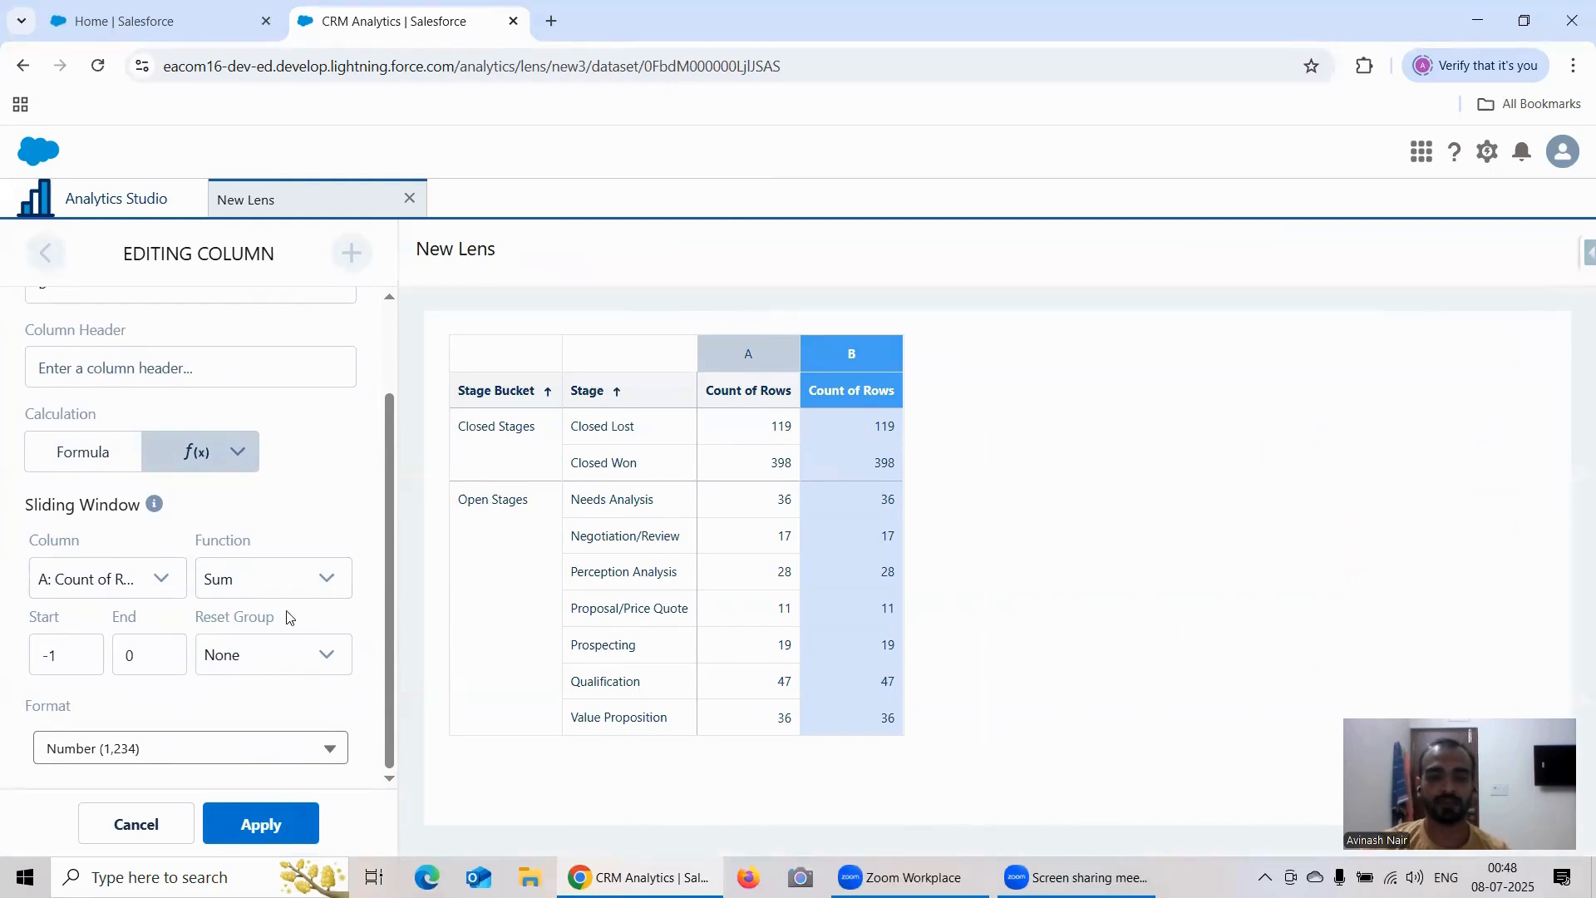
{"action": "left_click", "coordinate": [264, 663]}
{"action": "left_click", "coordinate": [268, 725]}
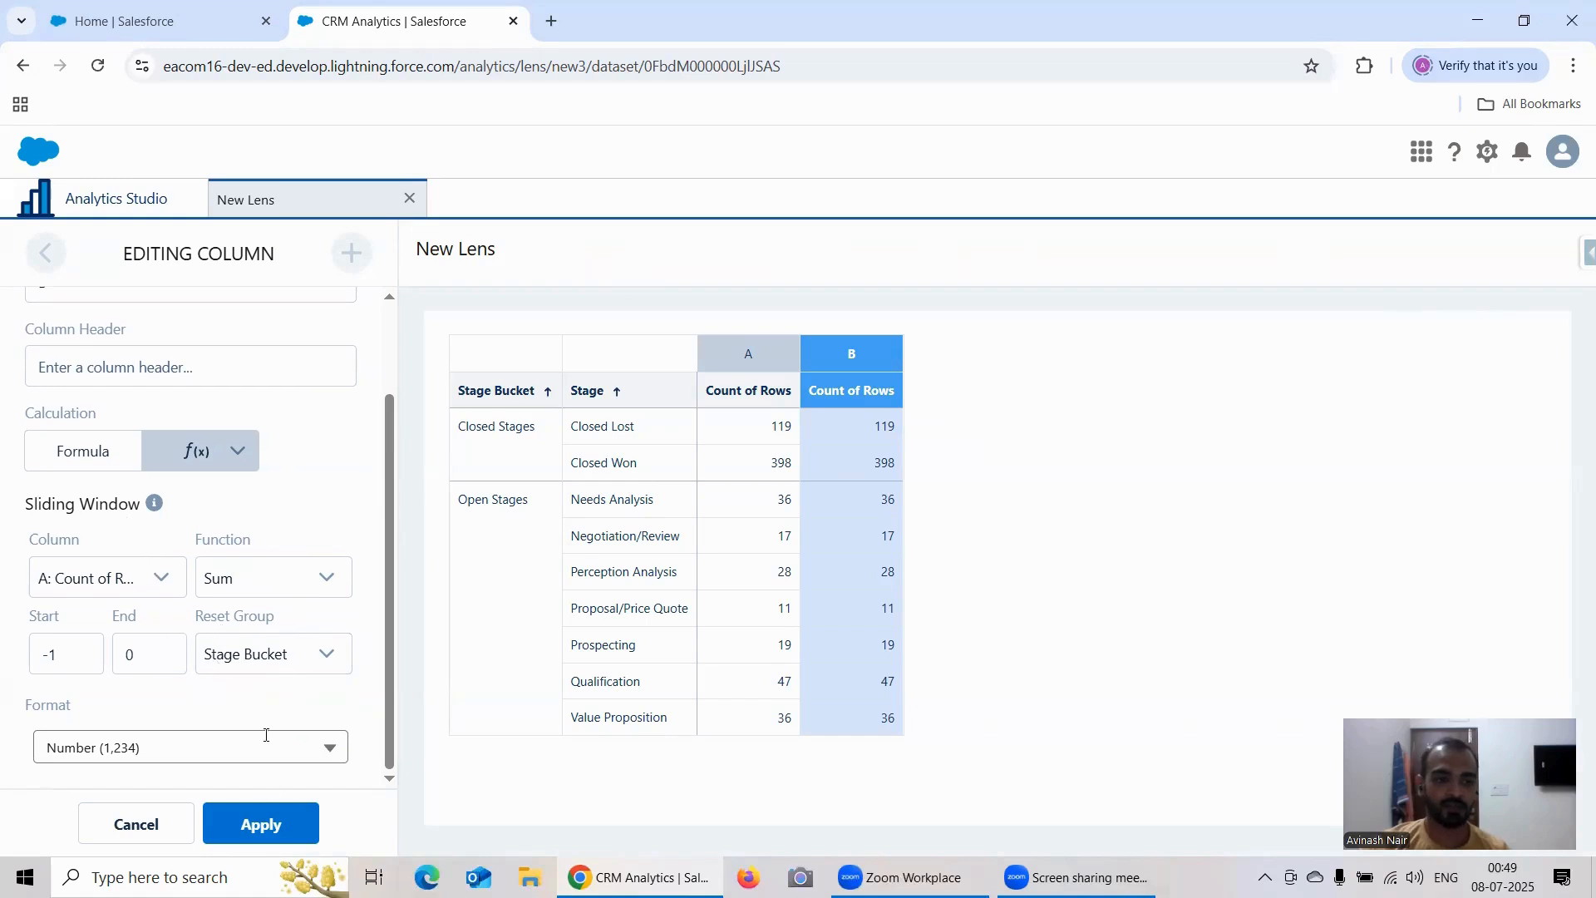
Step: Name the new column's header Sliding Window and apply the column settings
{"action": "scroll", "coordinate": [266, 735], "scroll_direction": "up", "scroll_amount": 2}
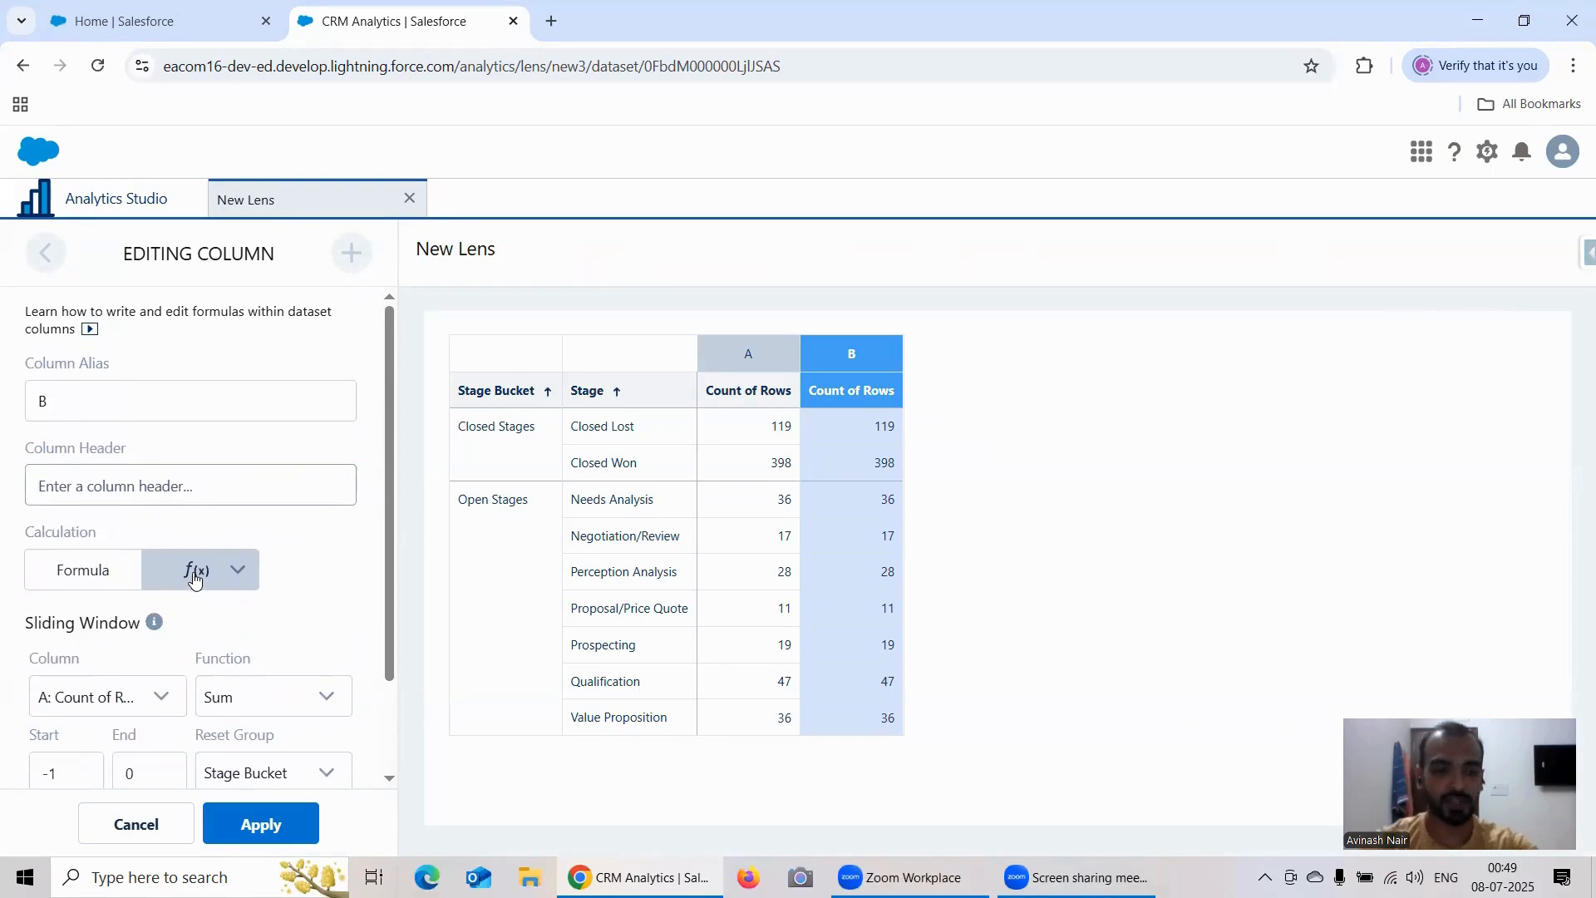
{"action": "scroll", "coordinate": [195, 579], "scroll_direction": "down", "scroll_amount": 1}
{"action": "scroll", "coordinate": [236, 470], "scroll_direction": "up", "scroll_amount": 1}
{"action": "left_click", "coordinate": [236, 471]}
{"action": "type", "text": "S"}
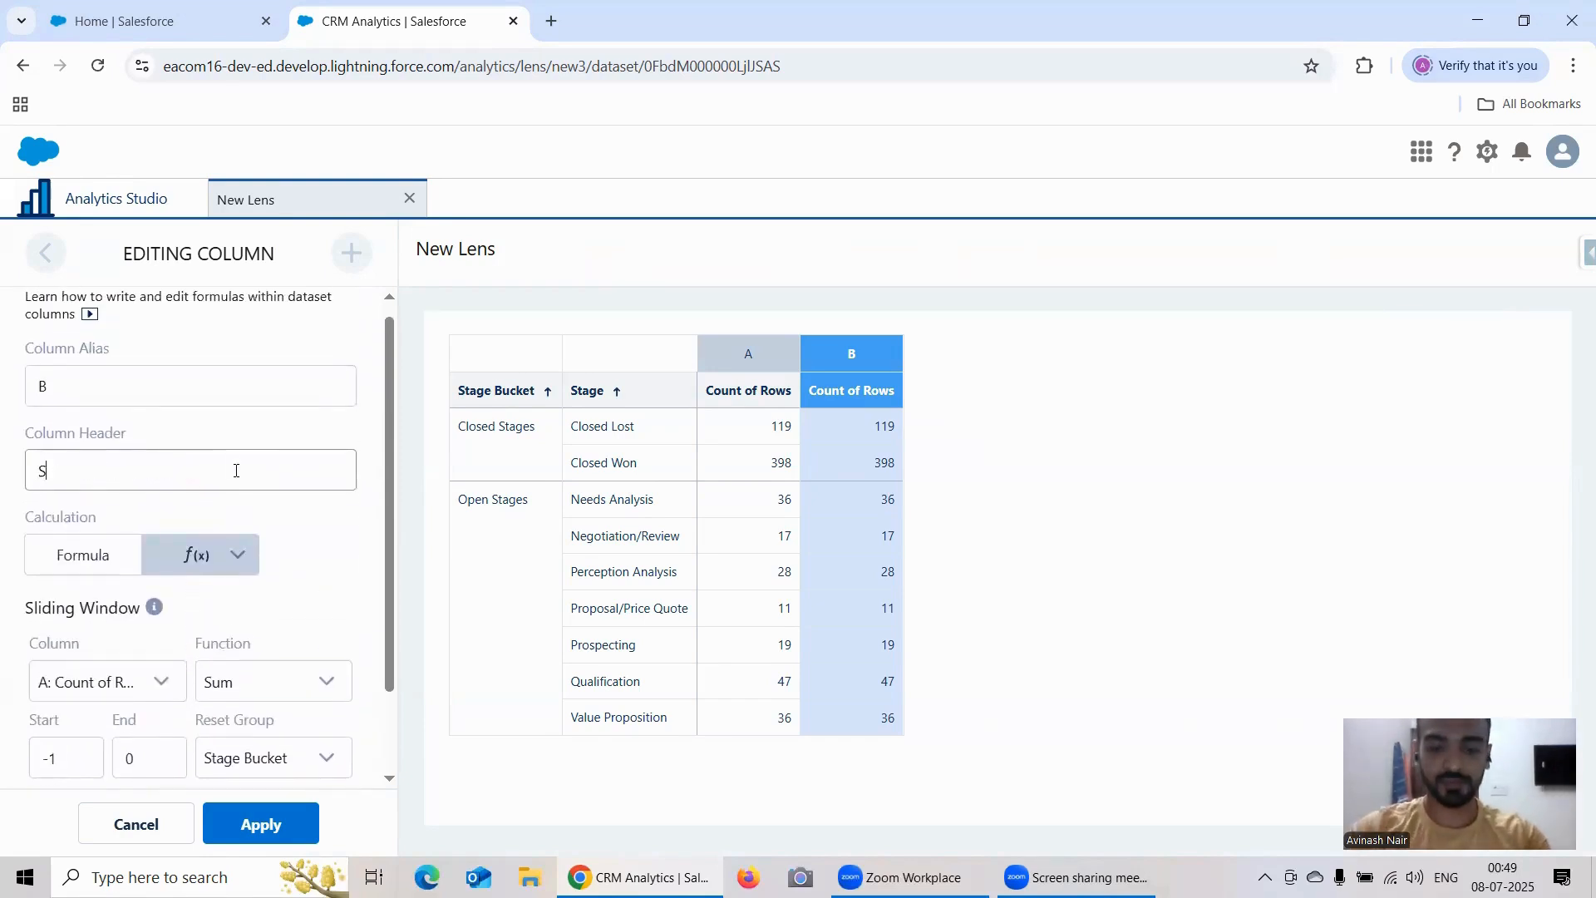
{"action": "type", "text": "liding Wi"}
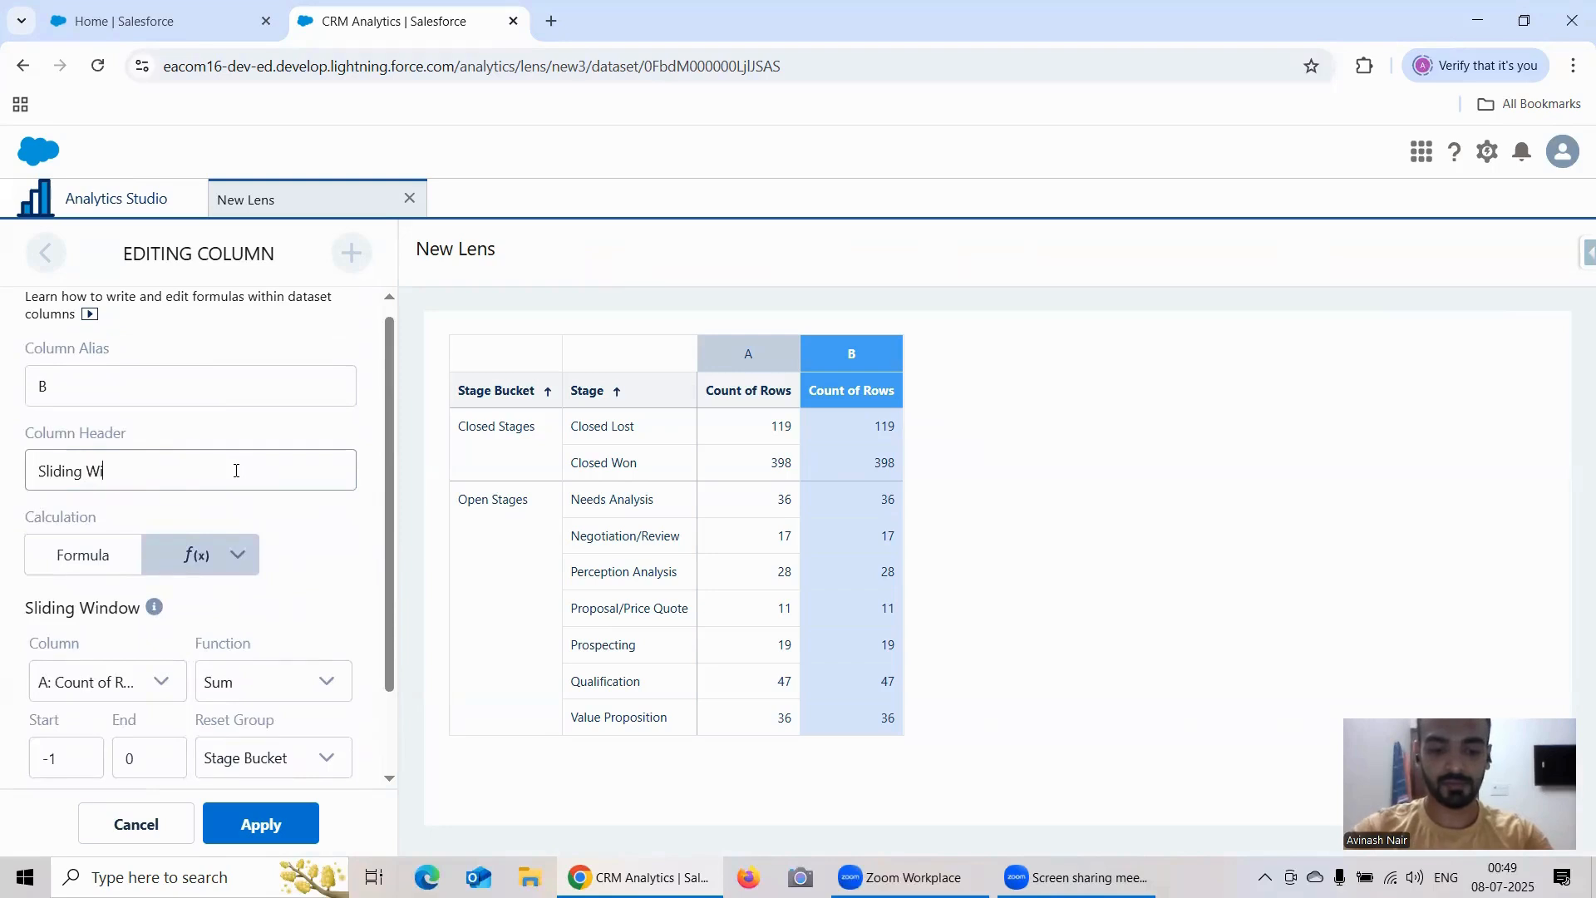
{"action": "type", "text": "ndow"}
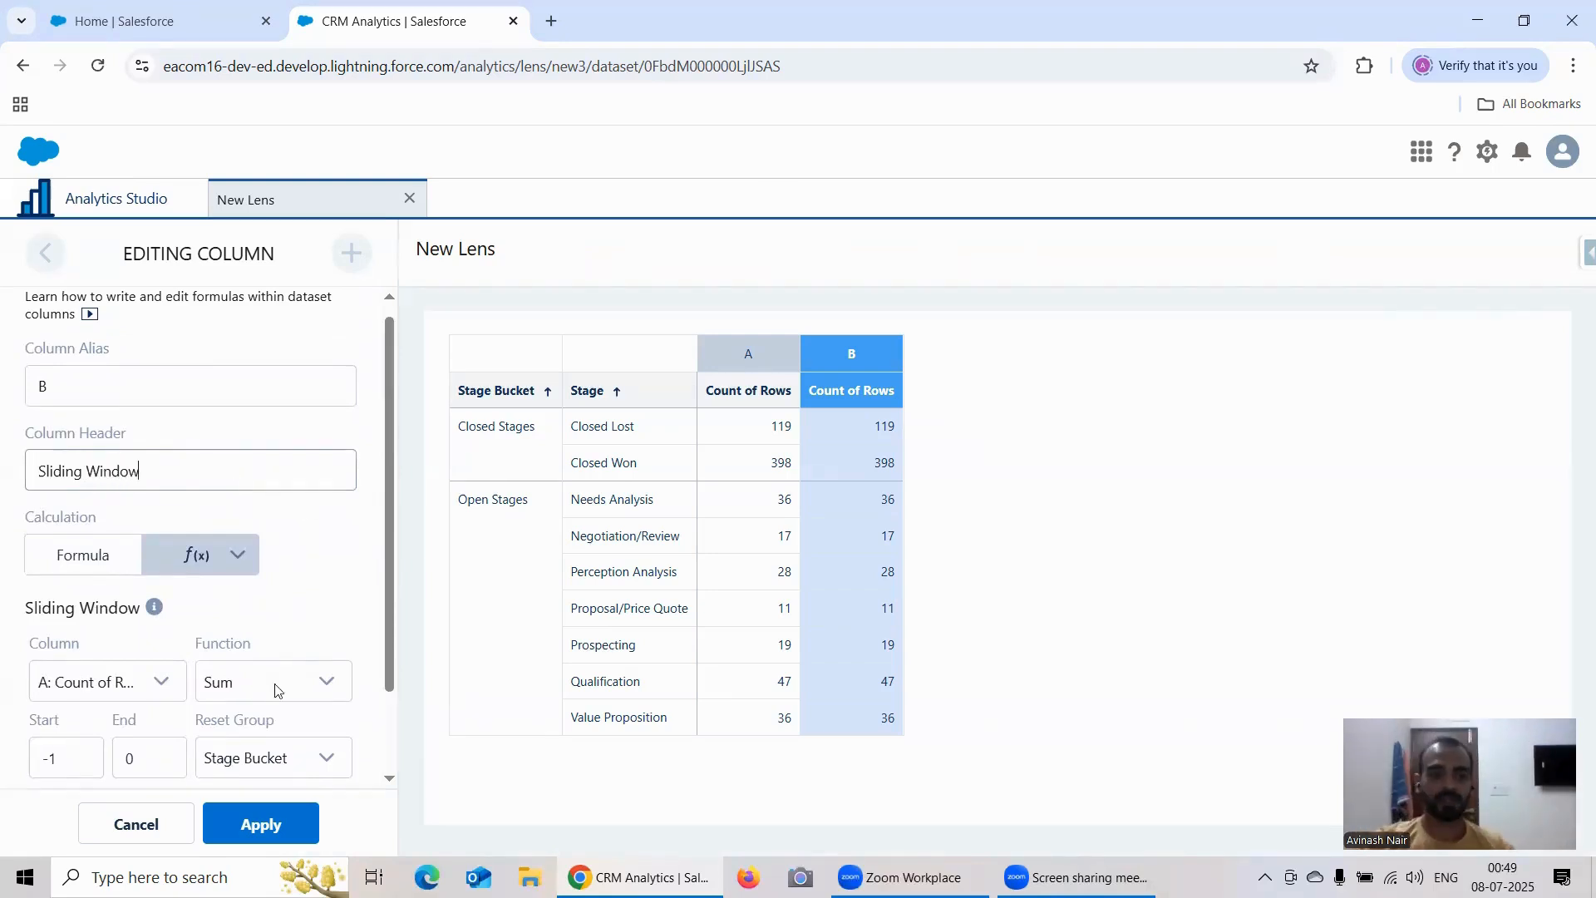
{"action": "left_click", "coordinate": [258, 826]}
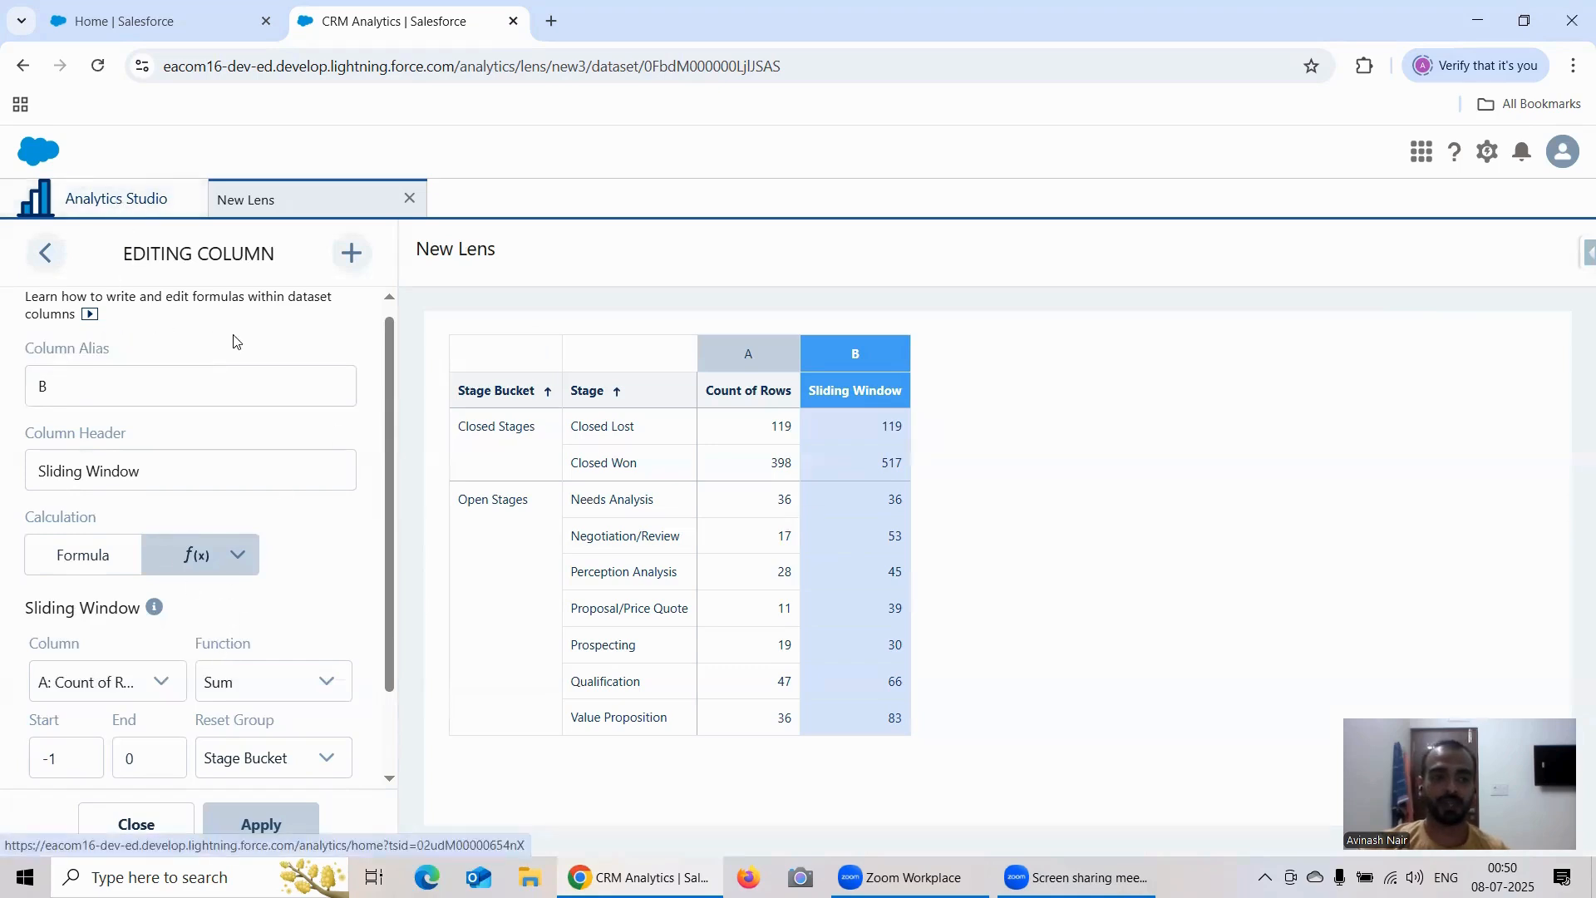
Step: Close the column editor and show the lens as a compare table
{"action": "left_click", "coordinate": [158, 823]}
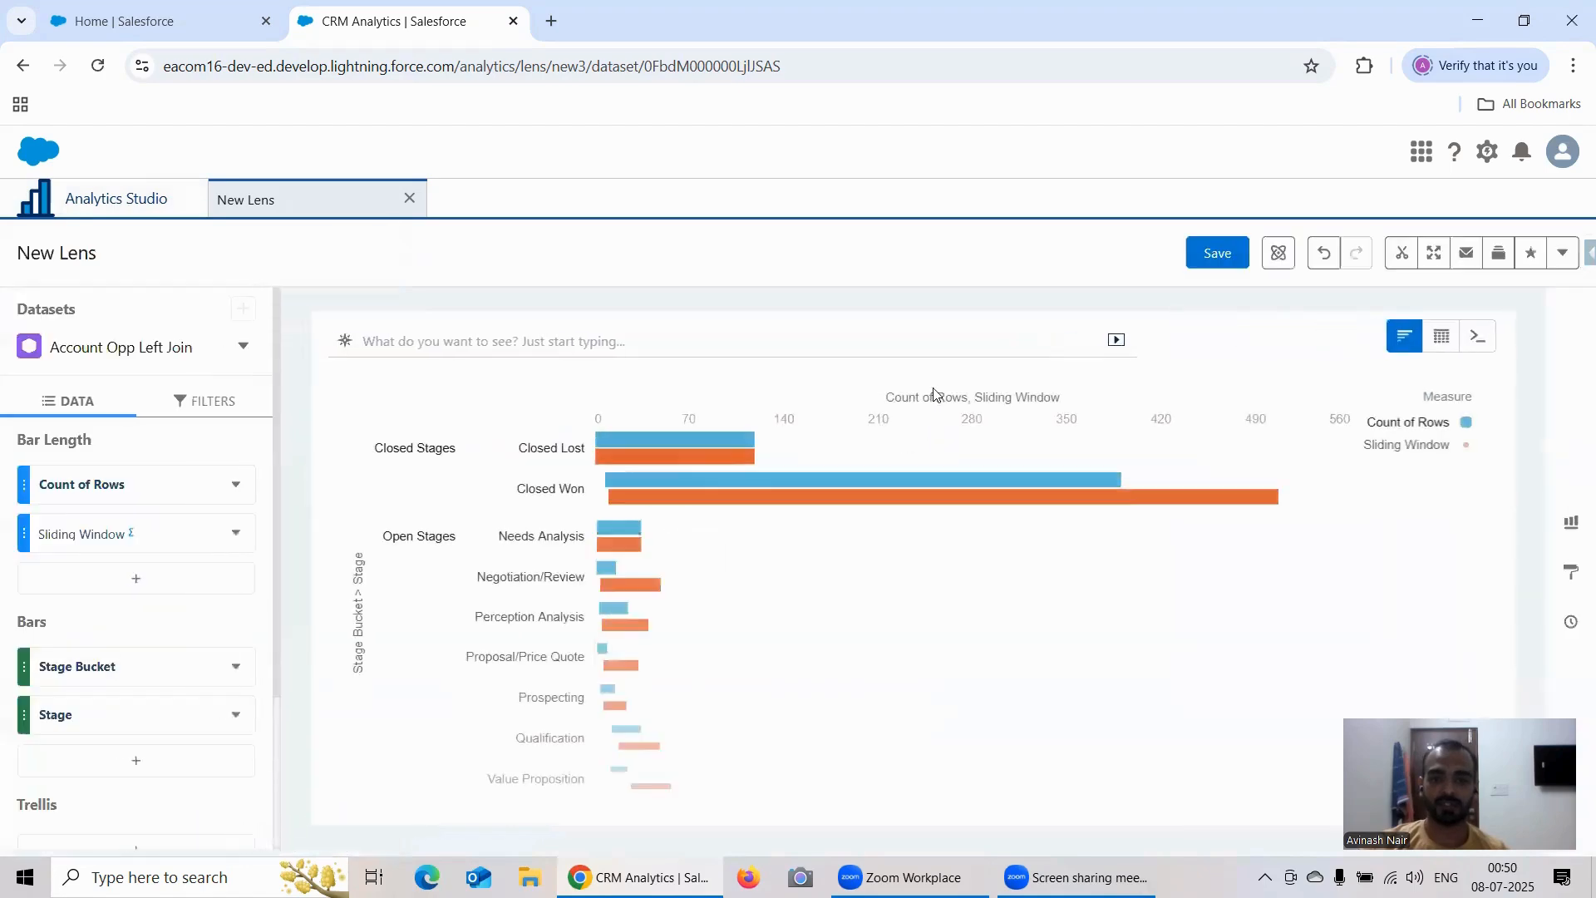
{"action": "mouse_move", "coordinate": [1441, 339]}
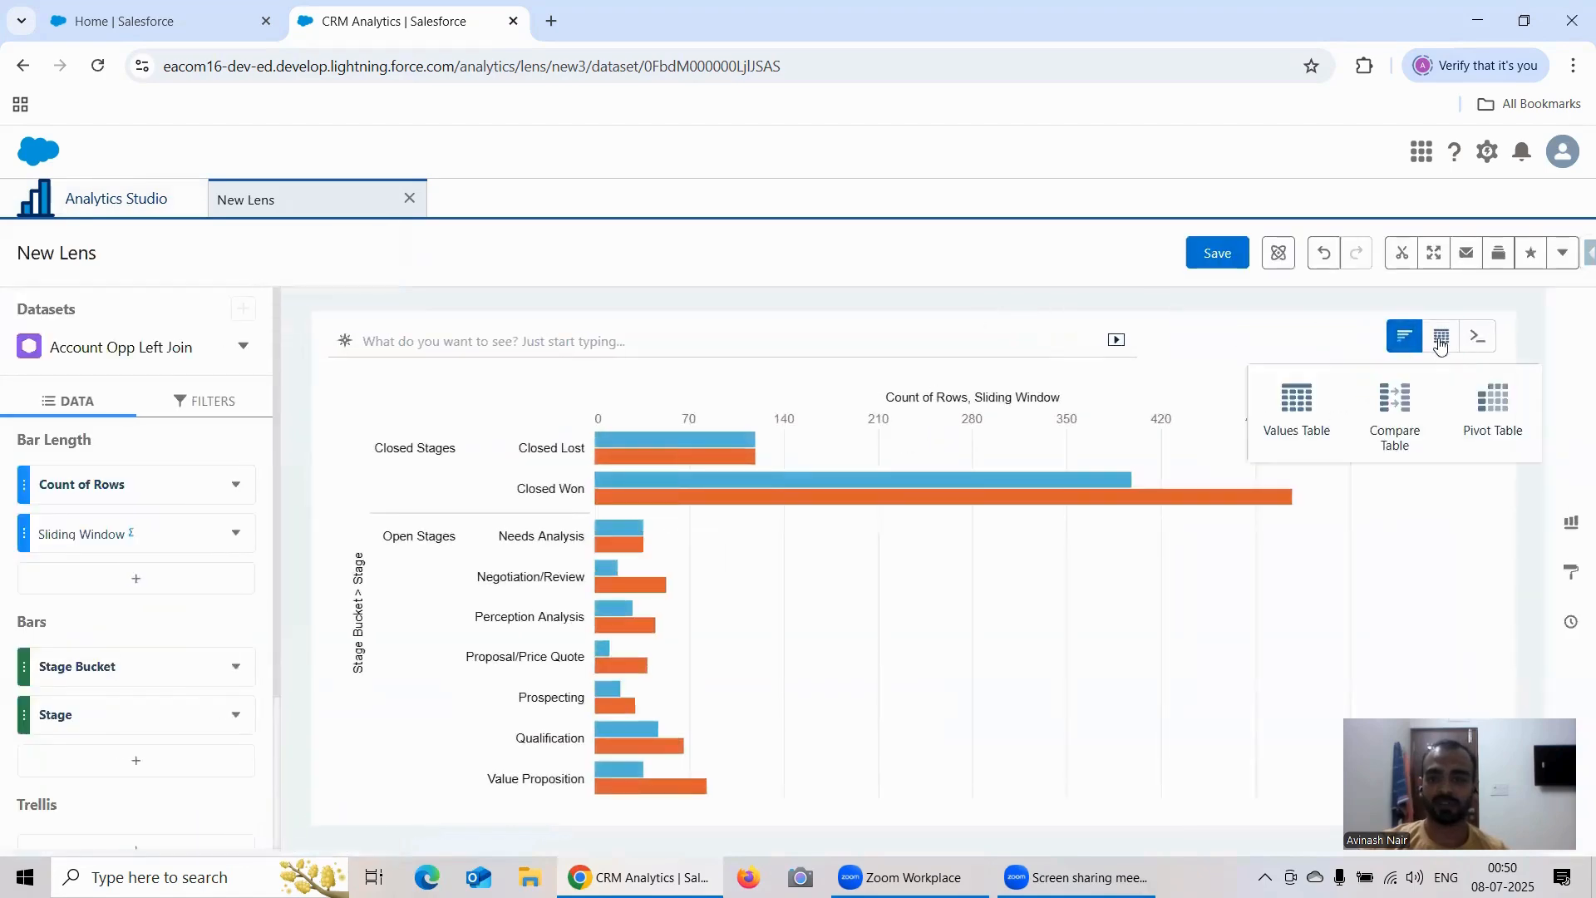
{"action": "left_click", "coordinate": [1396, 407]}
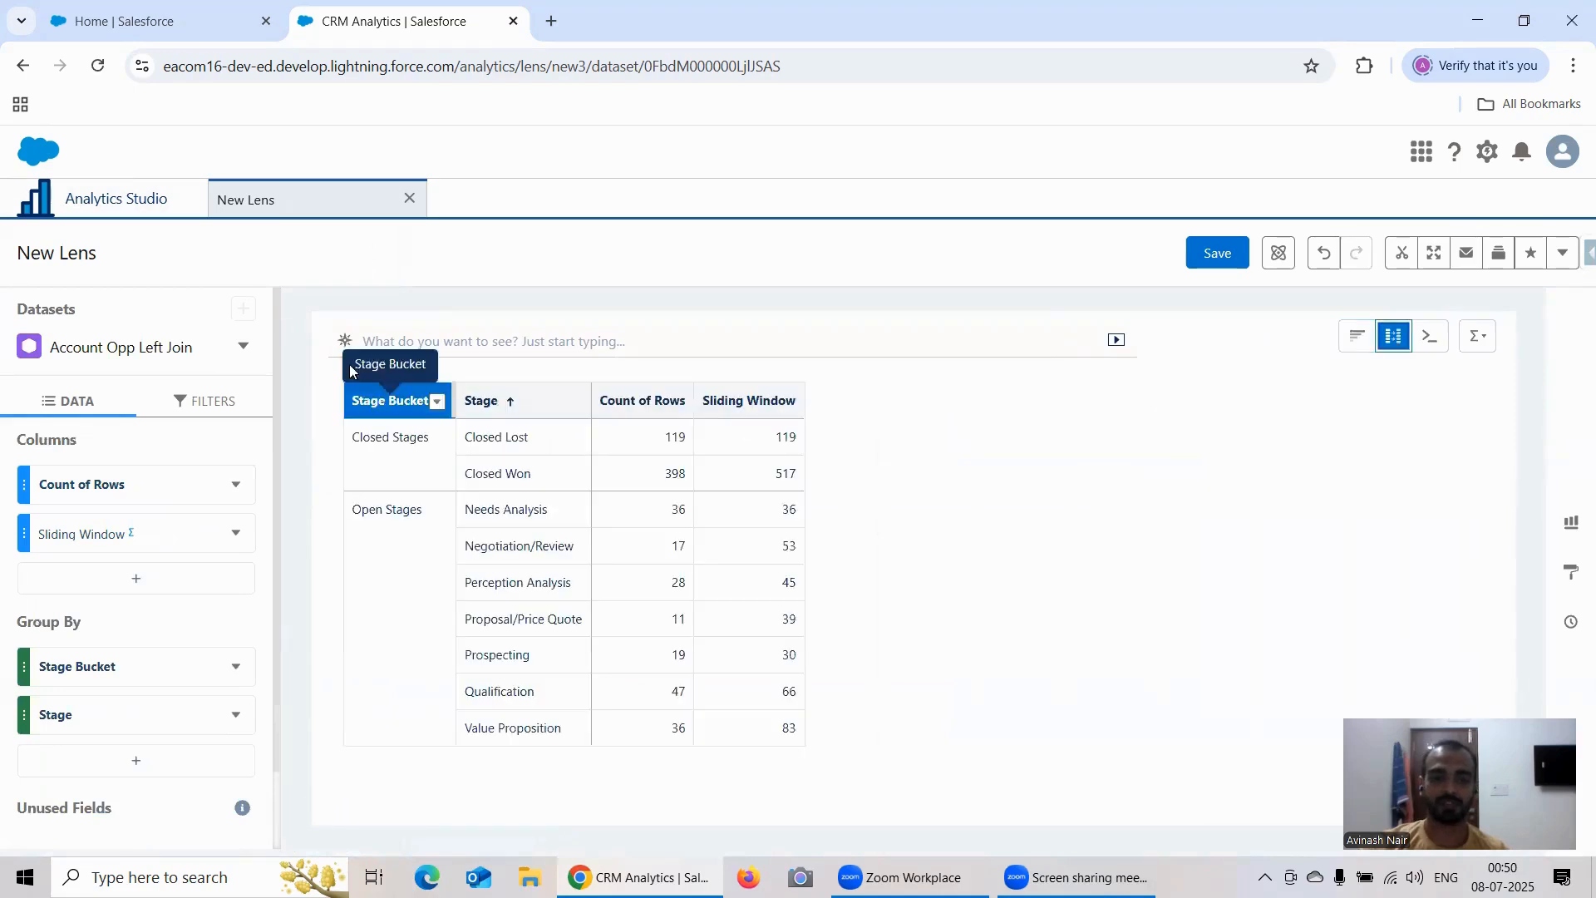
Step: Open a second new lens on the Account Opp Left Join dataset and group its bars by Stage Bucket and Stage
{"action": "left_click", "coordinate": [120, 206]}
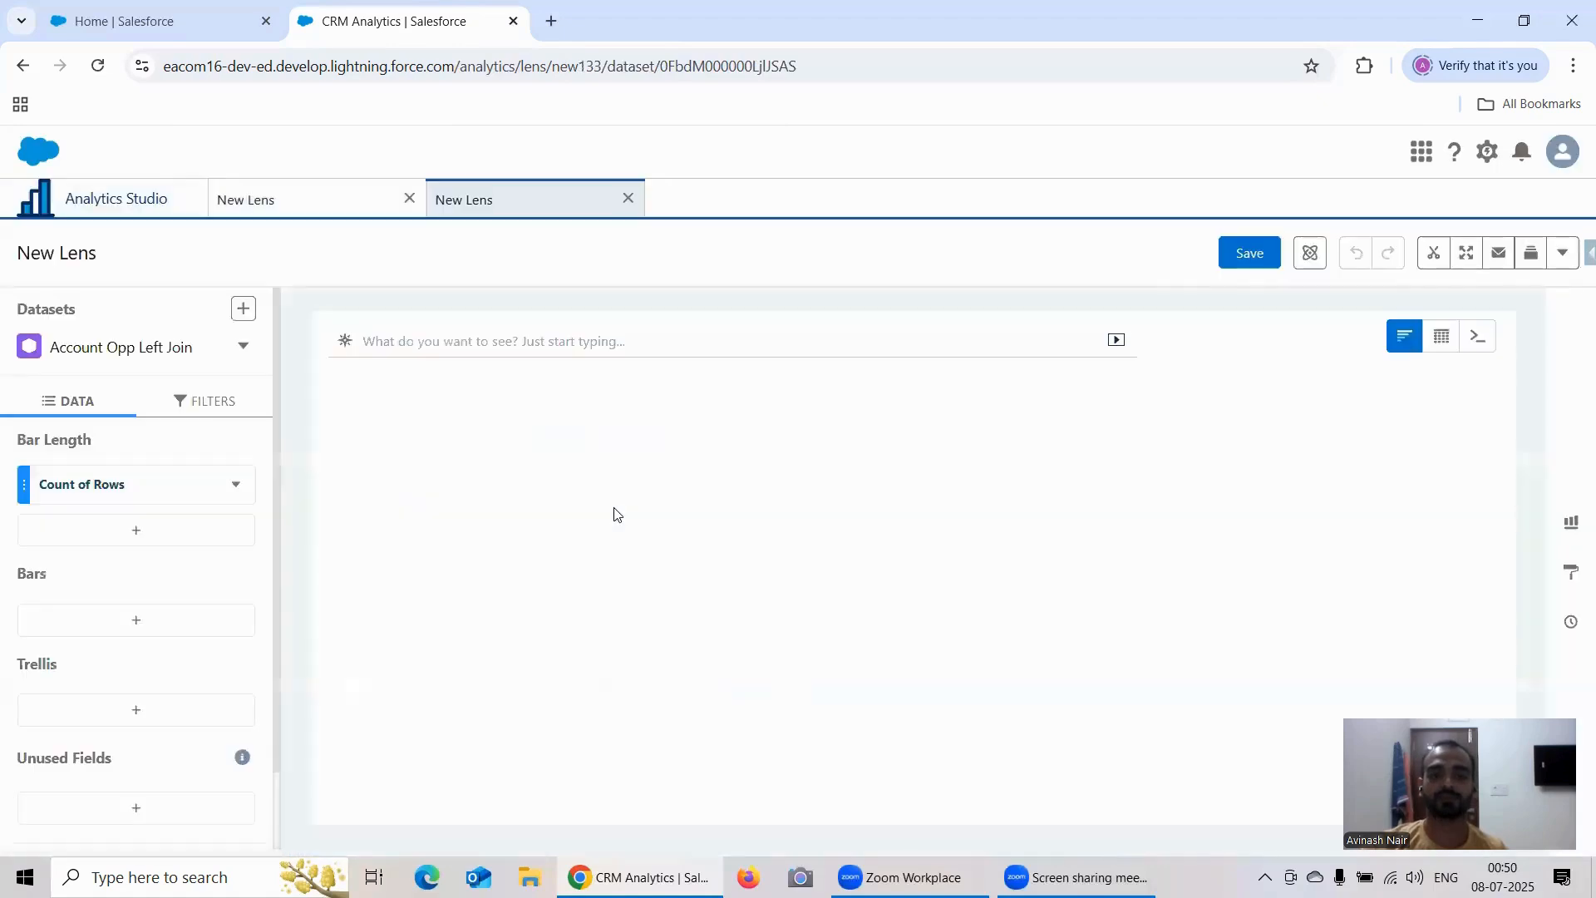
{"action": "left_click", "coordinate": [152, 623]}
{"action": "scroll", "coordinate": [415, 545], "scroll_direction": "down", "scroll_amount": 3}
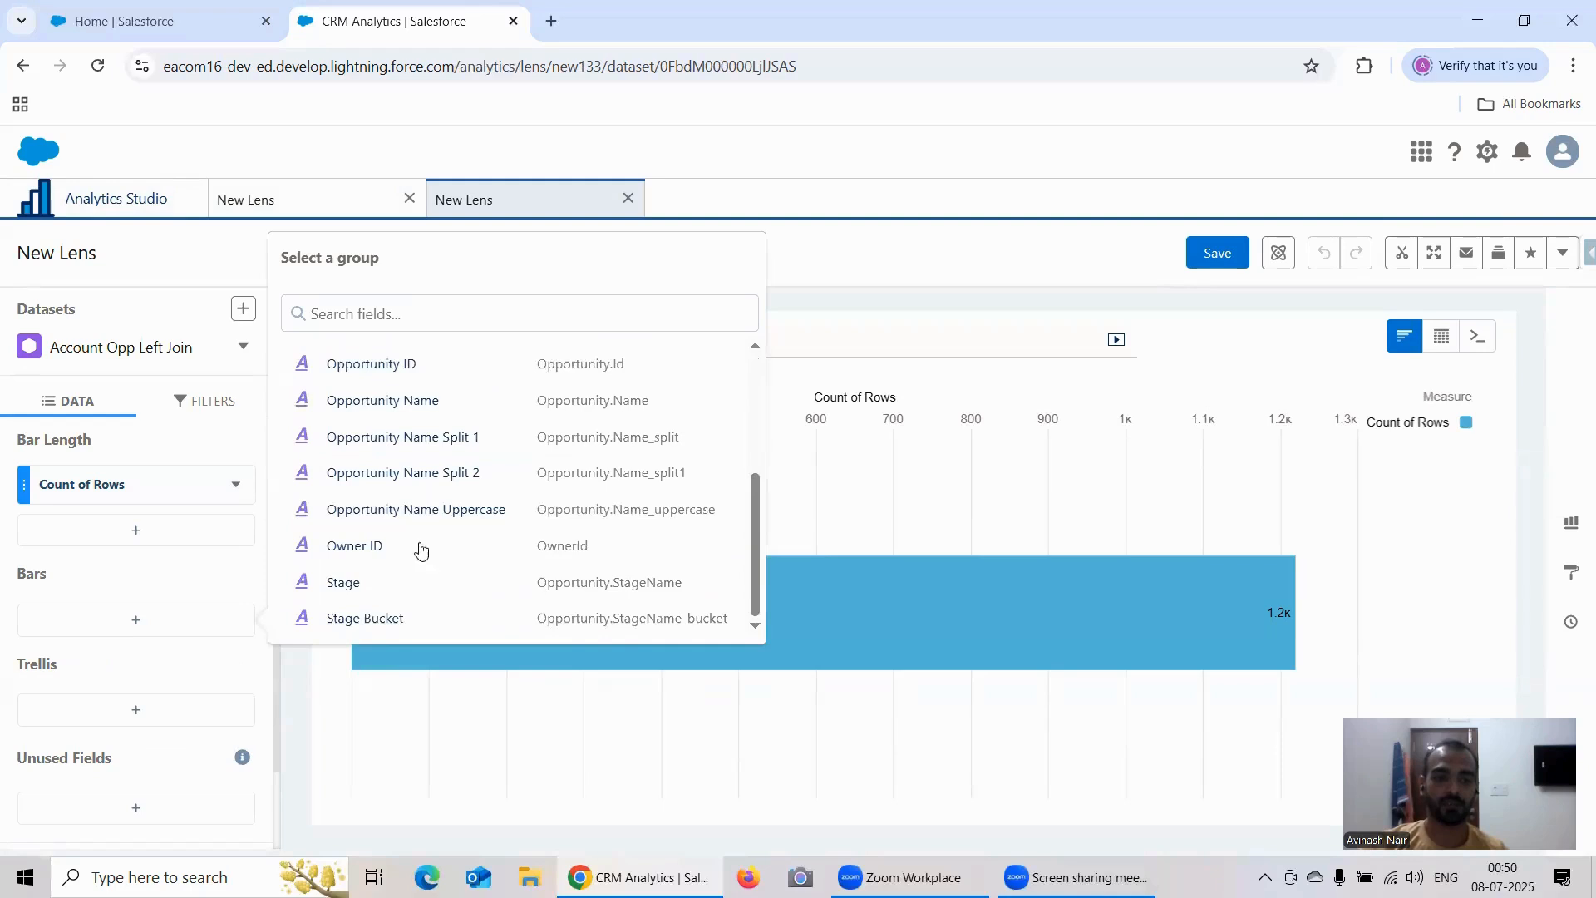
{"action": "left_click", "coordinate": [378, 619]}
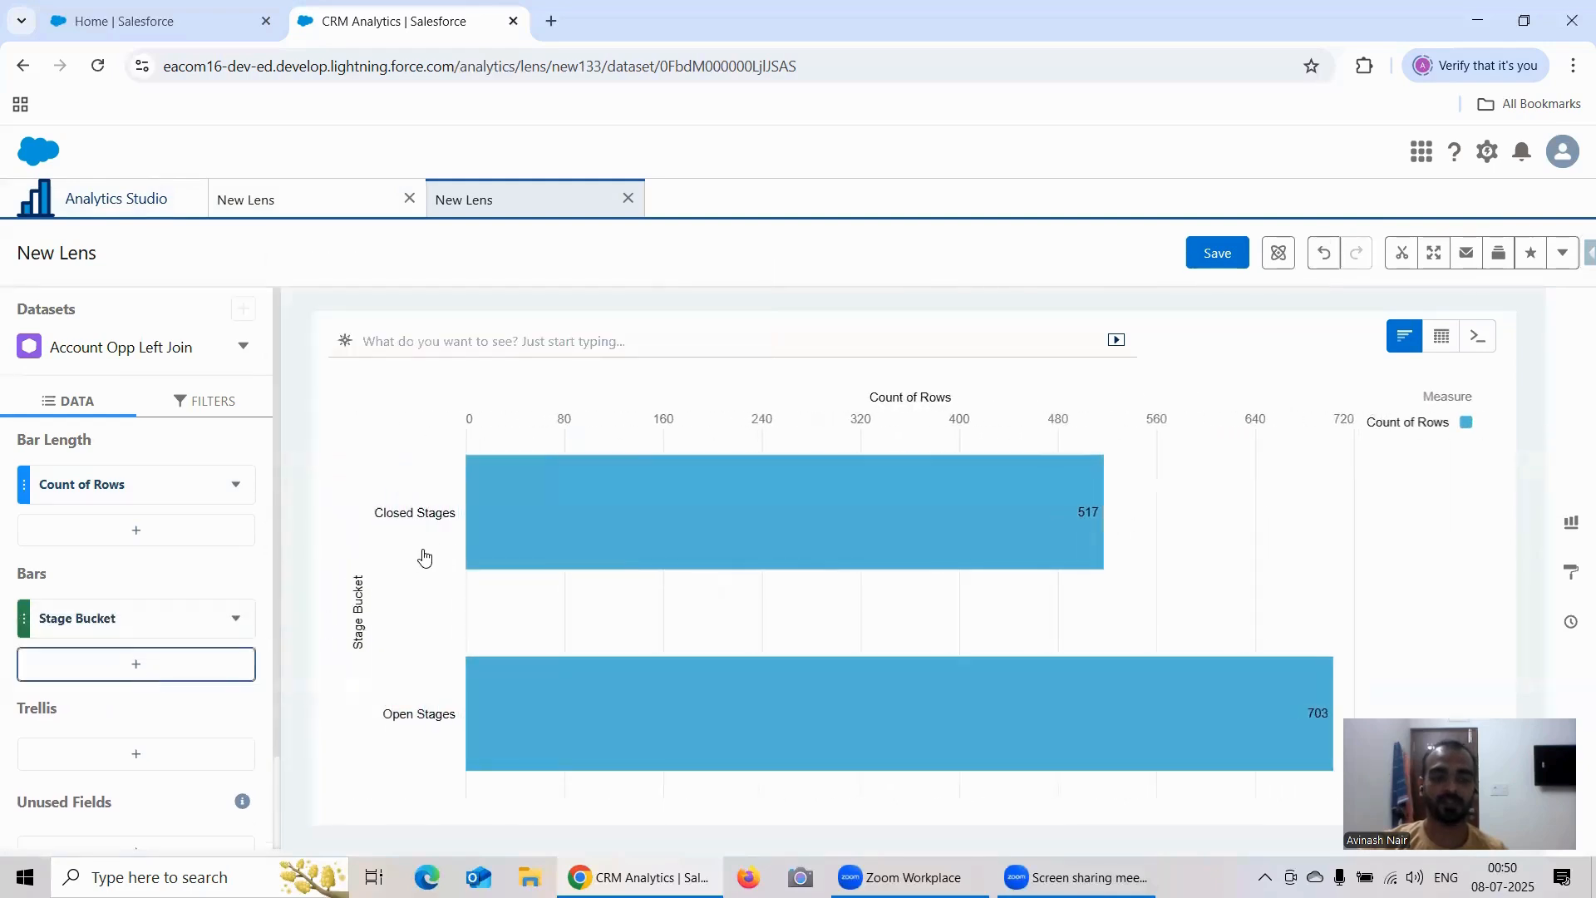
{"action": "left_click", "coordinate": [366, 582]}
{"action": "scroll", "coordinate": [396, 581], "scroll_direction": "down", "scroll_amount": 3}
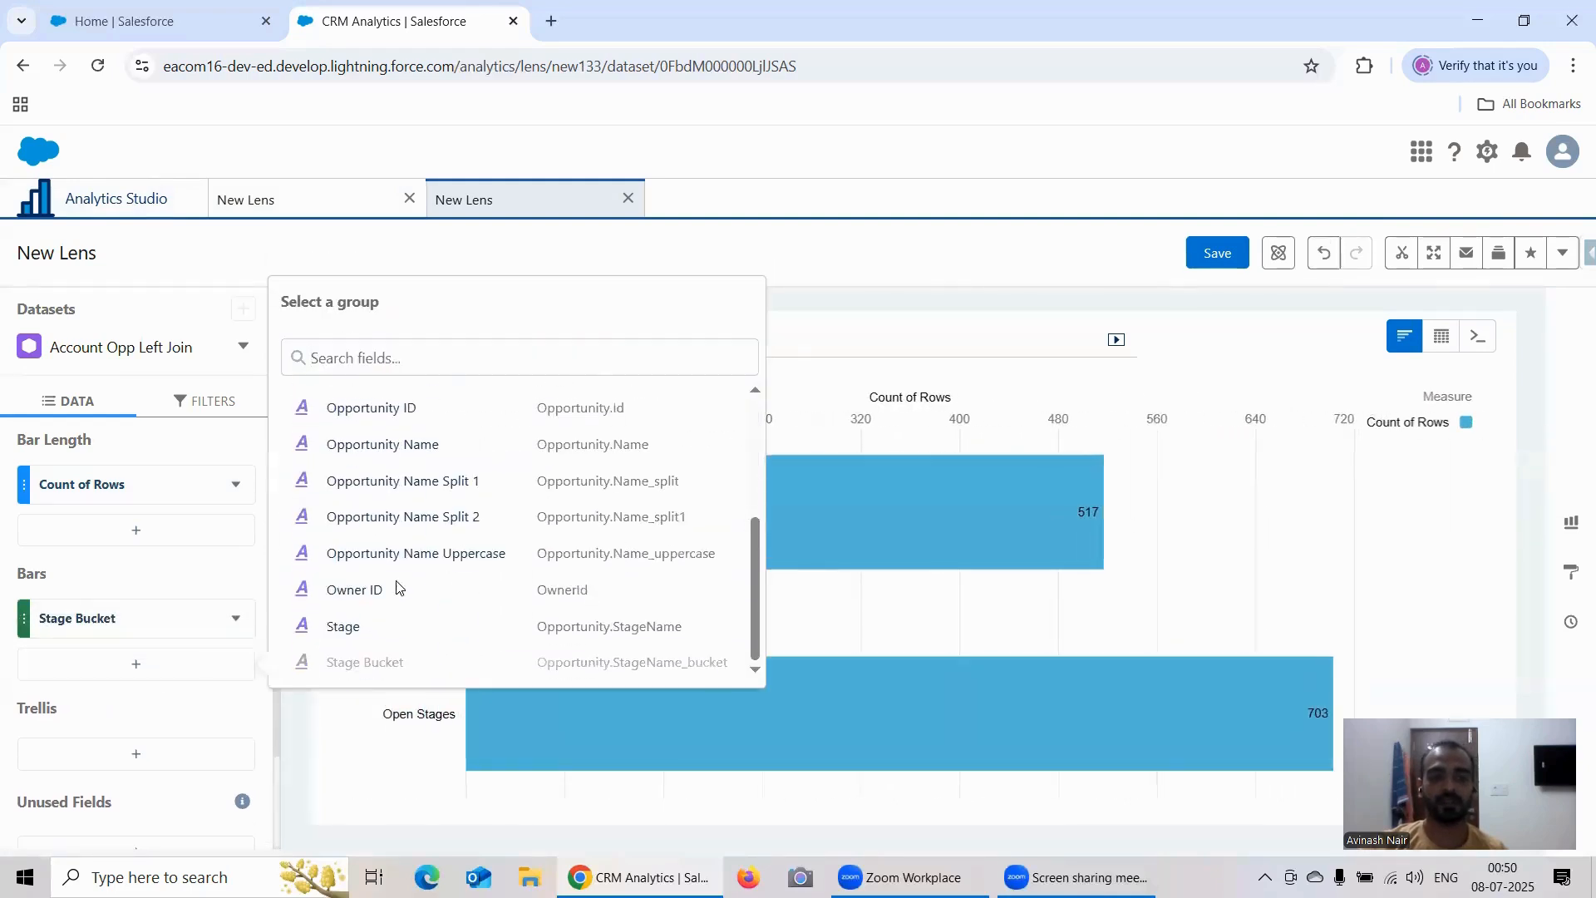
{"action": "left_click", "coordinate": [357, 625]}
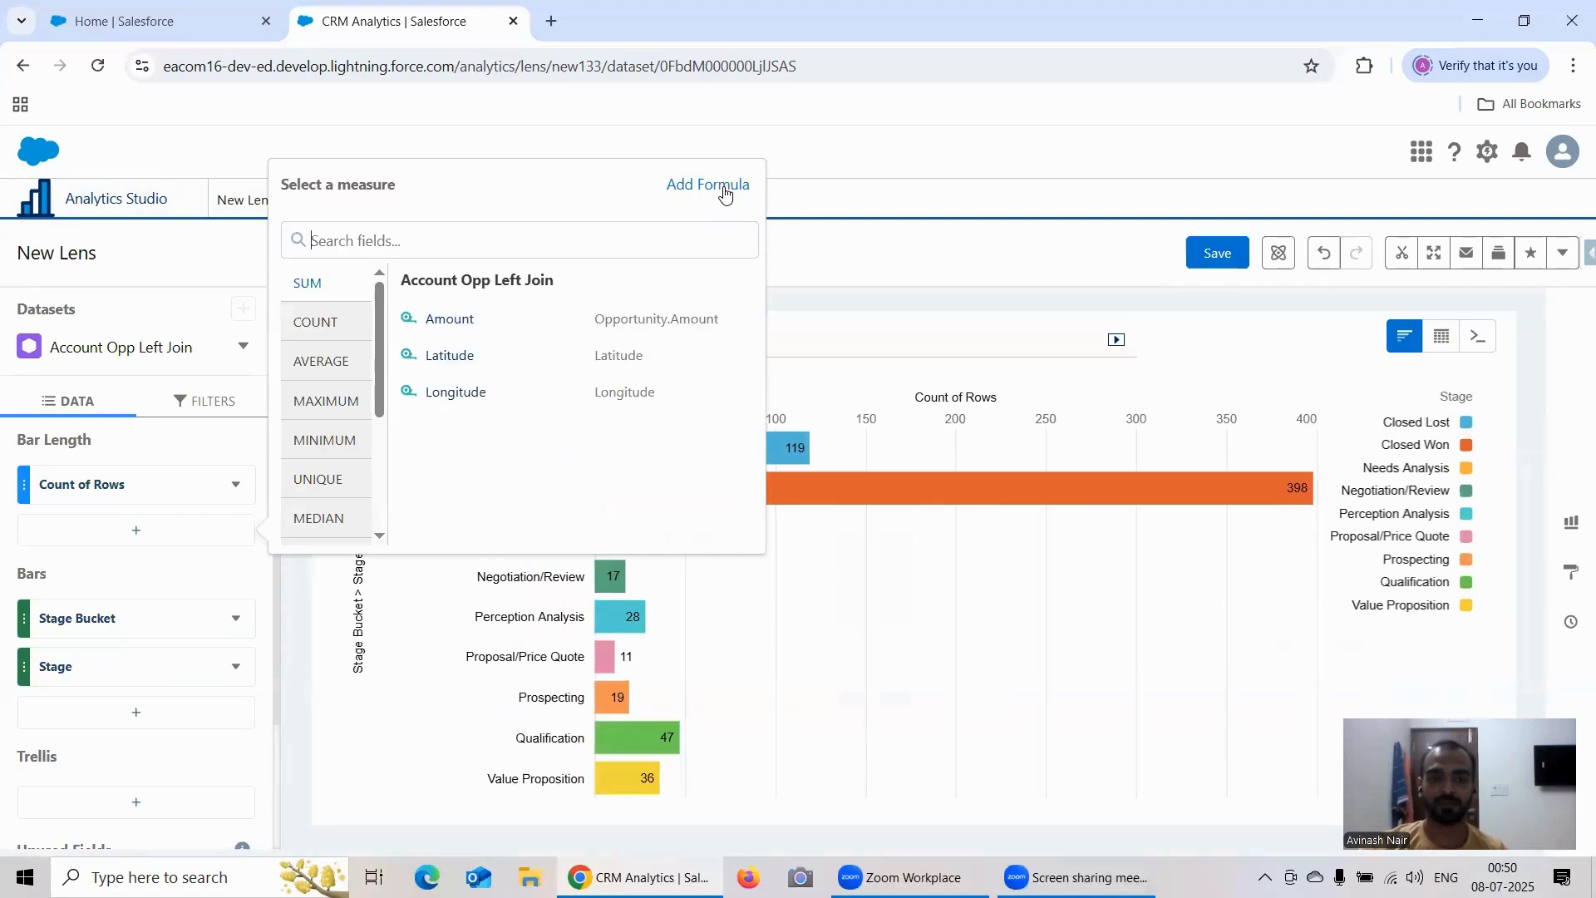
Step: Add a formula column calculating Percentage of Group on Count of Rows, with Stage Bucket as the reset group
{"action": "left_click", "coordinate": [724, 191]}
{"action": "left_click", "coordinate": [197, 574]}
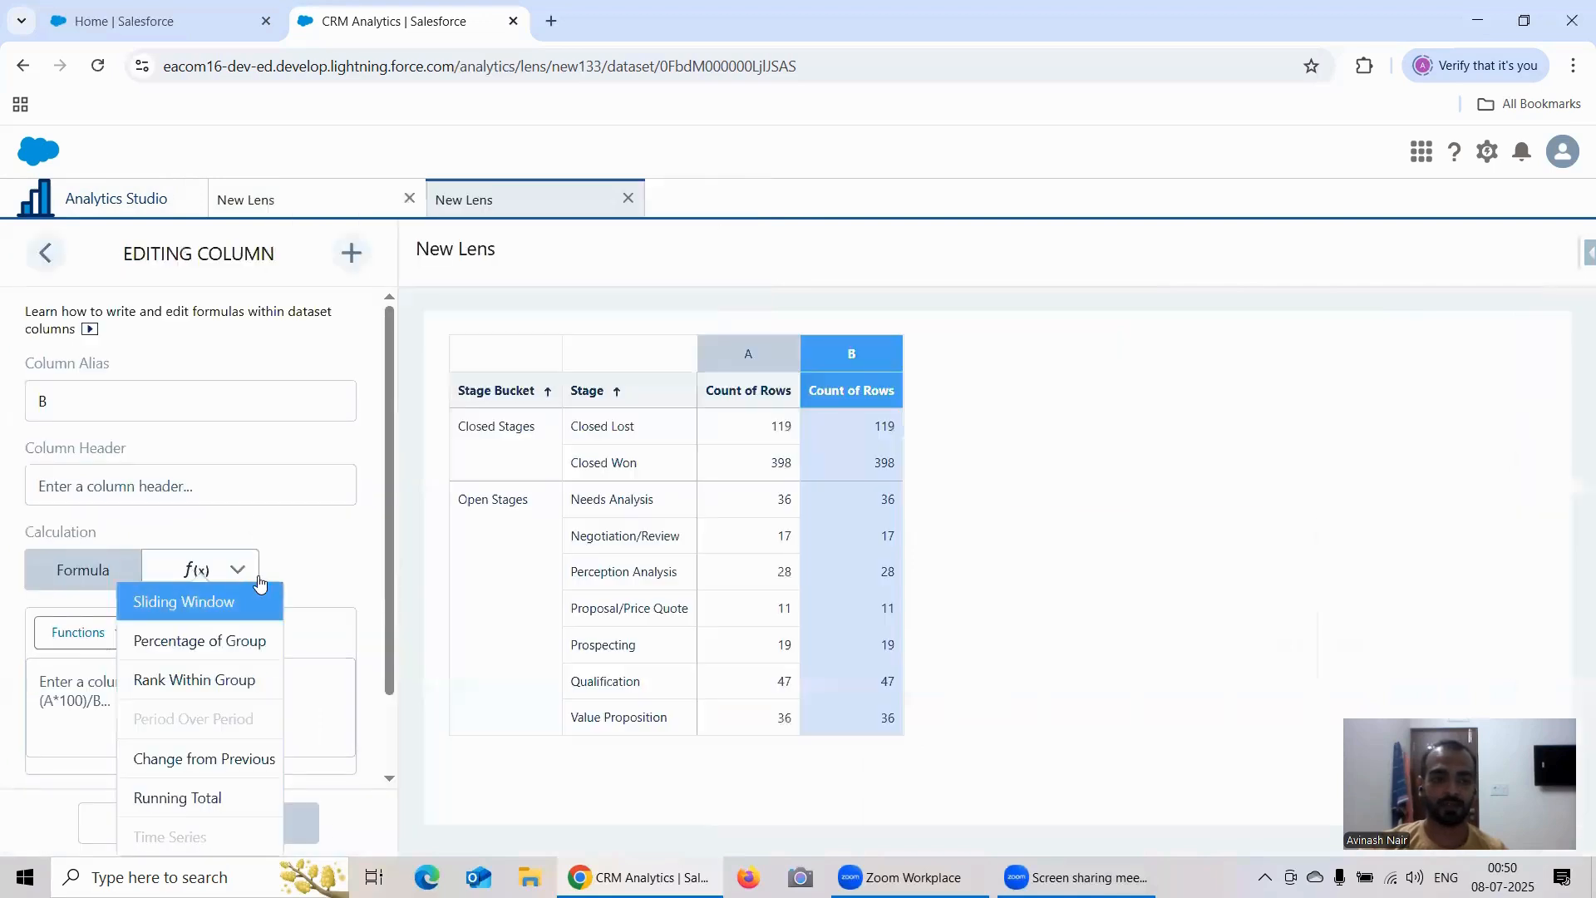
{"action": "left_click", "coordinate": [250, 640]}
{"action": "scroll", "coordinate": [297, 574], "scroll_direction": "down", "scroll_amount": 1}
{"action": "left_click", "coordinate": [257, 655]}
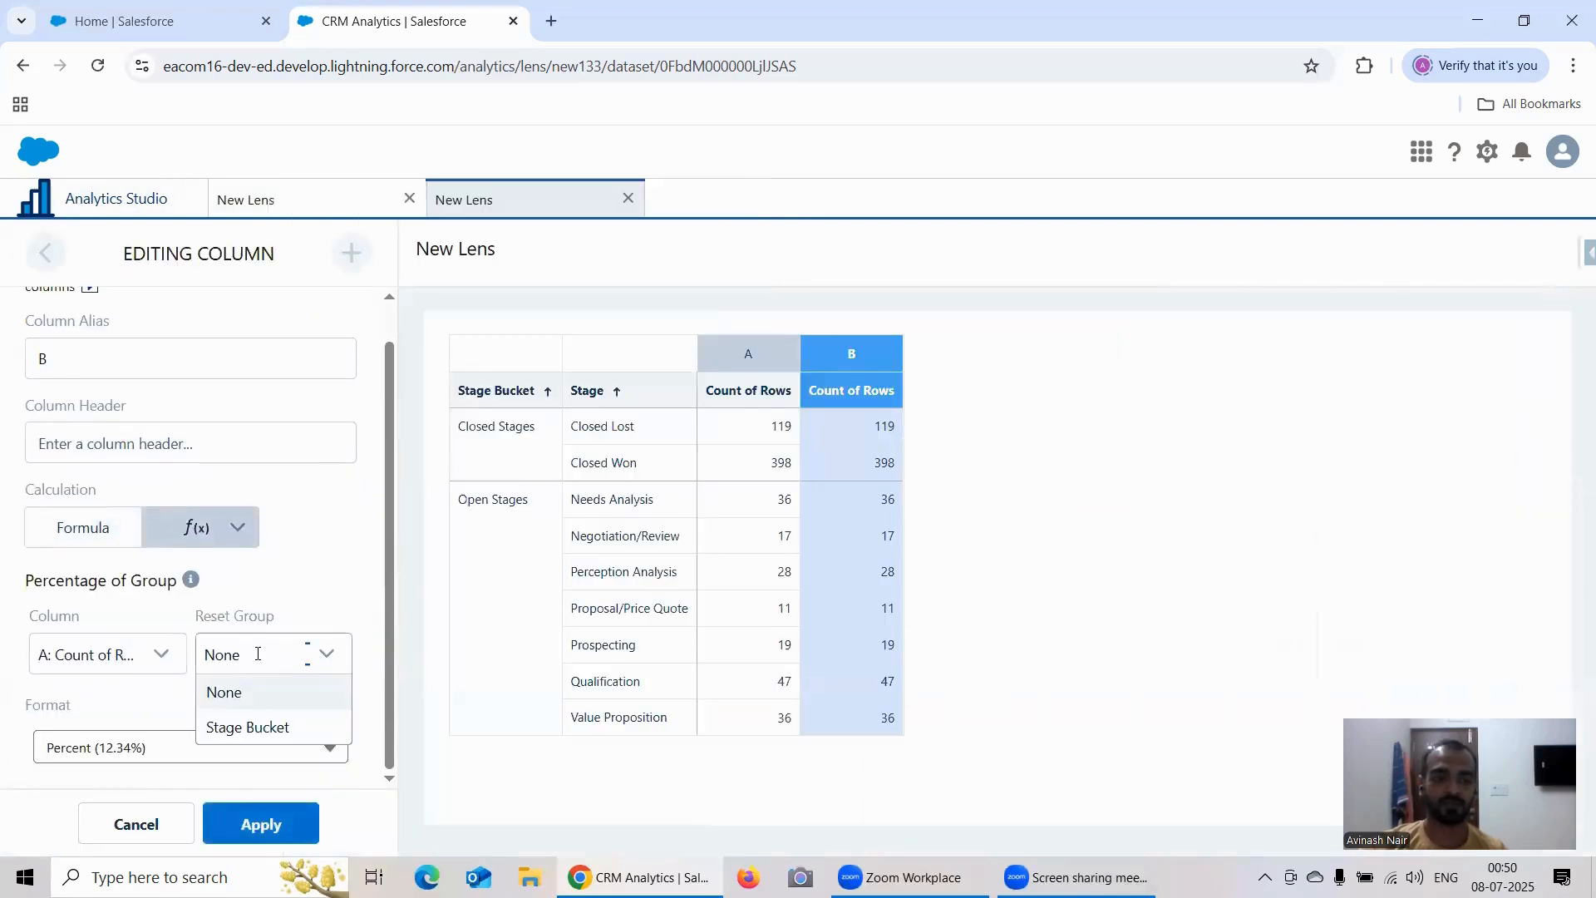
{"action": "left_click", "coordinate": [271, 727]}
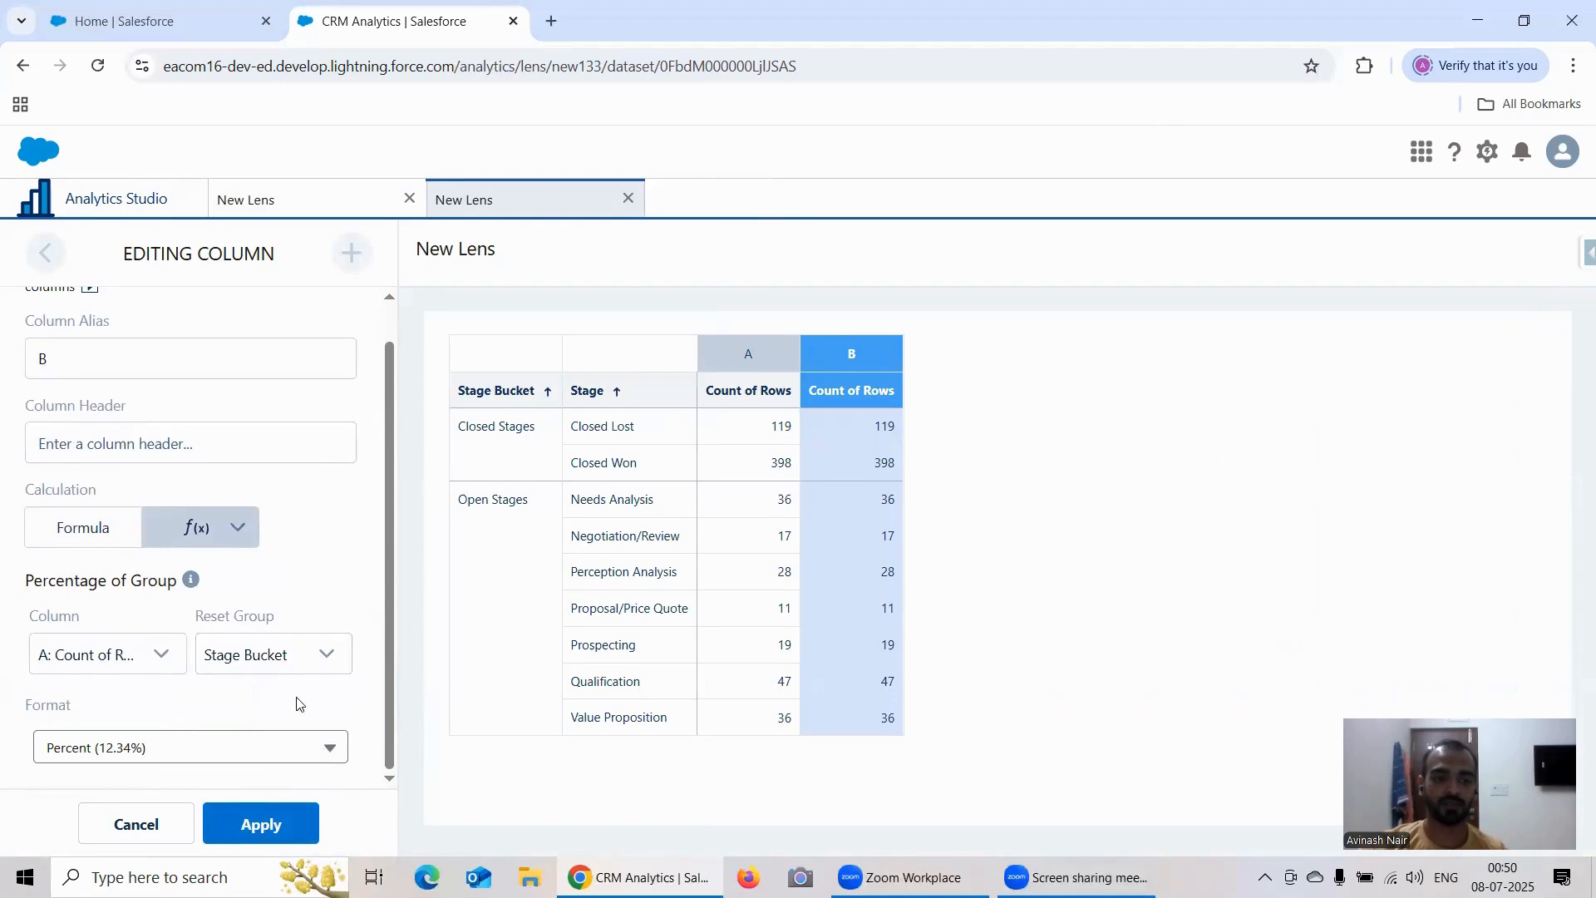
{"action": "left_click", "coordinate": [109, 659]}
{"action": "left_click", "coordinate": [100, 694]}
{"action": "left_click", "coordinate": [208, 532]}
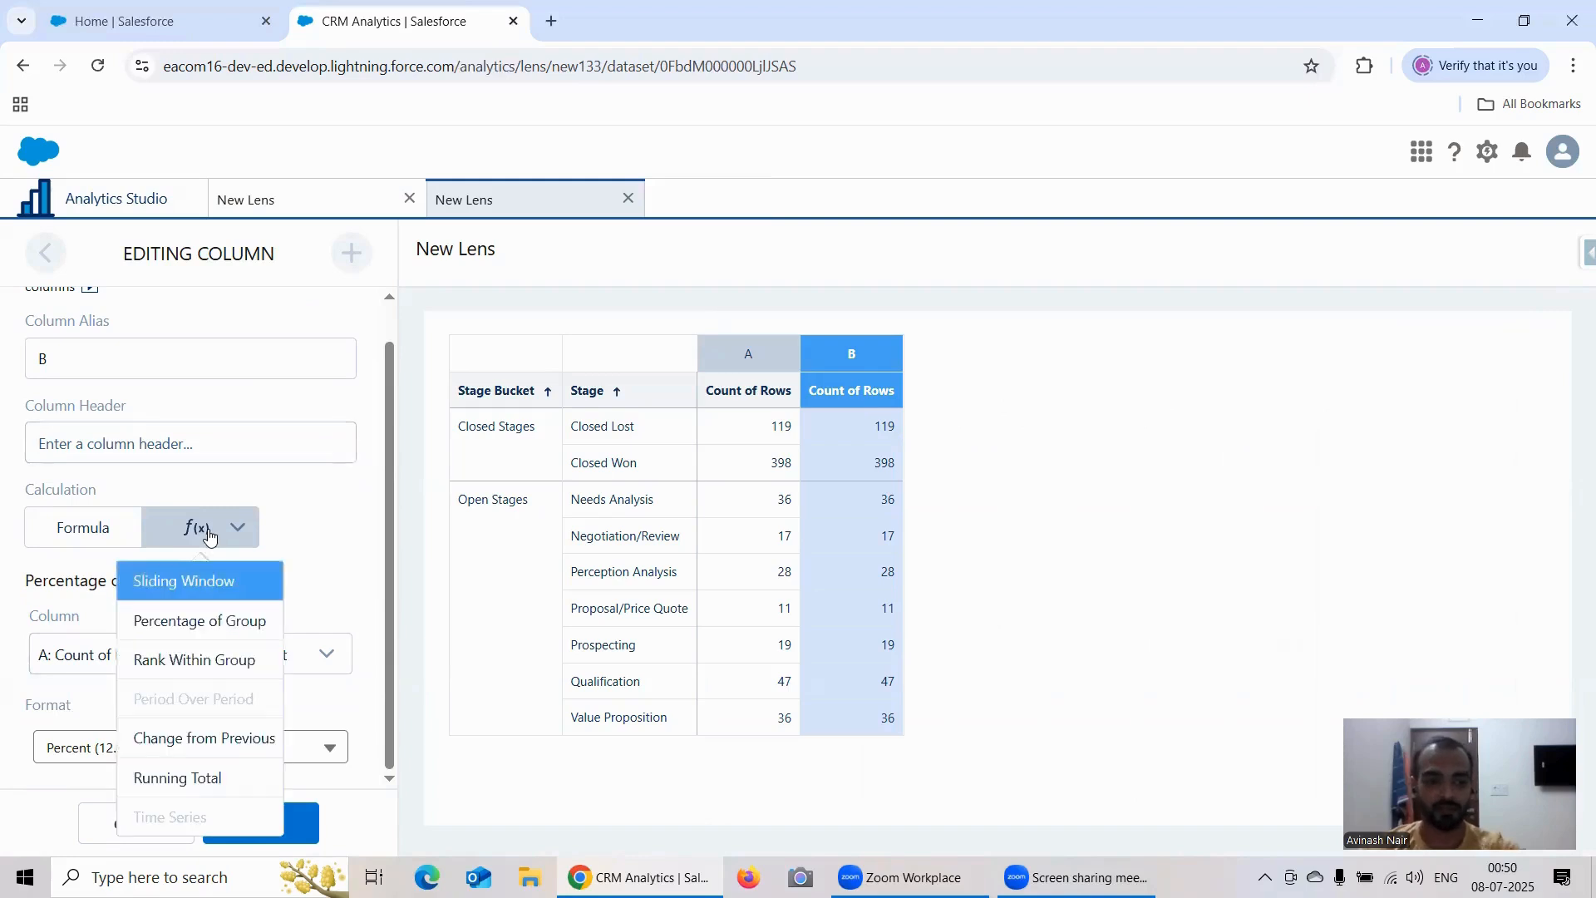
Step: Name the new column's header Percentage of Group and apply the column settings
{"action": "left_click", "coordinate": [163, 441]}
{"action": "type", "text": "P"}
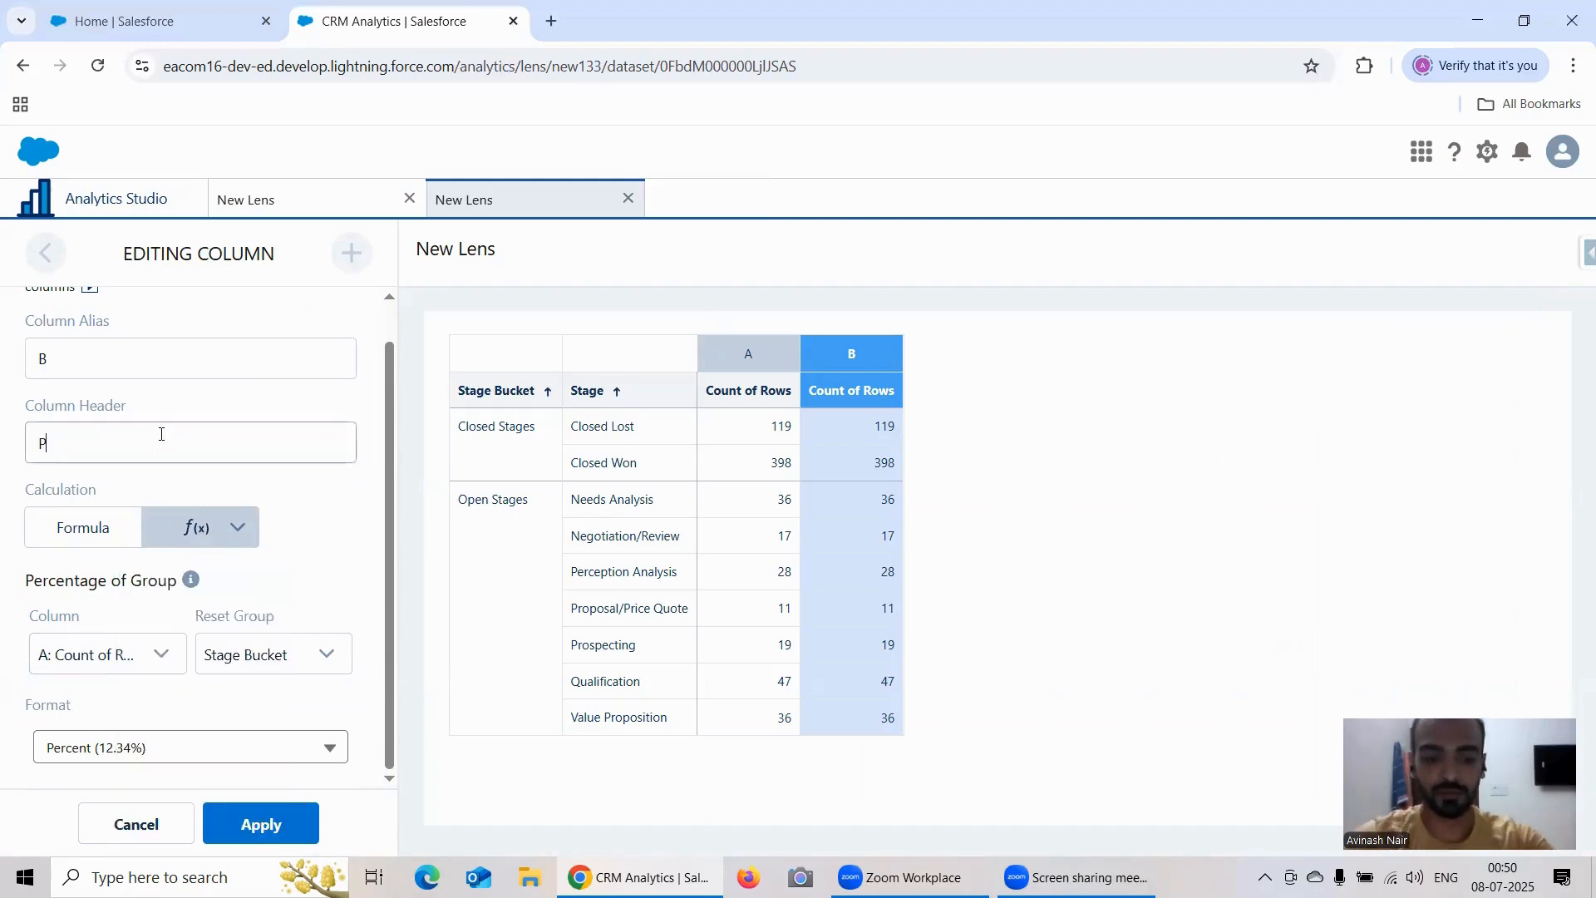
{"action": "type", "text": "ercentage"}
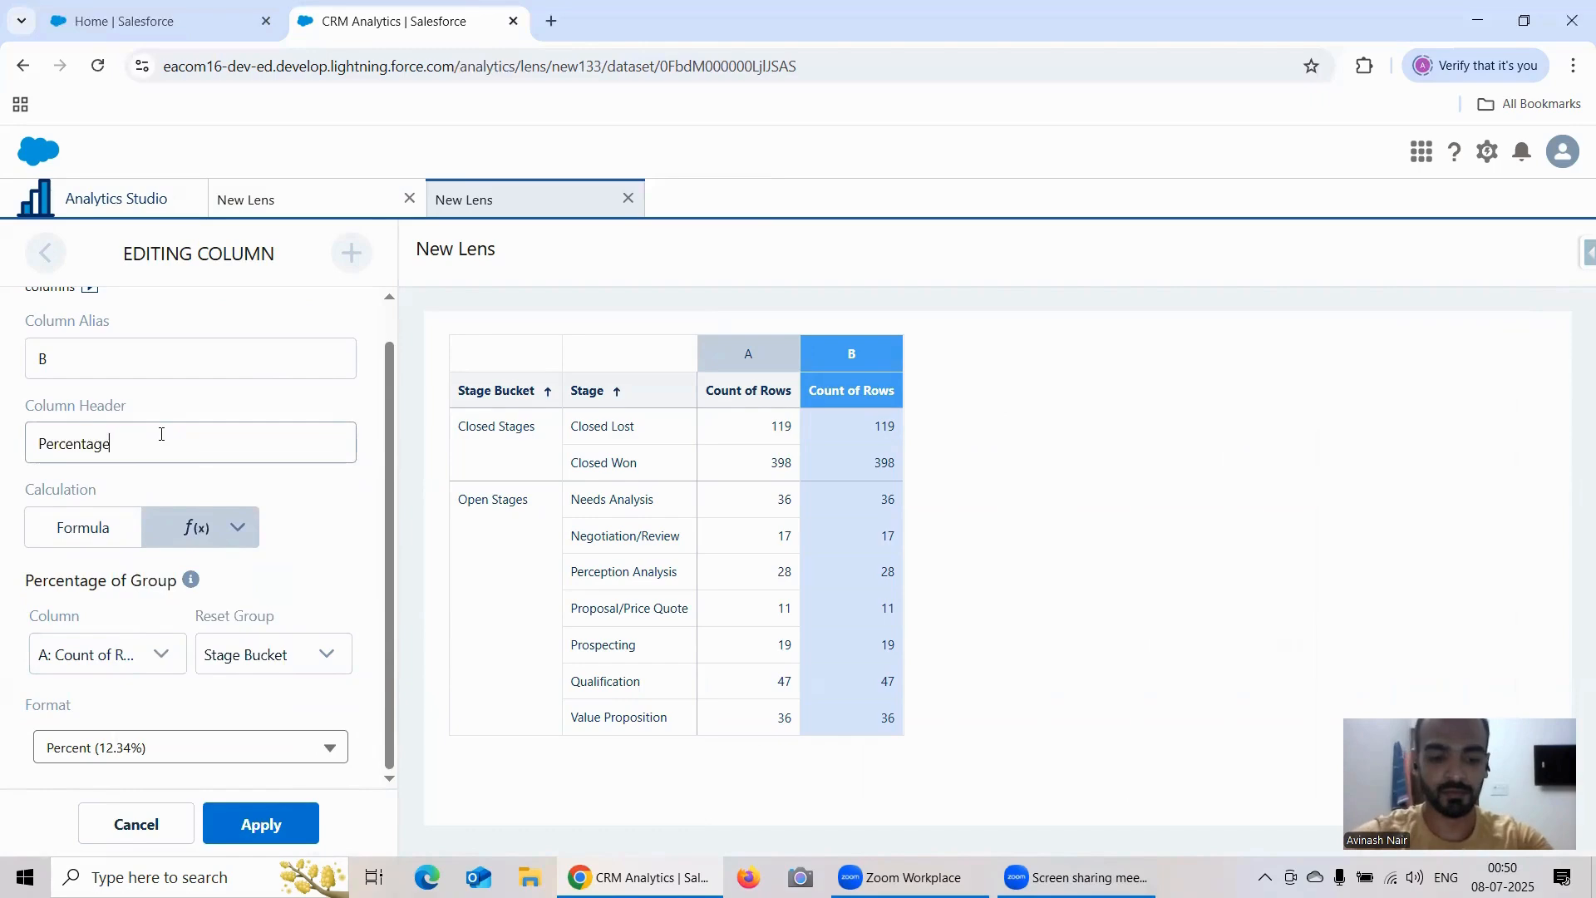
{"action": "type", "text": " of Gro"}
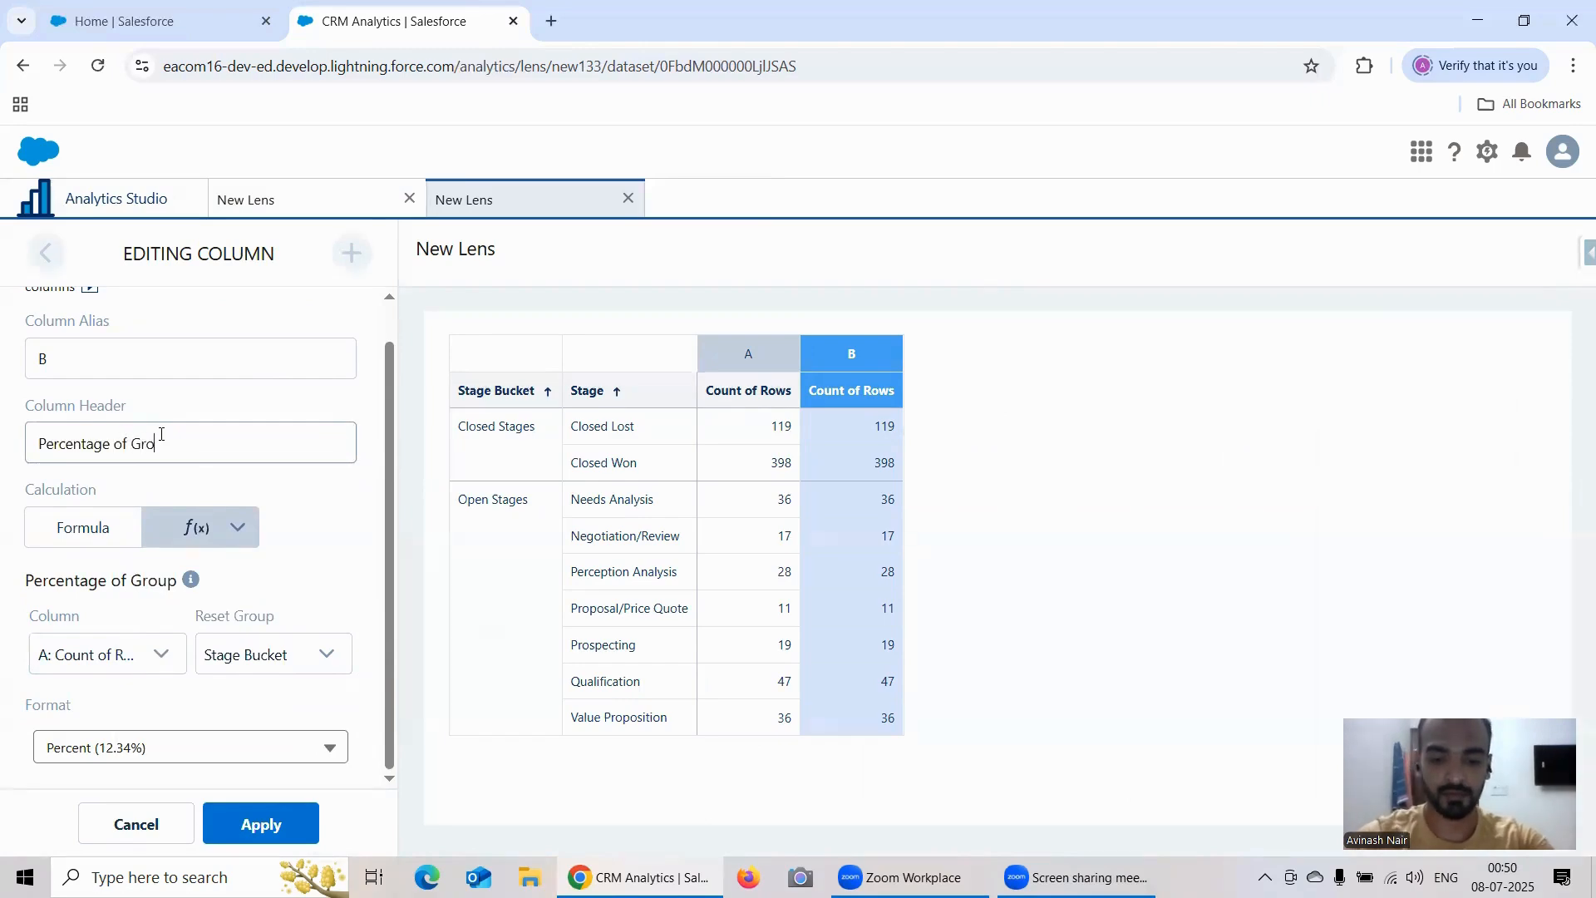
{"action": "type", "text": "up"}
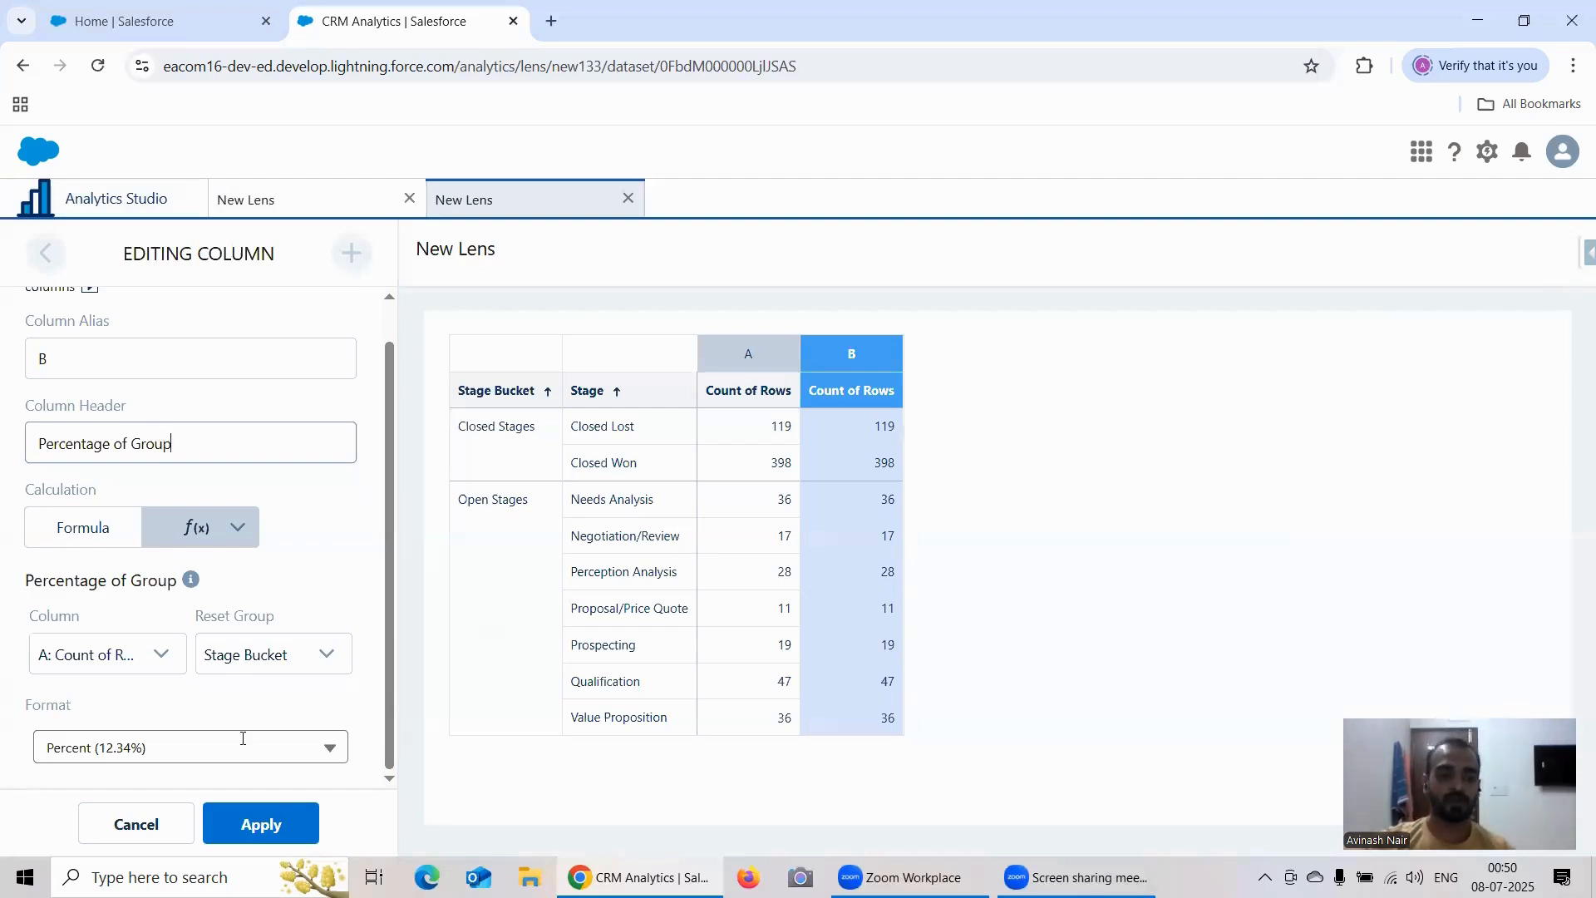
{"action": "left_click", "coordinate": [257, 823]}
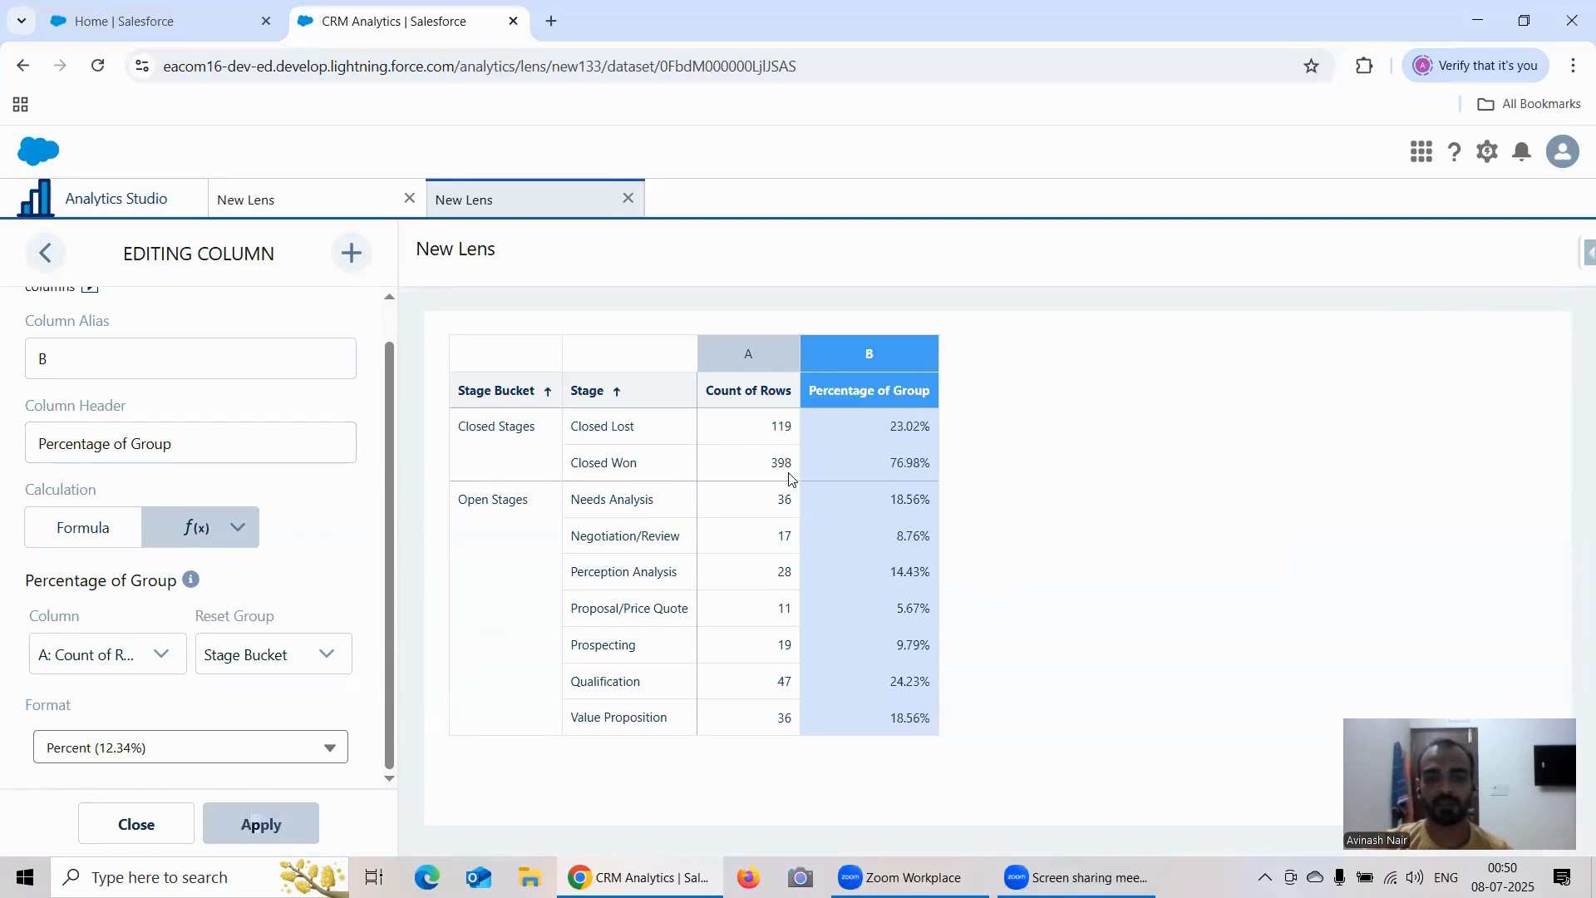
Step: Open the Windows Calculator app over the lens to check the percentages
{"action": "left_click", "coordinate": [208, 877]}
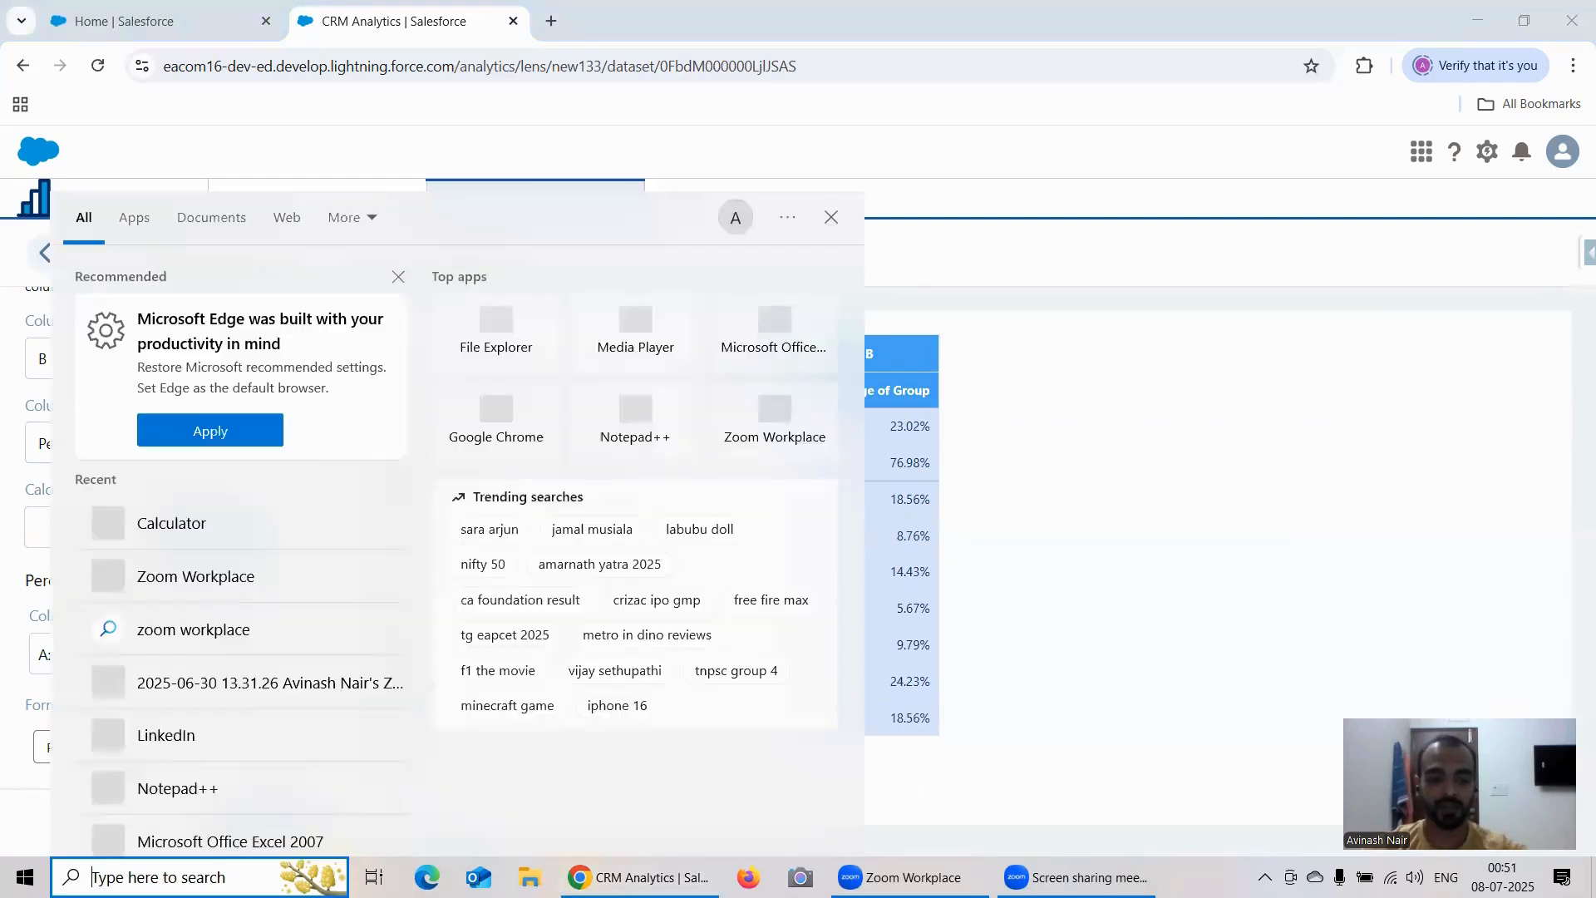
{"action": "type", "text": "Cal"}
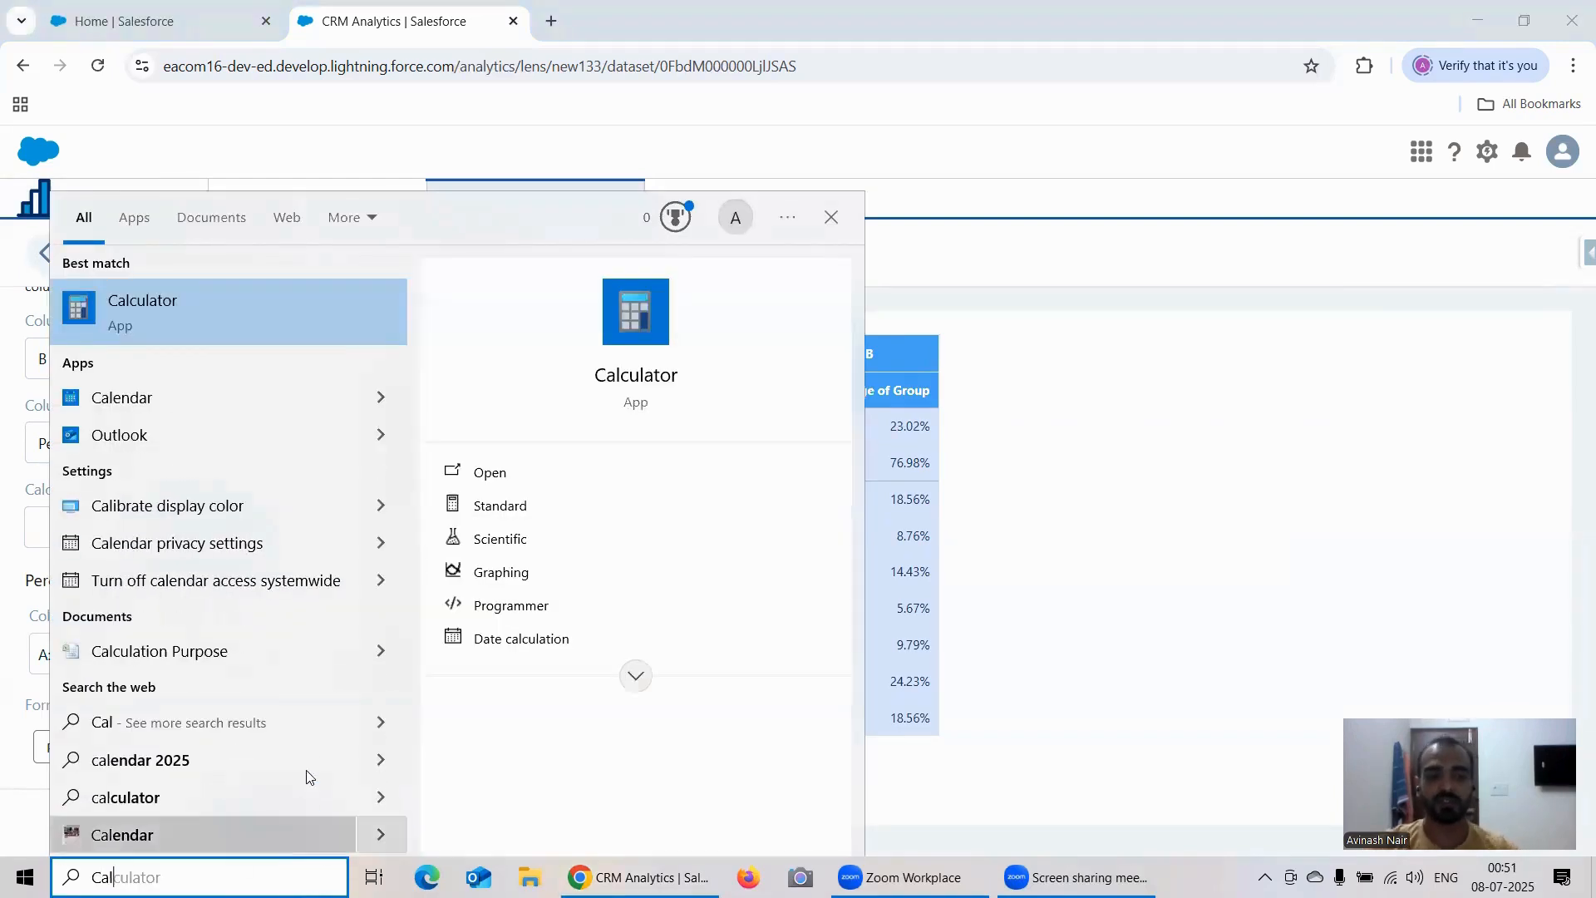
{"action": "left_click", "coordinate": [823, 466]}
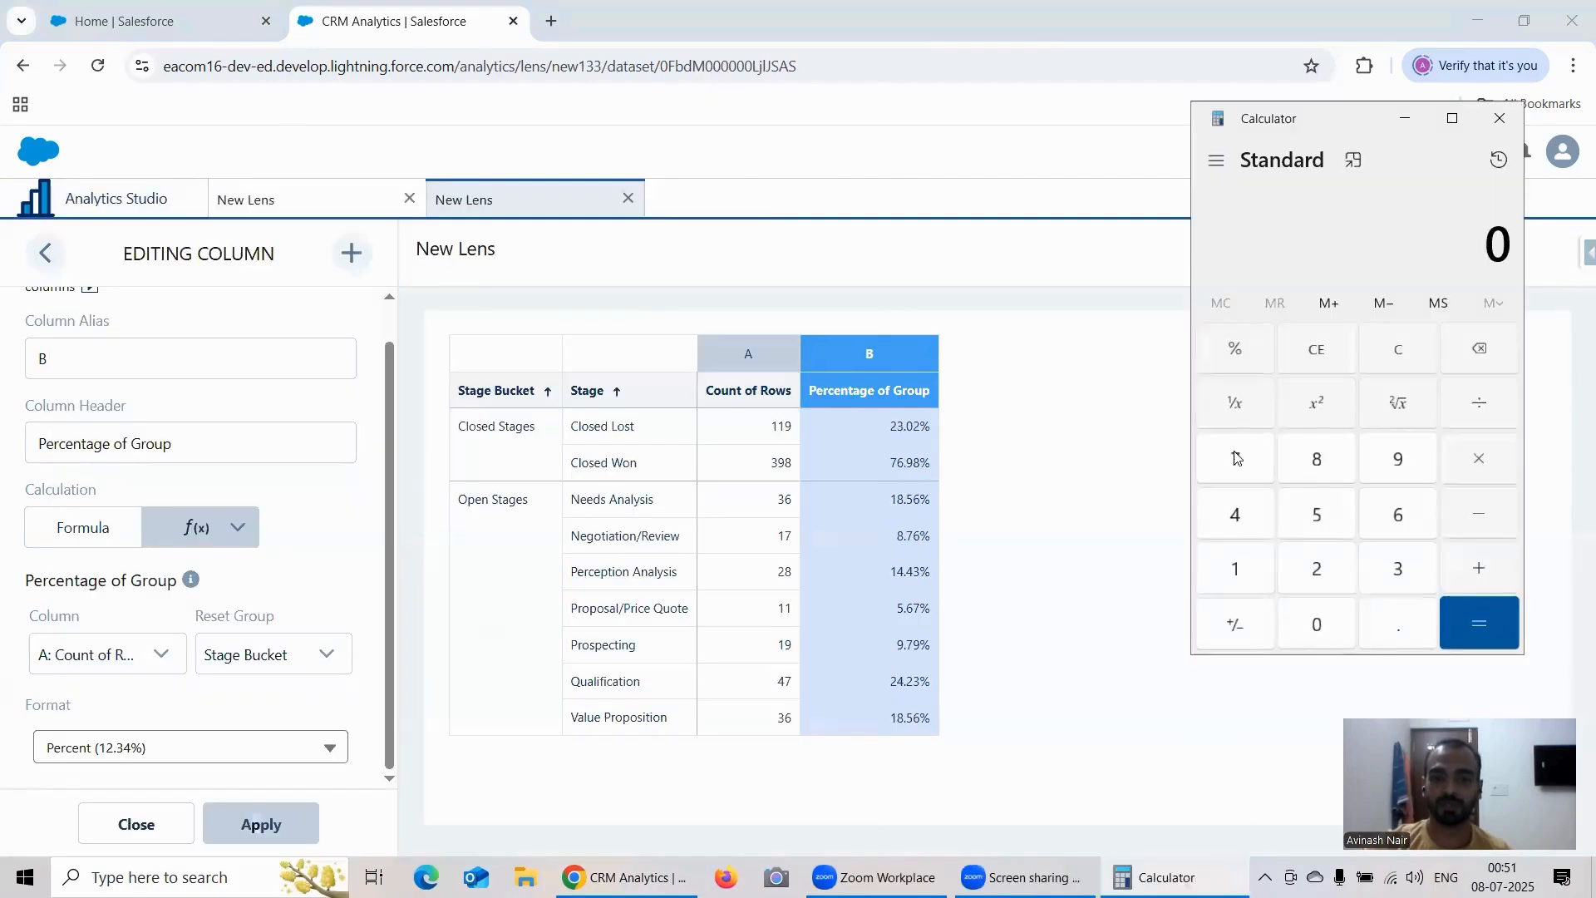
Step: Add 119 and 390 in the calculator
{"action": "double_click", "coordinate": [1236, 562]}
{"action": "left_click", "coordinate": [1397, 461]}
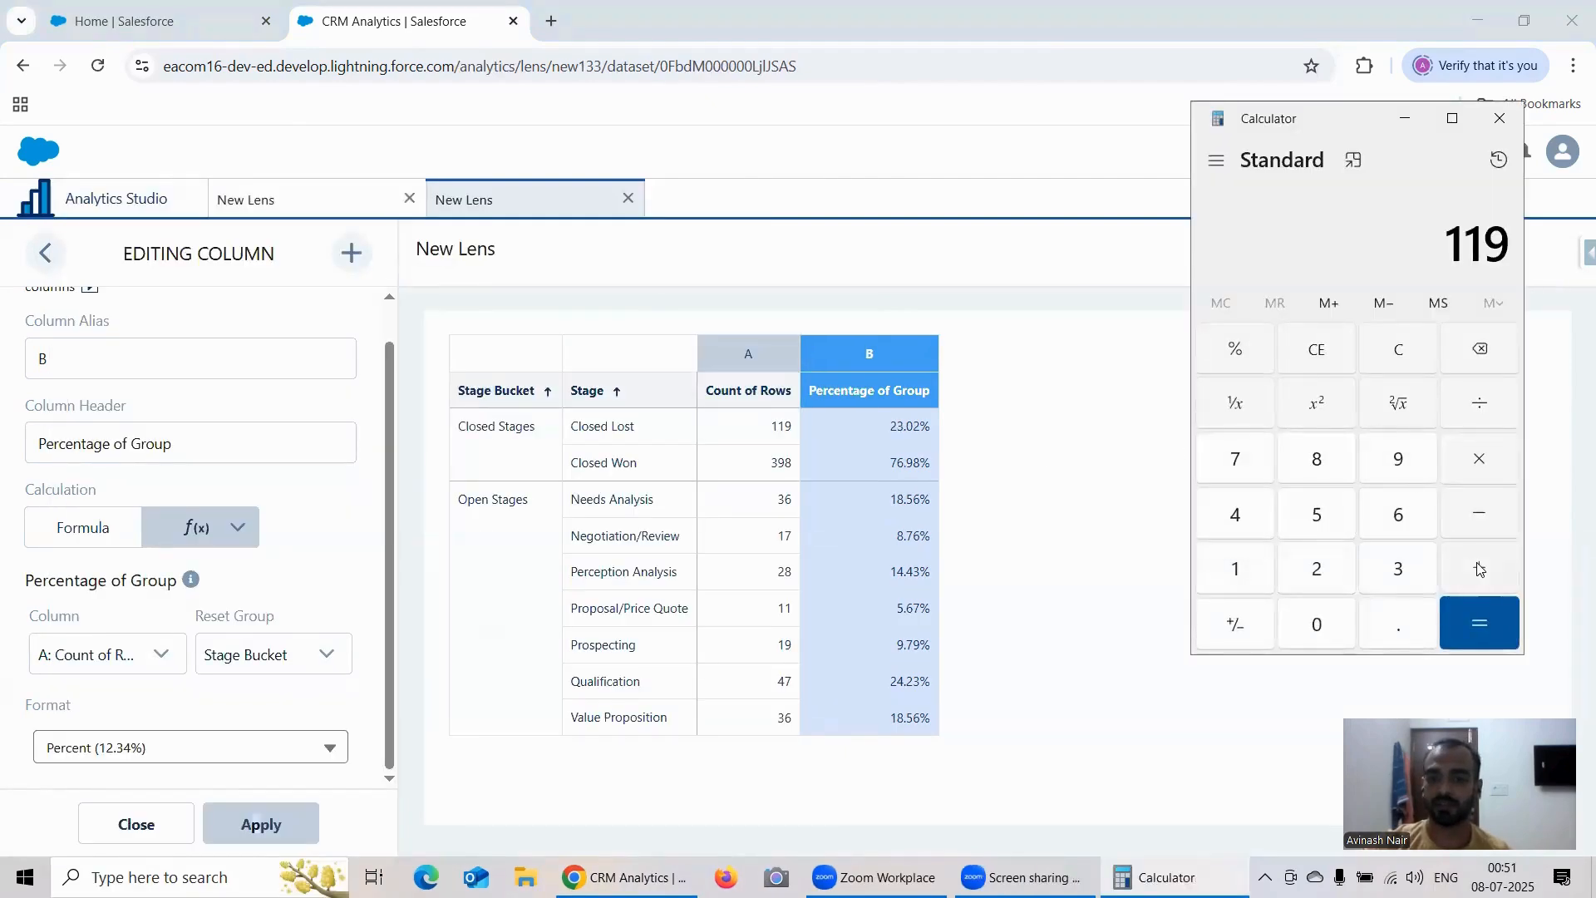
{"action": "left_click", "coordinate": [1479, 569]}
{"action": "left_click", "coordinate": [1413, 570]}
{"action": "left_click", "coordinate": [1399, 462]}
{"action": "left_click", "coordinate": [1320, 619]}
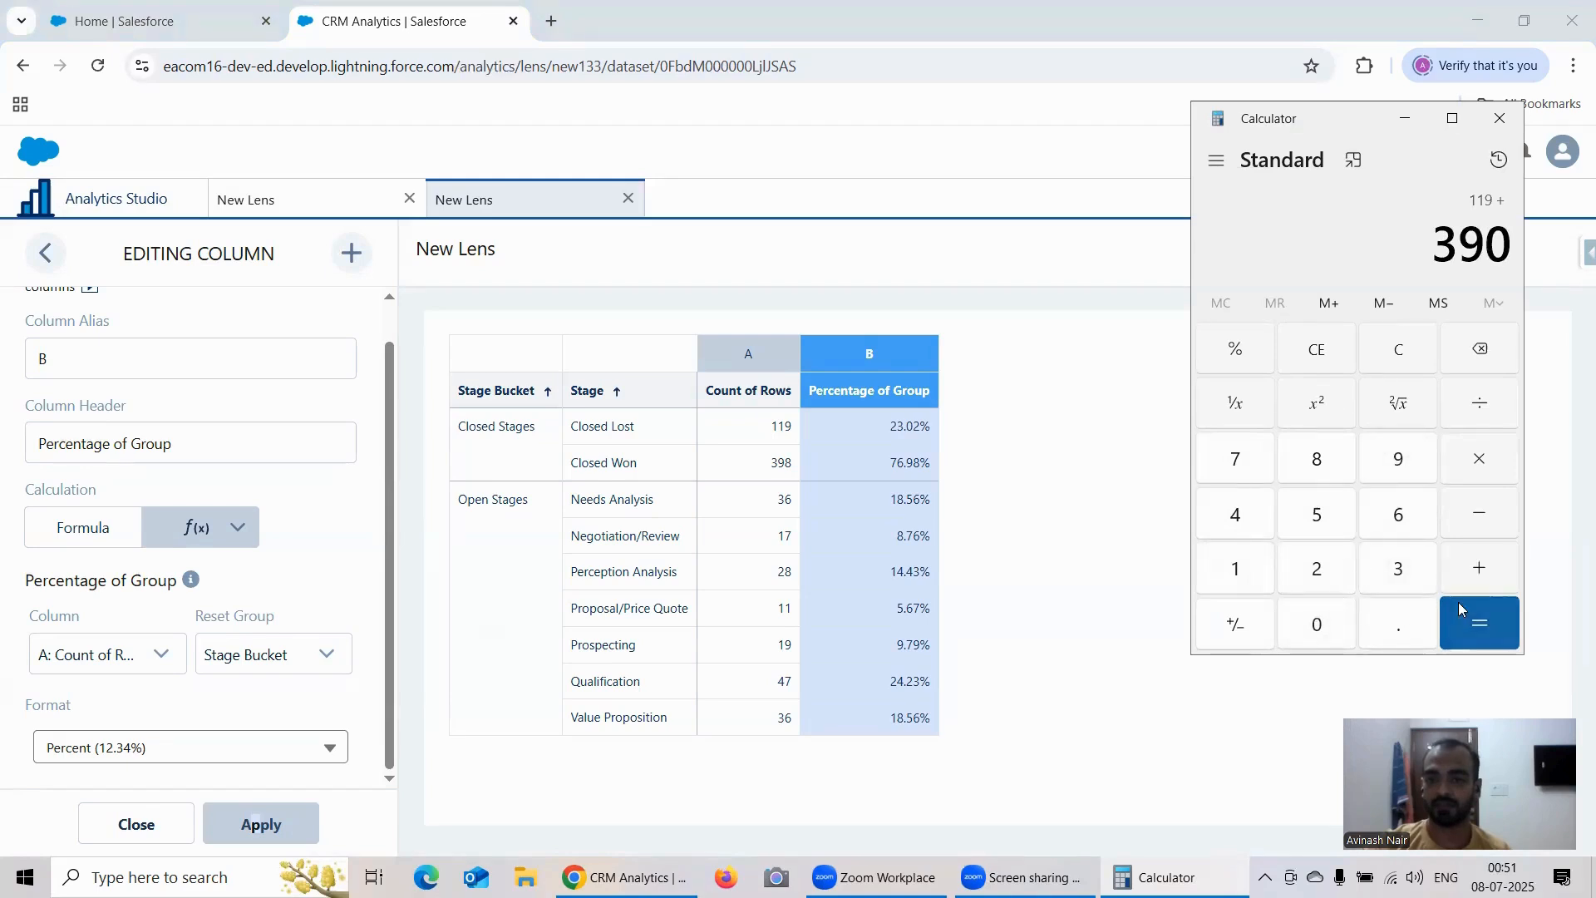
{"action": "left_click", "coordinate": [1459, 605]}
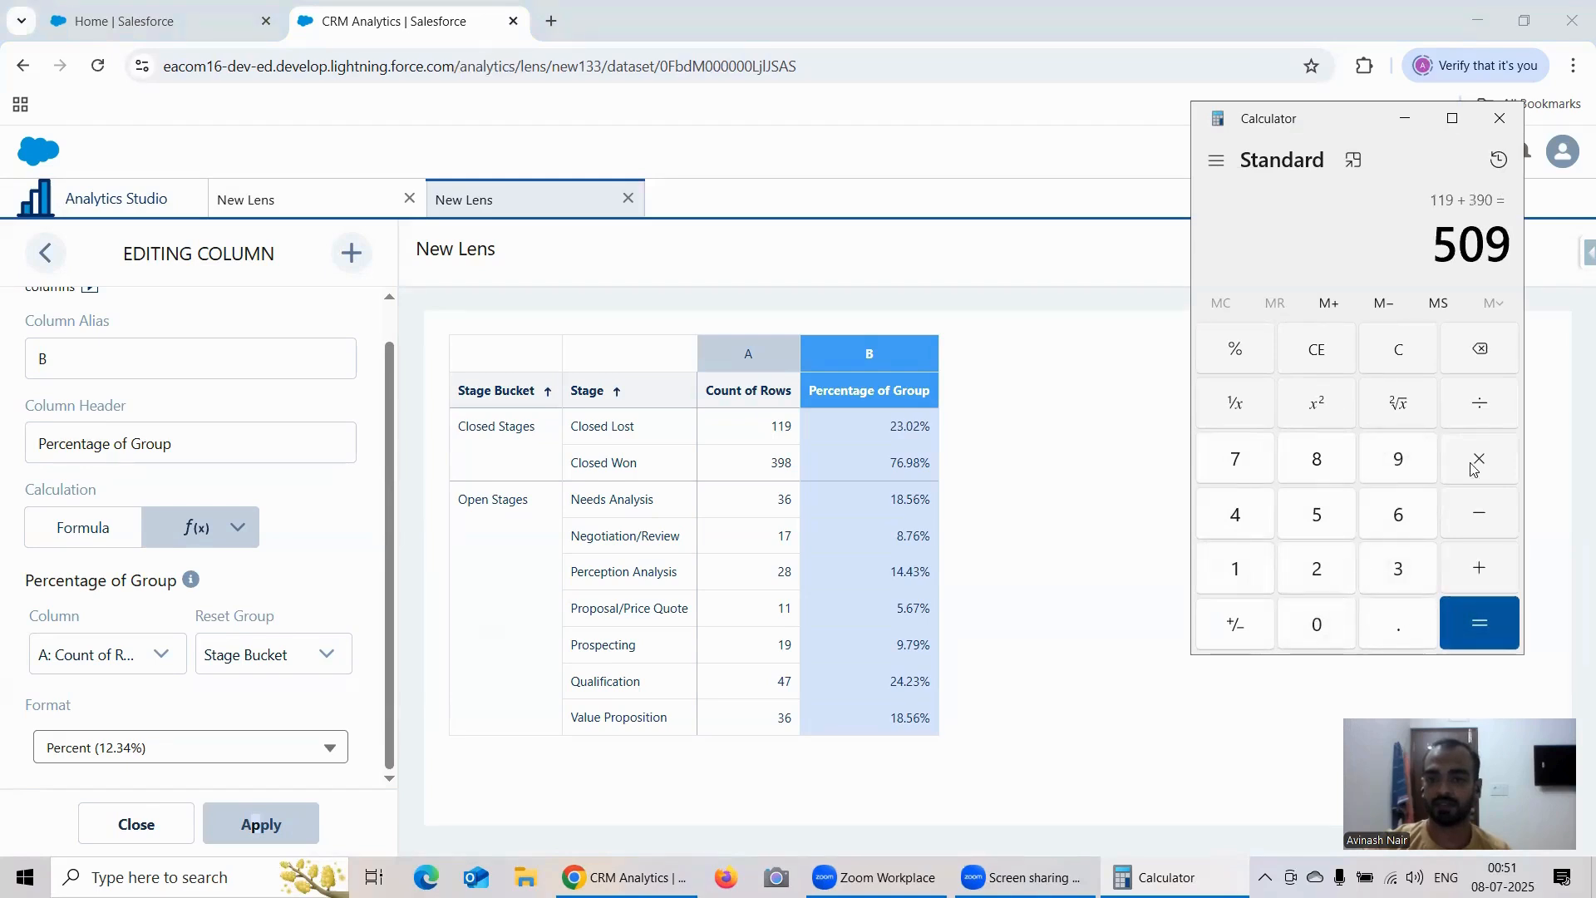
Step: Clear the calculator and divide 119 by 509
{"action": "left_click", "coordinate": [1405, 353]}
{"action": "double_click", "coordinate": [1224, 583]}
{"action": "left_click", "coordinate": [1417, 456]}
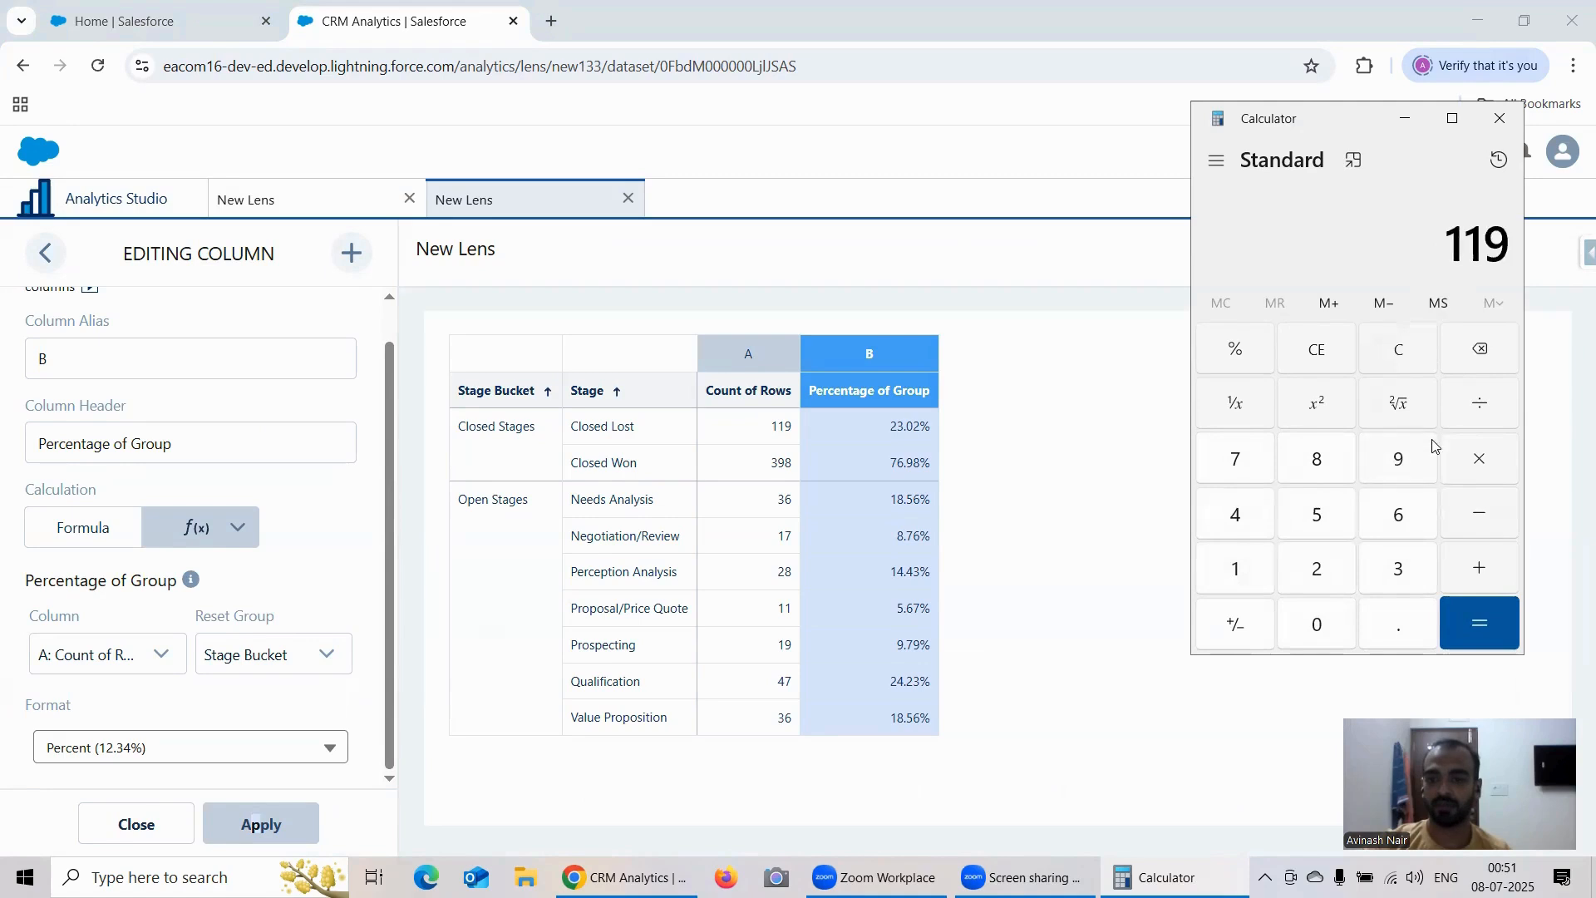
{"action": "left_click", "coordinate": [1496, 403]}
{"action": "left_click", "coordinate": [1323, 517]}
{"action": "left_click", "coordinate": [1316, 615]}
{"action": "left_click", "coordinate": [1392, 465]}
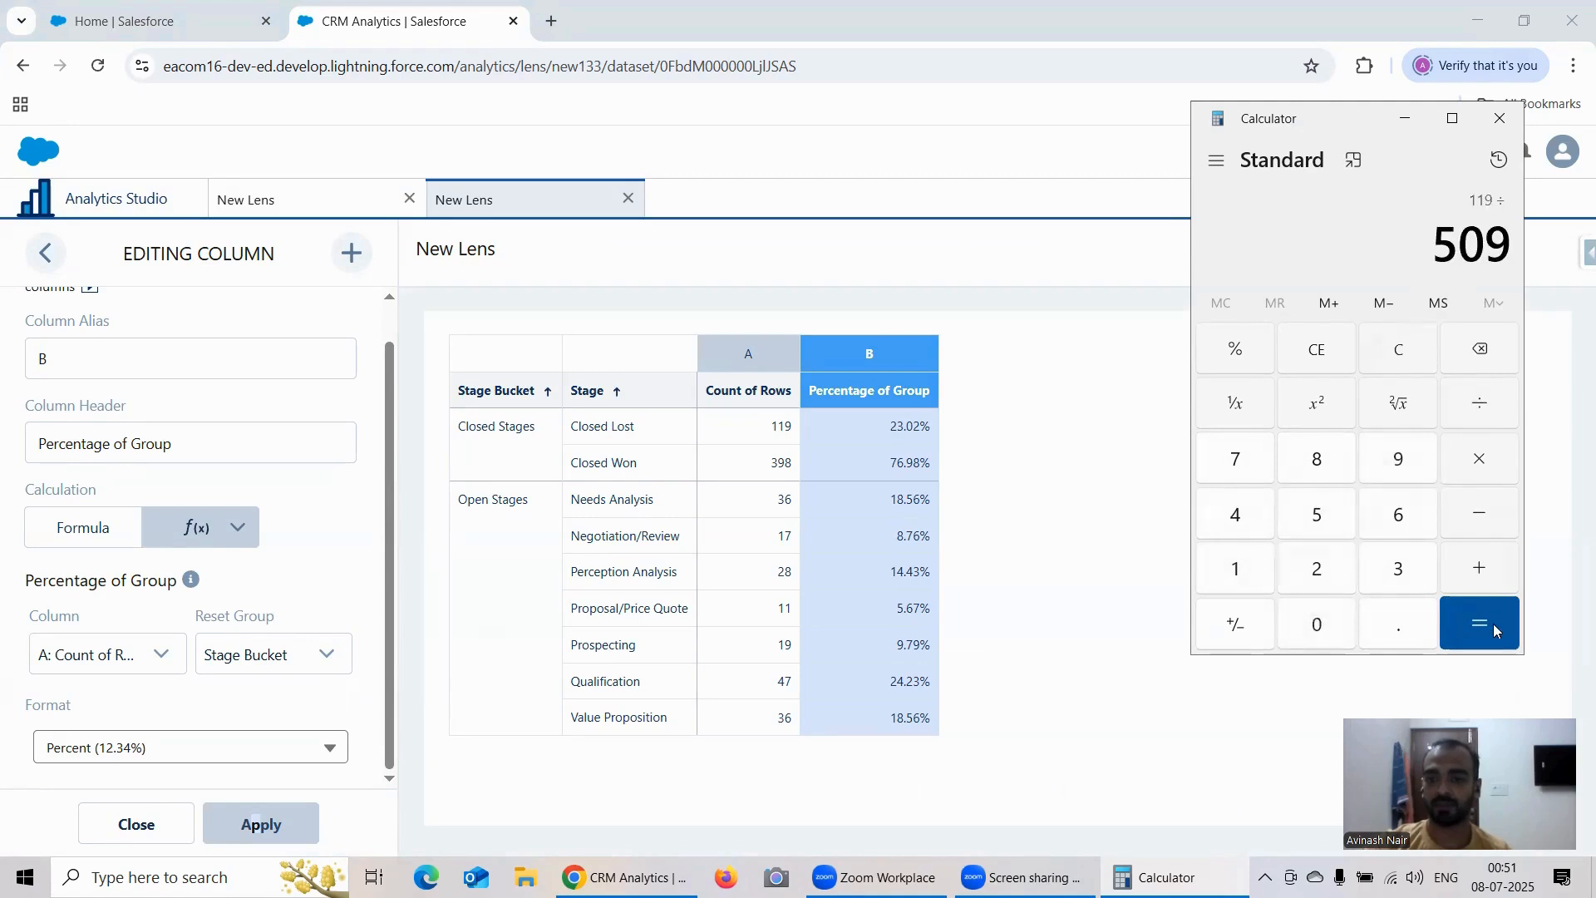
{"action": "left_click", "coordinate": [1487, 625]}
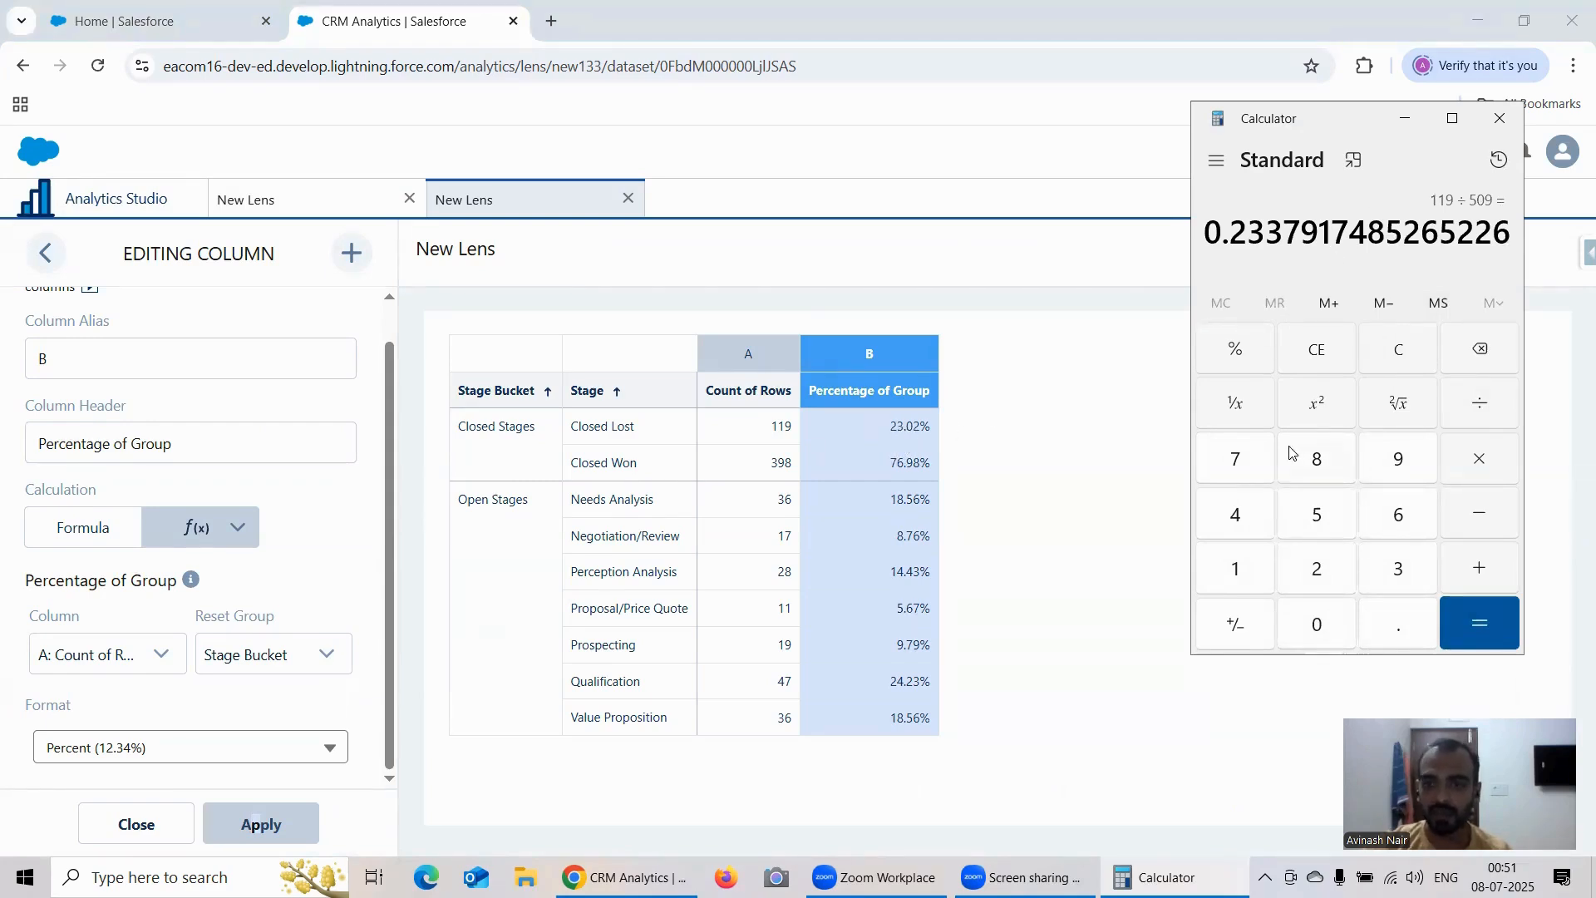
Step: Clear the calculator and add the Closed Lost and Closed Won row counts, 119 and 398
{"action": "left_click", "coordinate": [1398, 349]}
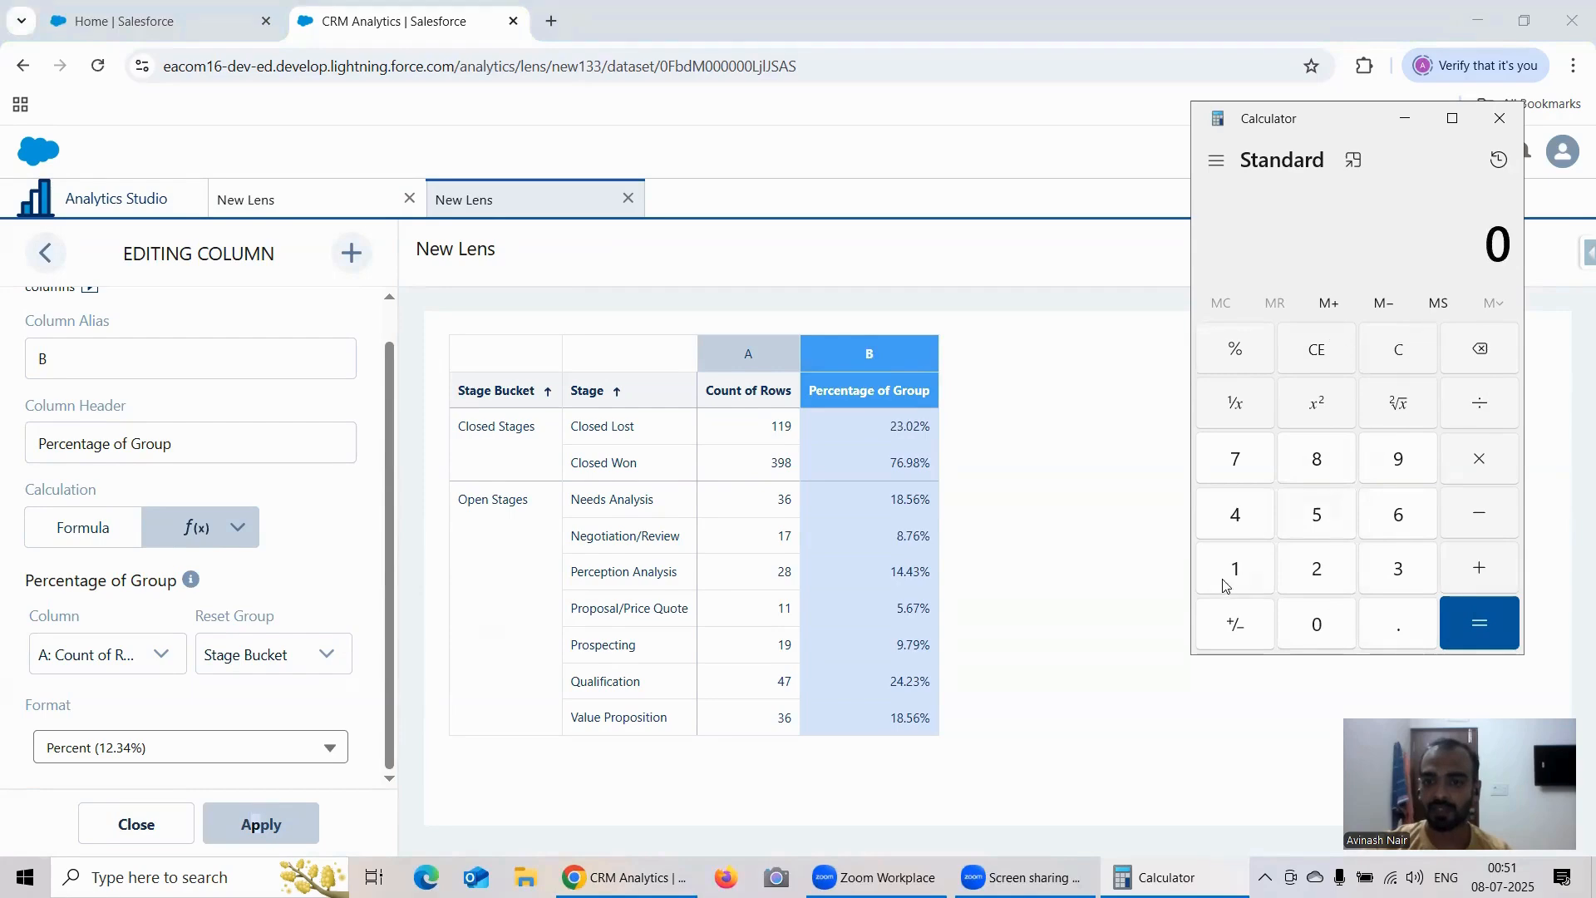
{"action": "left_click", "coordinate": [1232, 581]}
{"action": "left_click", "coordinate": [1232, 577]}
{"action": "left_click", "coordinate": [1406, 463]}
{"action": "left_click", "coordinate": [1470, 573]}
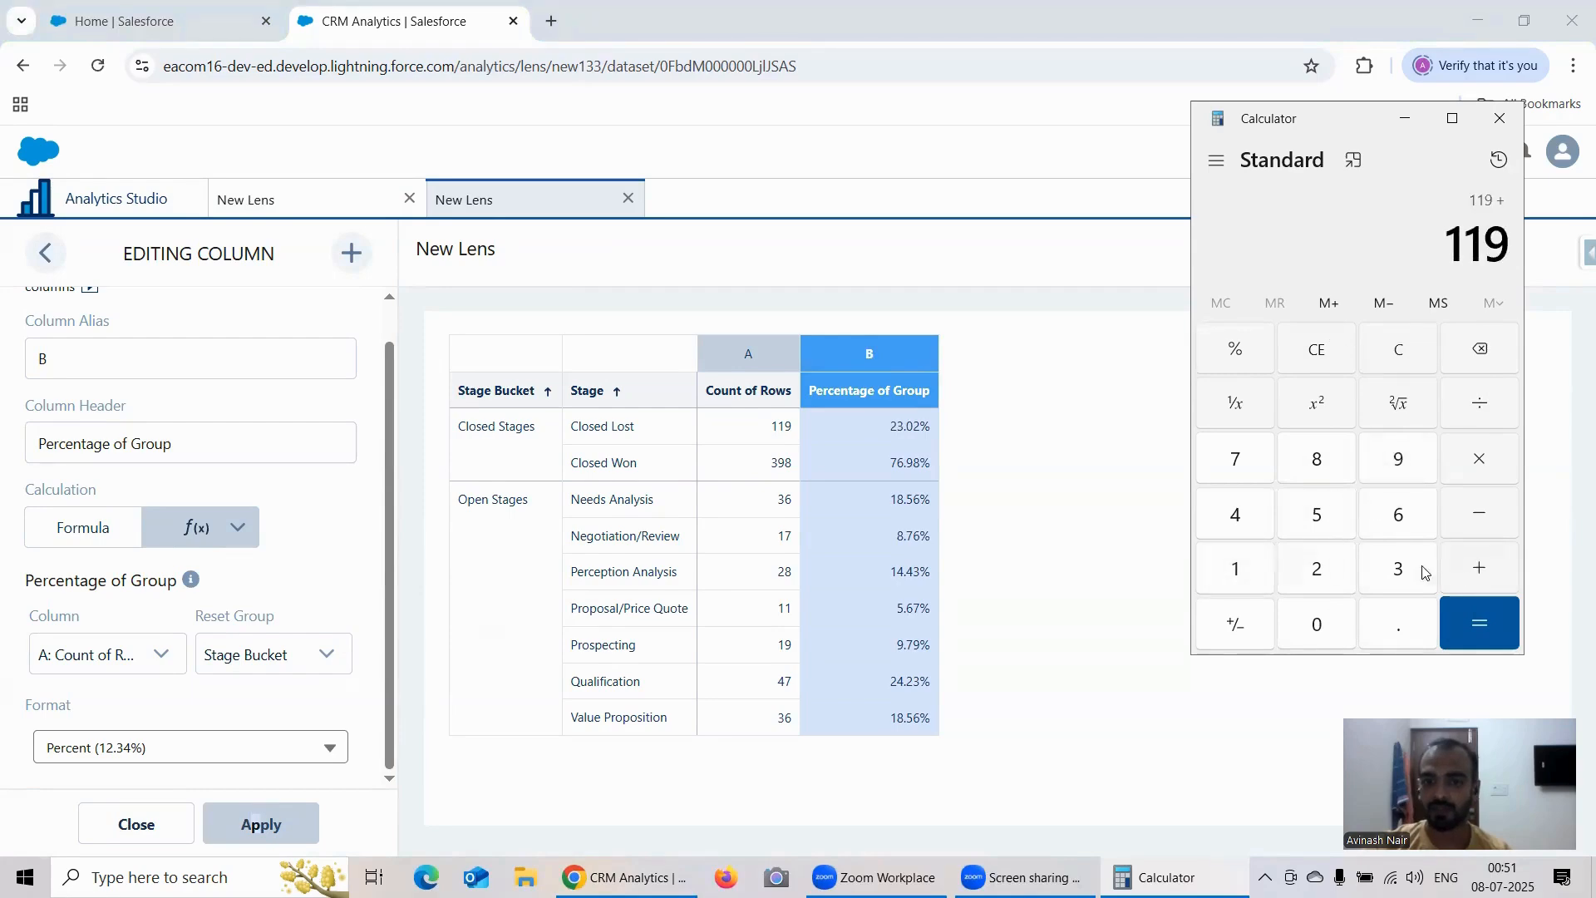
{"action": "left_click", "coordinate": [1397, 571]}
{"action": "left_click", "coordinate": [1398, 463]}
{"action": "left_click", "coordinate": [1338, 469]}
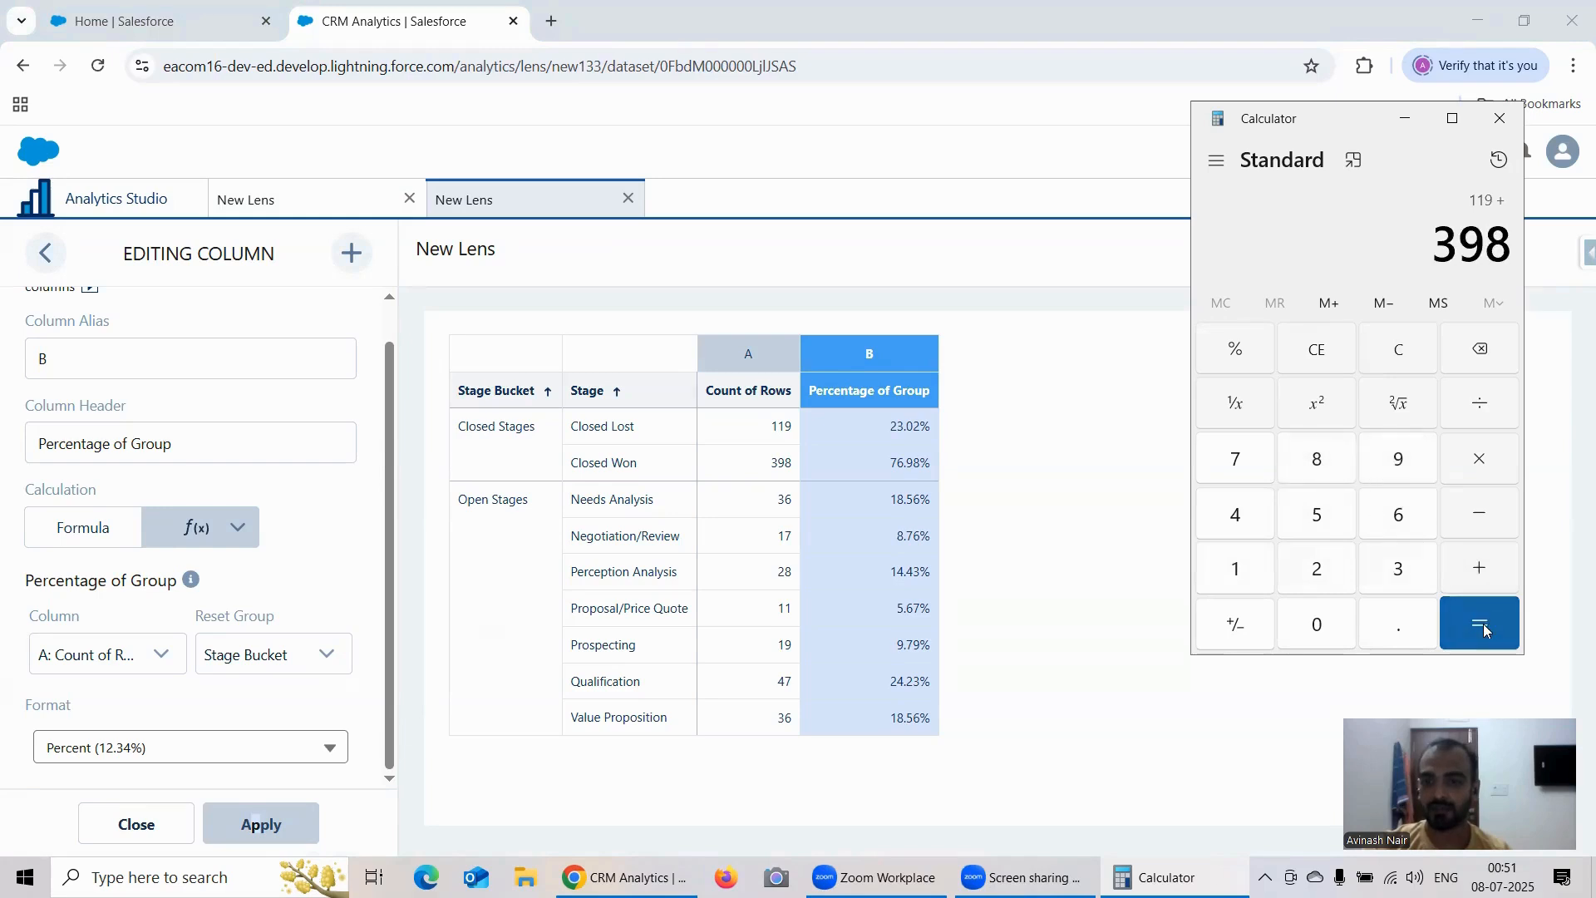
{"action": "left_click", "coordinate": [1482, 624]}
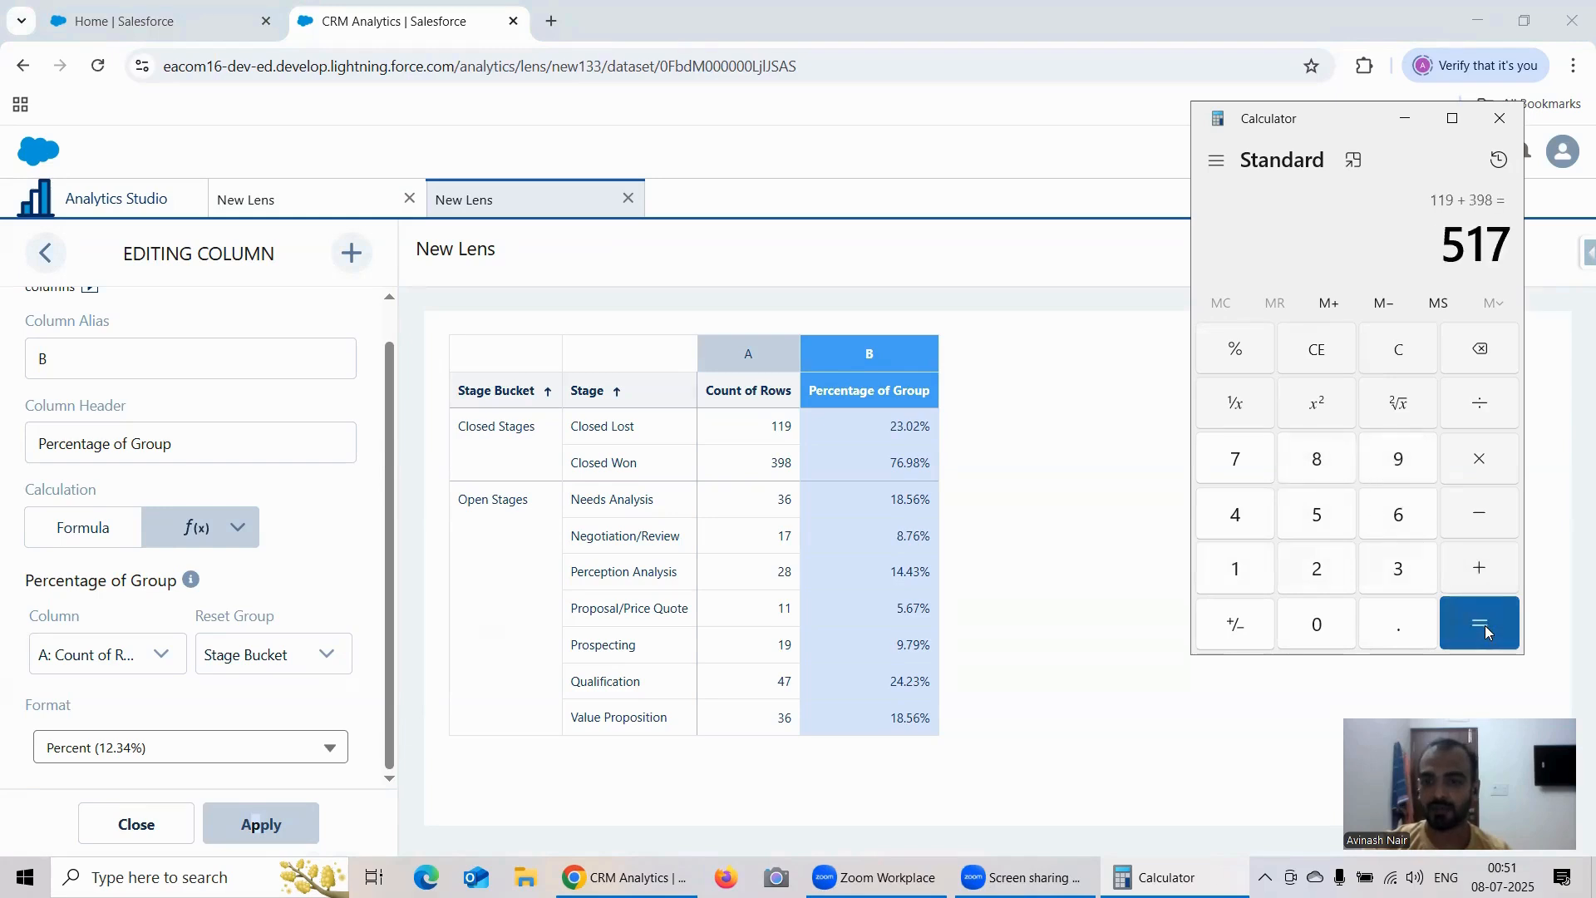
Step: Divide the Closed Lost count of 119 by the Closed Stages total of 517 to check its percentage
{"action": "left_click", "coordinate": [1398, 353]}
{"action": "left_click", "coordinate": [1255, 567]}
{"action": "left_click", "coordinate": [1235, 566]}
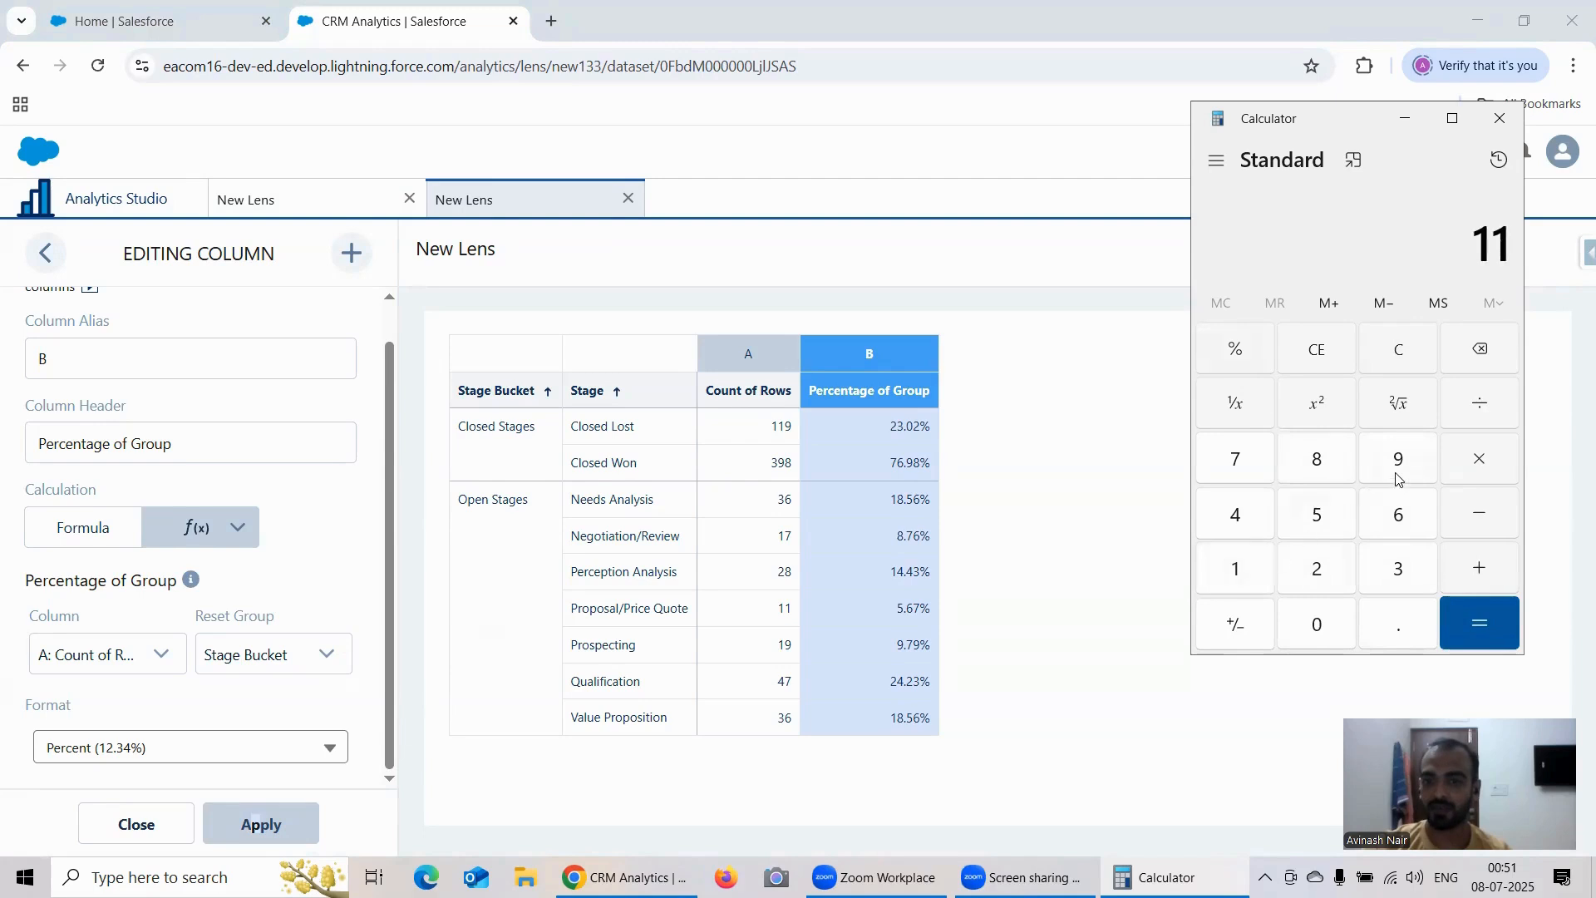
{"action": "double_click", "coordinate": [1398, 465]}
{"action": "left_click", "coordinate": [1478, 355]}
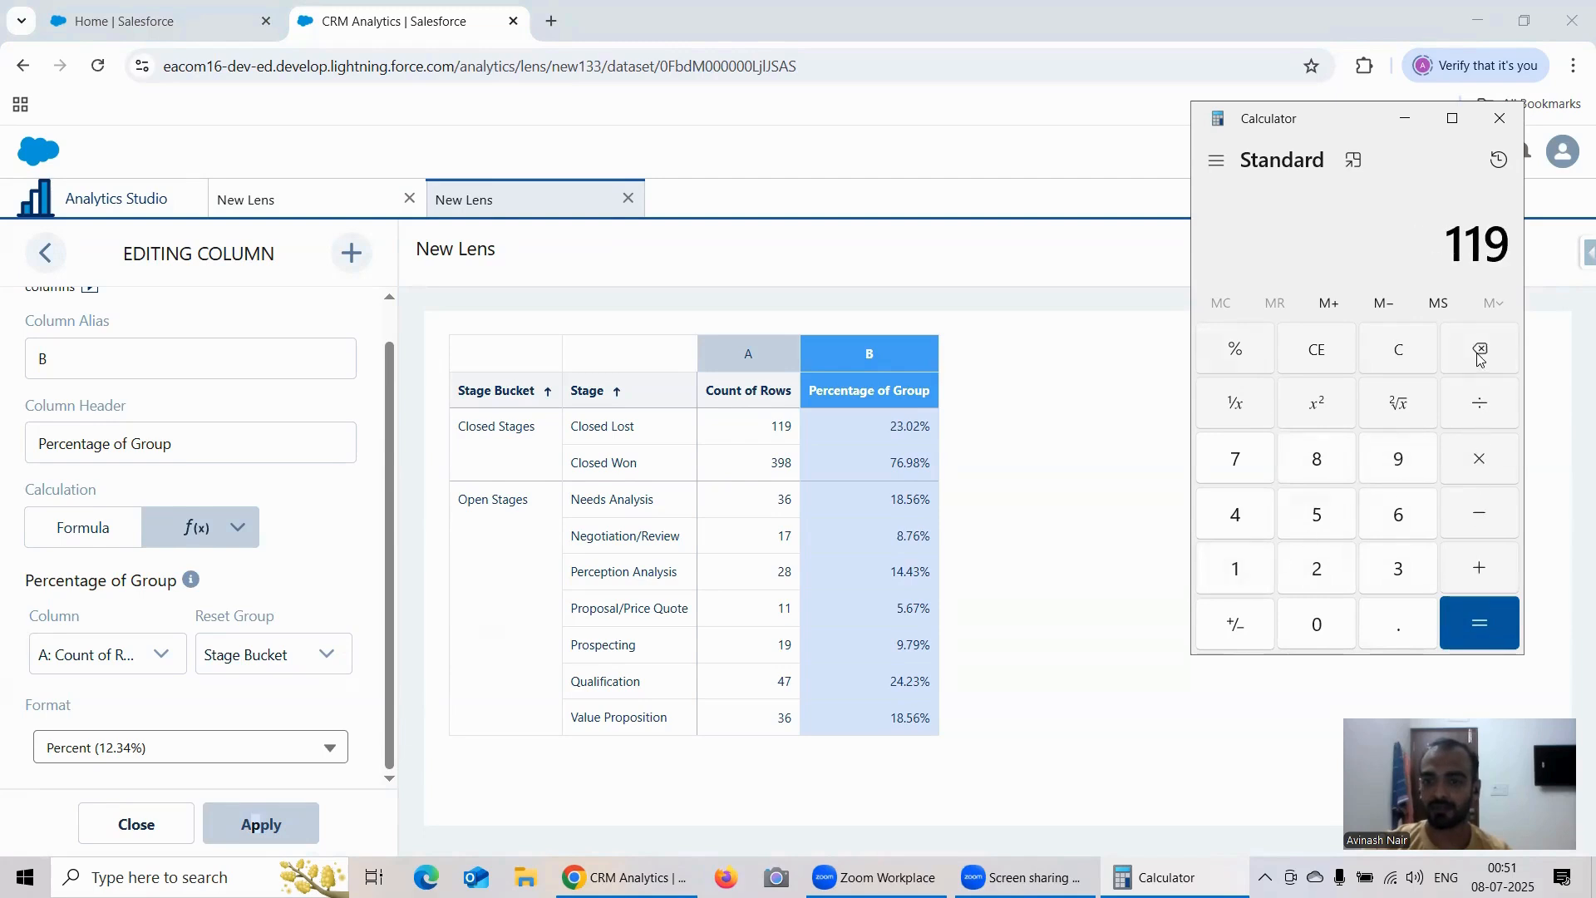
{"action": "left_click", "coordinate": [1475, 411]}
{"action": "left_click", "coordinate": [1327, 530]}
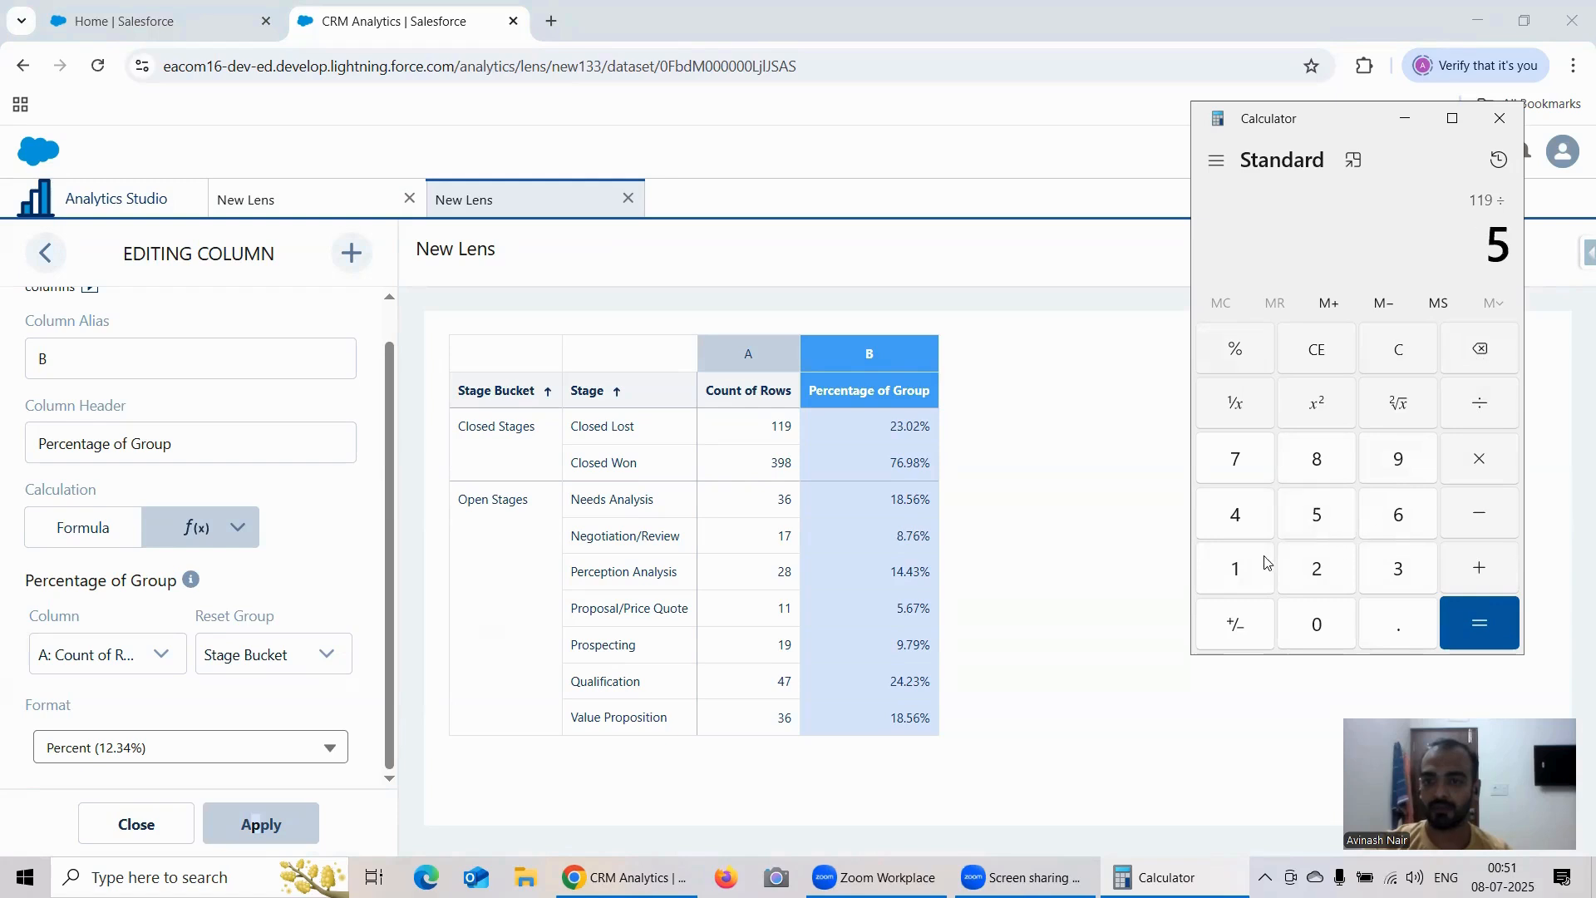
{"action": "left_click", "coordinate": [1234, 568]}
{"action": "left_click", "coordinate": [1241, 477]}
{"action": "left_click", "coordinate": [1491, 612]}
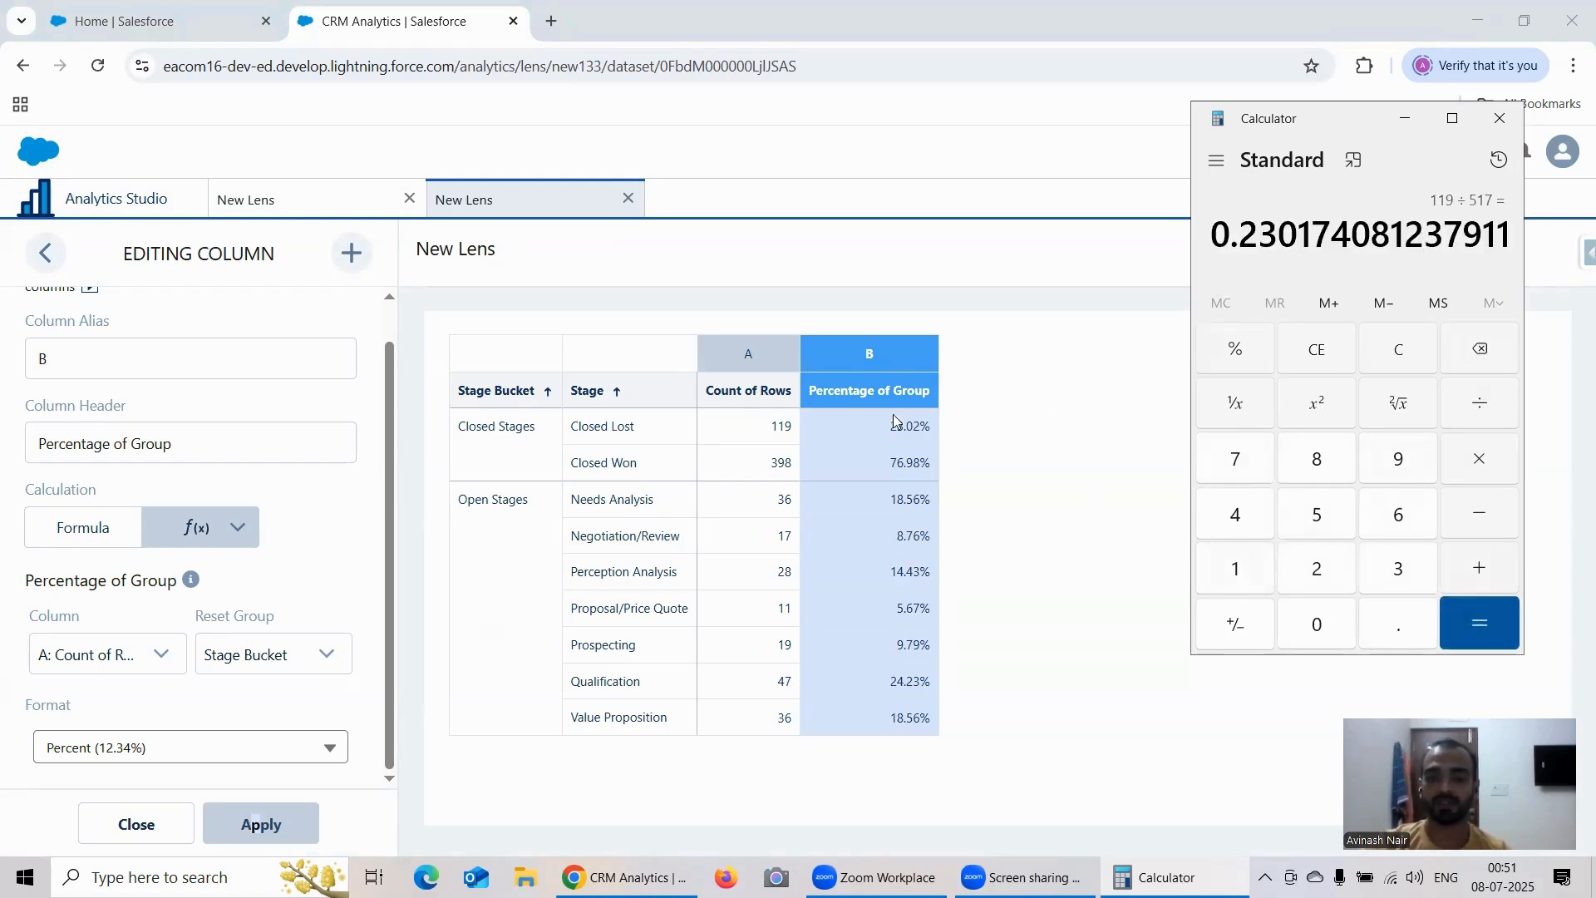
Step: Clear the calculator and add up the Open Stages row counts: 36, 17, 28, 11, 19, 47 and 36
{"action": "left_click", "coordinate": [1384, 356]}
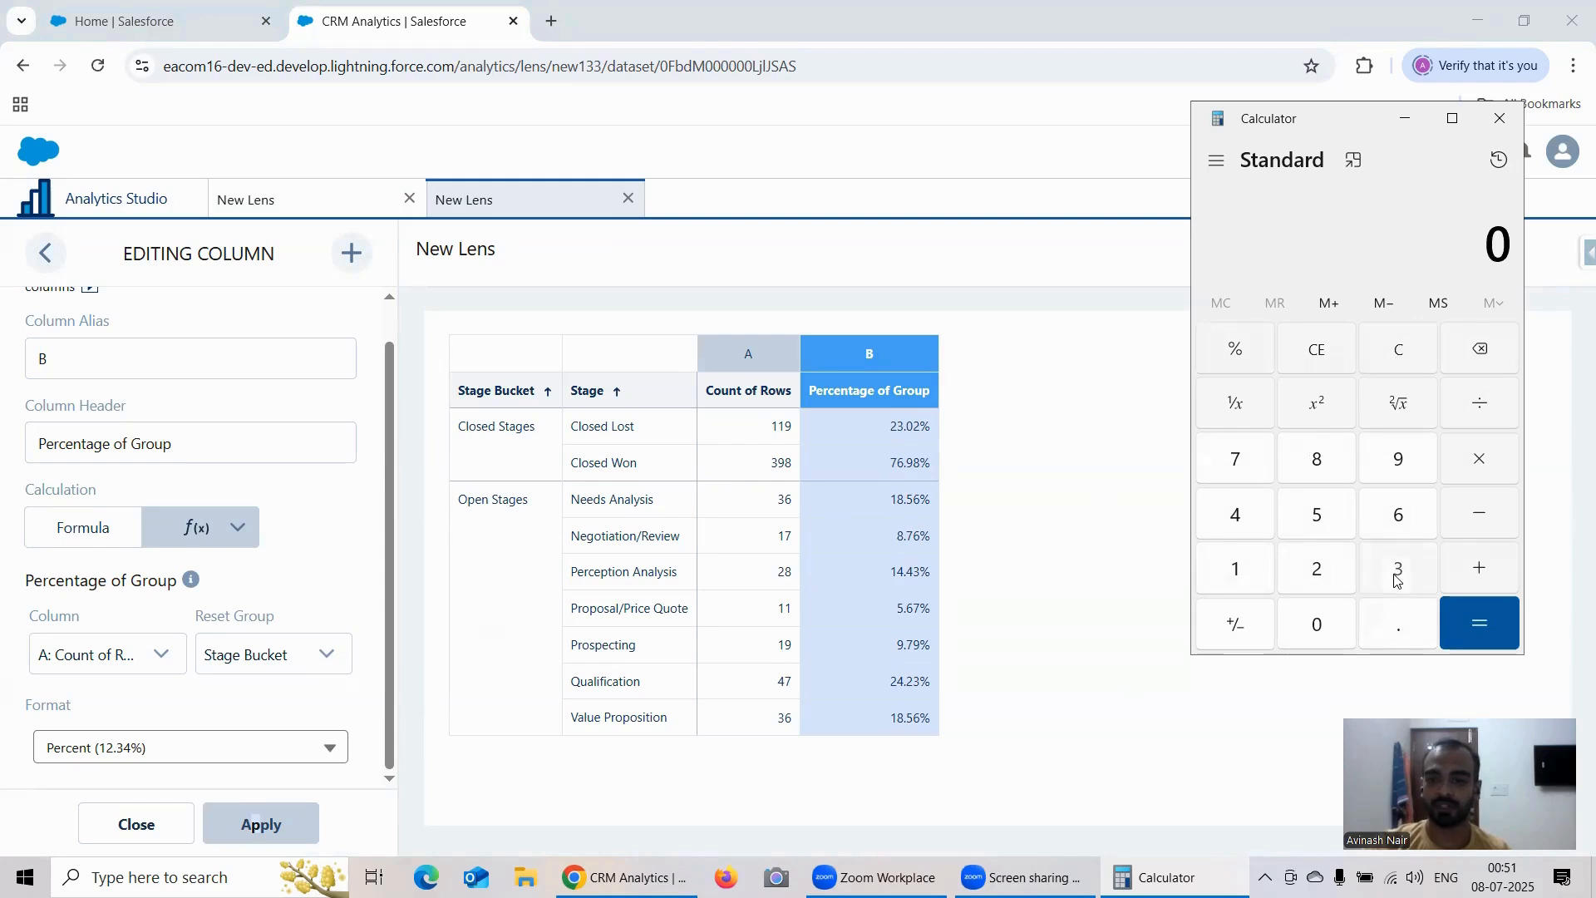
{"action": "left_click", "coordinate": [1431, 569]}
{"action": "left_click", "coordinate": [1434, 513]}
{"action": "left_click", "coordinate": [1481, 568]}
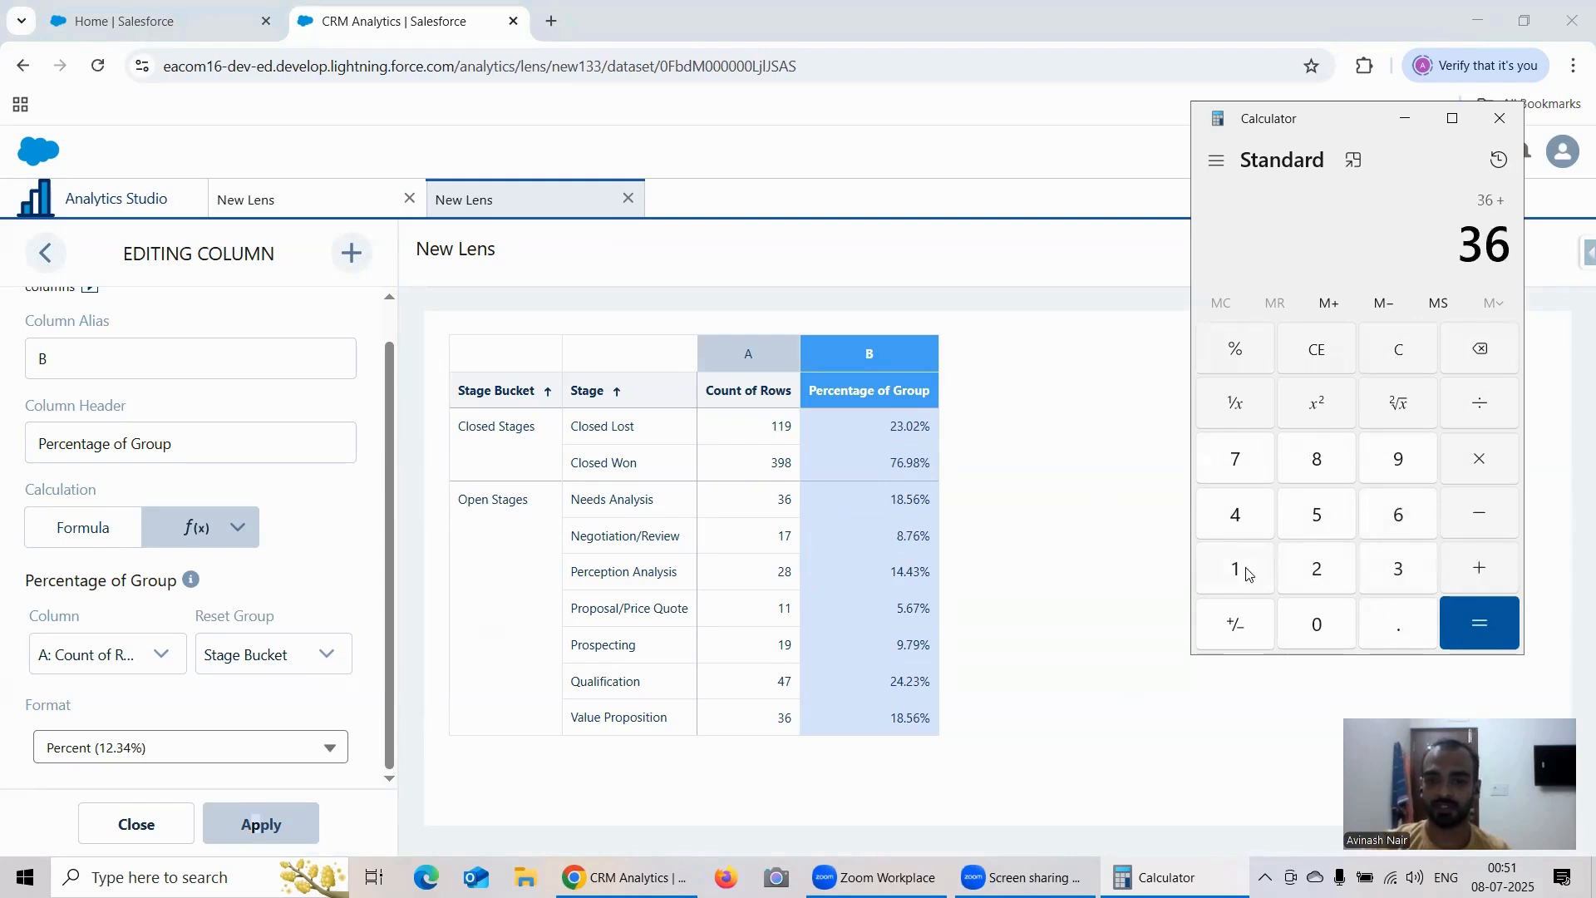
{"action": "left_click", "coordinate": [1247, 572]}
{"action": "left_click", "coordinate": [1243, 454]}
{"action": "left_click", "coordinate": [1464, 575]}
{"action": "left_click", "coordinate": [1318, 572]}
{"action": "left_click", "coordinate": [1318, 460]}
{"action": "left_click", "coordinate": [1471, 575]}
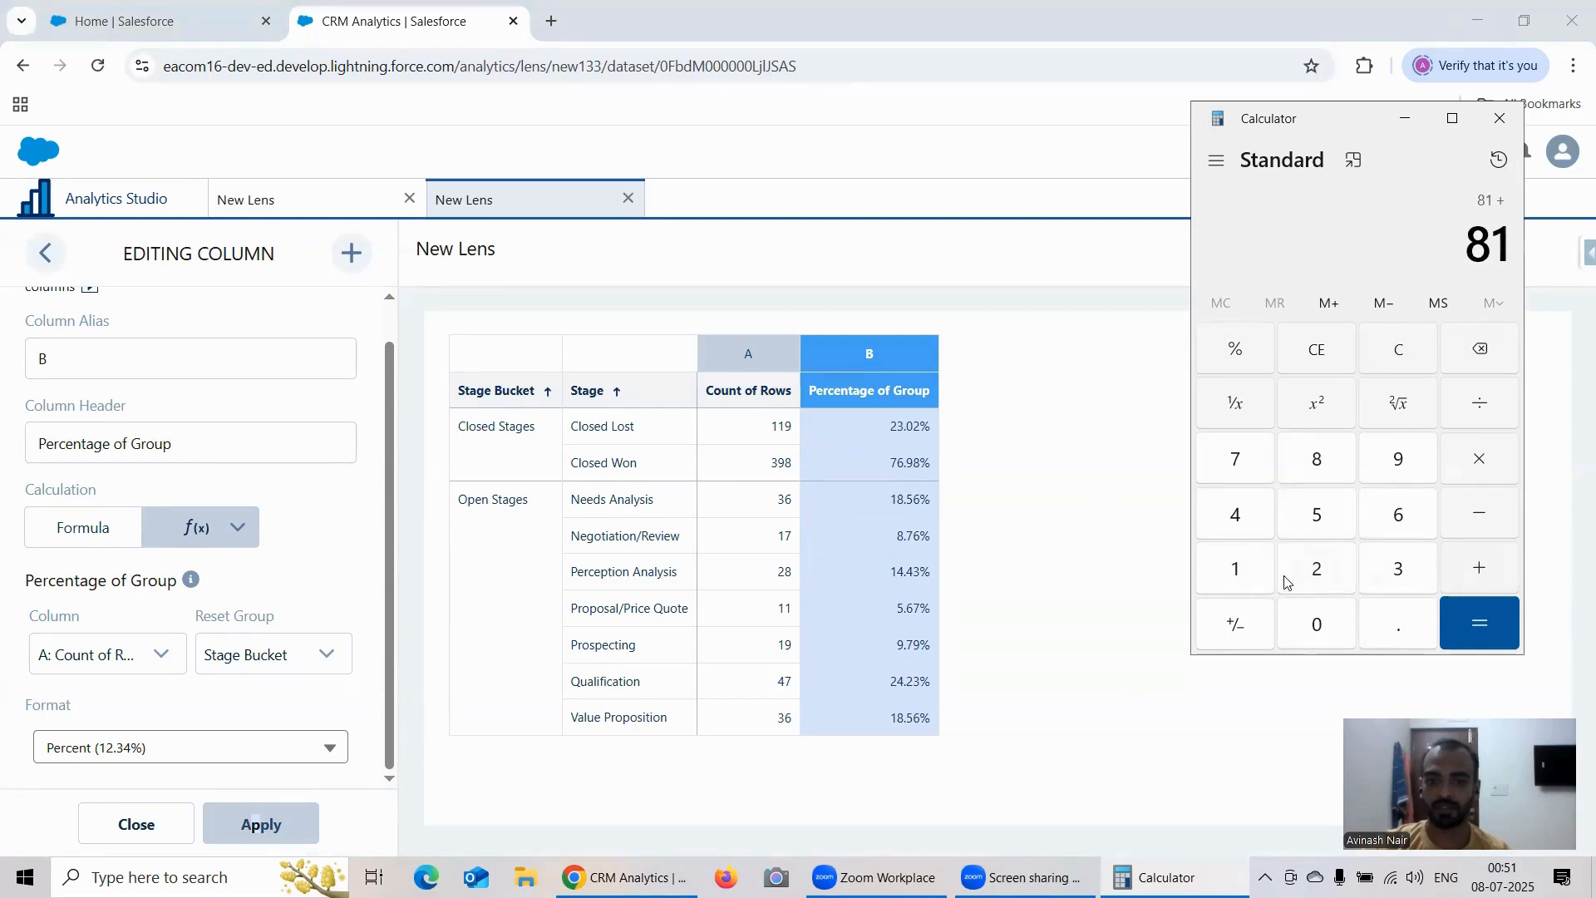
{"action": "left_click", "coordinate": [1252, 575]}
{"action": "left_click", "coordinate": [1251, 576]}
{"action": "left_click", "coordinate": [1468, 574]}
{"action": "left_click", "coordinate": [1247, 574]}
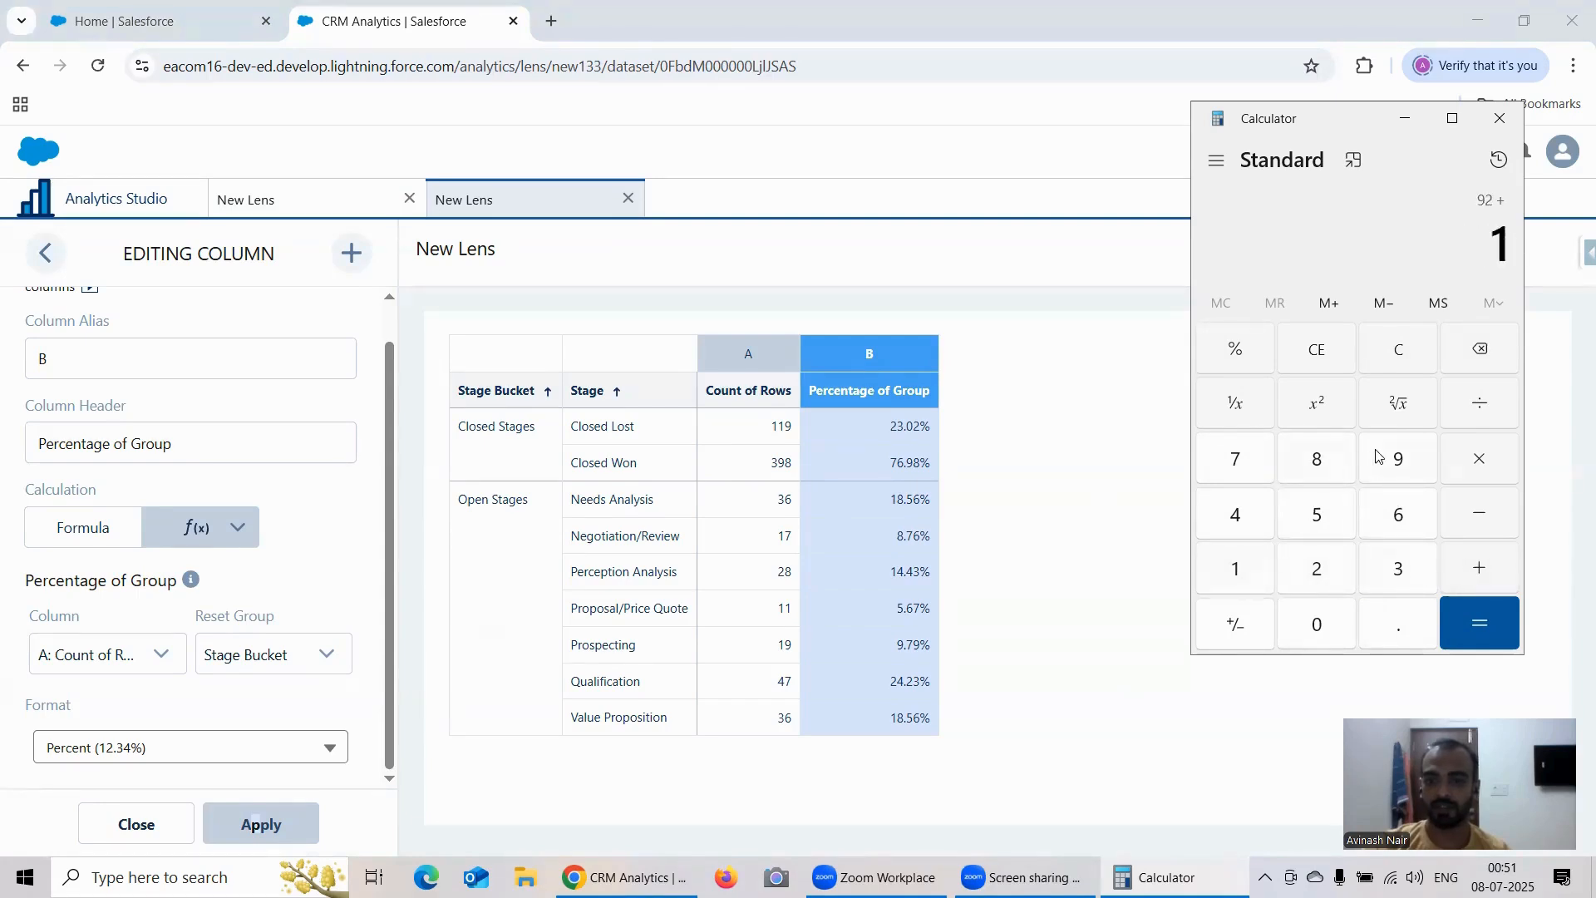
{"action": "left_click", "coordinate": [1393, 458]}
{"action": "left_click", "coordinate": [1485, 576]}
{"action": "left_click", "coordinate": [1251, 517]}
{"action": "left_click", "coordinate": [1255, 466]}
{"action": "left_click", "coordinate": [1475, 571]}
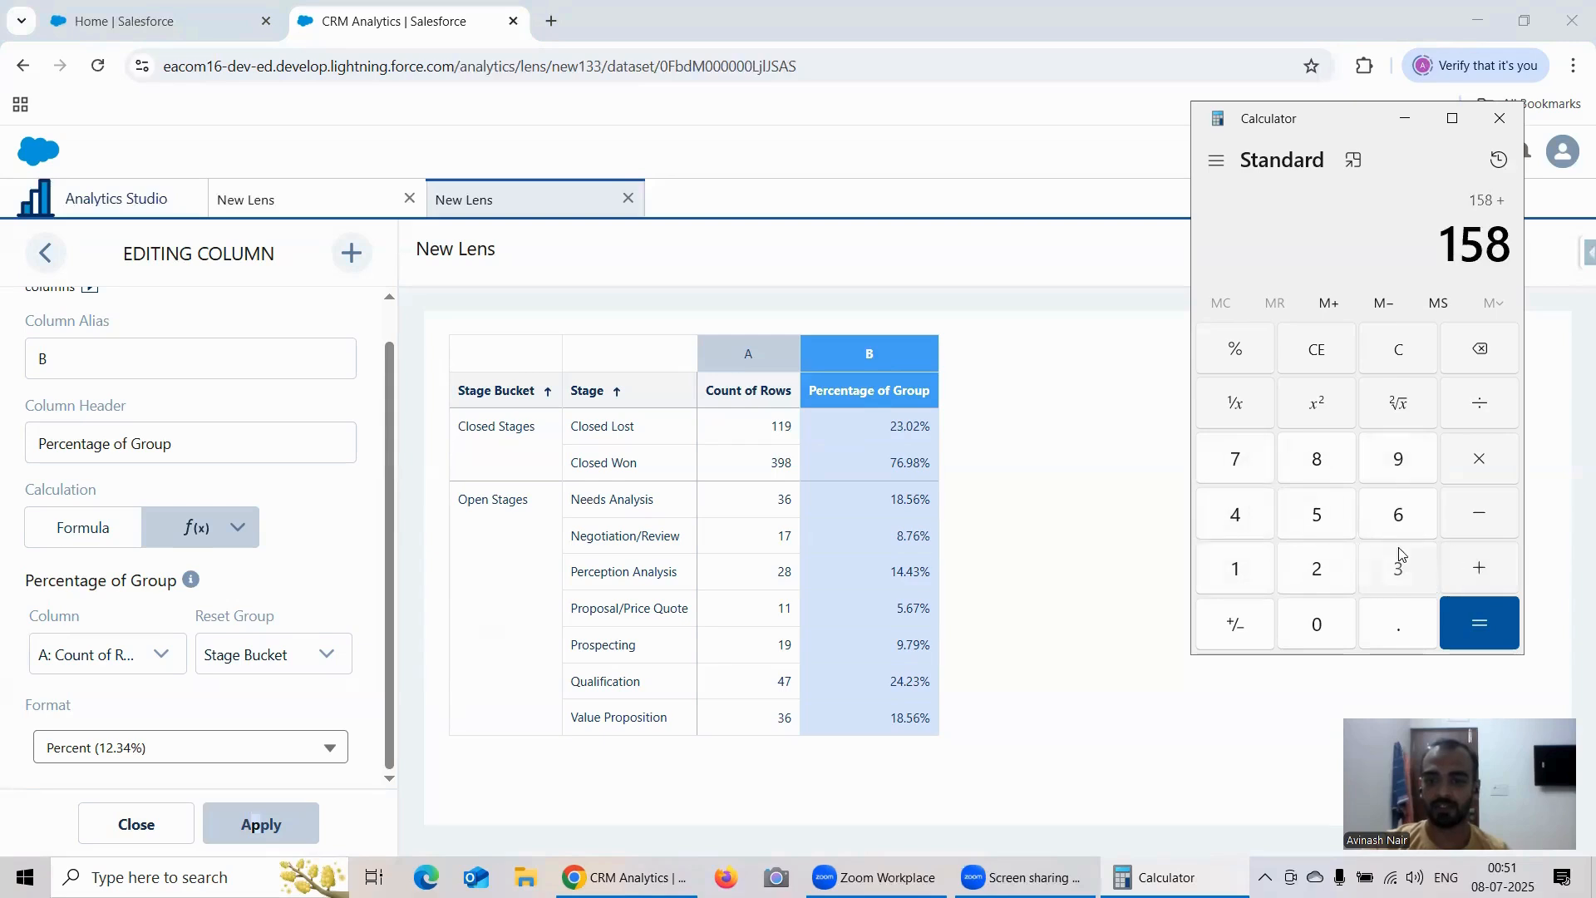
{"action": "left_click", "coordinate": [1399, 557]}
{"action": "left_click", "coordinate": [1398, 514]}
{"action": "left_click", "coordinate": [1471, 627]}
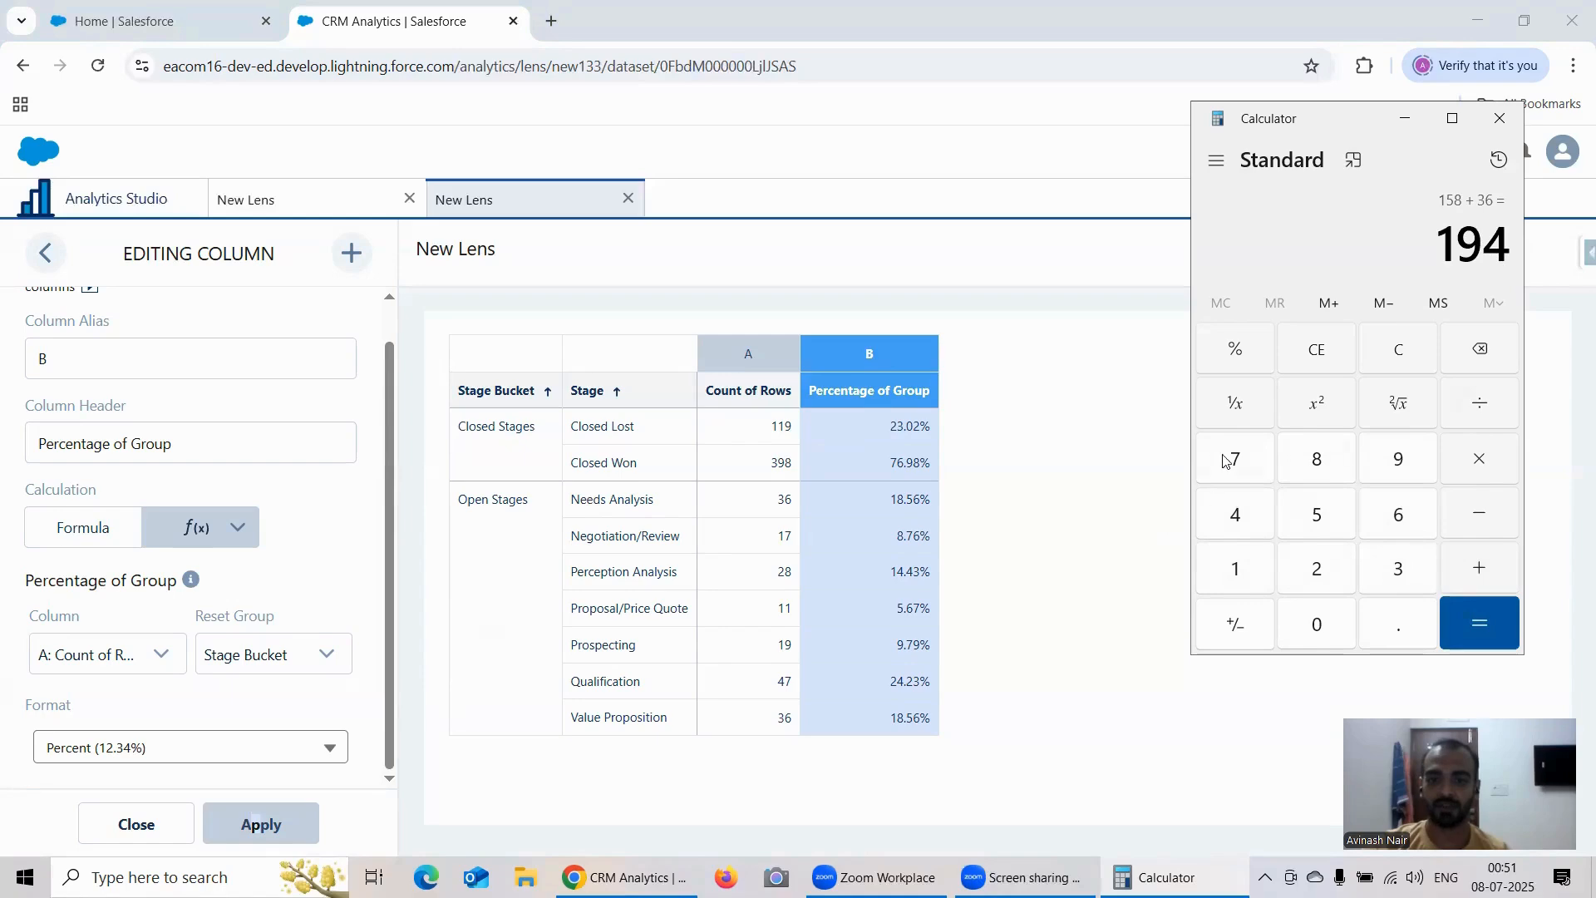
Step: Divide the Needs Analysis count of 36 by the Open Stages total of 194, and close the calculator
{"action": "left_click", "coordinate": [1394, 364]}
{"action": "left_click", "coordinate": [1388, 567]}
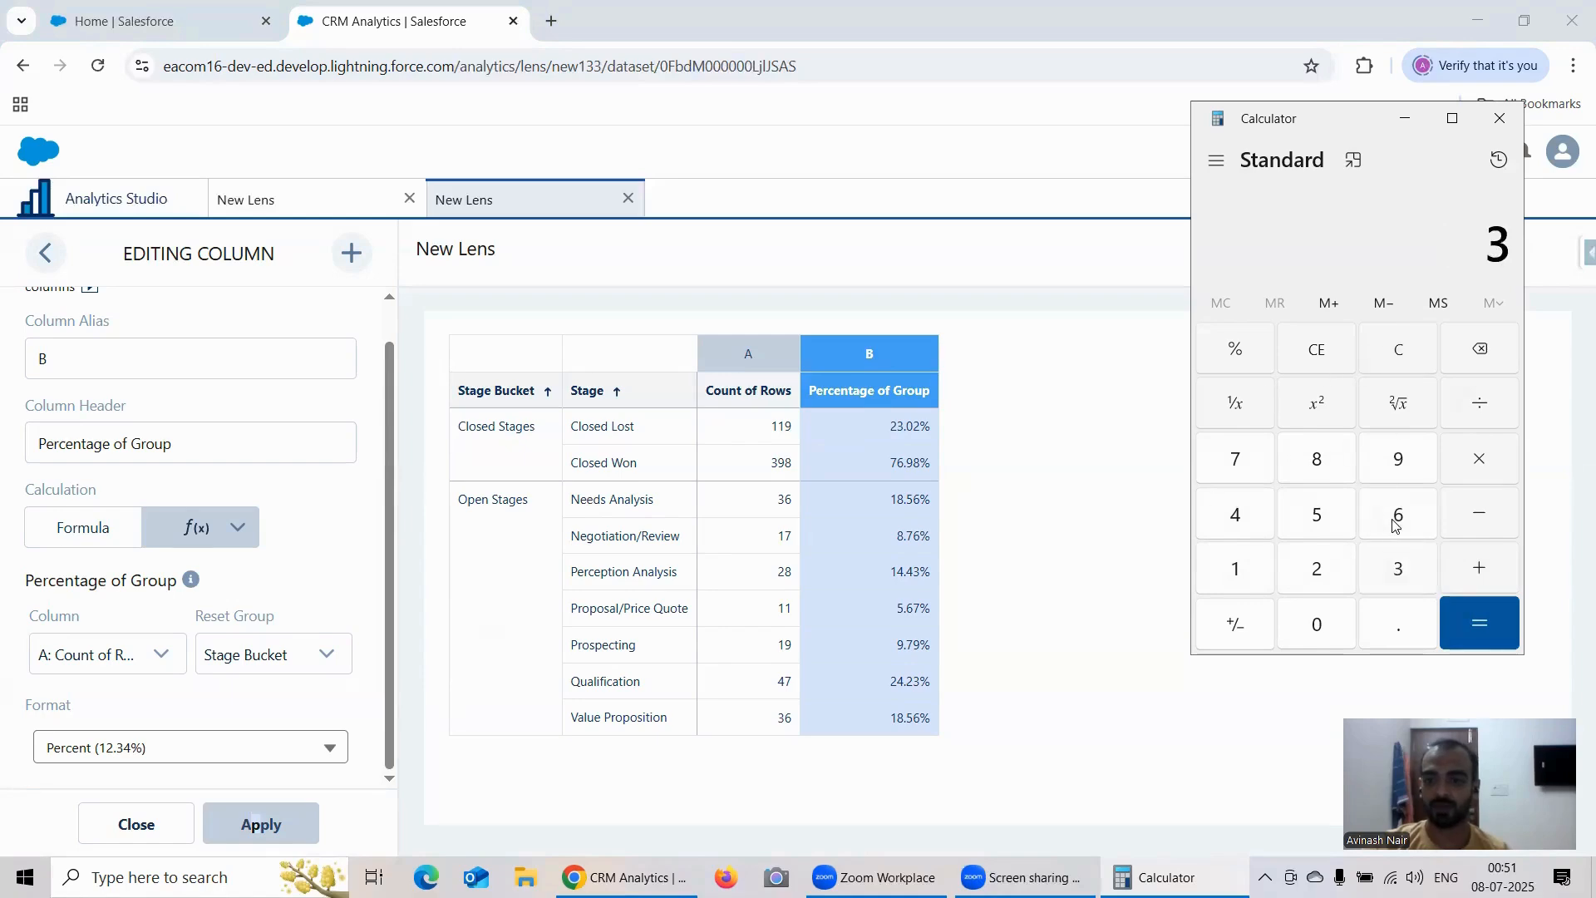
{"action": "left_click", "coordinate": [1392, 517]}
{"action": "key", "text": "slash"}
{"action": "left_click", "coordinate": [1236, 571]}
{"action": "left_click", "coordinate": [1396, 459]}
{"action": "left_click", "coordinate": [1236, 515]}
{"action": "left_click", "coordinate": [1457, 627]}
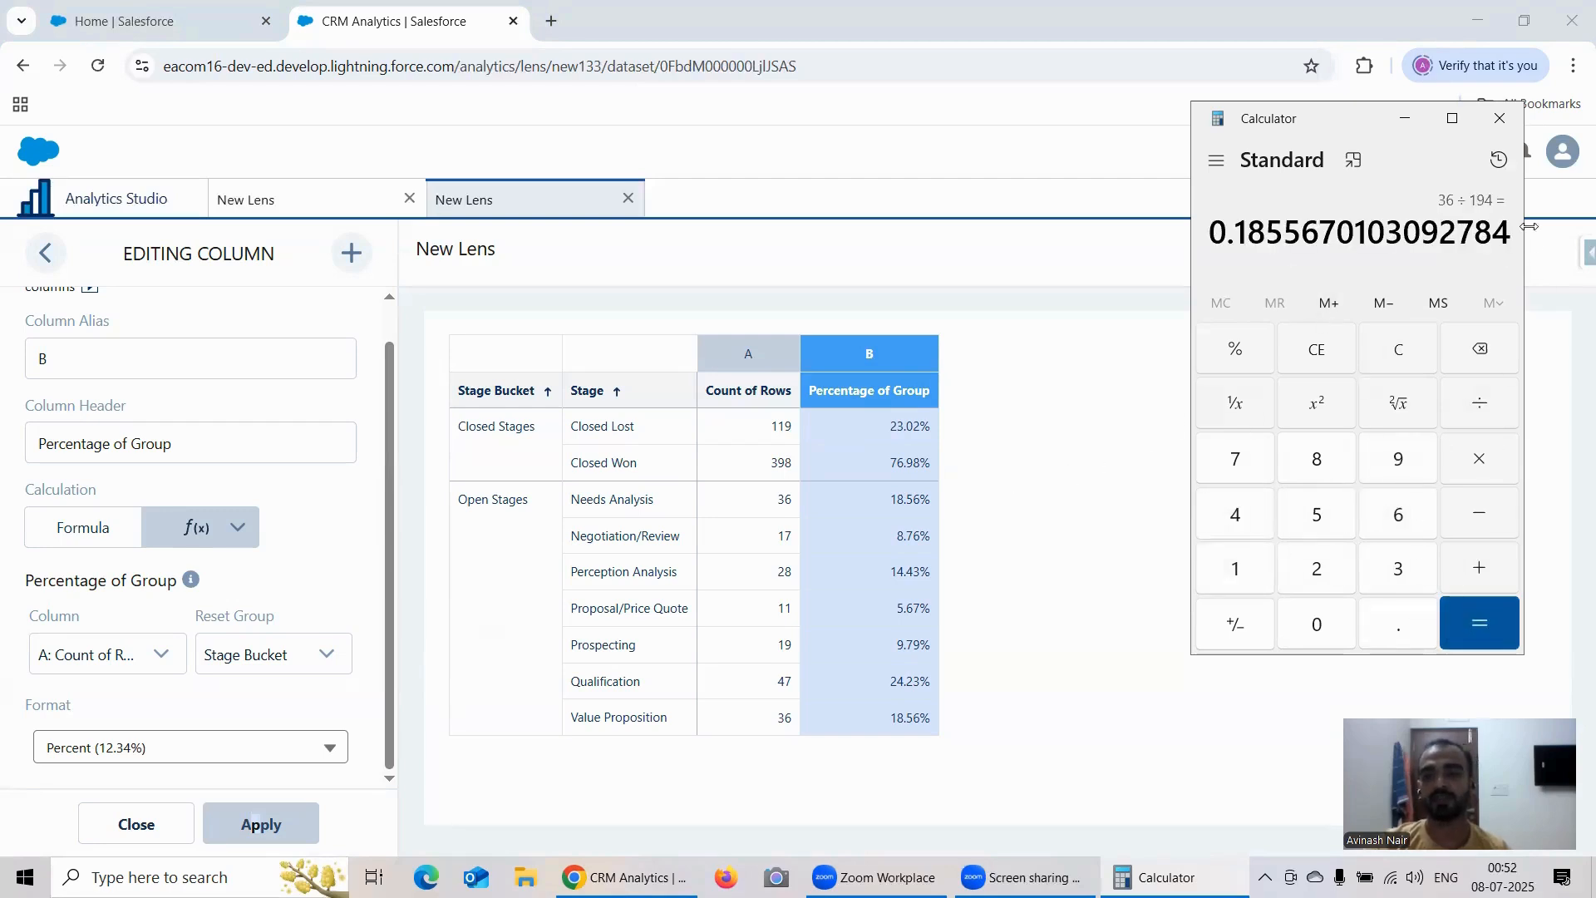
{"action": "left_click", "coordinate": [1501, 125]}
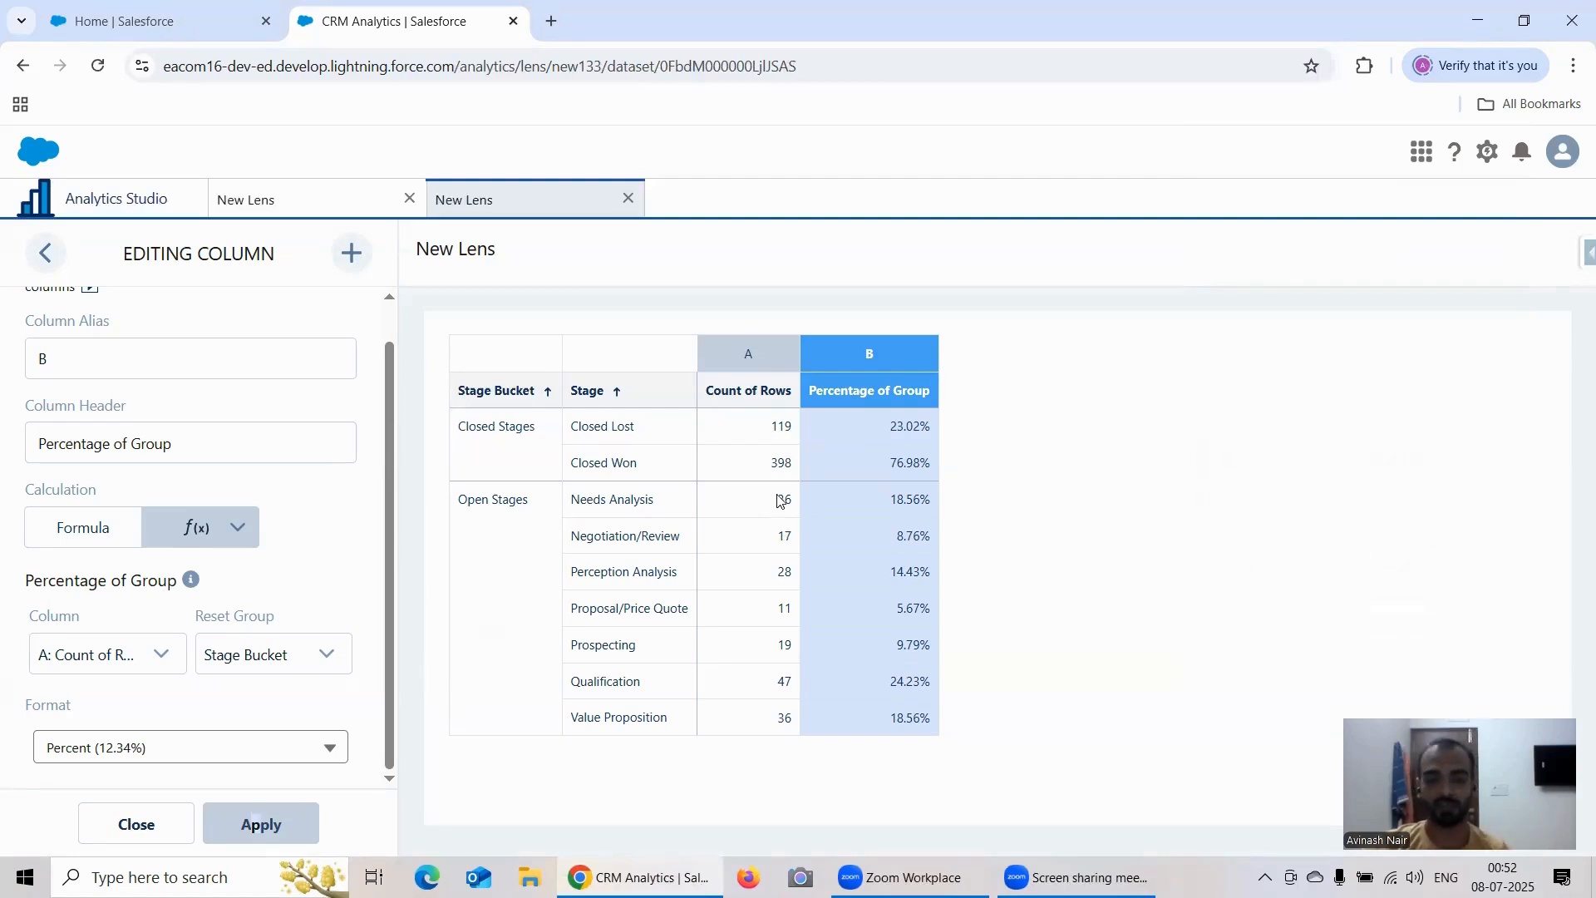
Step: Create a new lens from the Account Opp Left Join dataset and group its bars by Stage Bucket and Stage
{"action": "mouse_move", "coordinate": [193, 582]}
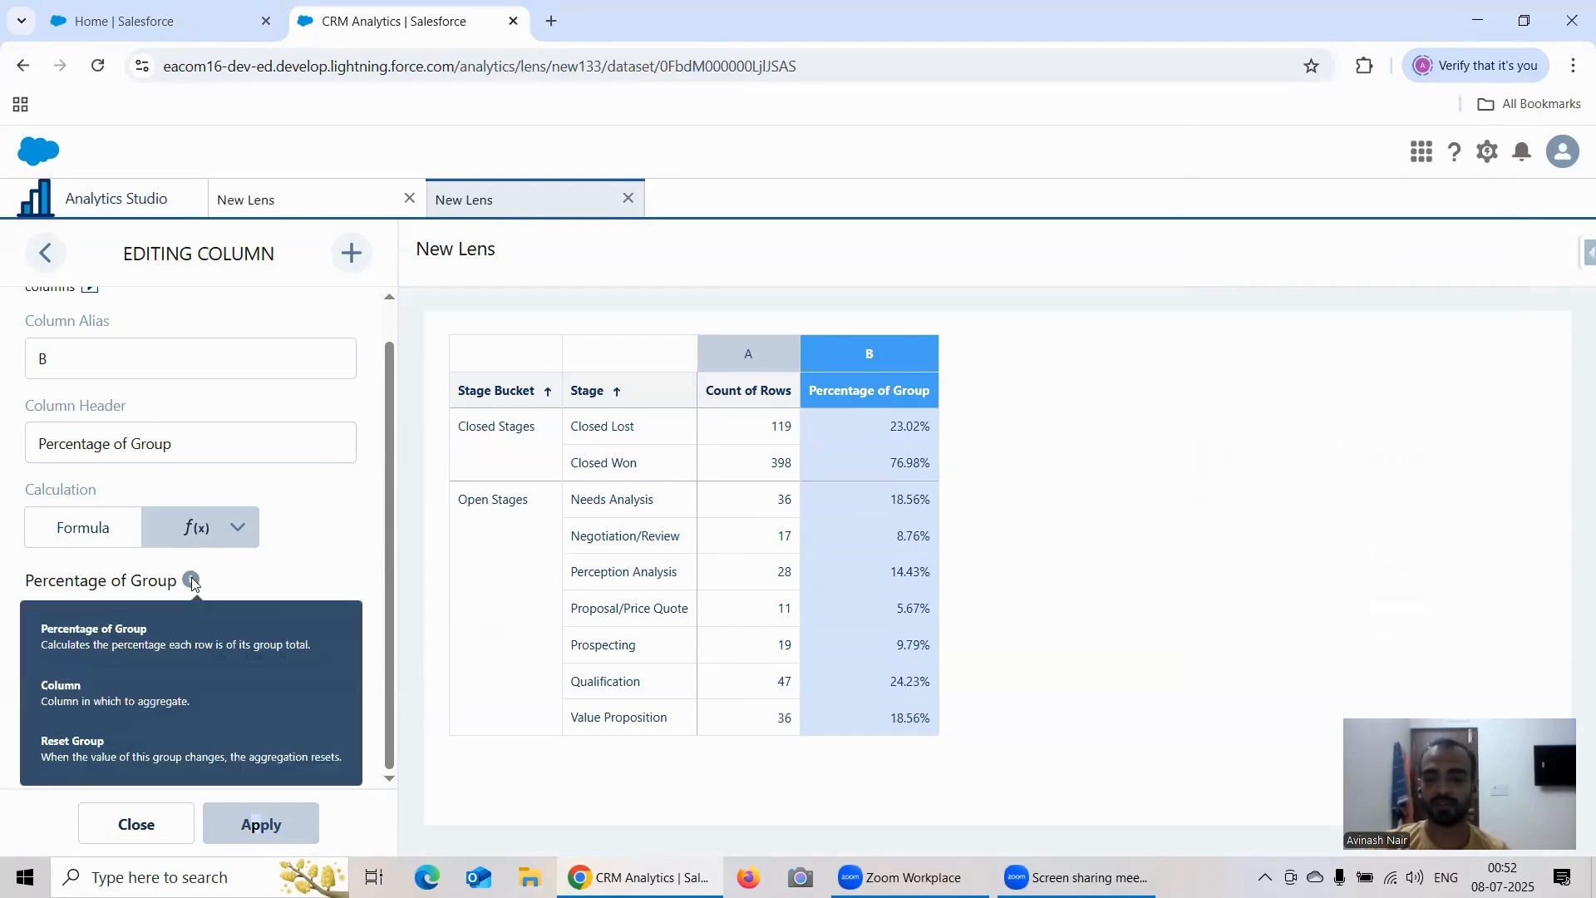
{"action": "left_click", "coordinate": [97, 212]}
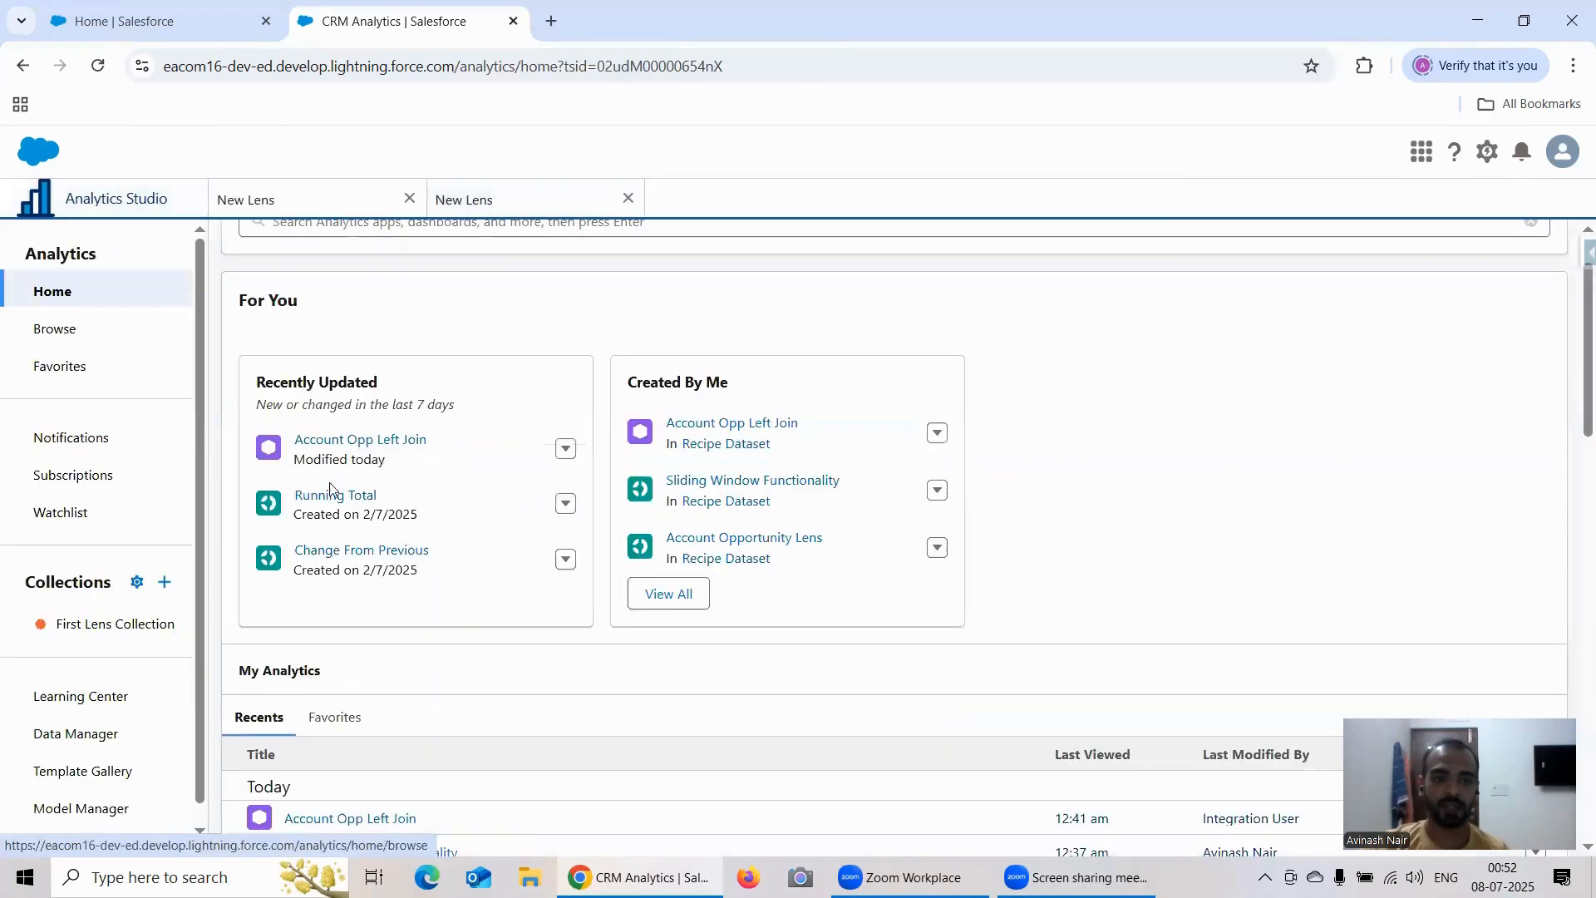
{"action": "left_click", "coordinate": [364, 439]}
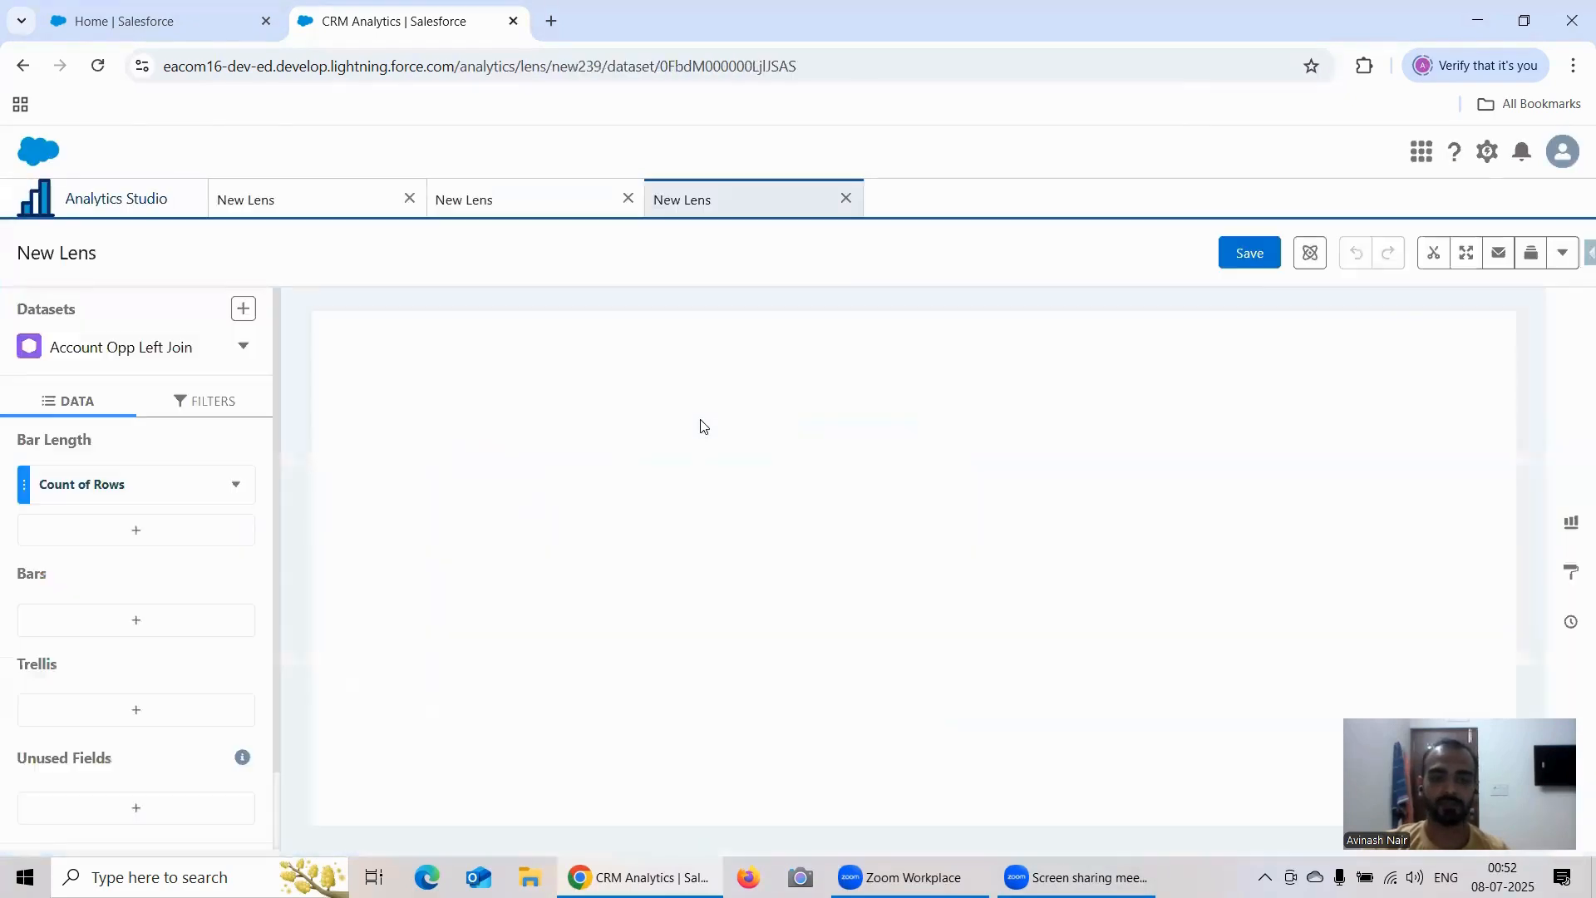
{"action": "left_click", "coordinate": [153, 633]}
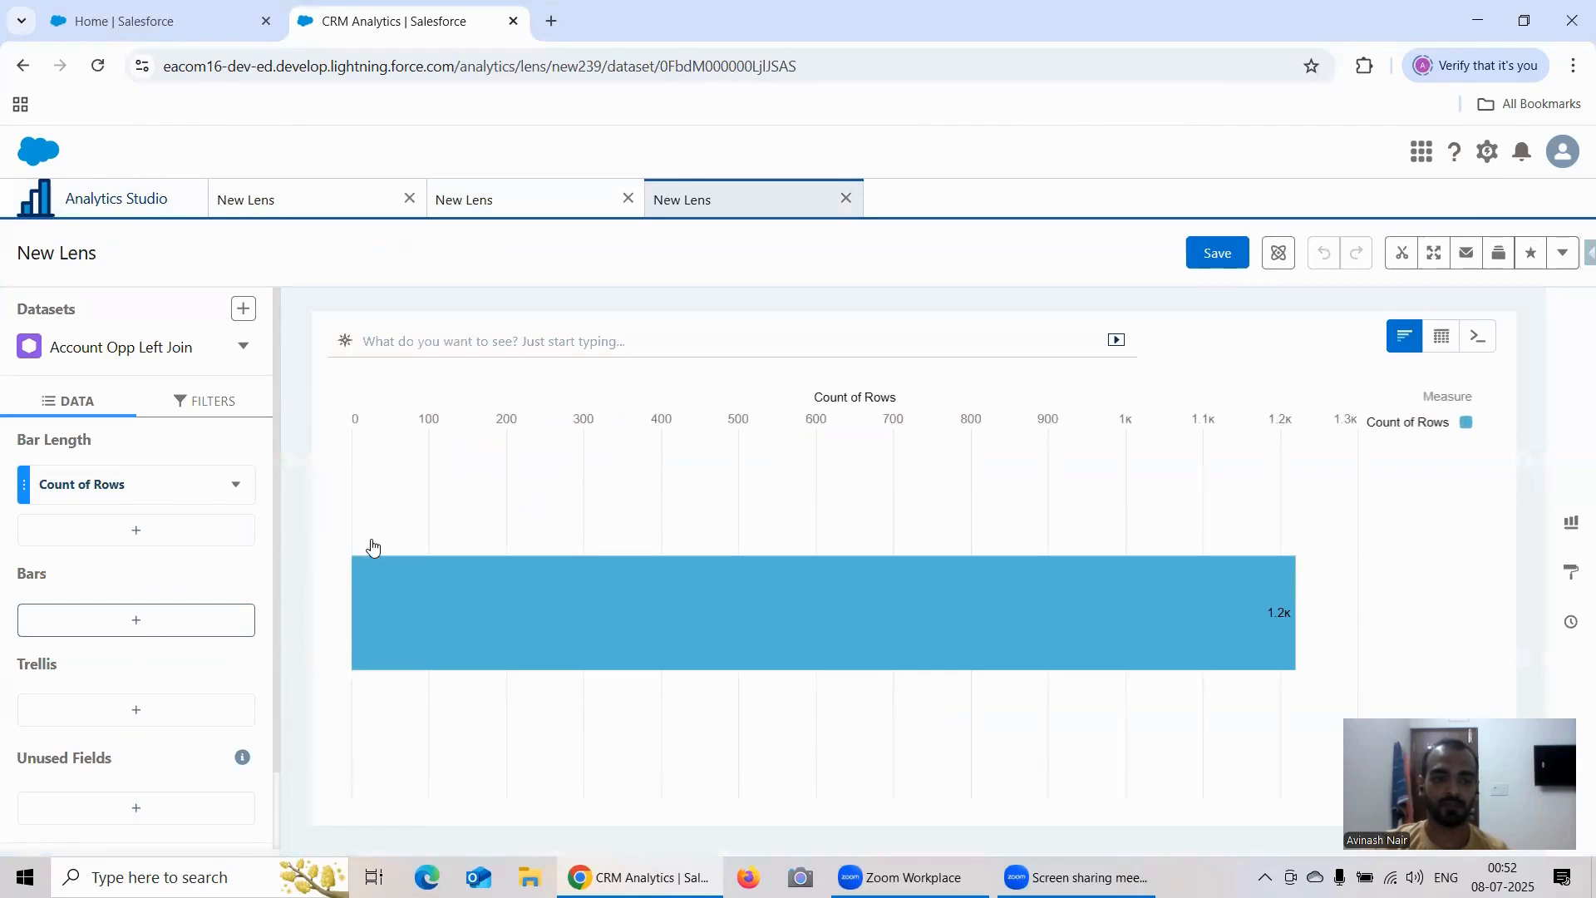
{"action": "scroll", "coordinate": [394, 532], "scroll_direction": "down", "scroll_amount": 3}
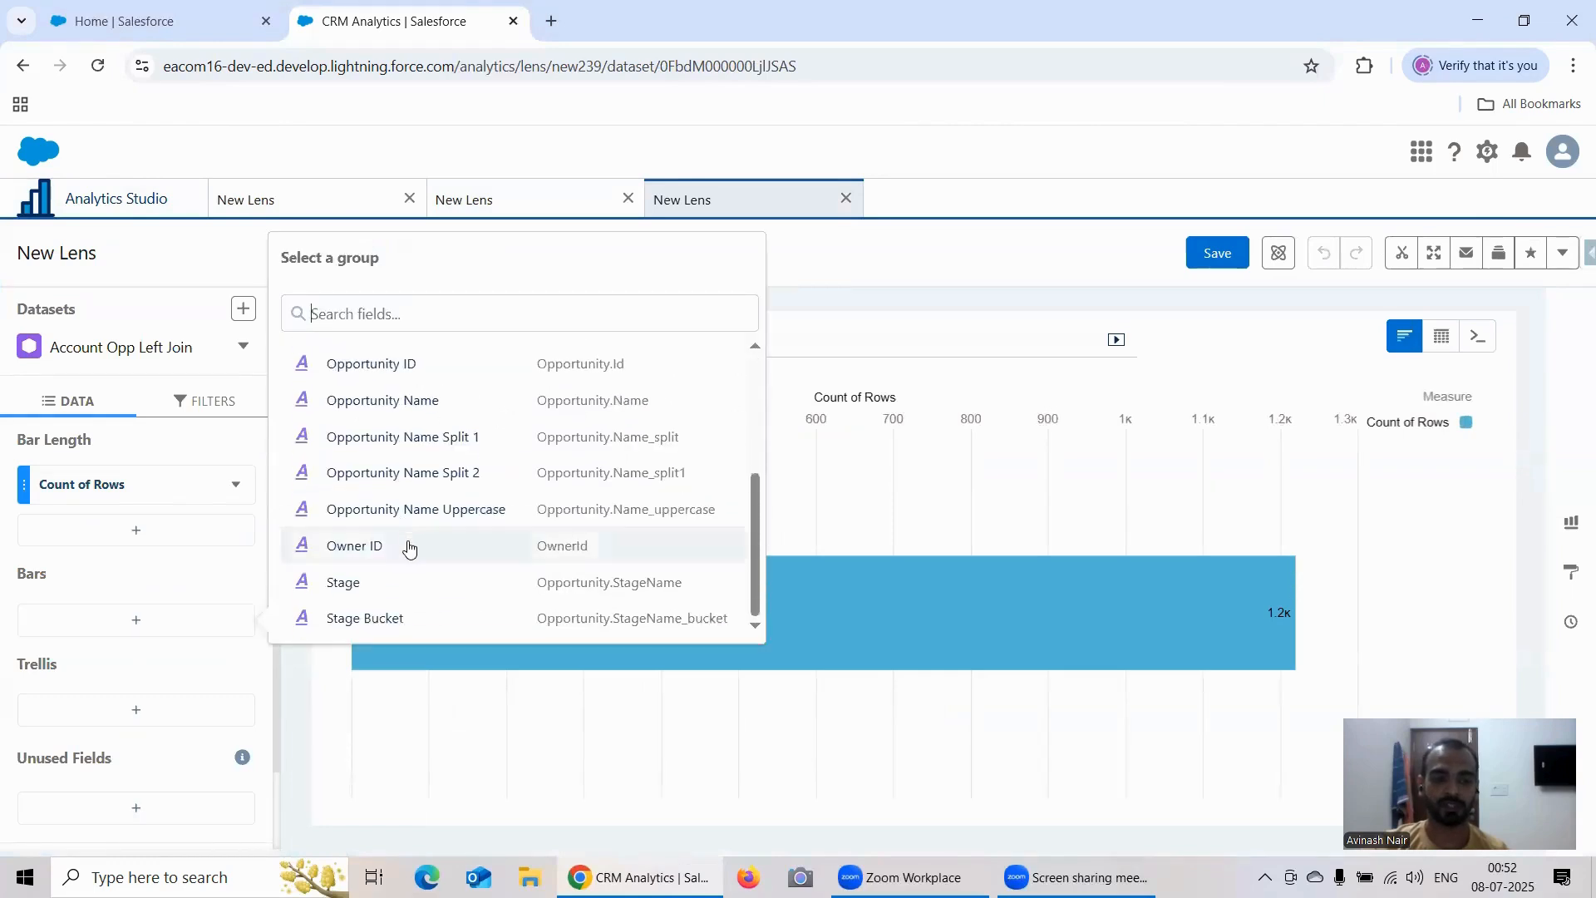
{"action": "left_click", "coordinate": [397, 619]}
{"action": "left_click", "coordinate": [147, 674]}
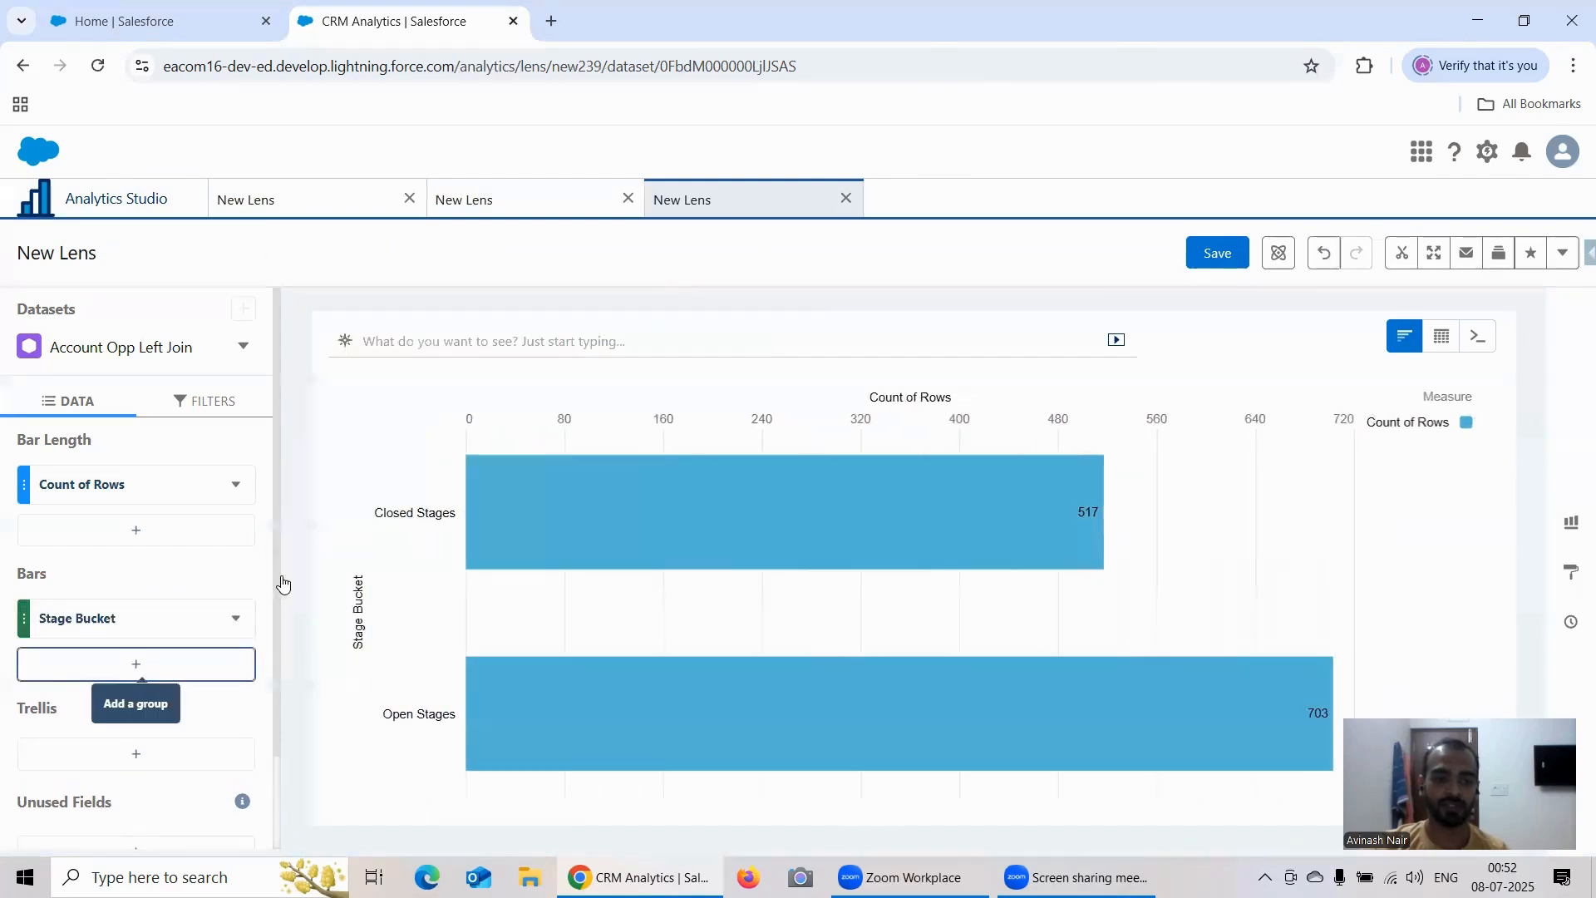
{"action": "scroll", "coordinate": [349, 627], "scroll_direction": "down", "scroll_amount": 3}
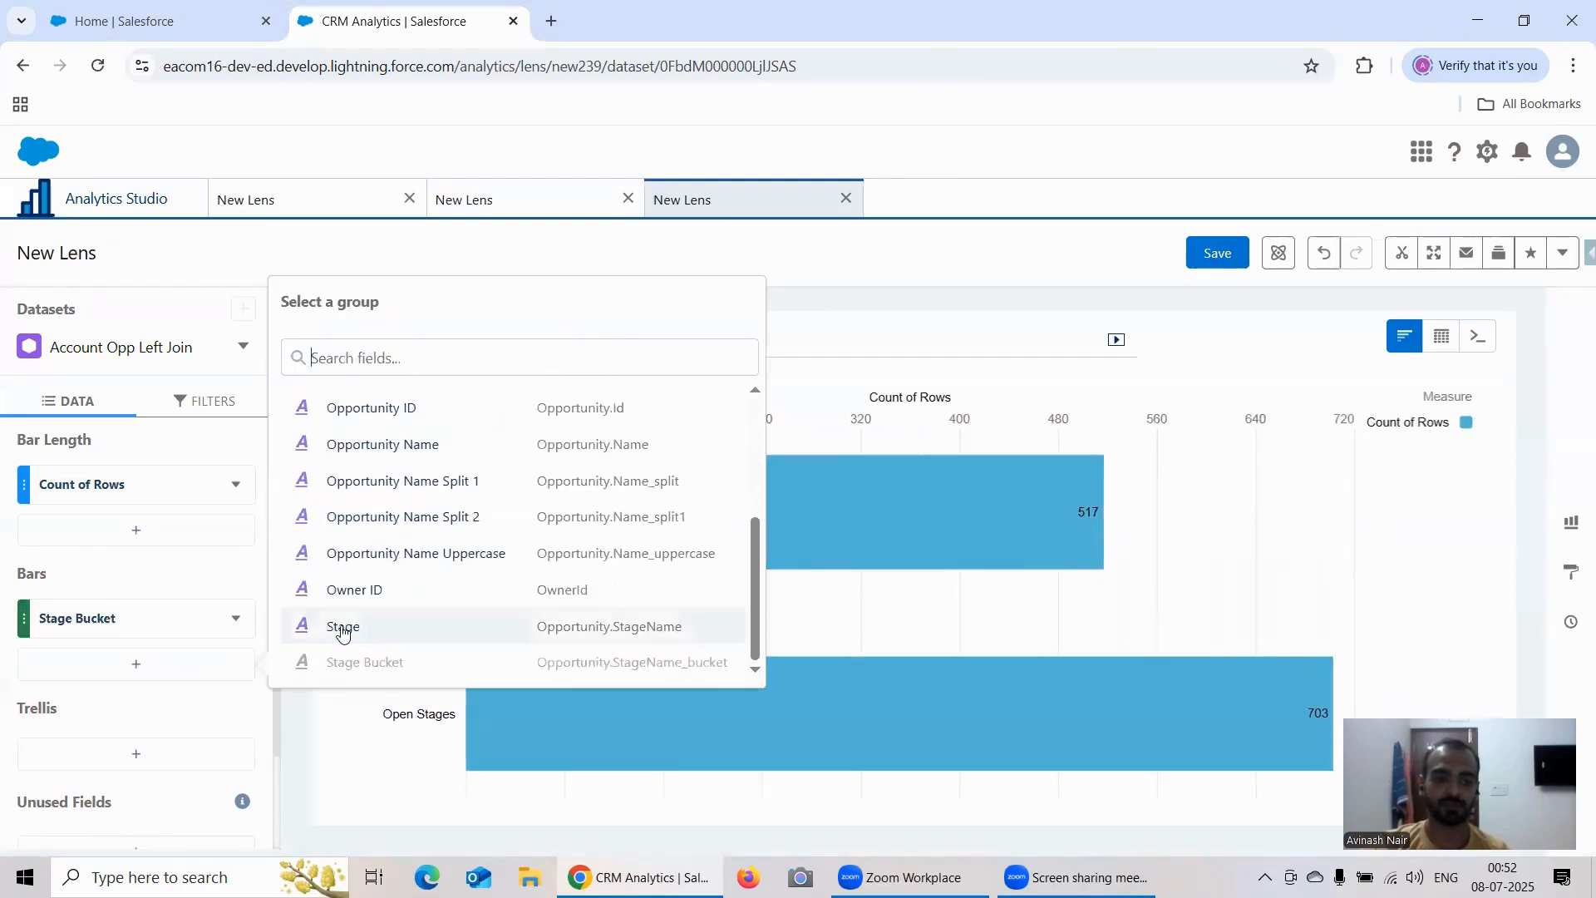
{"action": "left_click", "coordinate": [345, 628]}
Step: Add a formula column to the lens and set its calculation to the Change from Previous function
{"action": "left_click", "coordinate": [115, 533]}
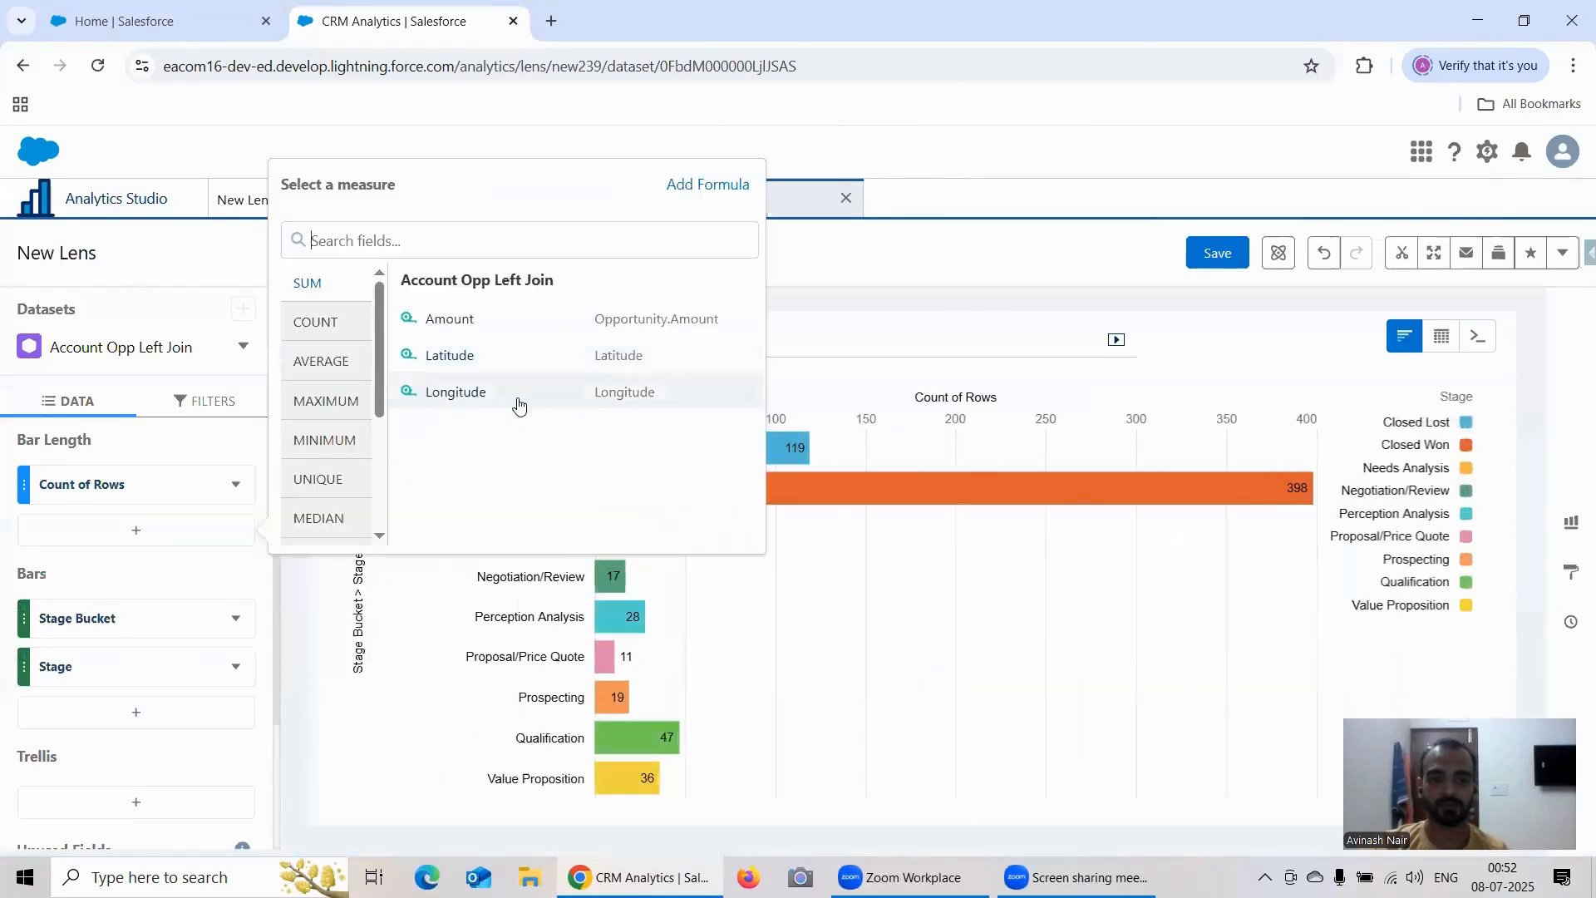
{"action": "left_click", "coordinate": [707, 185]}
{"action": "left_click", "coordinate": [185, 579]}
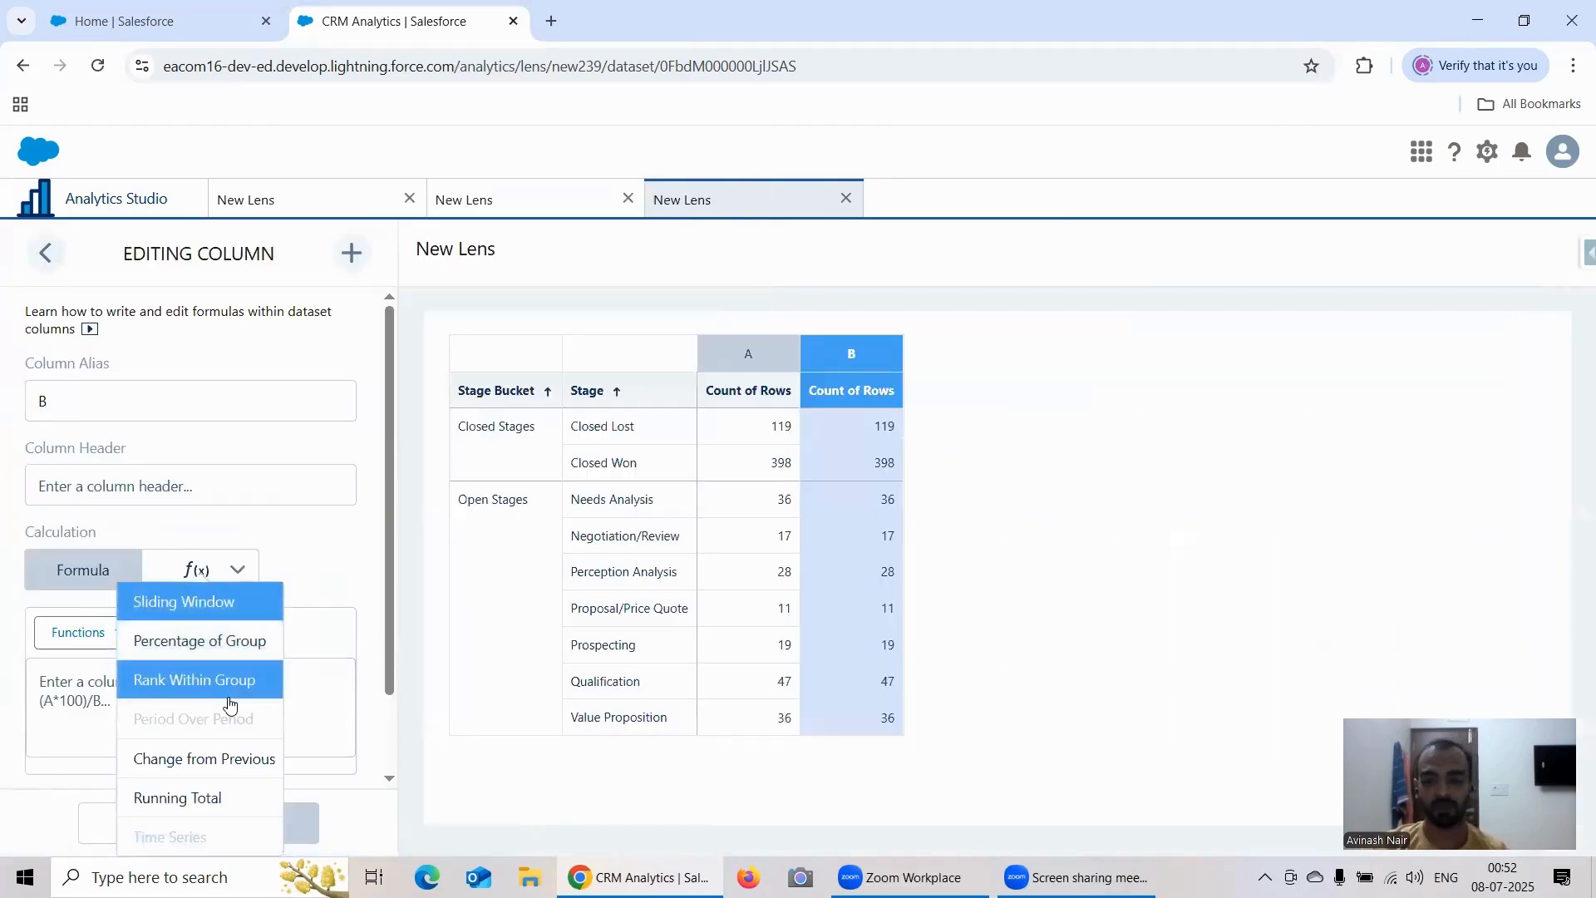
{"action": "left_click", "coordinate": [233, 758]}
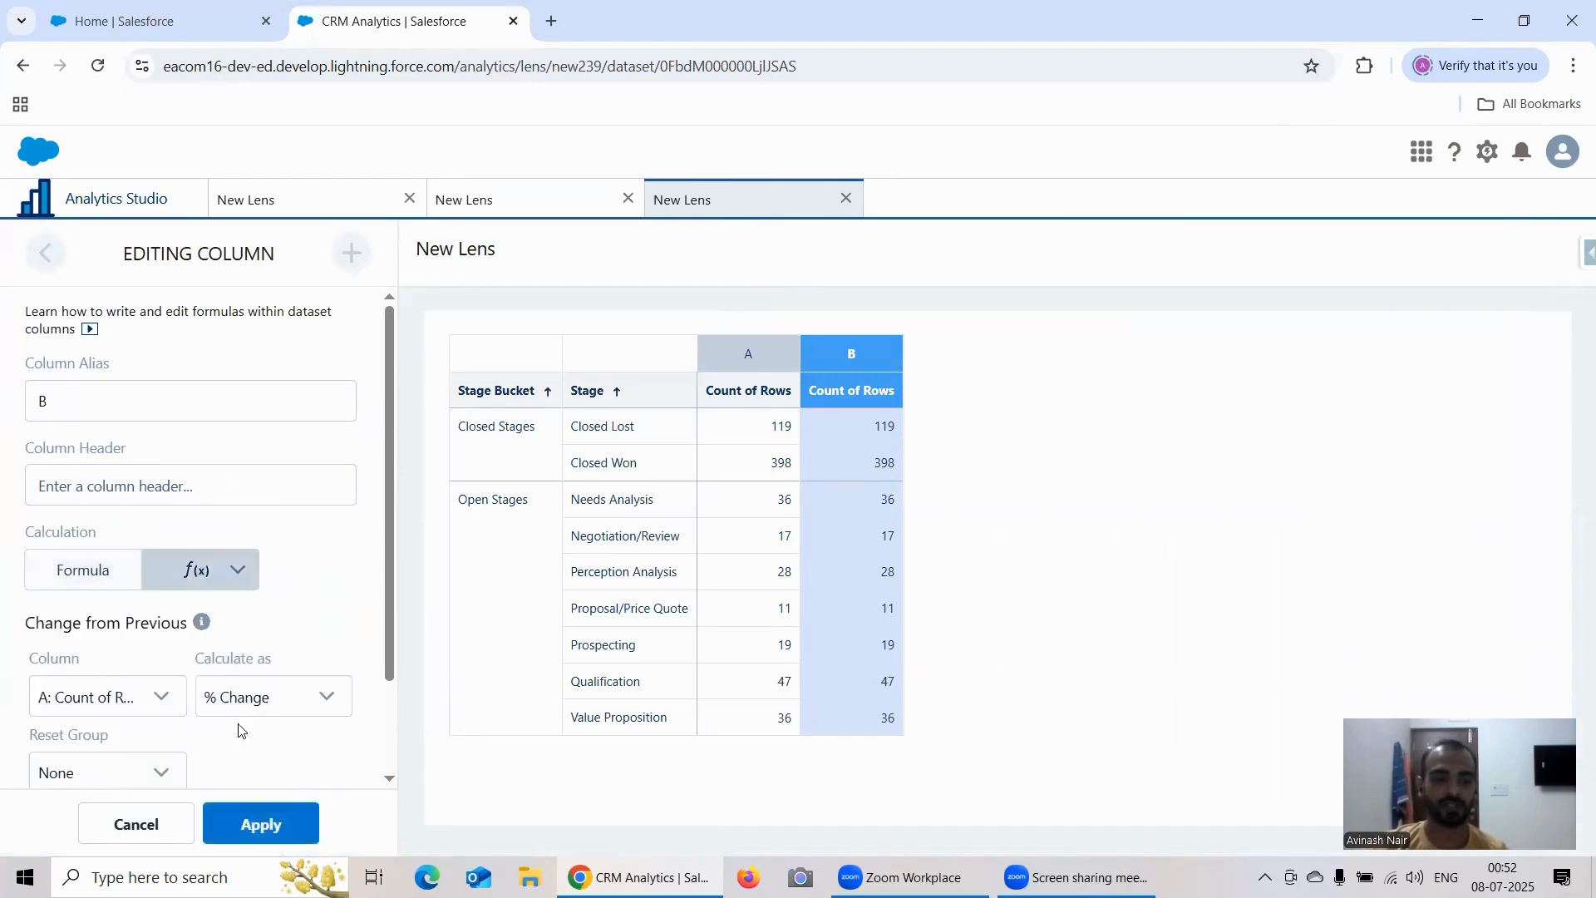
Step: Calculate the change in Count of Rows as Unit Change with Stage Bucket as the reset group, and apply it
{"action": "scroll", "coordinate": [246, 610], "scroll_direction": "down", "scroll_amount": 2}
{"action": "mouse_move", "coordinate": [201, 520]}
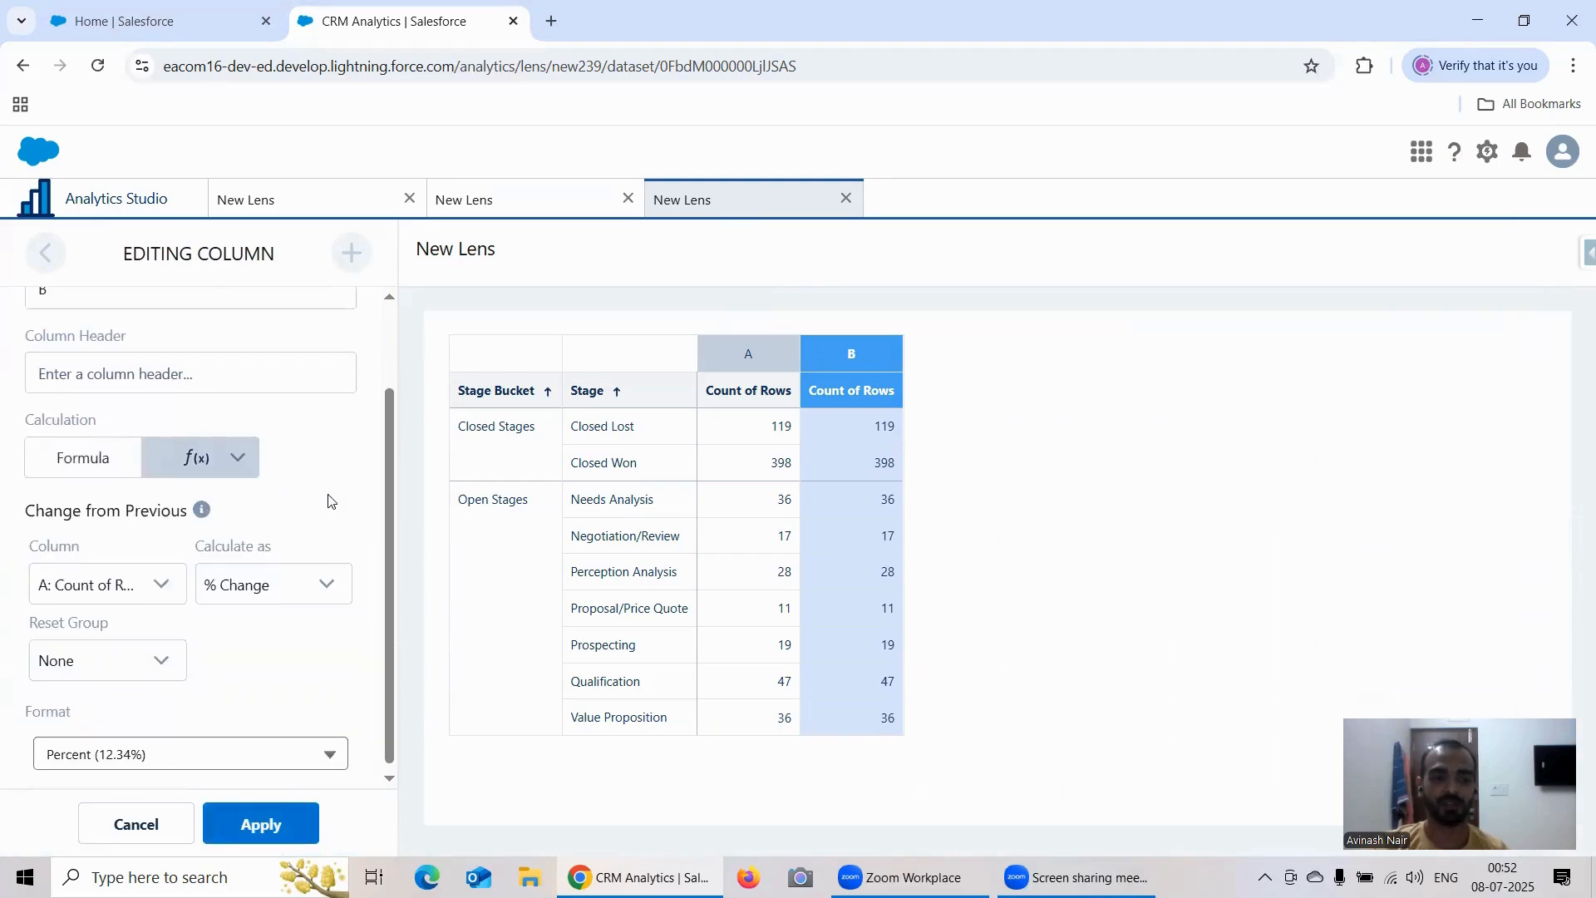
{"action": "left_click", "coordinate": [299, 576]}
{"action": "left_click", "coordinate": [260, 654]}
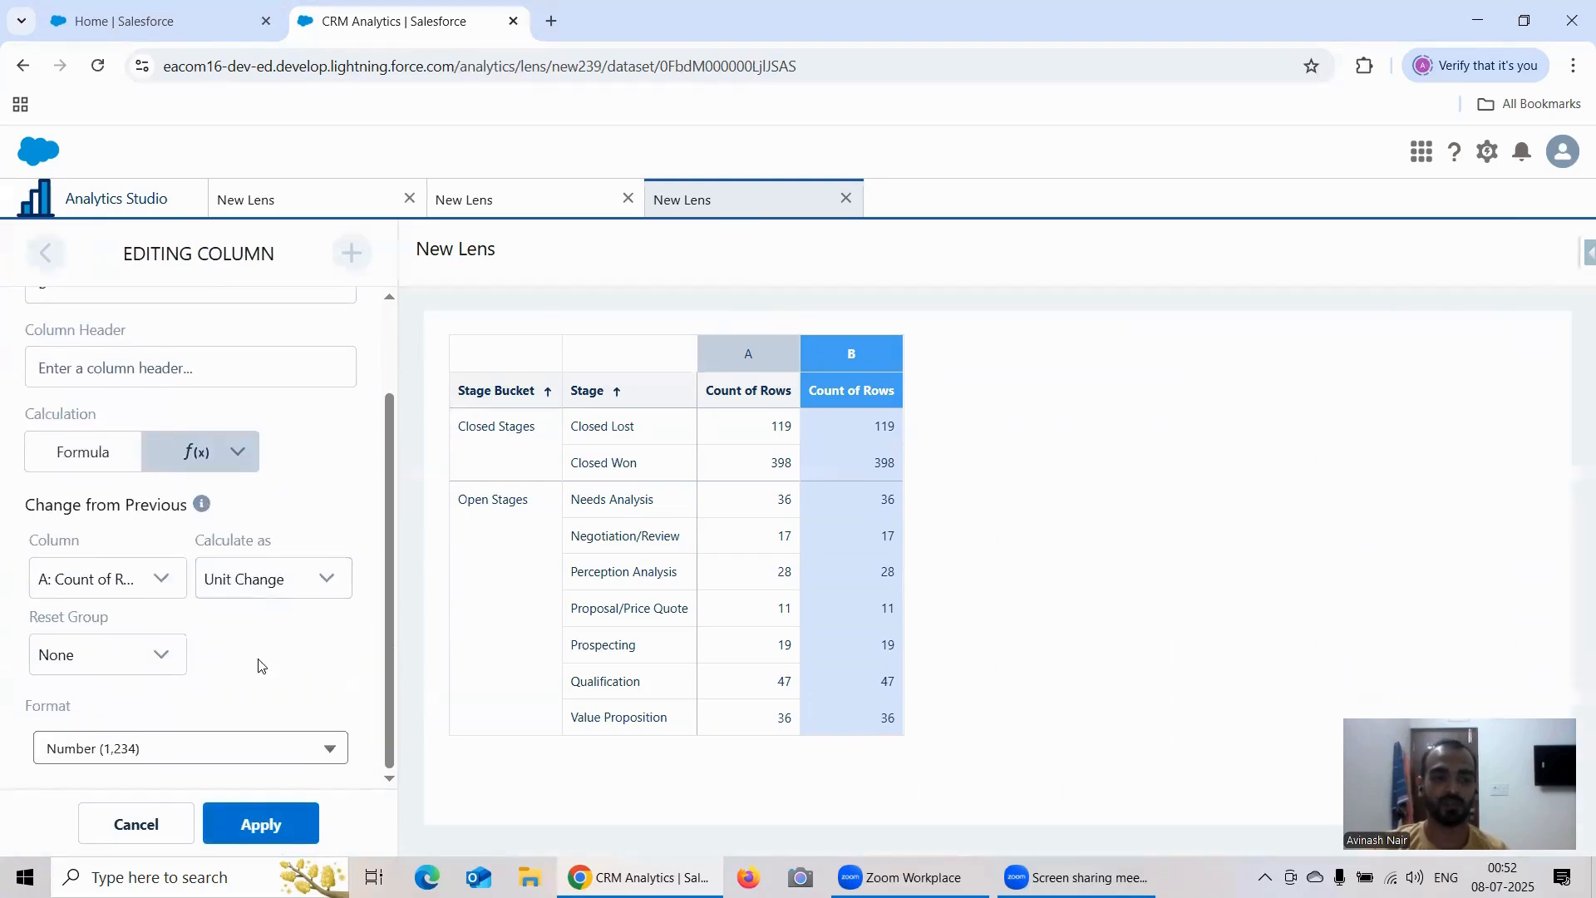
{"action": "left_click", "coordinate": [114, 669]}
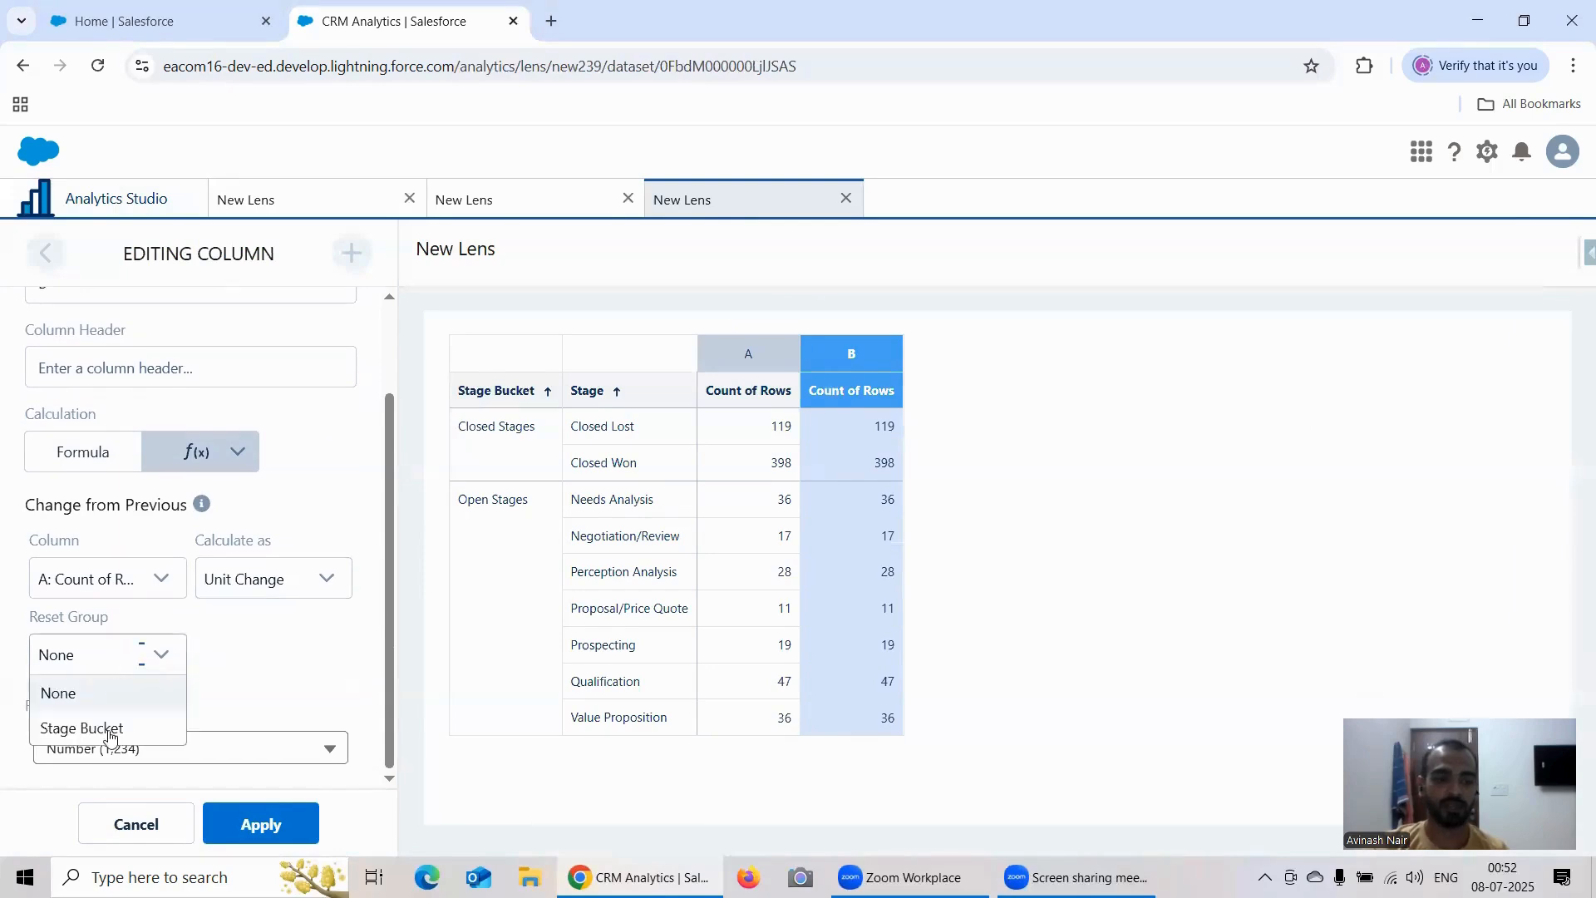
{"action": "left_click", "coordinate": [109, 723]}
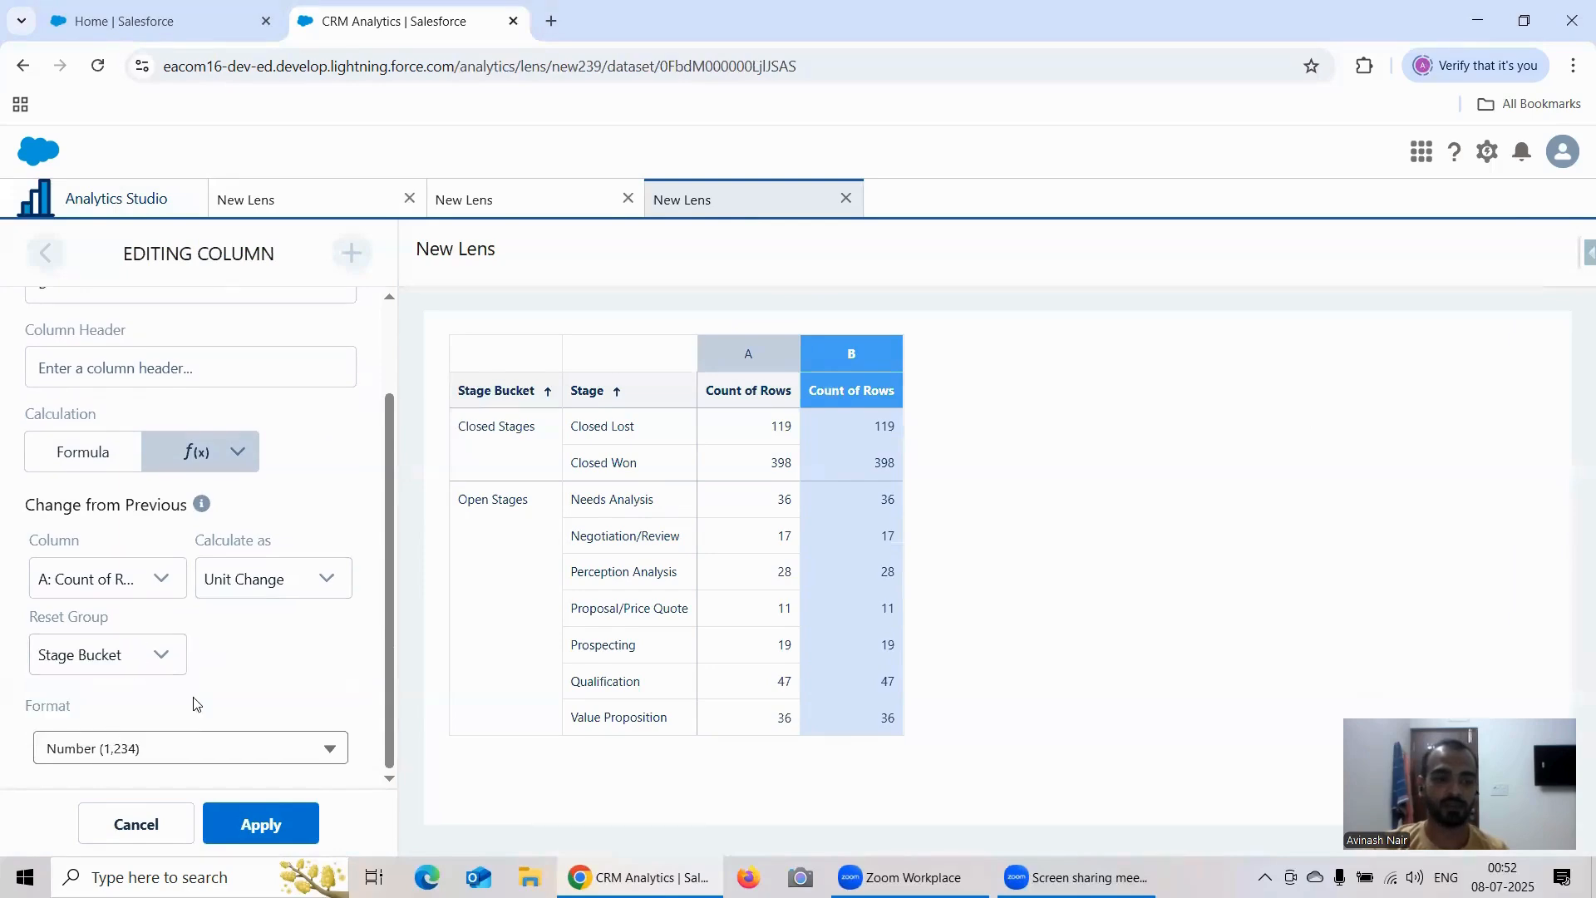
{"action": "left_click", "coordinate": [258, 824]}
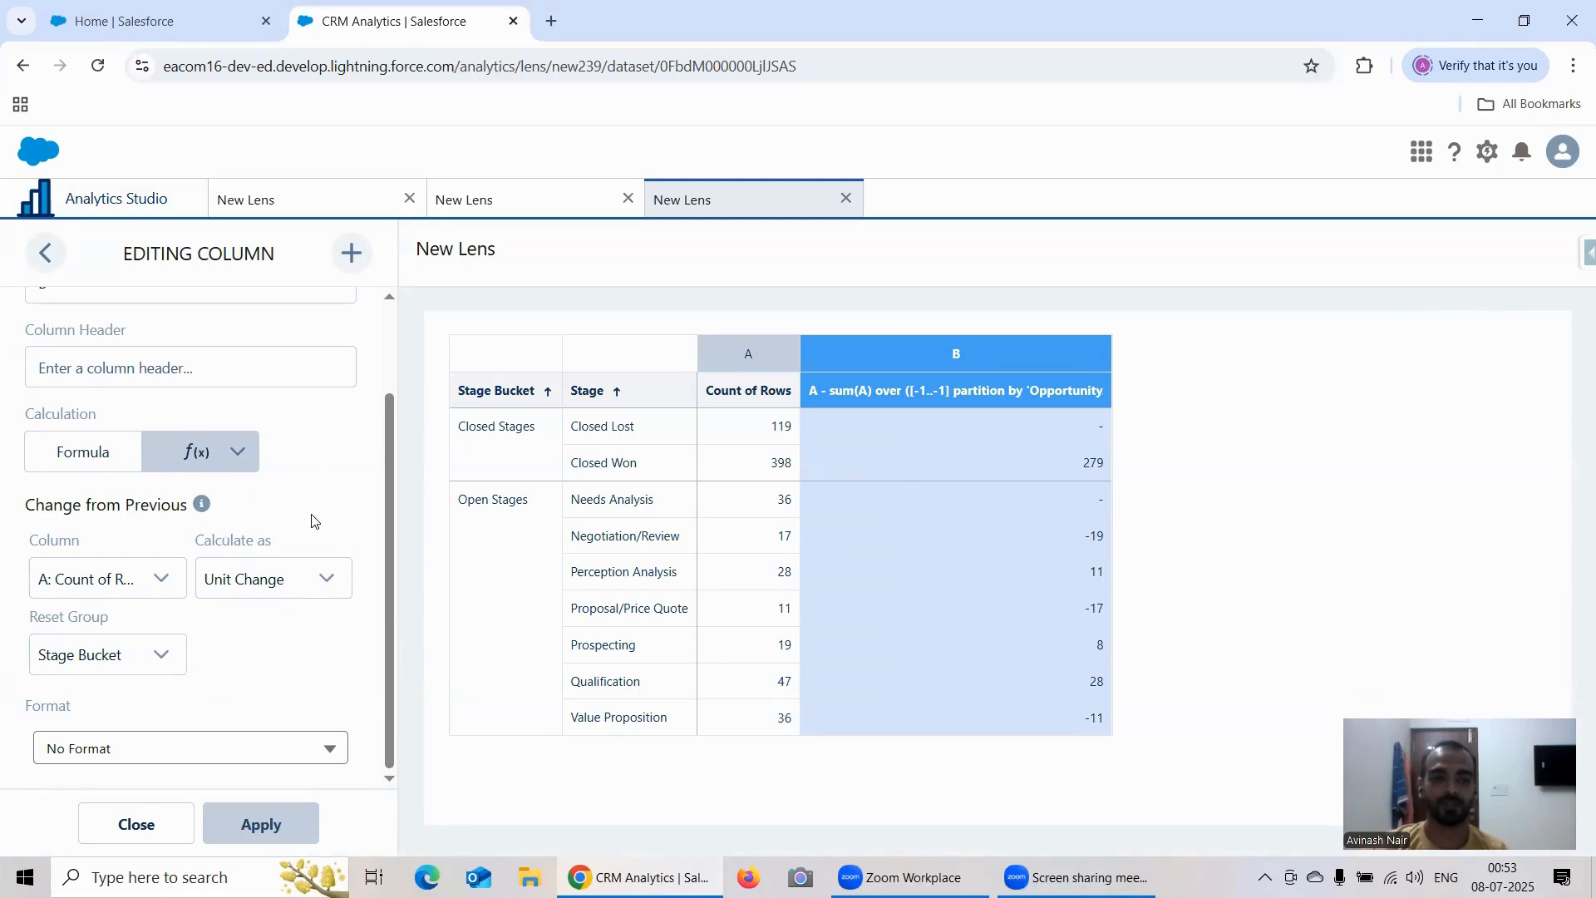
Step: Revisit the Sliding Window lens, close the column editor in the Percentage of Group lens, and return to the Change from Previous lens
{"action": "left_click", "coordinate": [285, 199]}
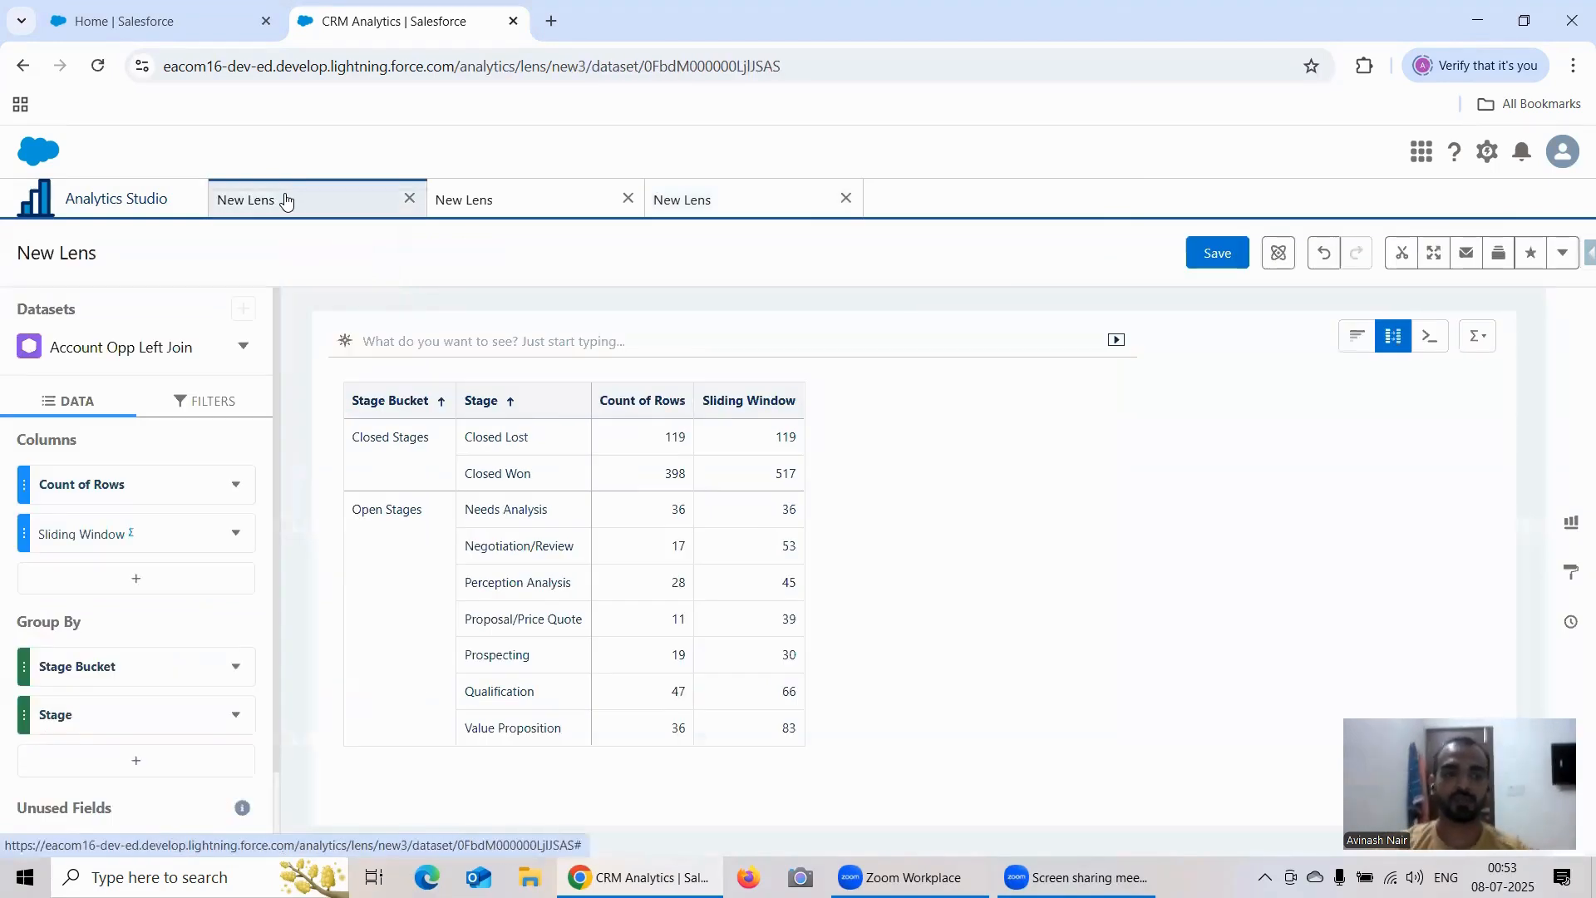
{"action": "left_click", "coordinate": [454, 212]}
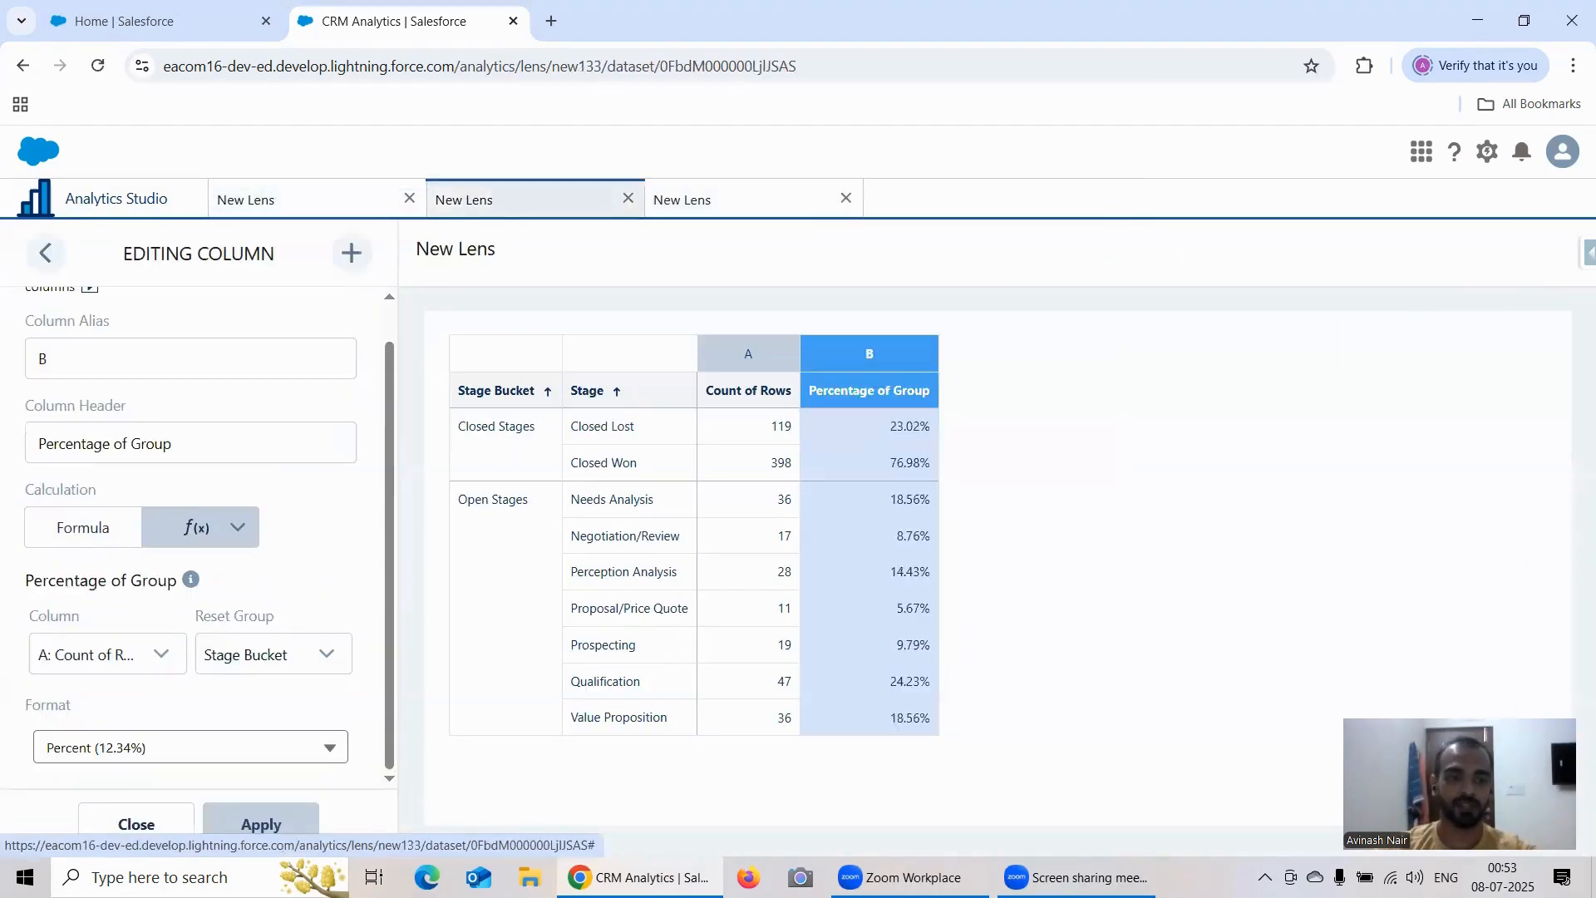
{"action": "left_click", "coordinate": [142, 816]}
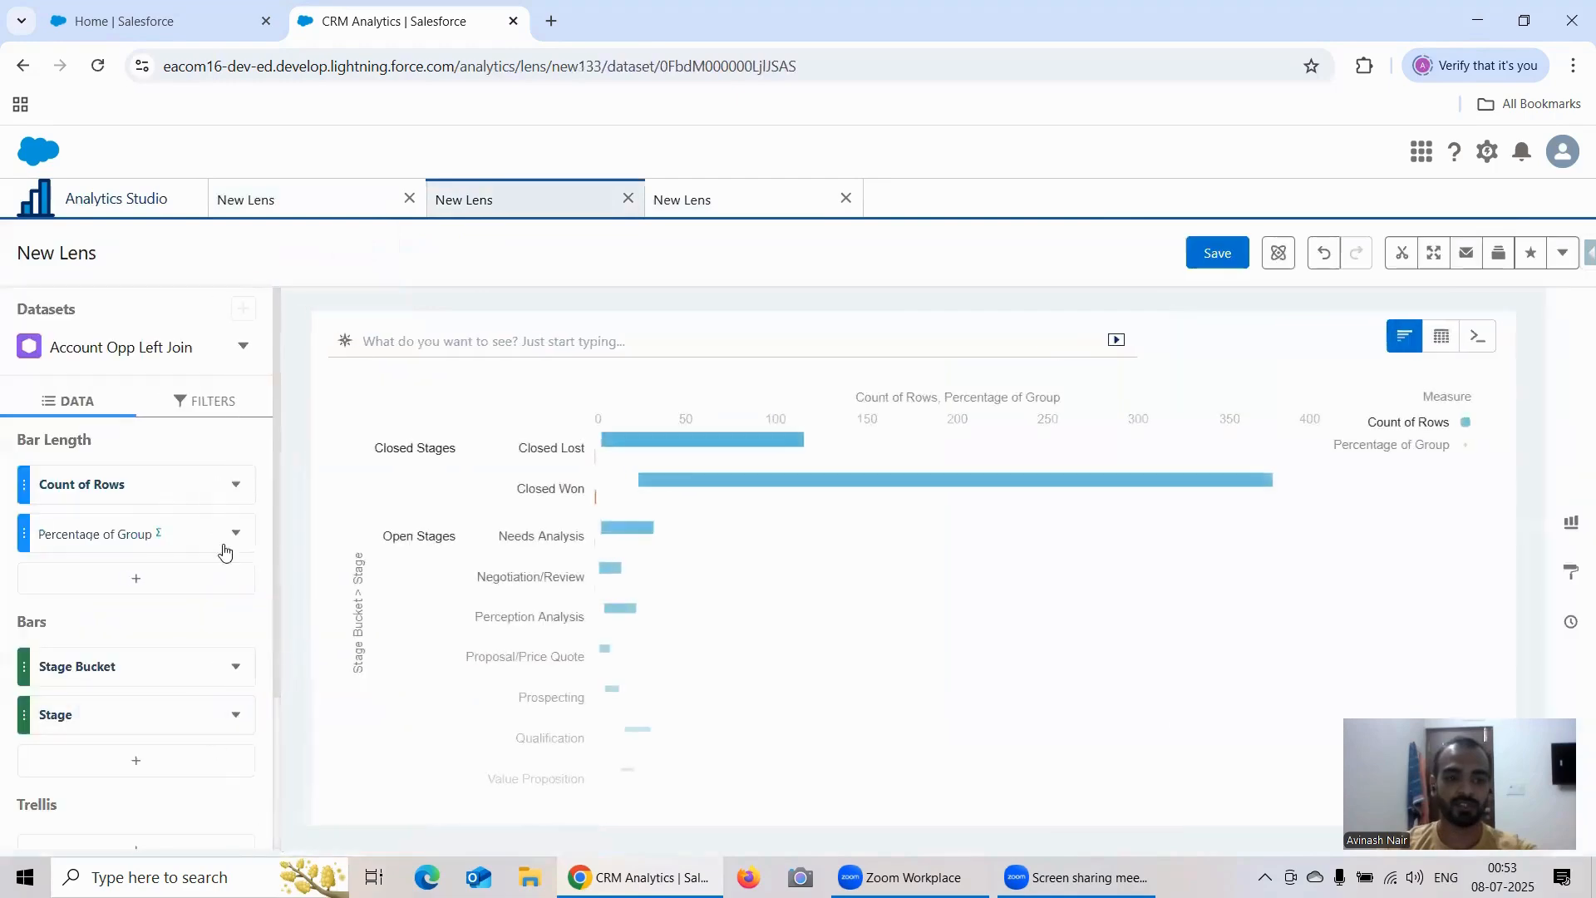
{"action": "left_click", "coordinate": [758, 199]}
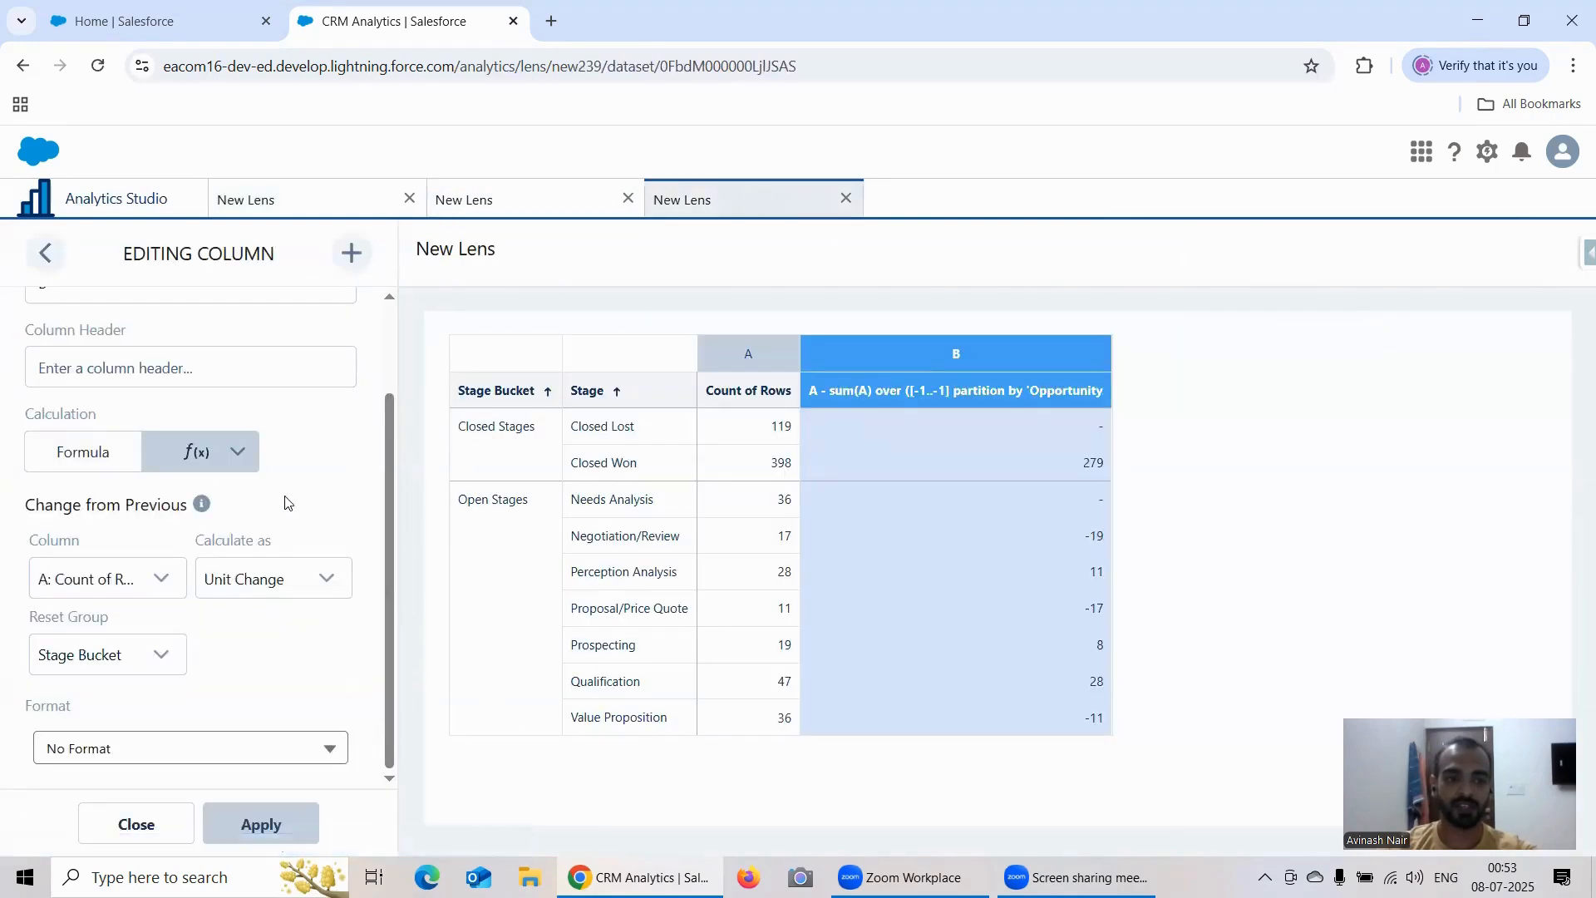
Step: Set the header of column B to "Change From Previous" and apply it
{"action": "type", "text": "C"}
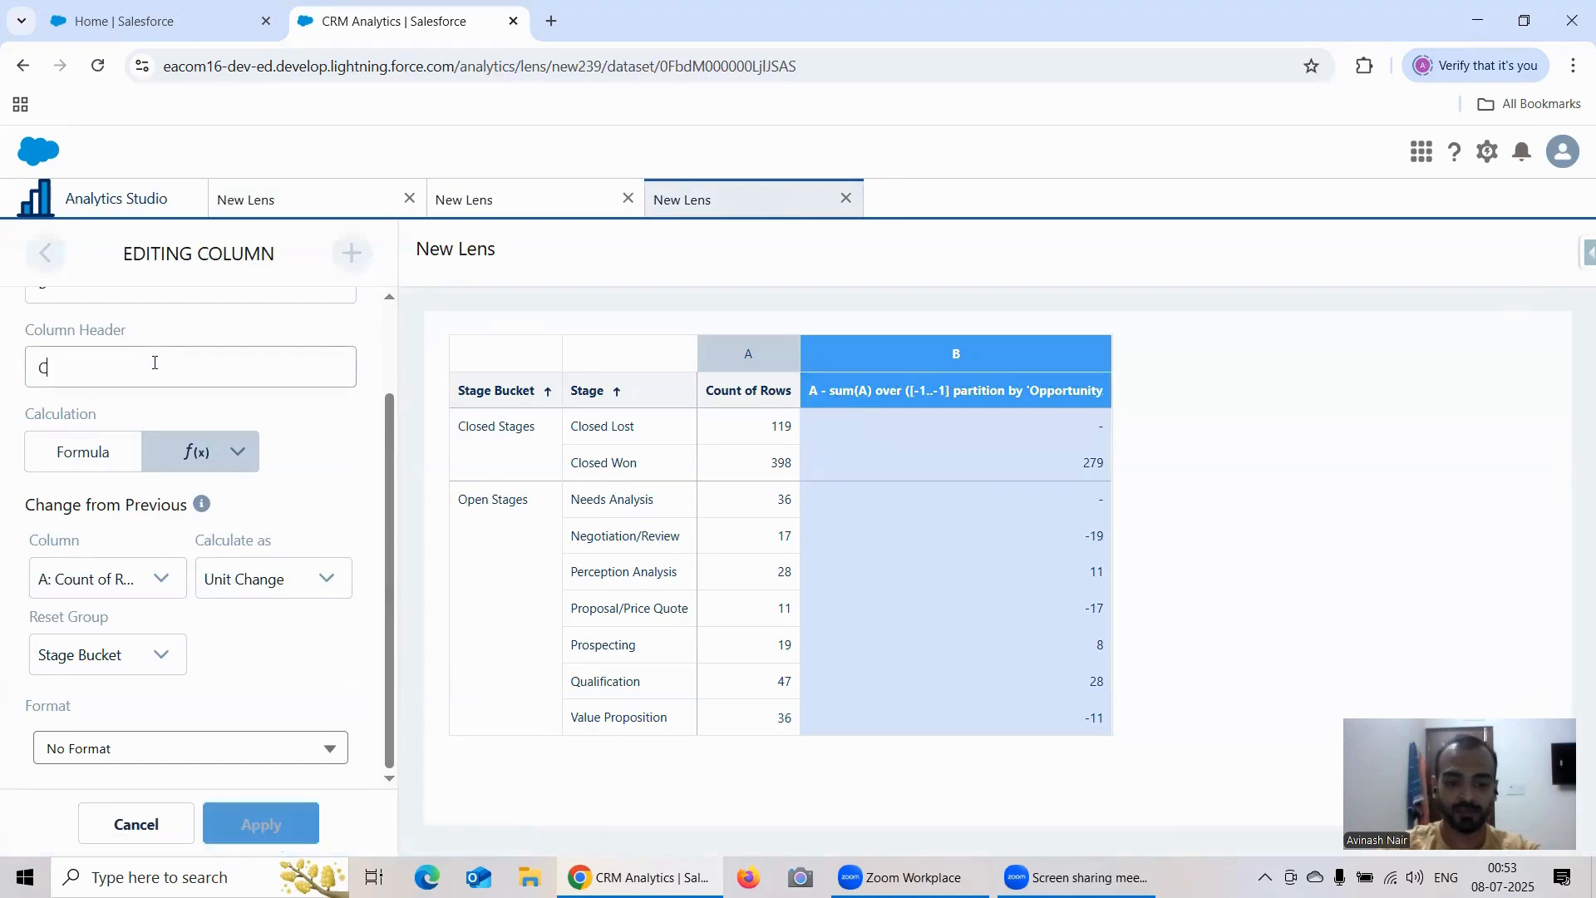
{"action": "type", "text": "hange Fro"}
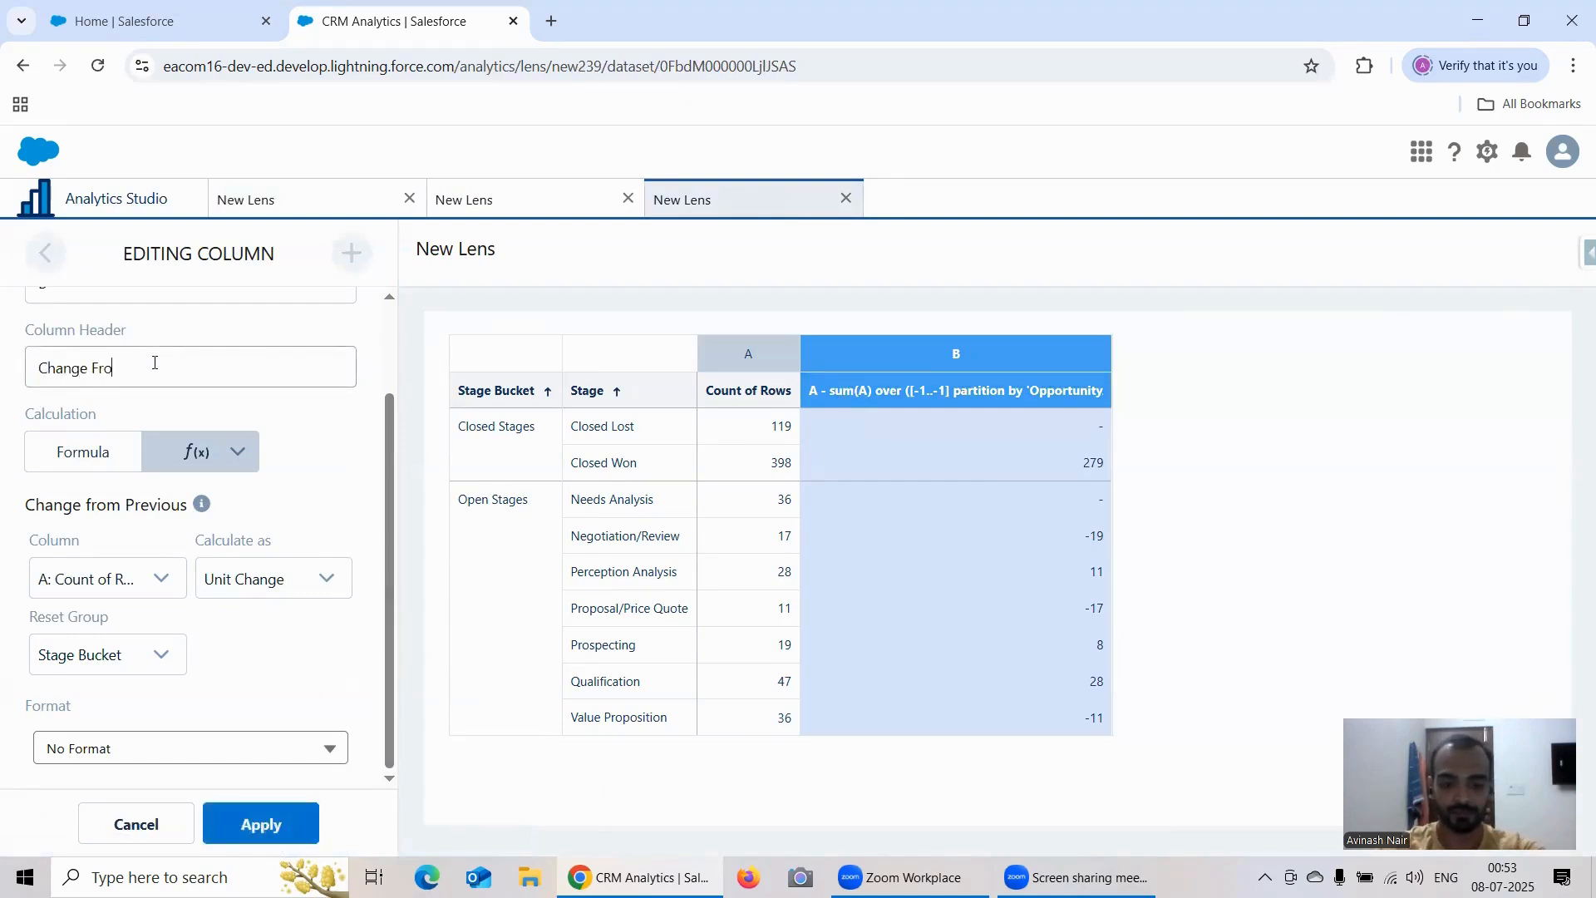
{"action": "type", "text": "m Pre"}
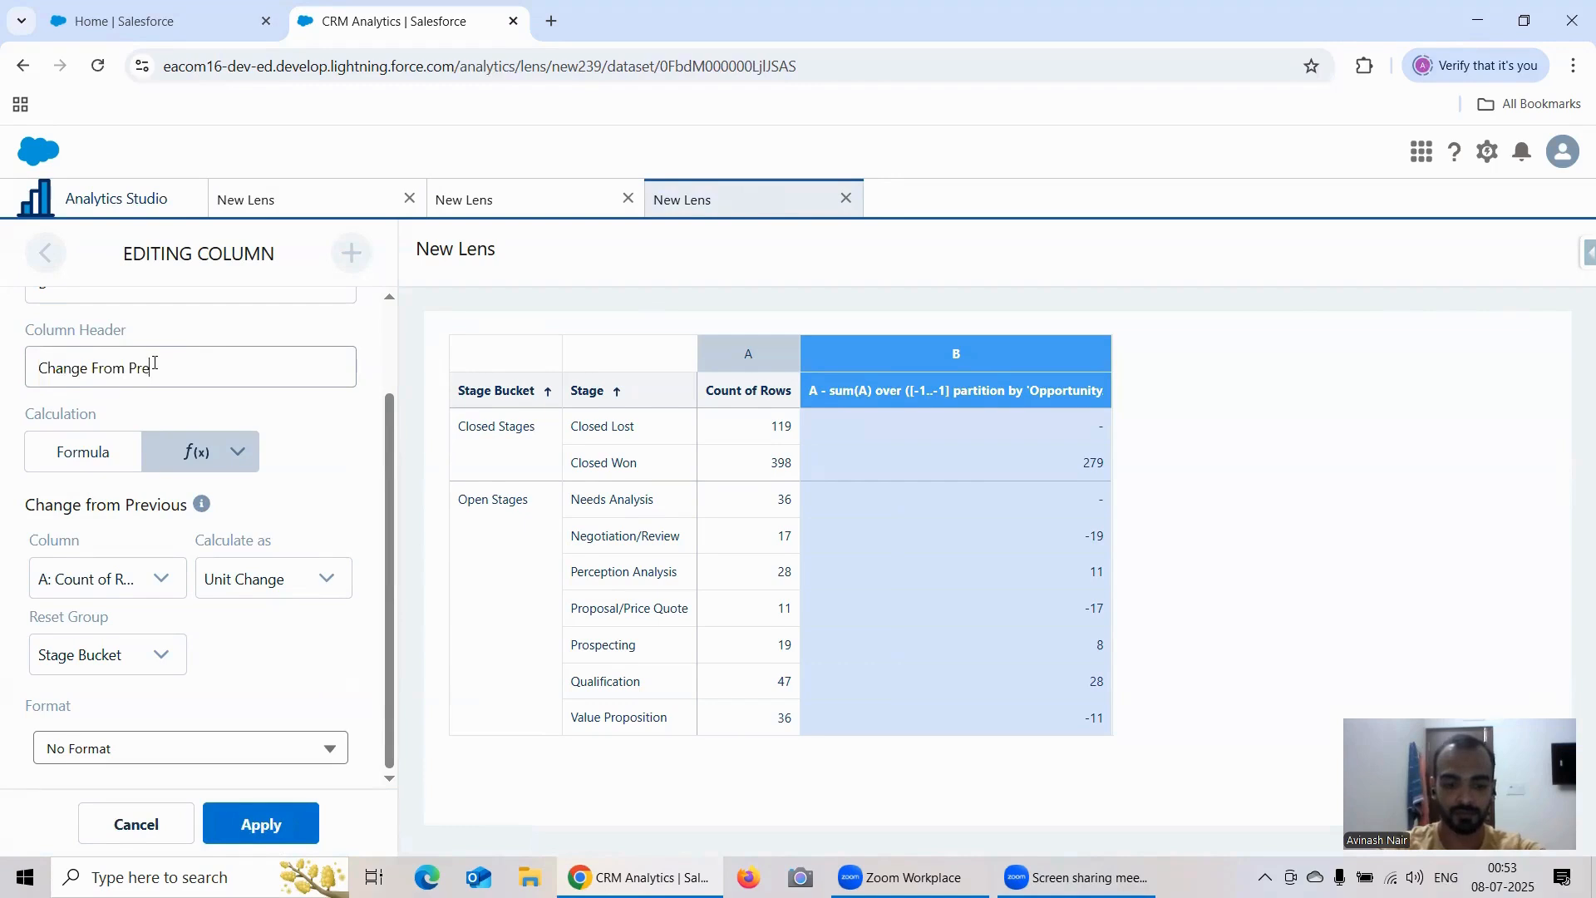
{"action": "type", "text": "vious"}
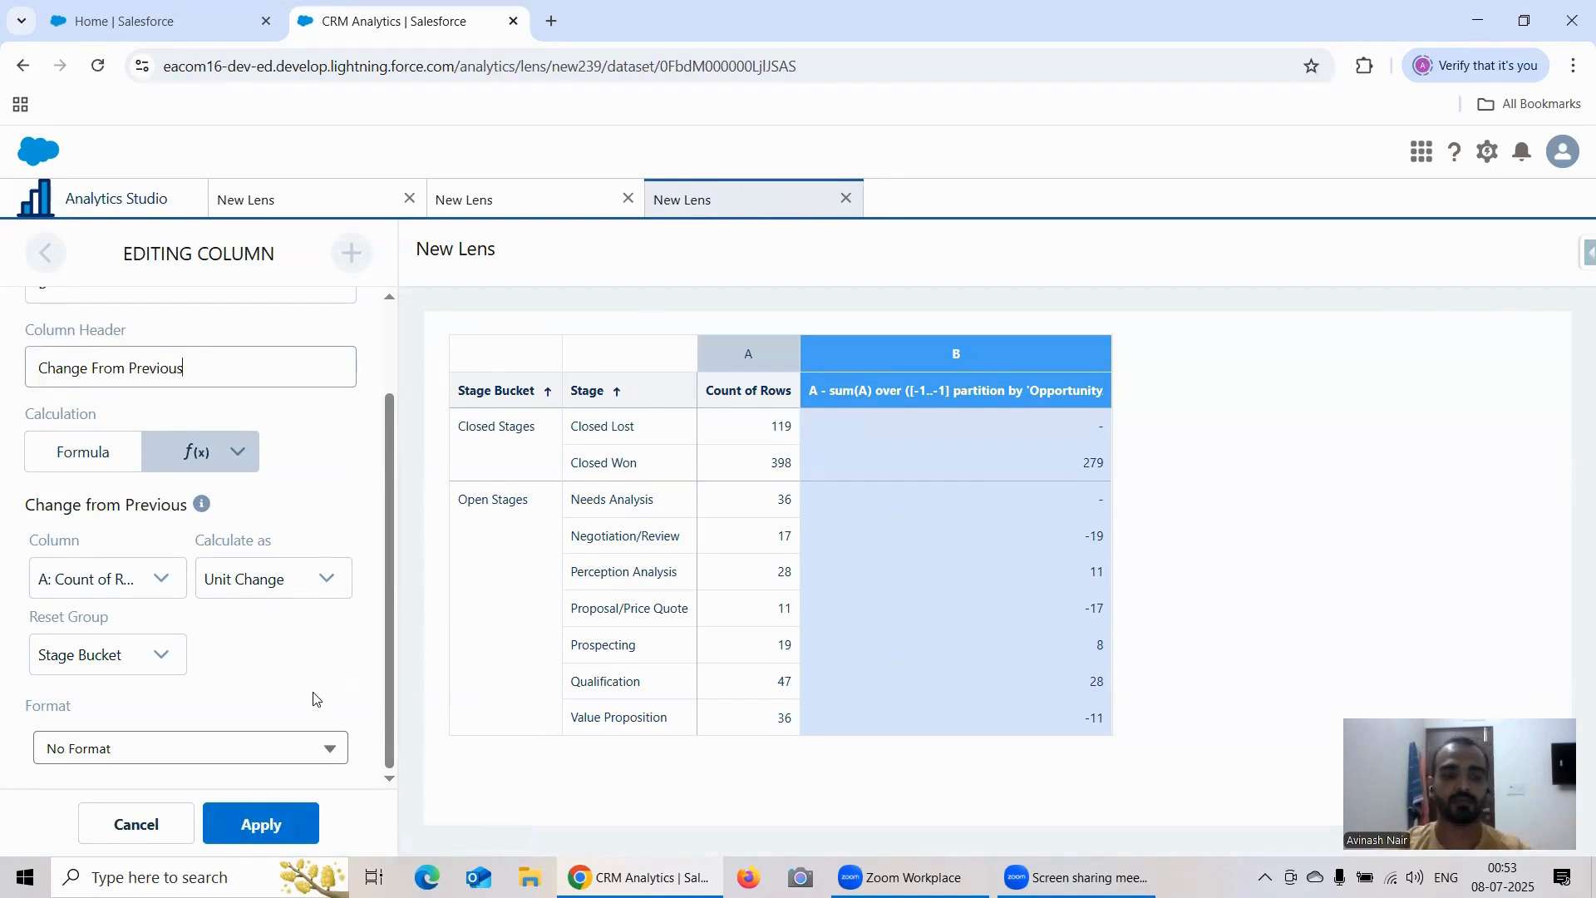
{"action": "left_click", "coordinate": [263, 839]}
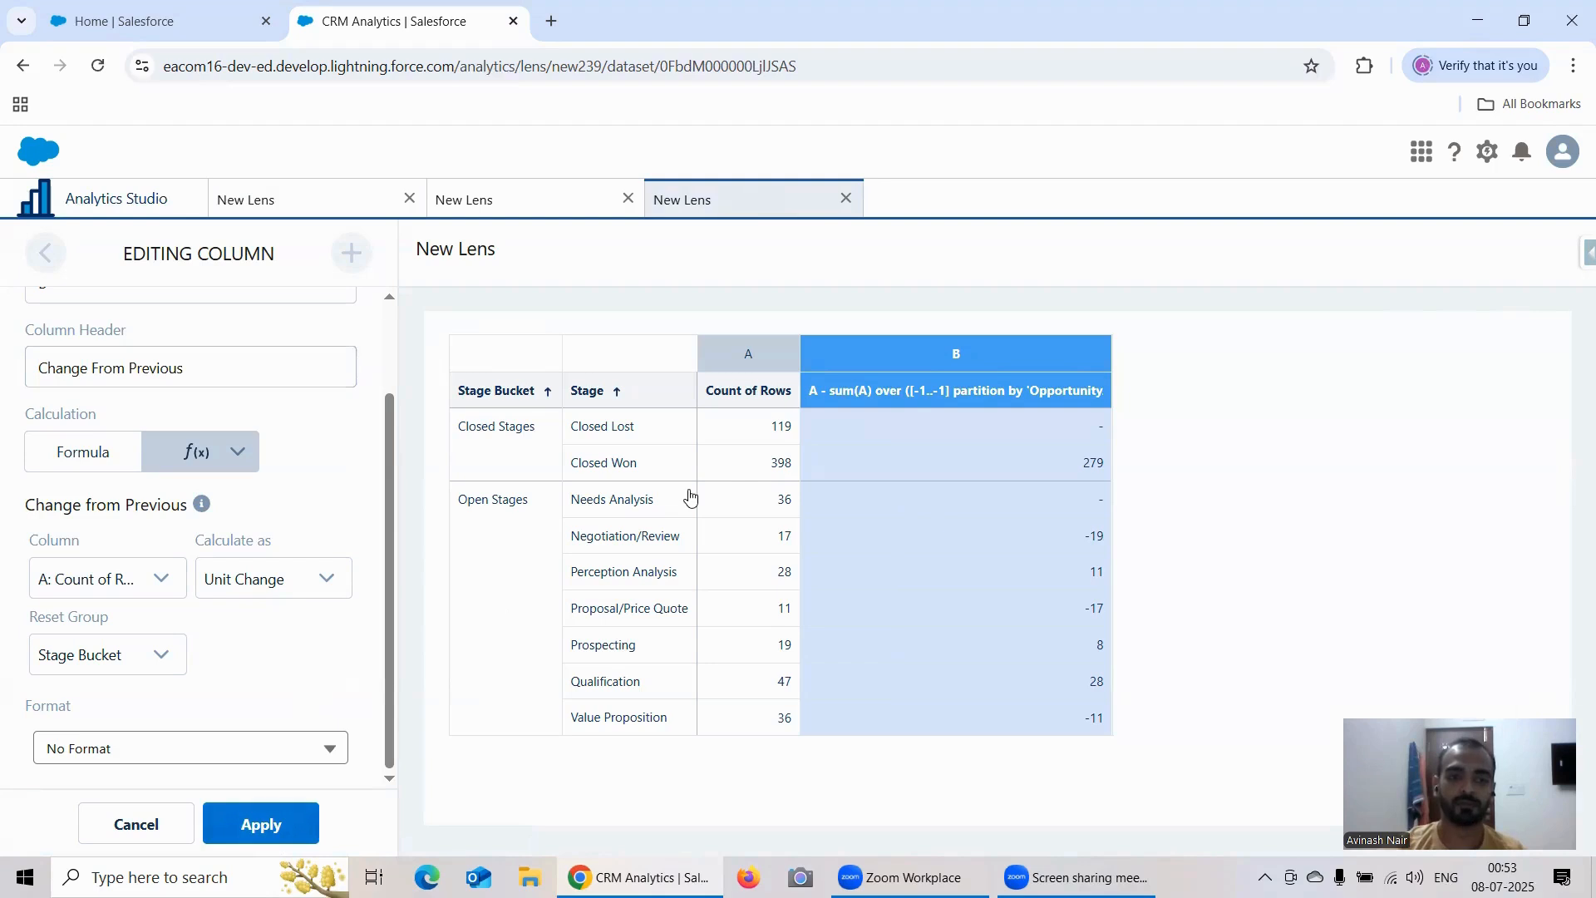
Step: Open another new lens on the Account Opp Left Join dataset, with Stage Bucket and Stage as its bar groups
{"action": "left_click", "coordinate": [152, 203]}
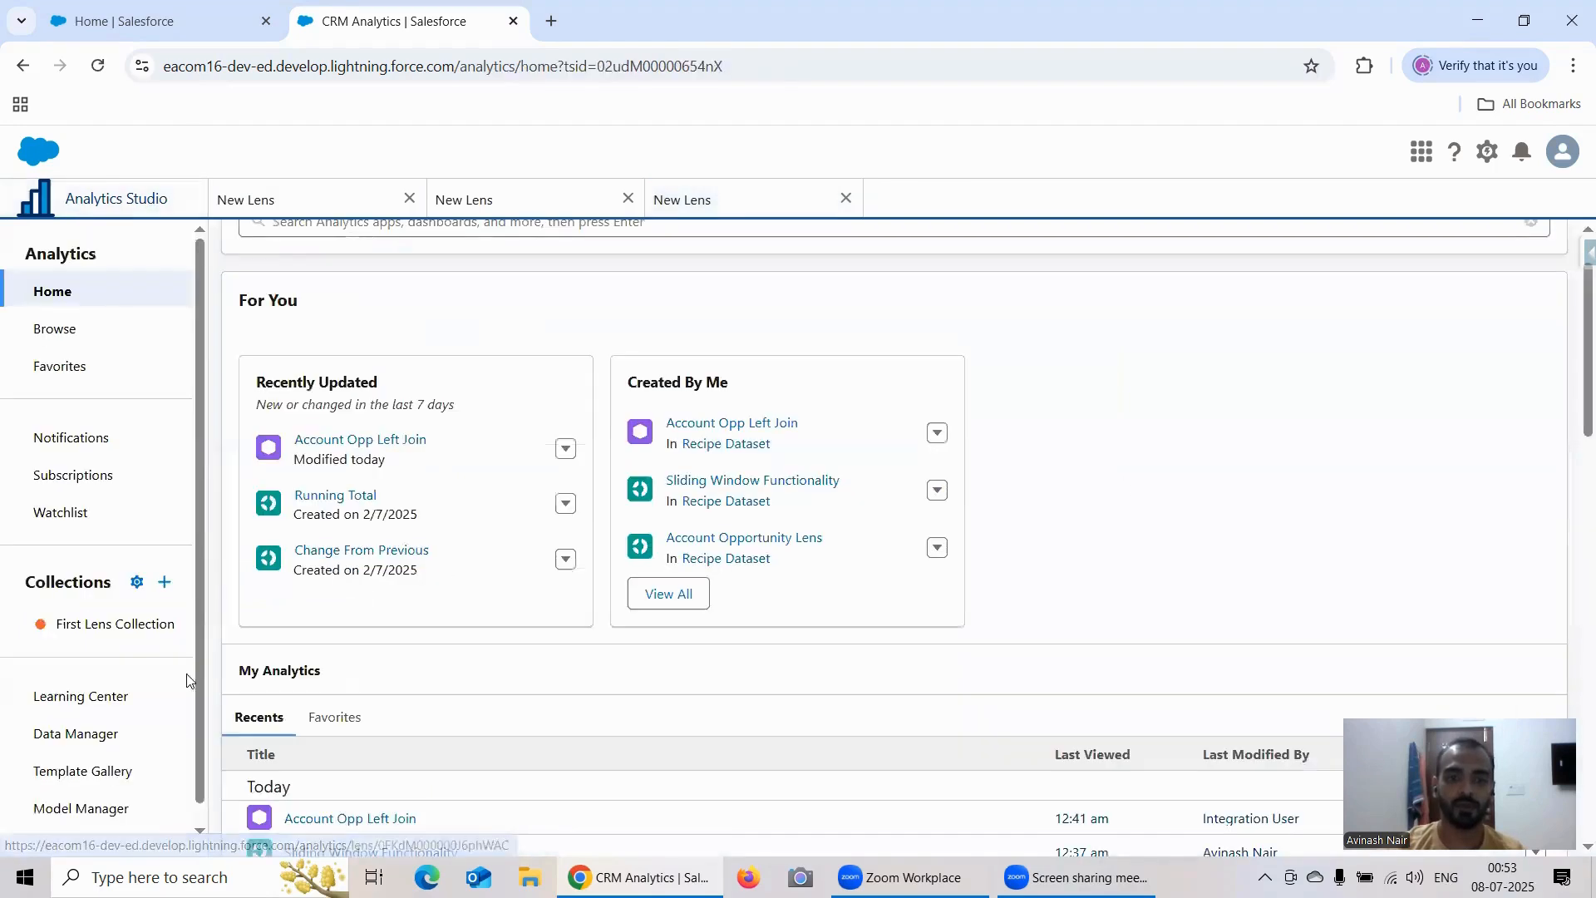
{"action": "left_click", "coordinate": [357, 440]}
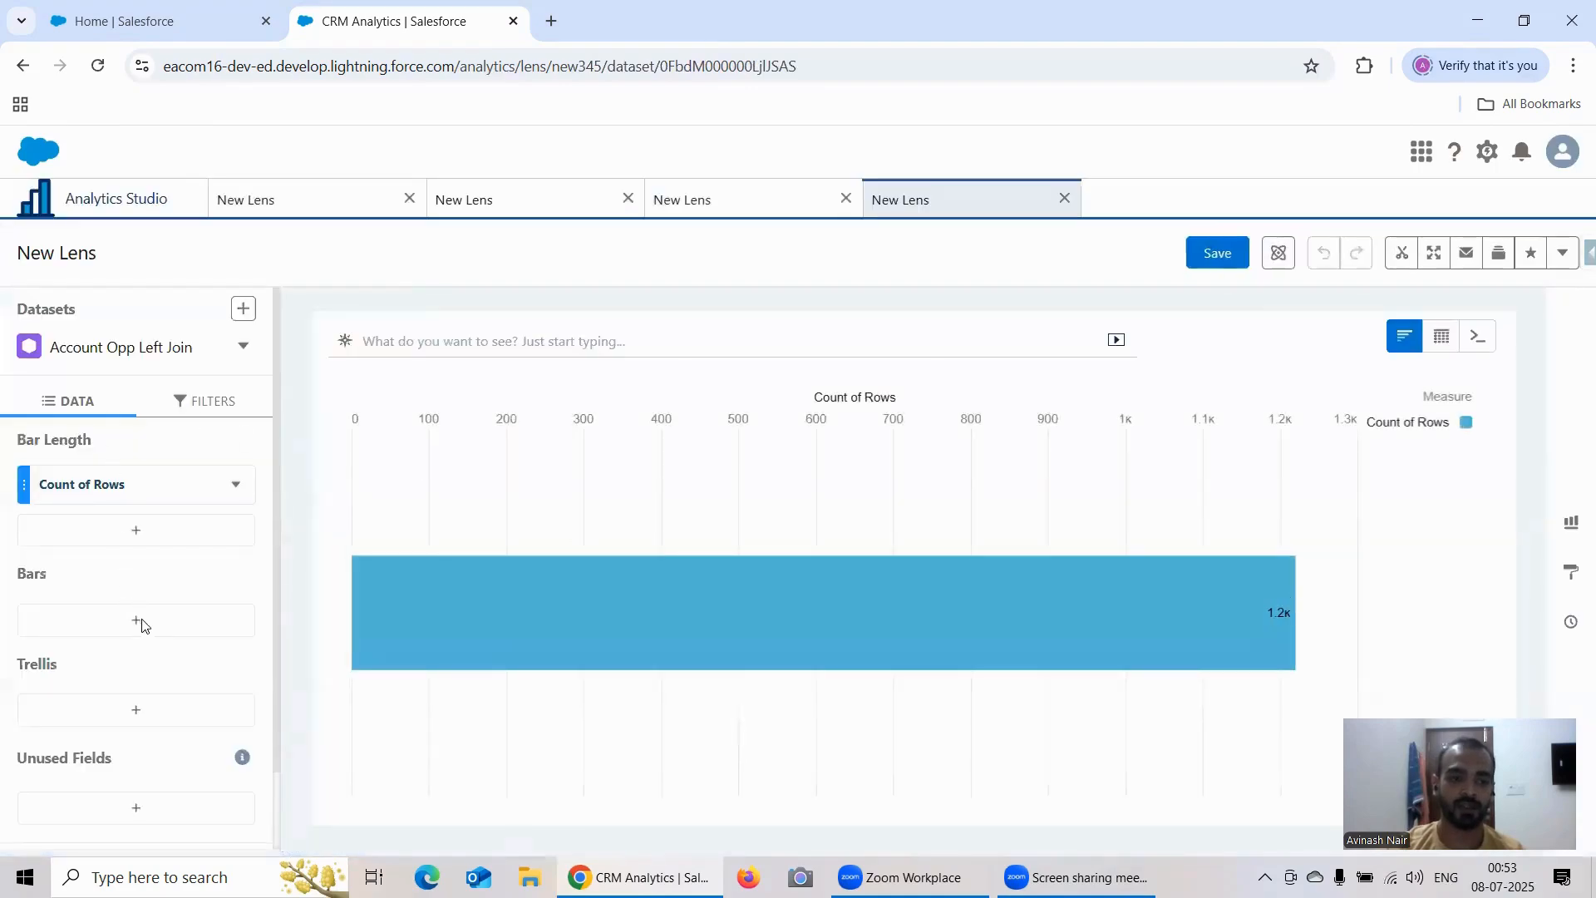
{"action": "left_click", "coordinate": [137, 624]}
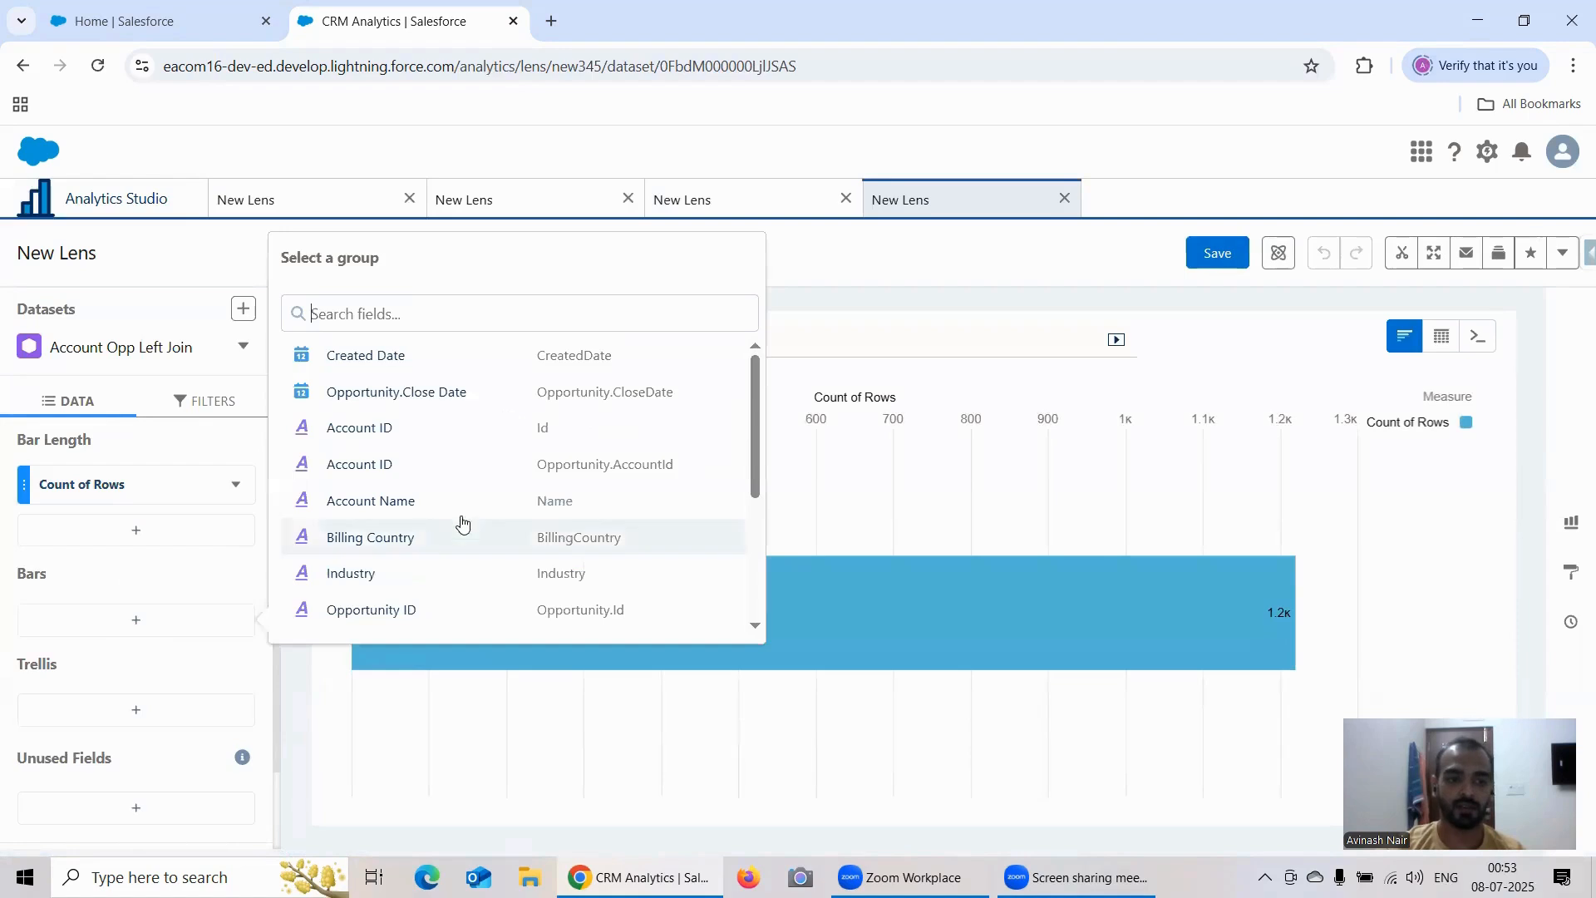
{"action": "scroll", "coordinate": [425, 491], "scroll_direction": "down", "scroll_amount": 3}
{"action": "left_click", "coordinate": [387, 623]}
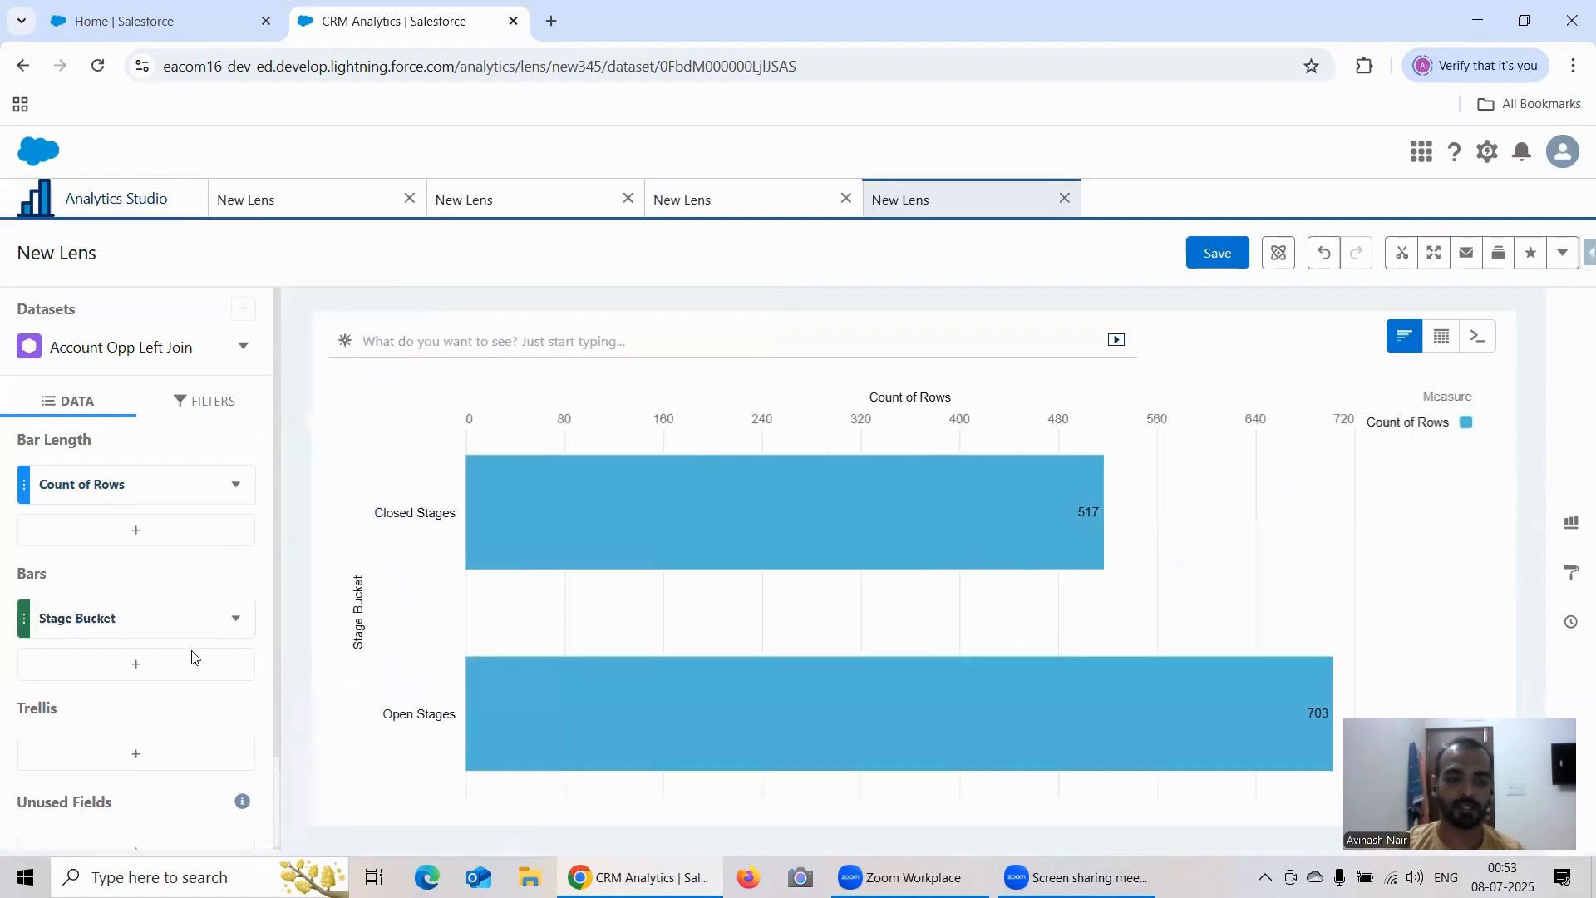
{"action": "left_click", "coordinate": [156, 660]}
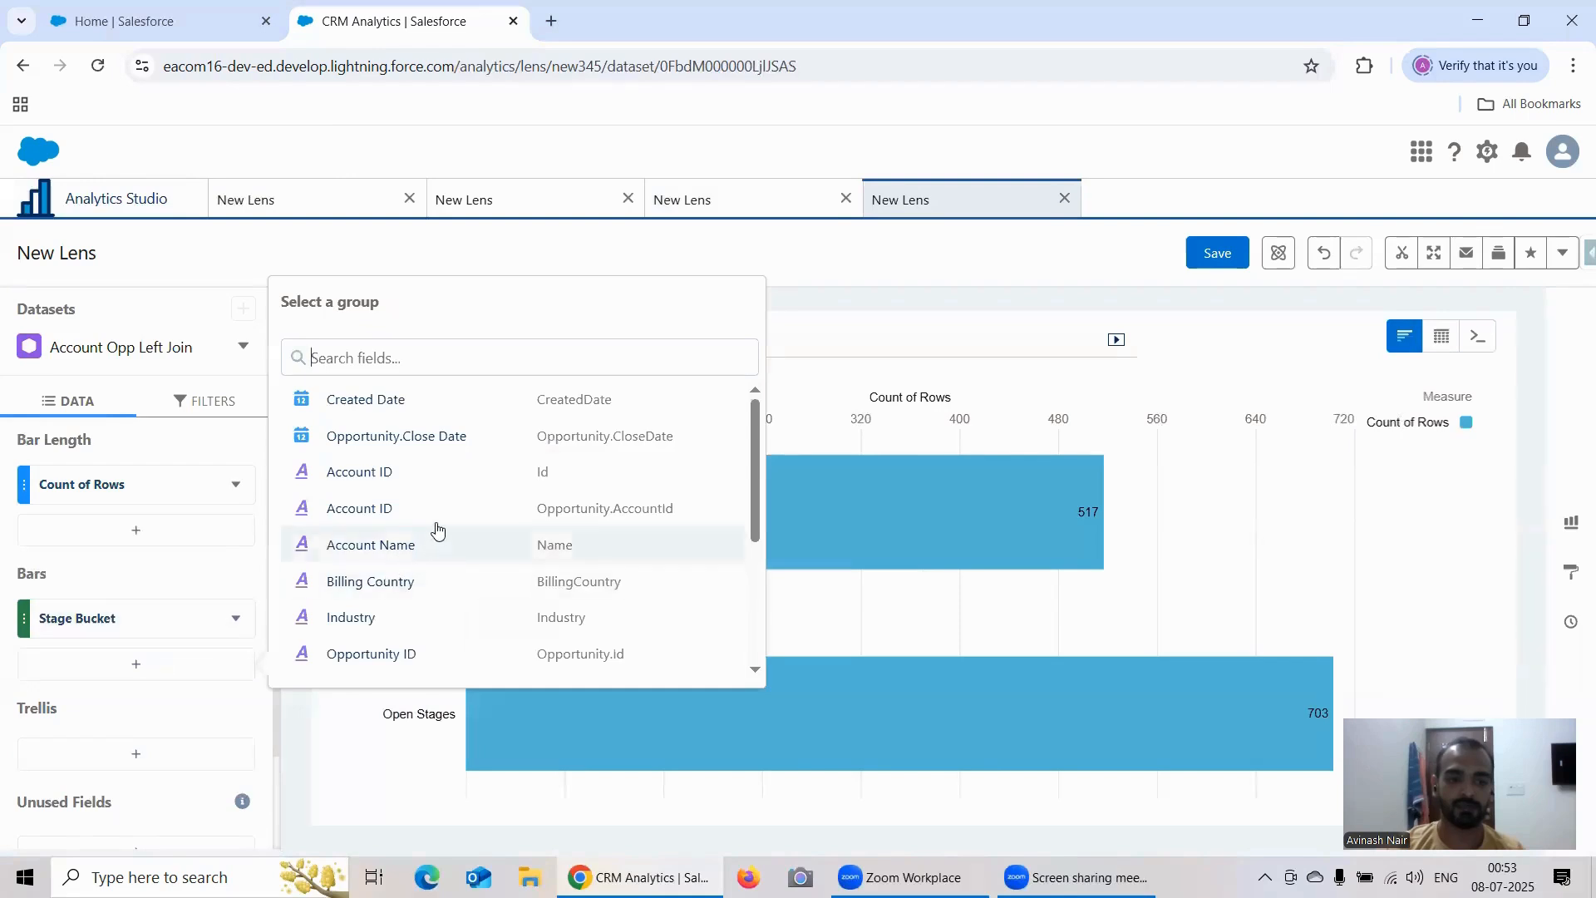
{"action": "scroll", "coordinate": [438, 523], "scroll_direction": "down", "scroll_amount": 3}
{"action": "scroll", "coordinate": [438, 524], "scroll_direction": "down", "scroll_amount": 1}
{"action": "left_click", "coordinate": [353, 627]}
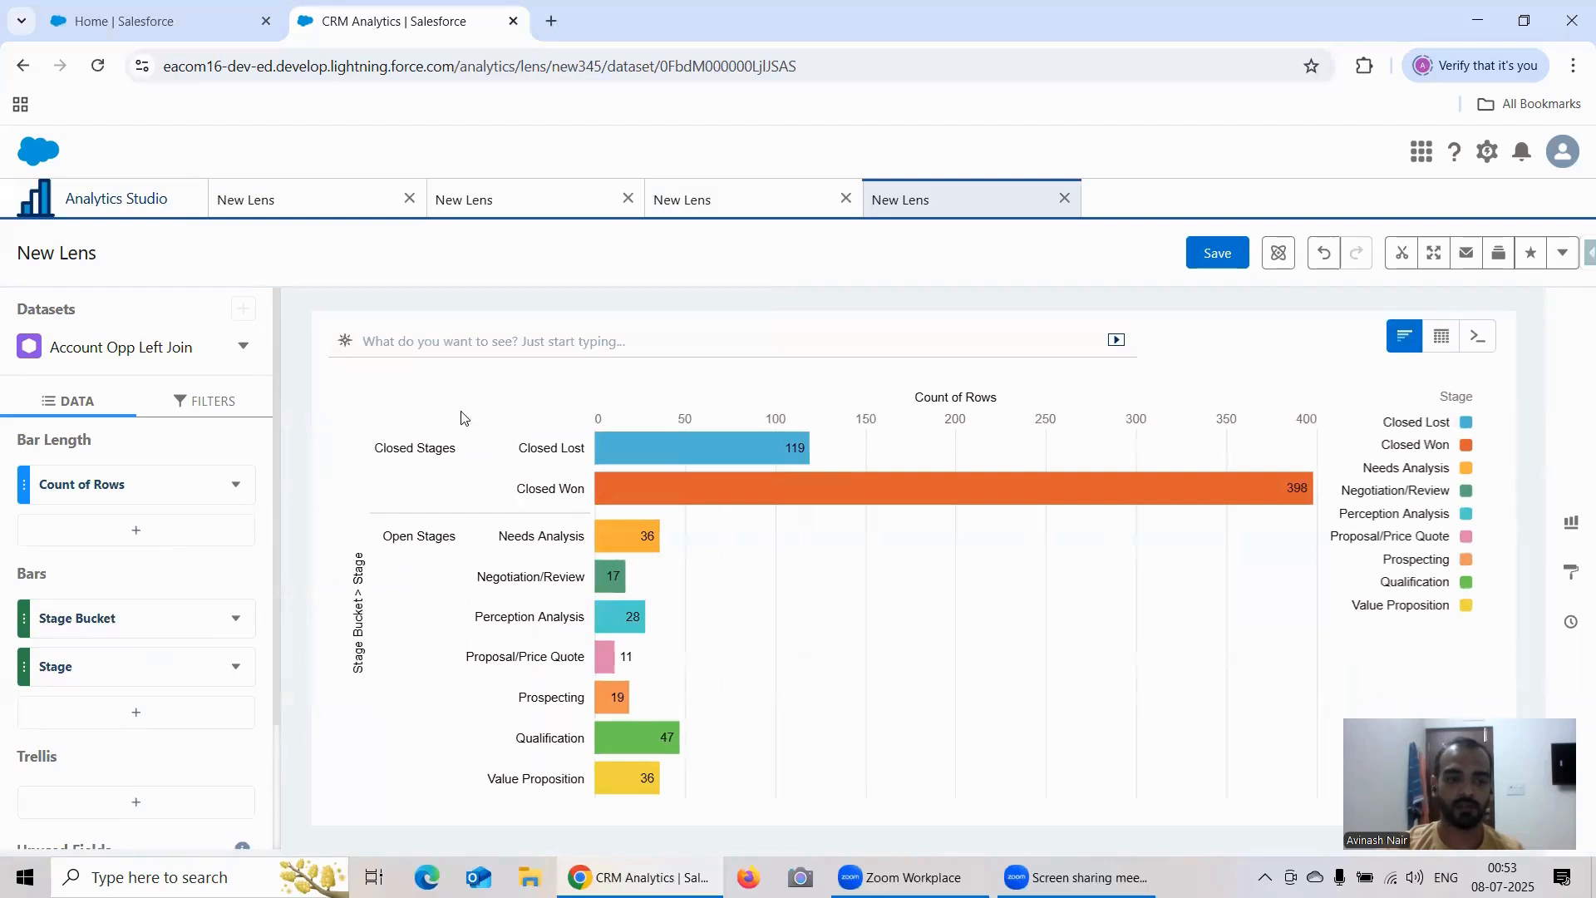
Step: Add a formula column that calculates the Running Total of Count of Rows, with Stage Bucket as the reset group
{"action": "left_click", "coordinate": [705, 180]}
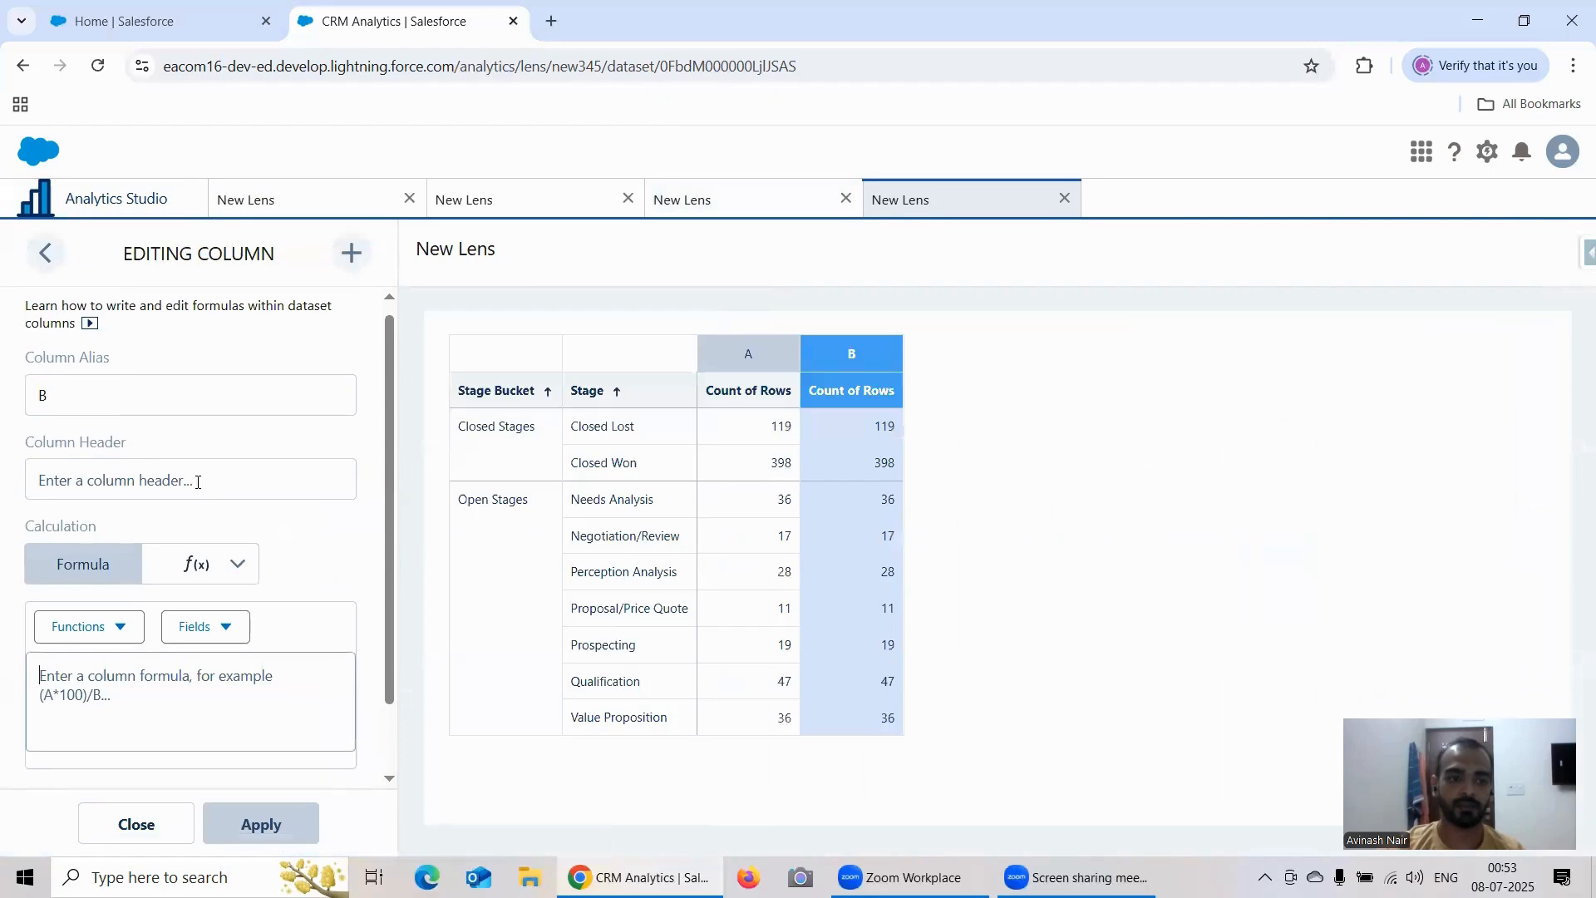
{"action": "scroll", "coordinate": [198, 482], "scroll_direction": "down", "scroll_amount": 1}
{"action": "left_click", "coordinate": [198, 474]}
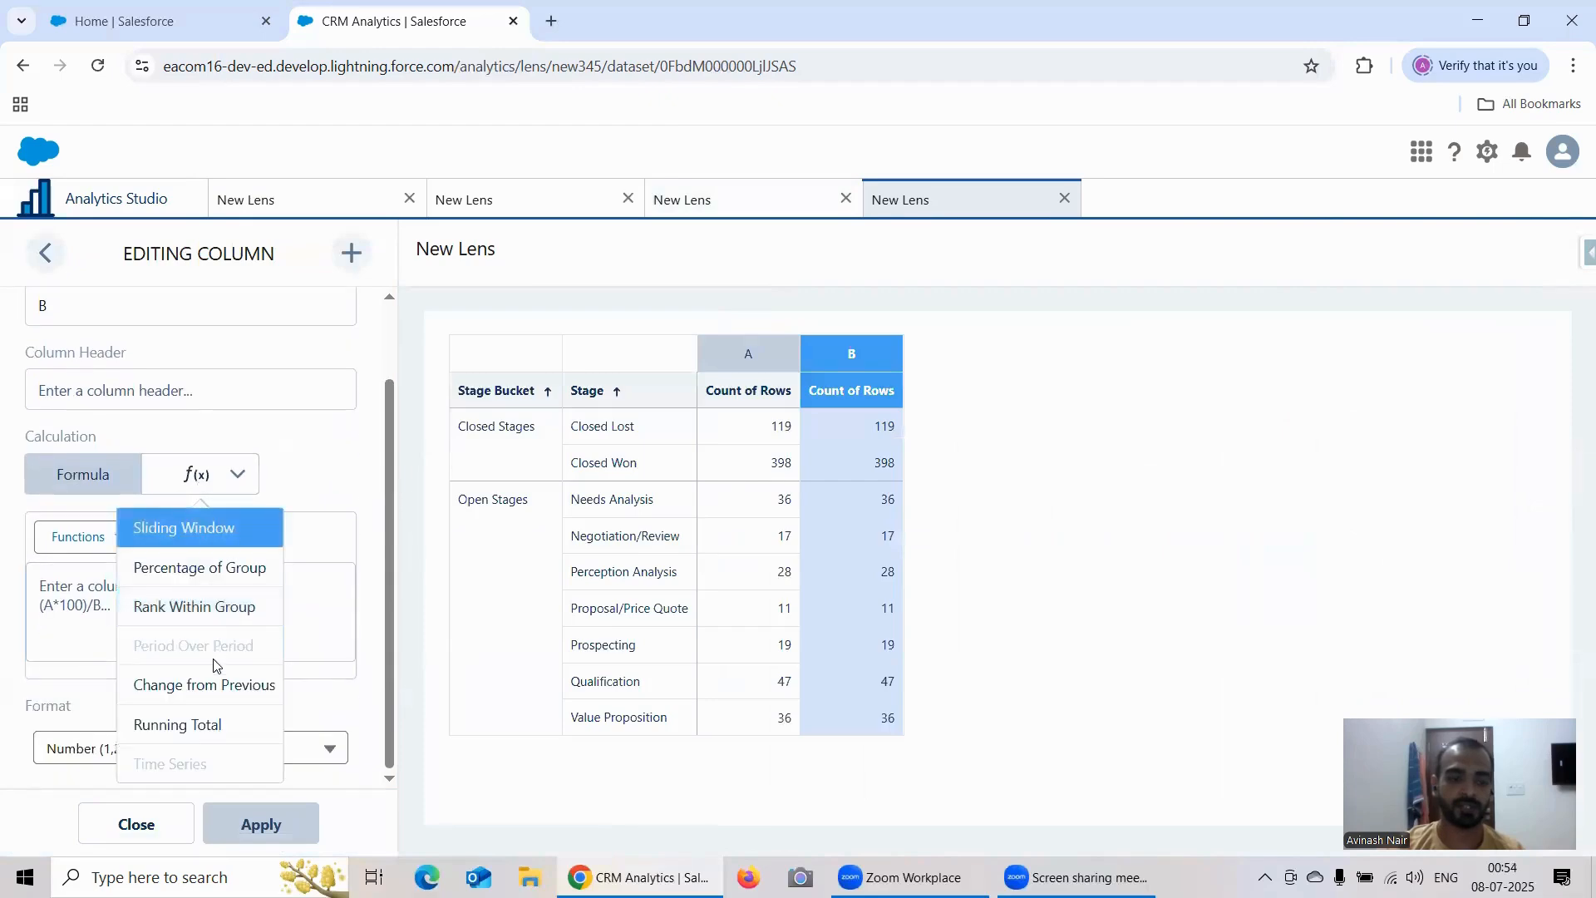
{"action": "left_click", "coordinate": [177, 724]}
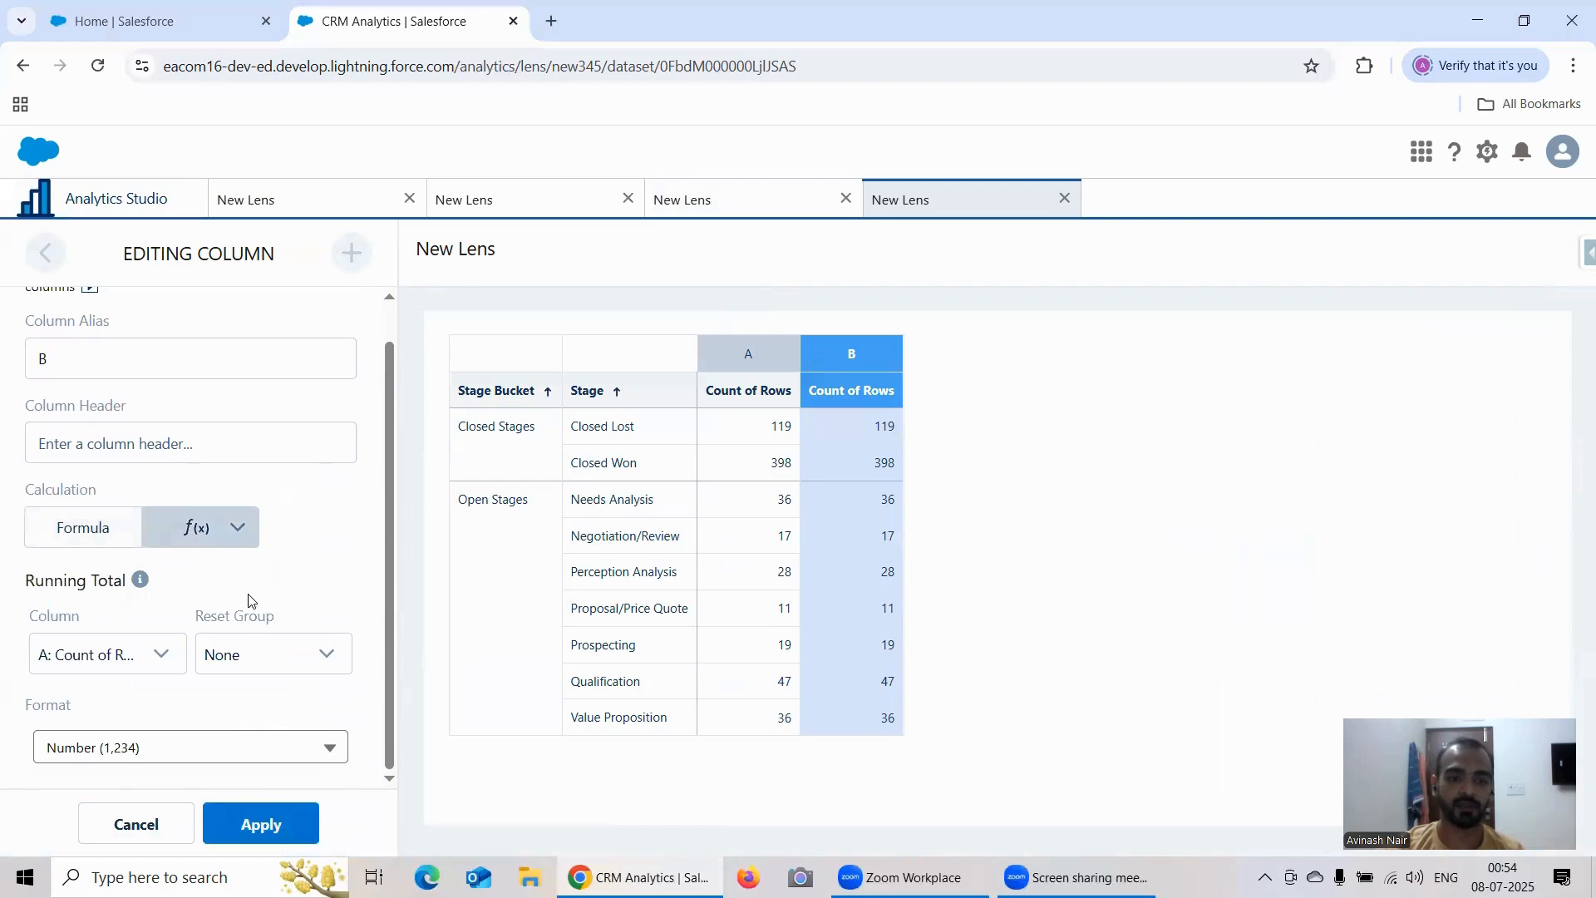
{"action": "left_click", "coordinate": [263, 656]}
{"action": "left_click", "coordinate": [262, 725]}
Step: Set the header of column B to "Running Total" and apply the column
{"action": "left_click", "coordinate": [116, 446]}
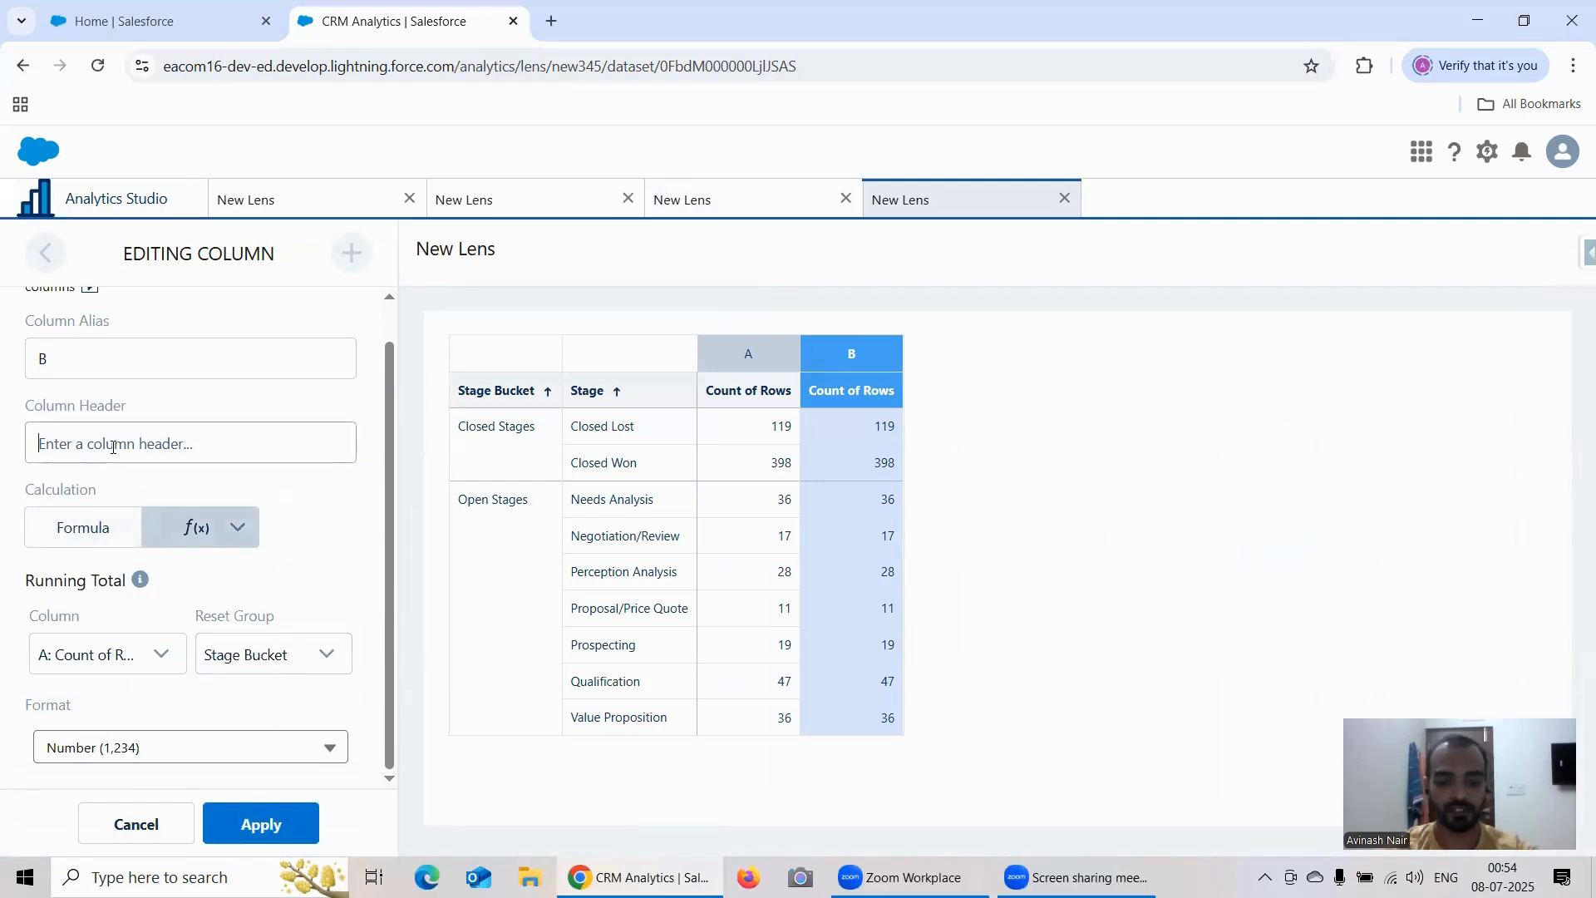
{"action": "type", "text": "Running "}
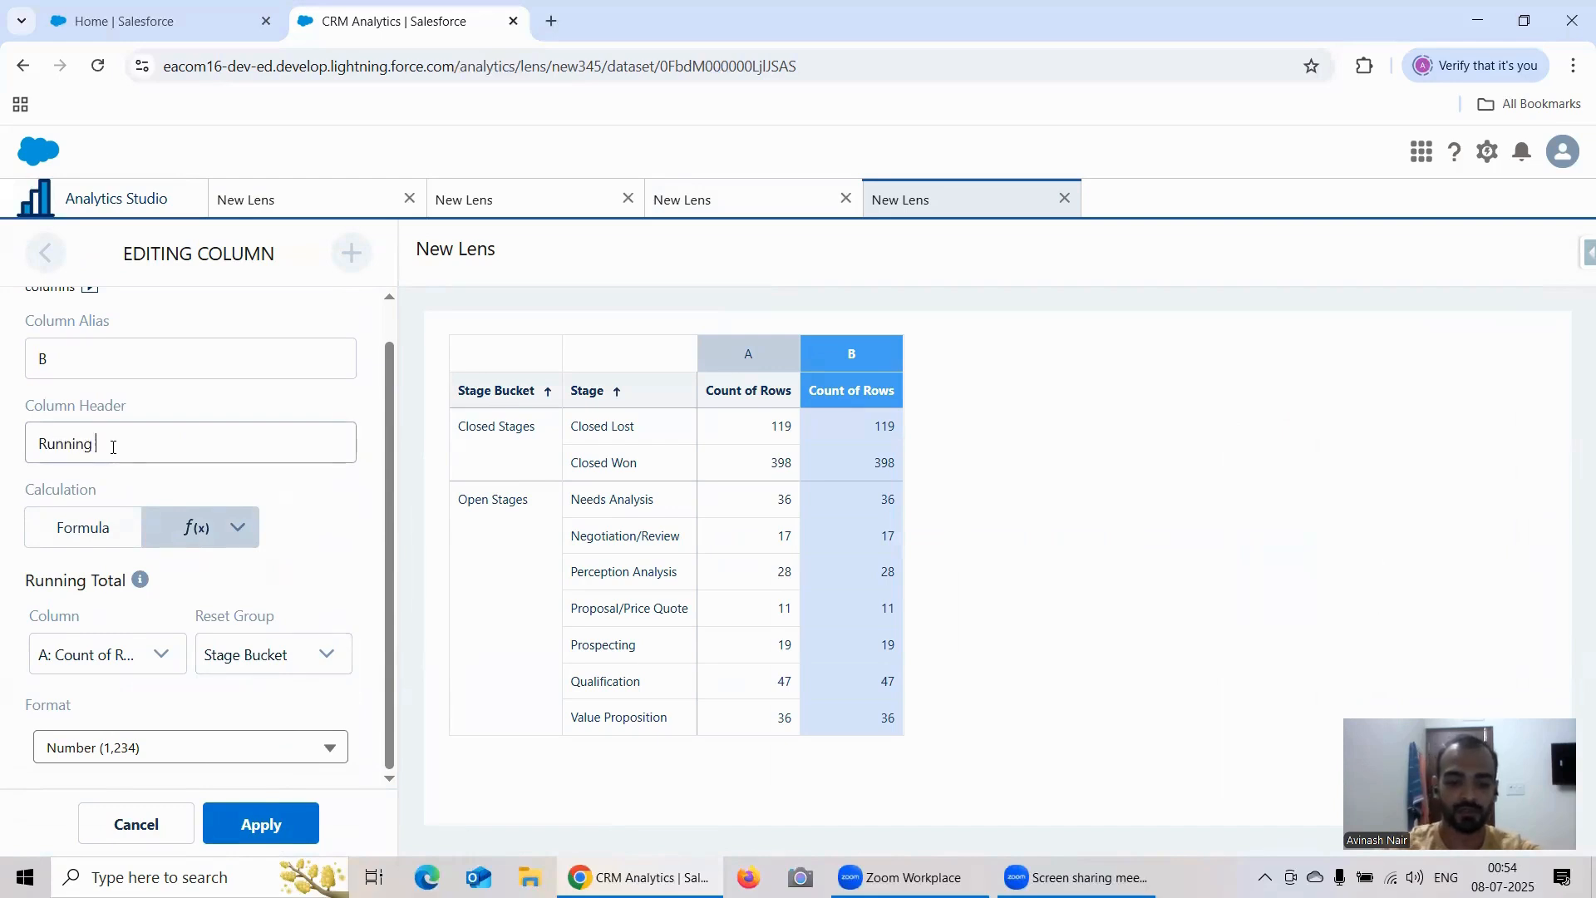
{"action": "type", "text": "Total"}
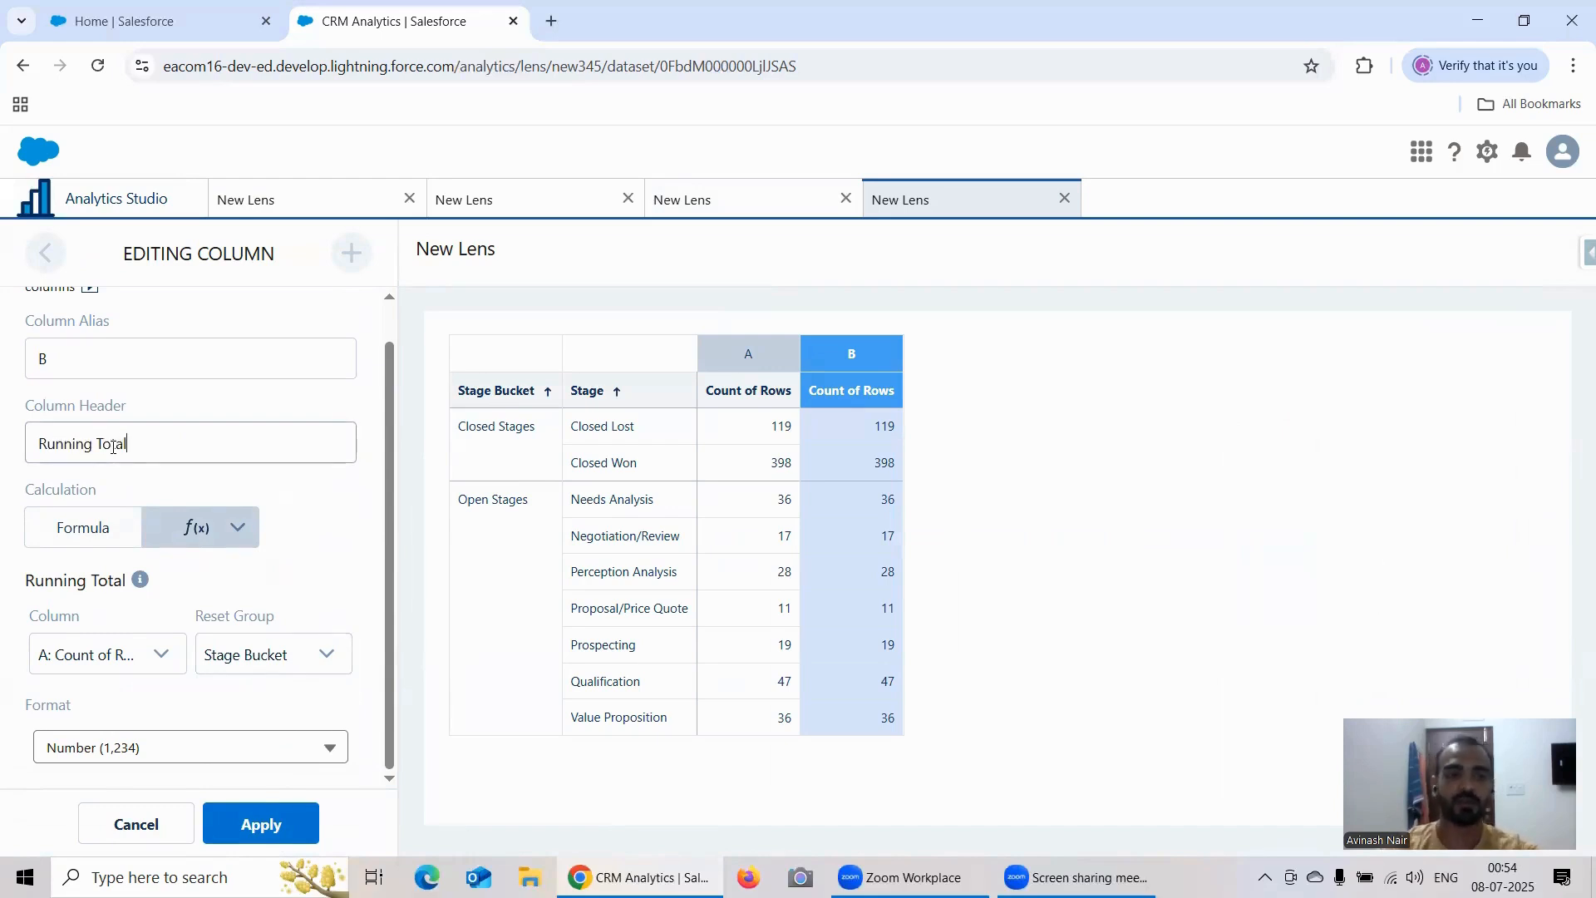
{"action": "left_click", "coordinate": [241, 818]}
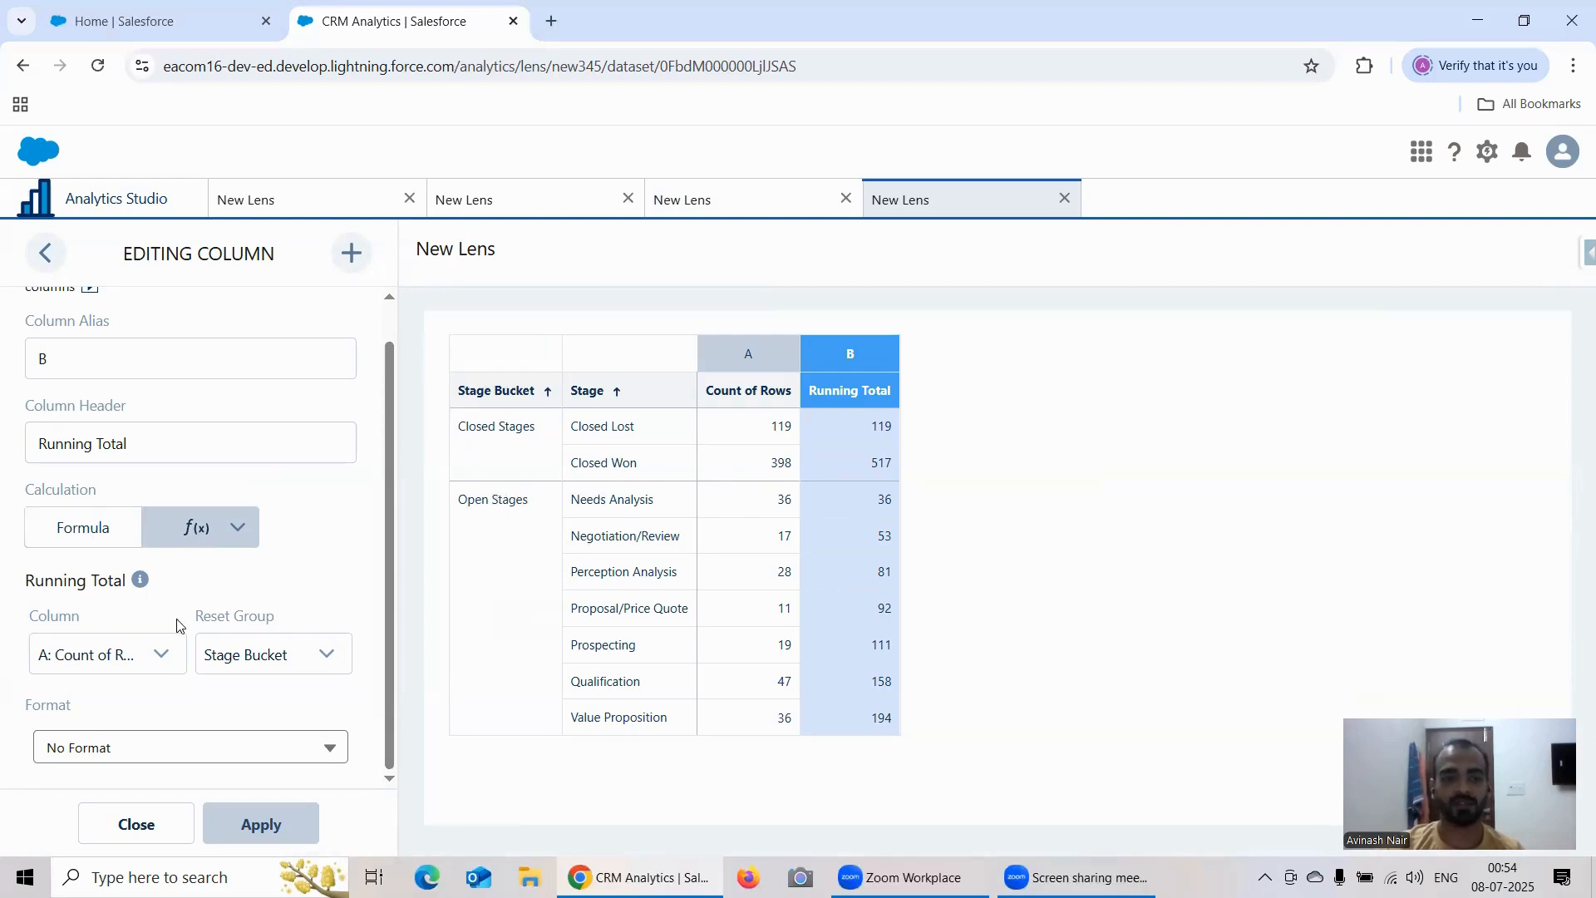
Step: Open a fifth lens on the Account Opp Left Join dataset and group its bars by Stage Bucket and Stage
{"action": "left_click", "coordinate": [97, 212]}
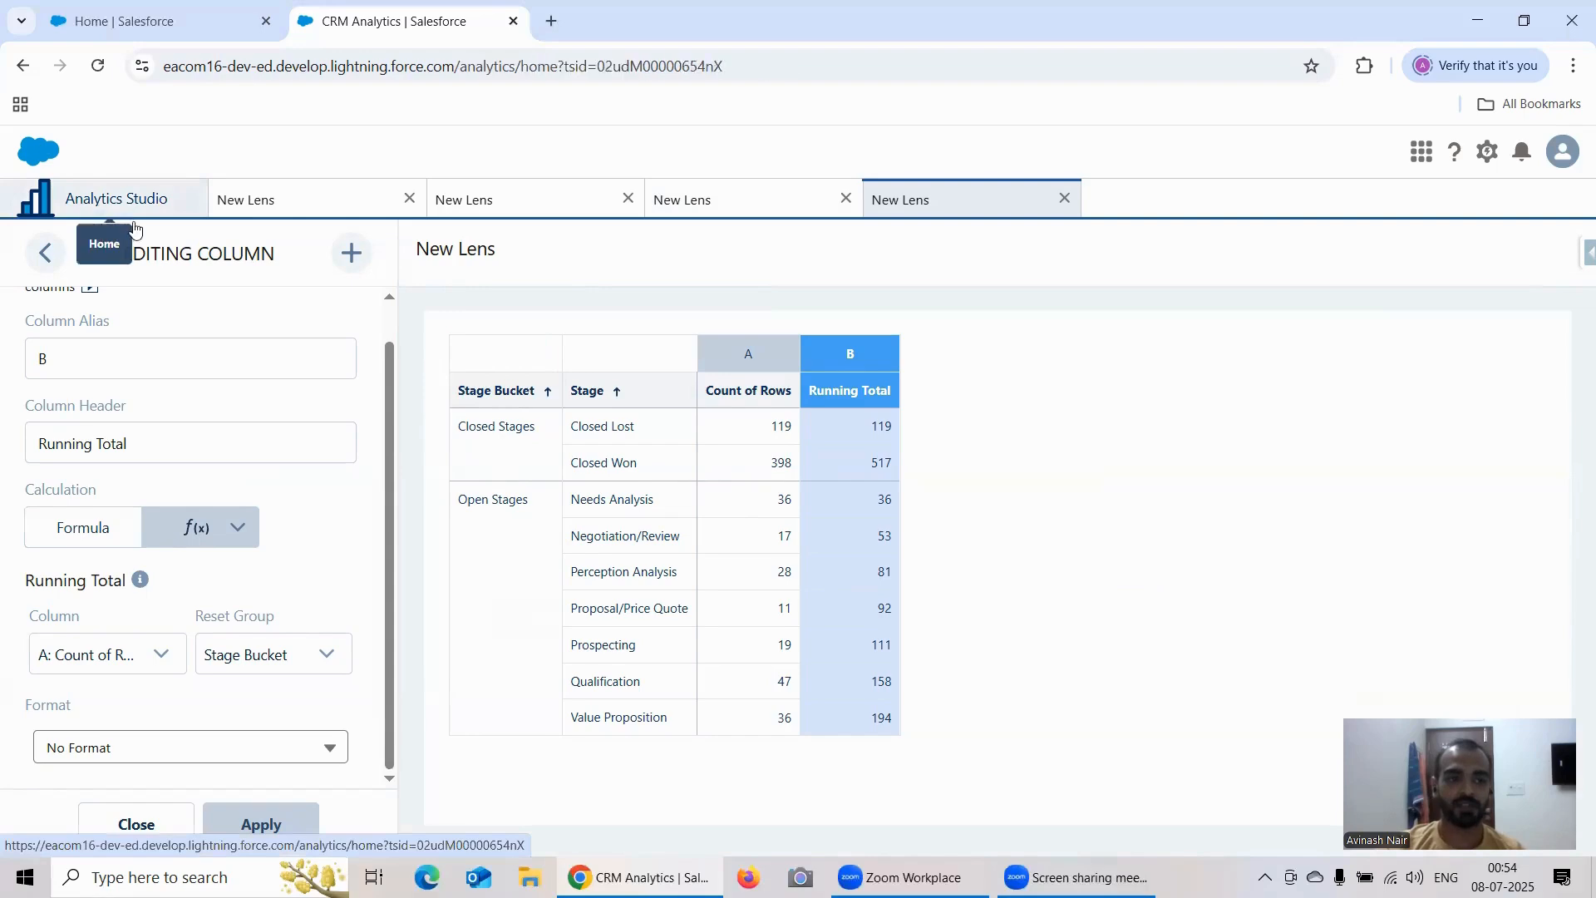
{"action": "left_click", "coordinate": [346, 445]}
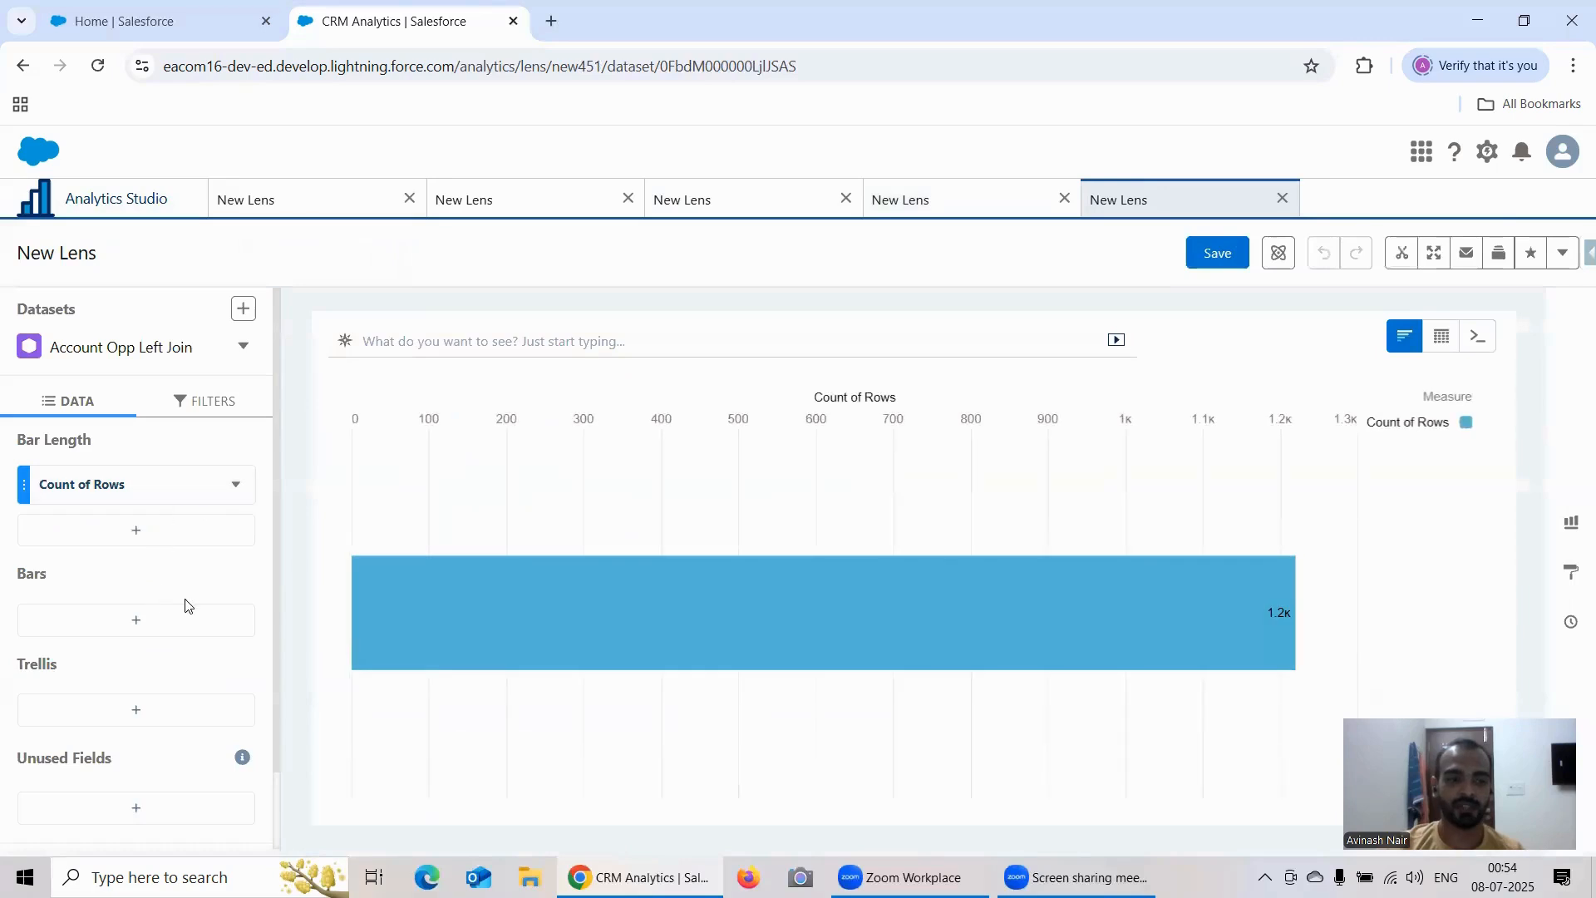
{"action": "left_click", "coordinate": [170, 625]}
{"action": "scroll", "coordinate": [363, 488], "scroll_direction": "down", "scroll_amount": 5}
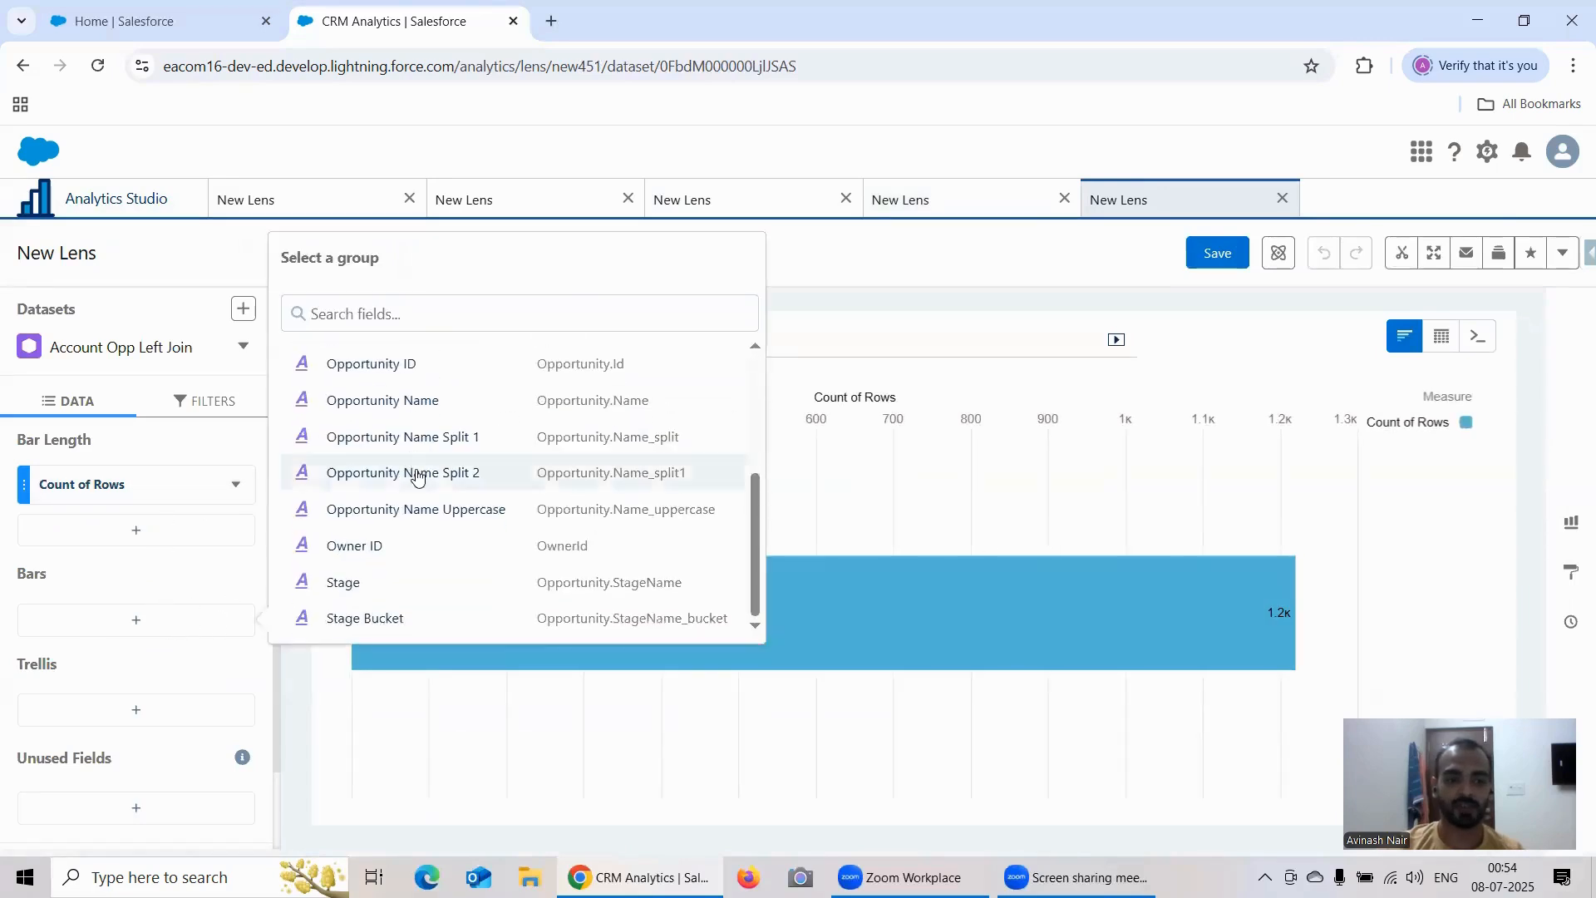
{"action": "left_click", "coordinate": [395, 625]}
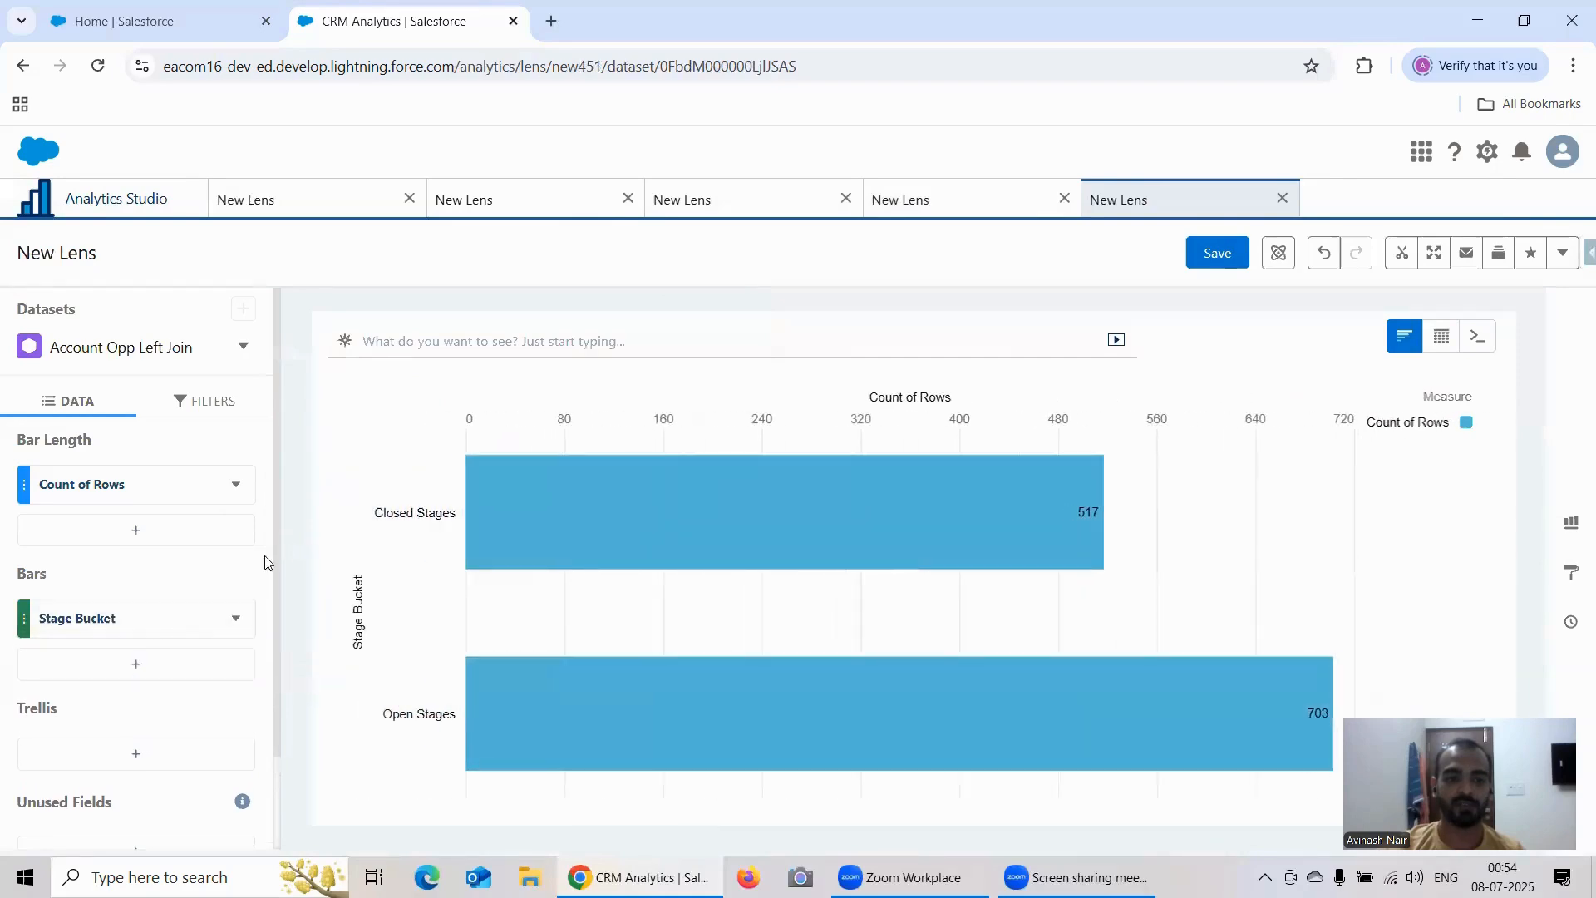
{"action": "scroll", "coordinate": [338, 534], "scroll_direction": "down", "scroll_amount": 3}
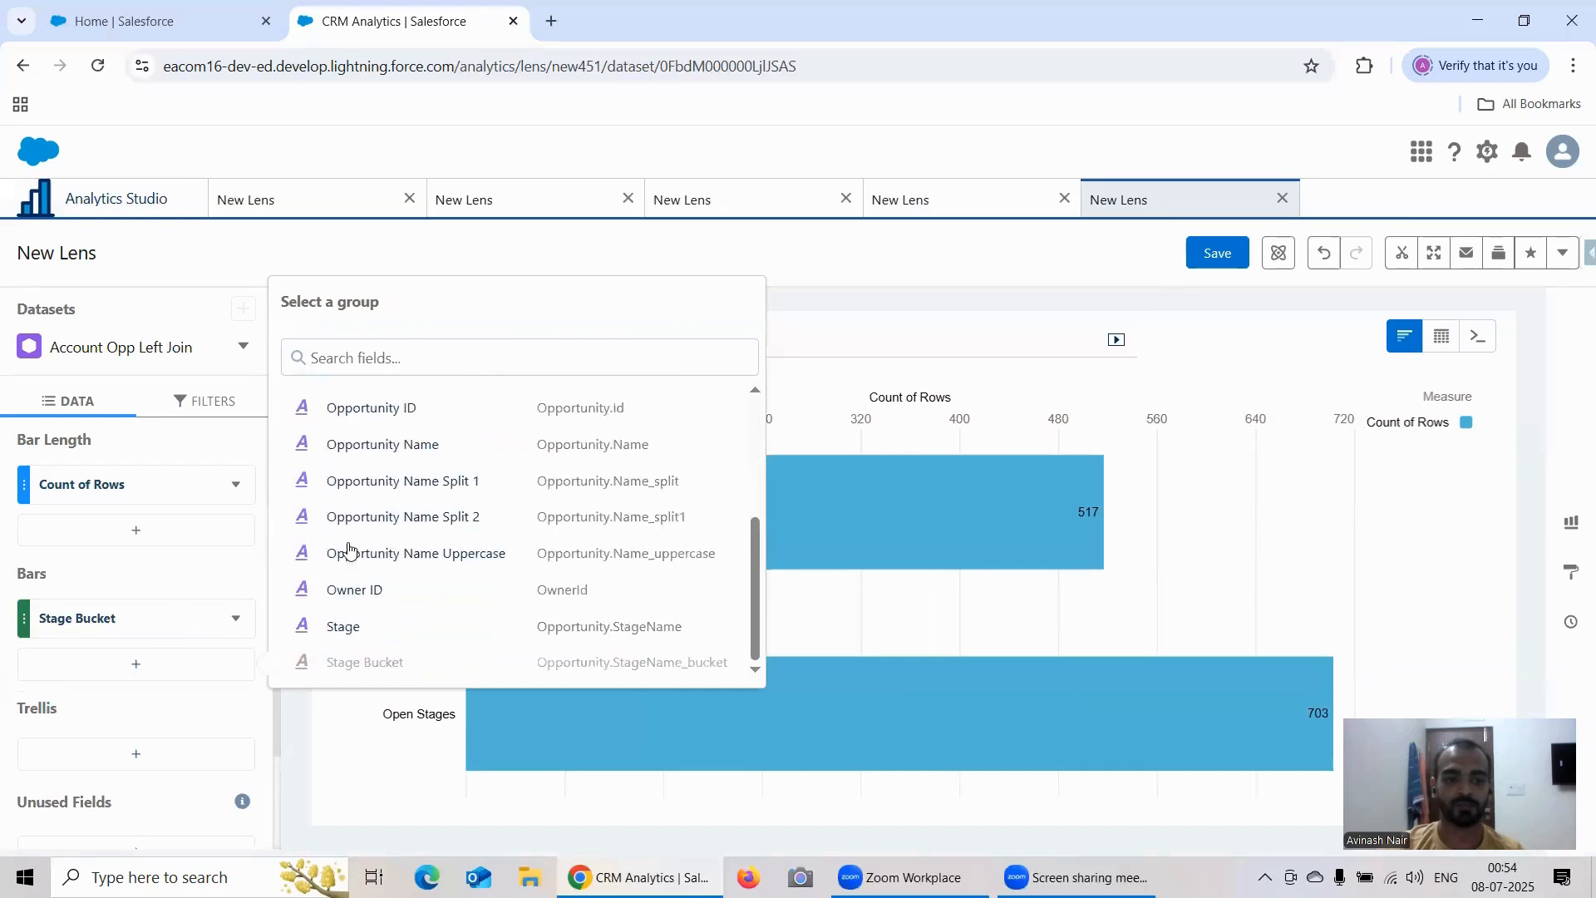
{"action": "left_click", "coordinate": [387, 622]}
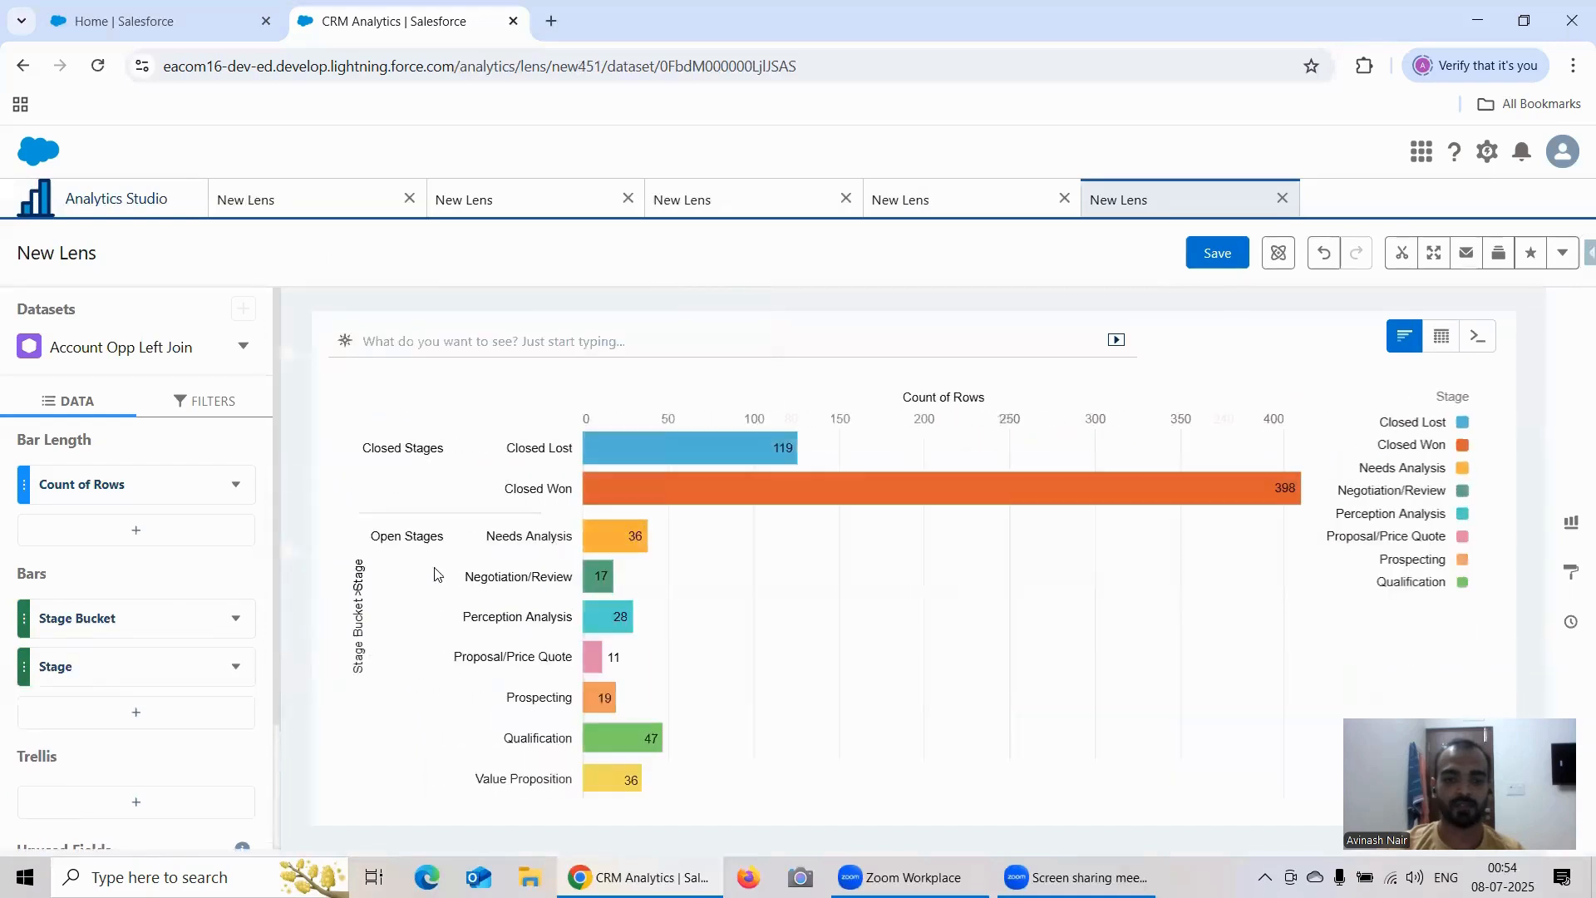
Step: Add a formula column that calculates Rank Within Group on Count of Rows in descending order, with Stage Bucket as the reset group
{"action": "left_click", "coordinate": [143, 540]}
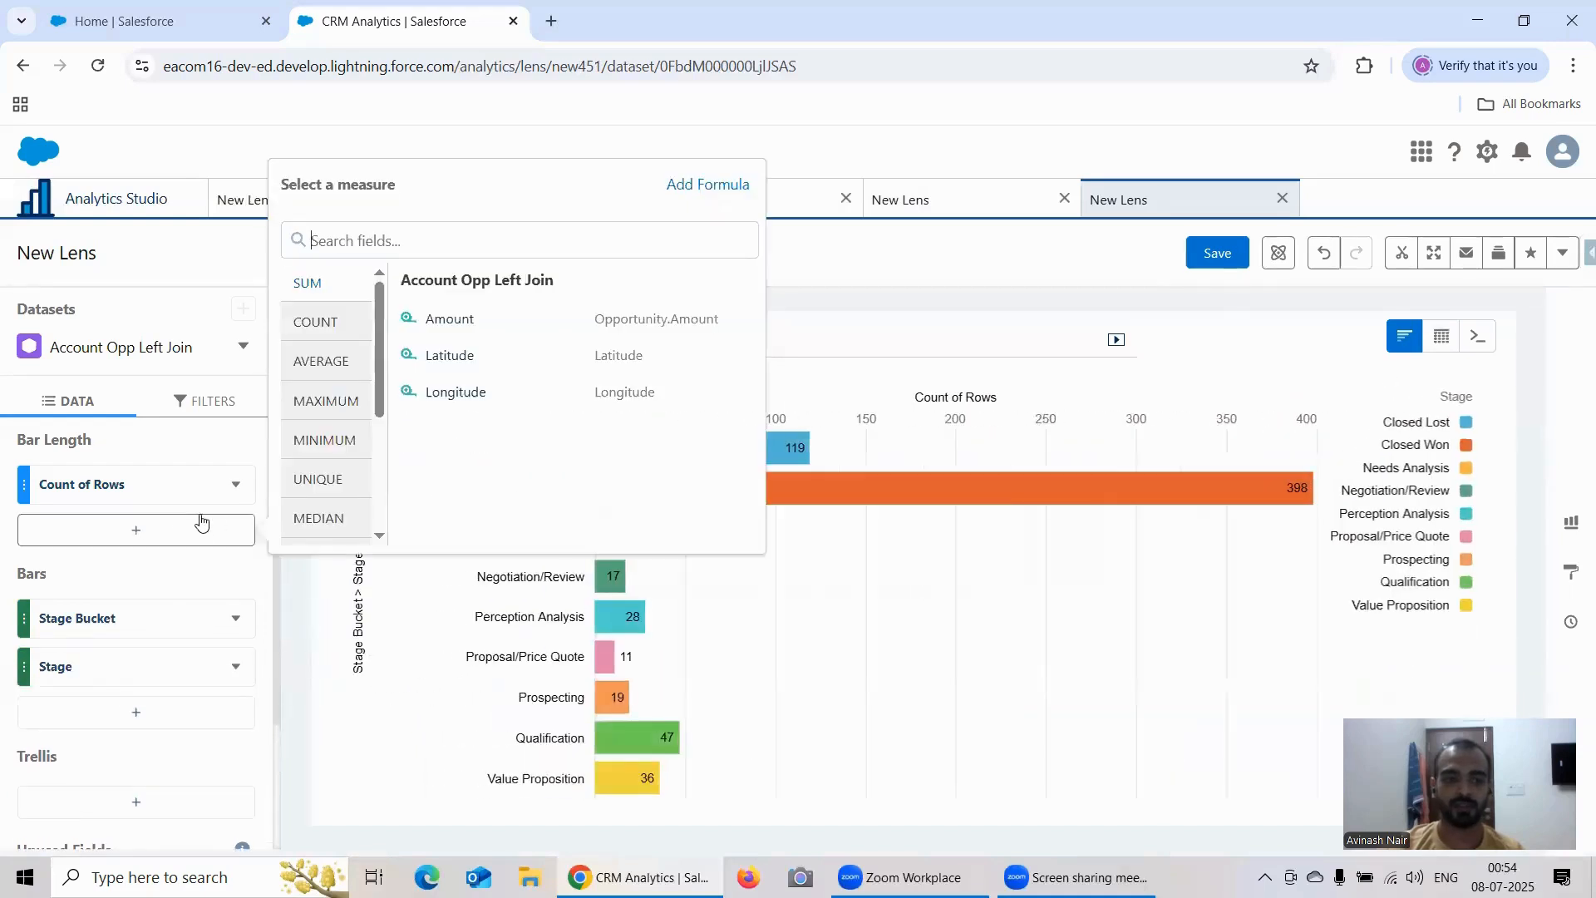
{"action": "left_click", "coordinate": [711, 185]}
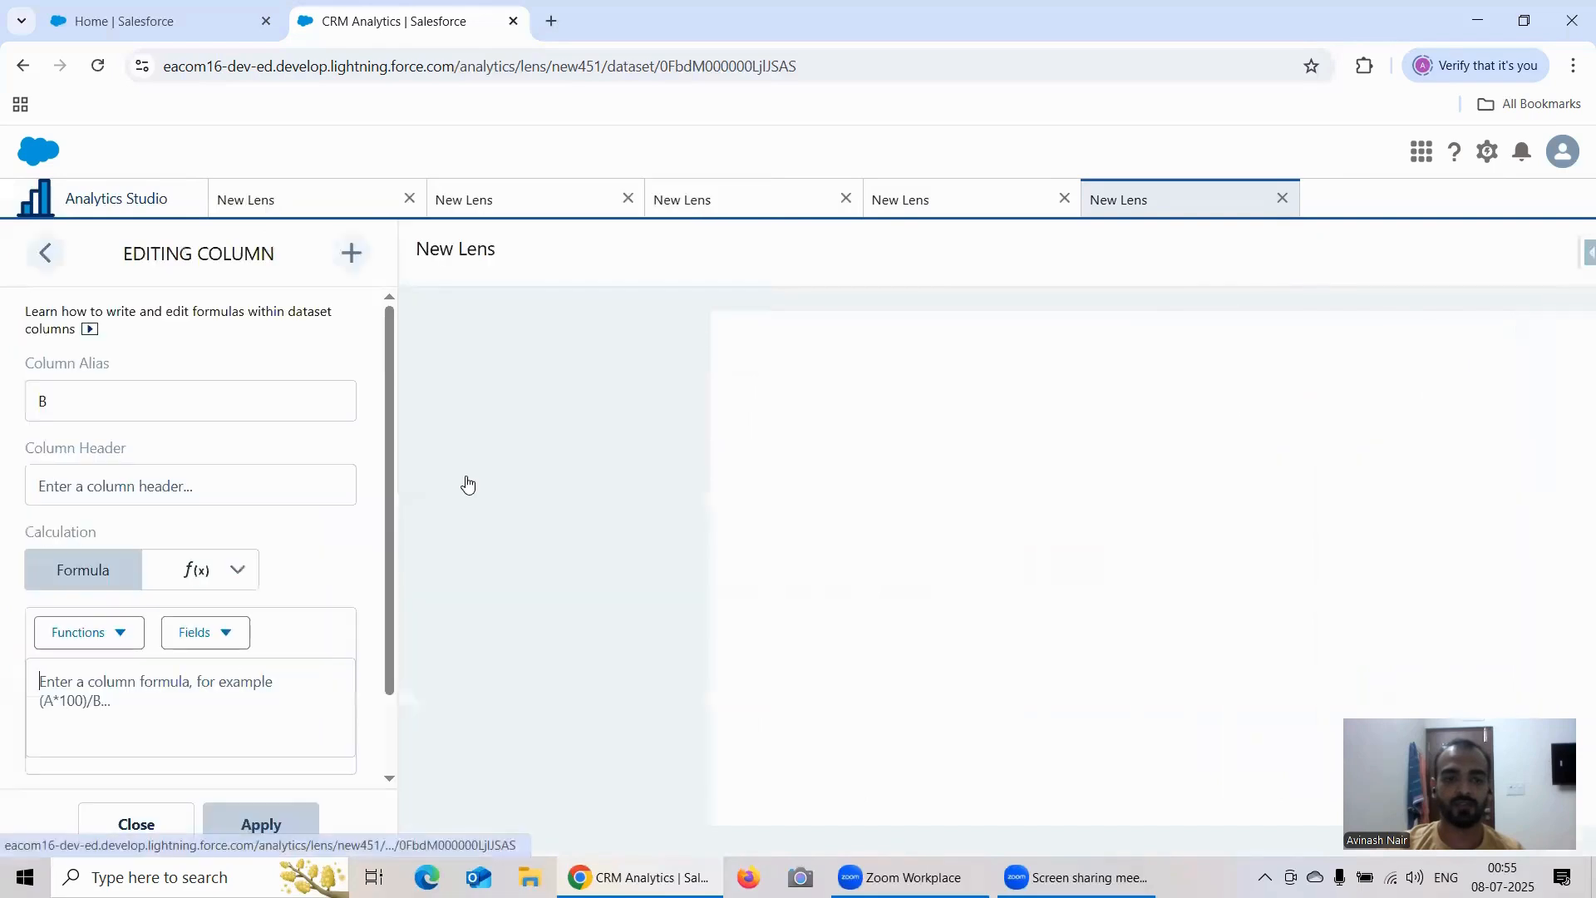
{"action": "left_click", "coordinate": [198, 570]}
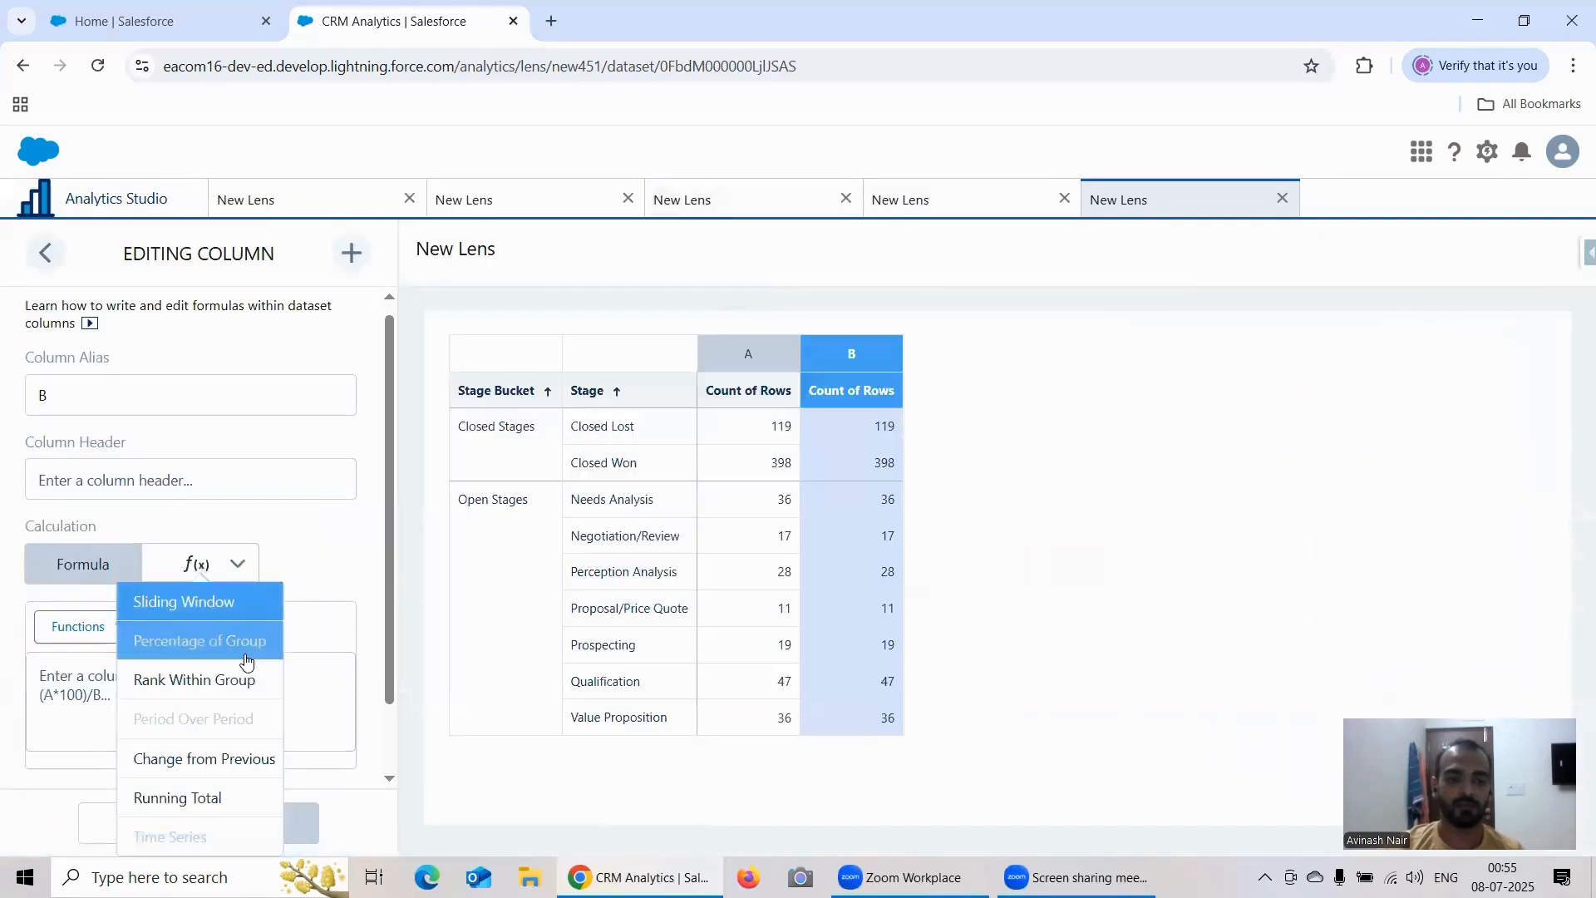
{"action": "scroll", "coordinate": [212, 648], "scroll_direction": "down", "scroll_amount": 1}
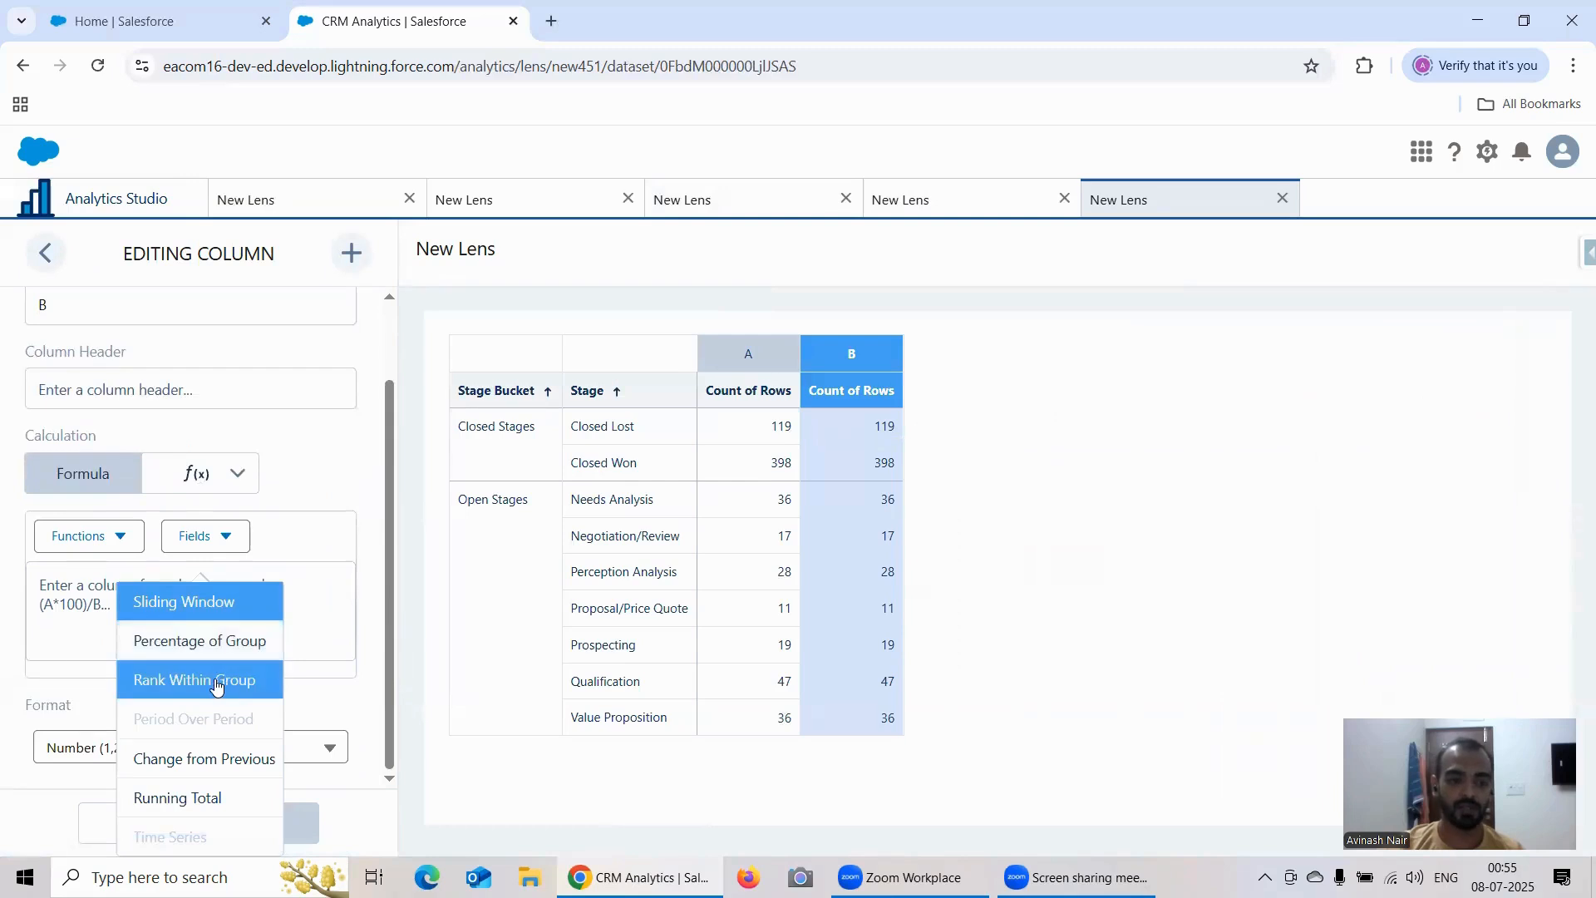
{"action": "left_click", "coordinate": [230, 684]}
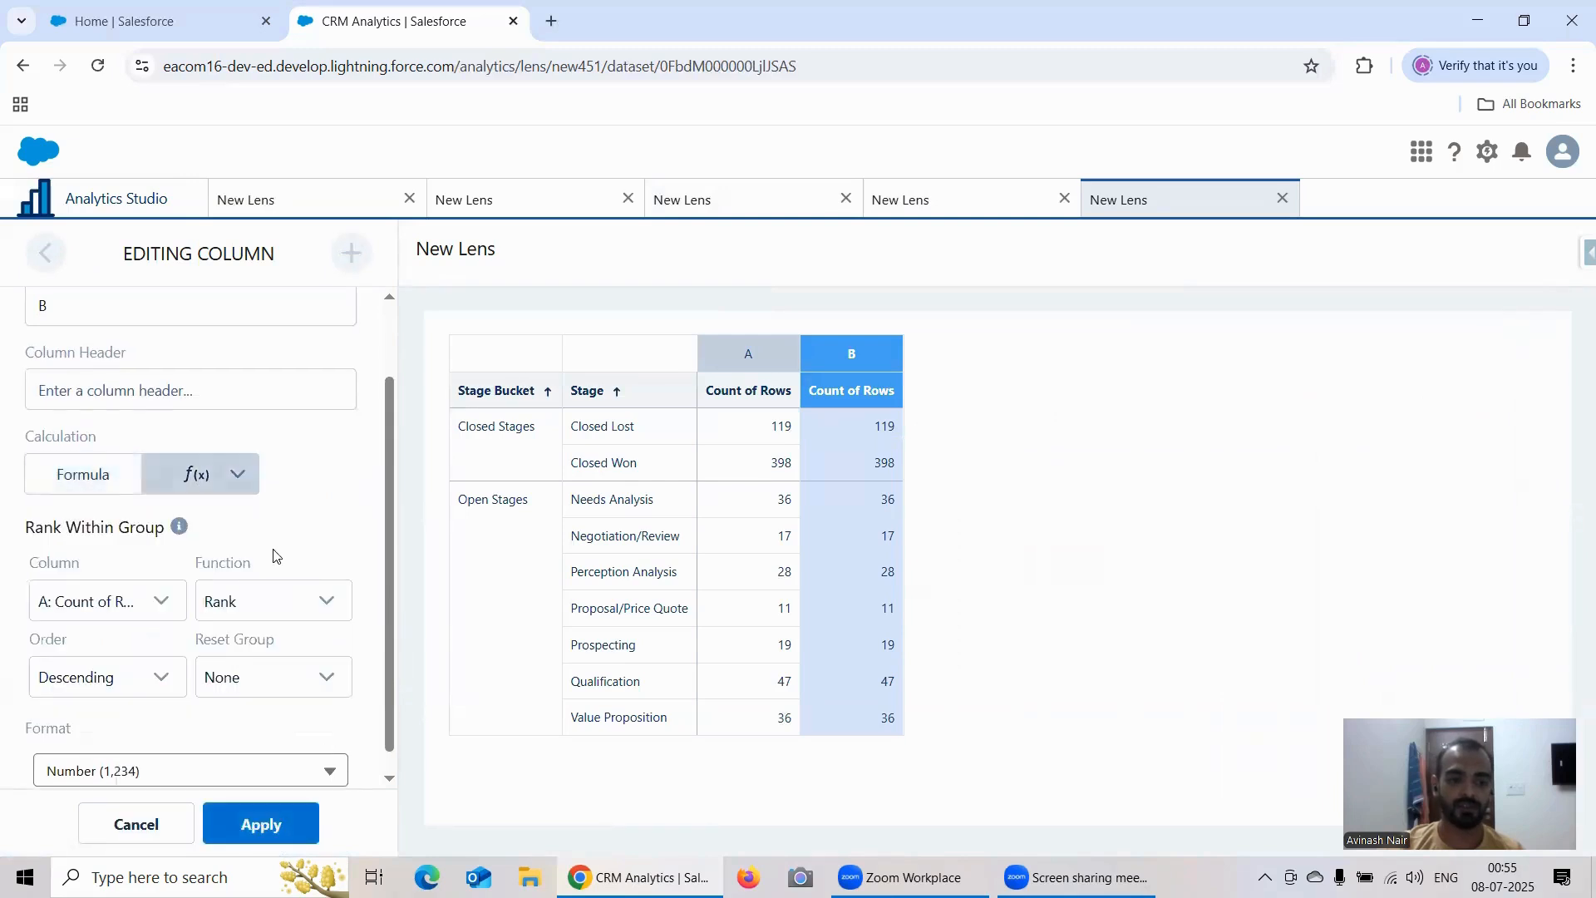
{"action": "scroll", "coordinate": [250, 574], "scroll_direction": "down", "scroll_amount": 1}
{"action": "left_click", "coordinate": [250, 657]}
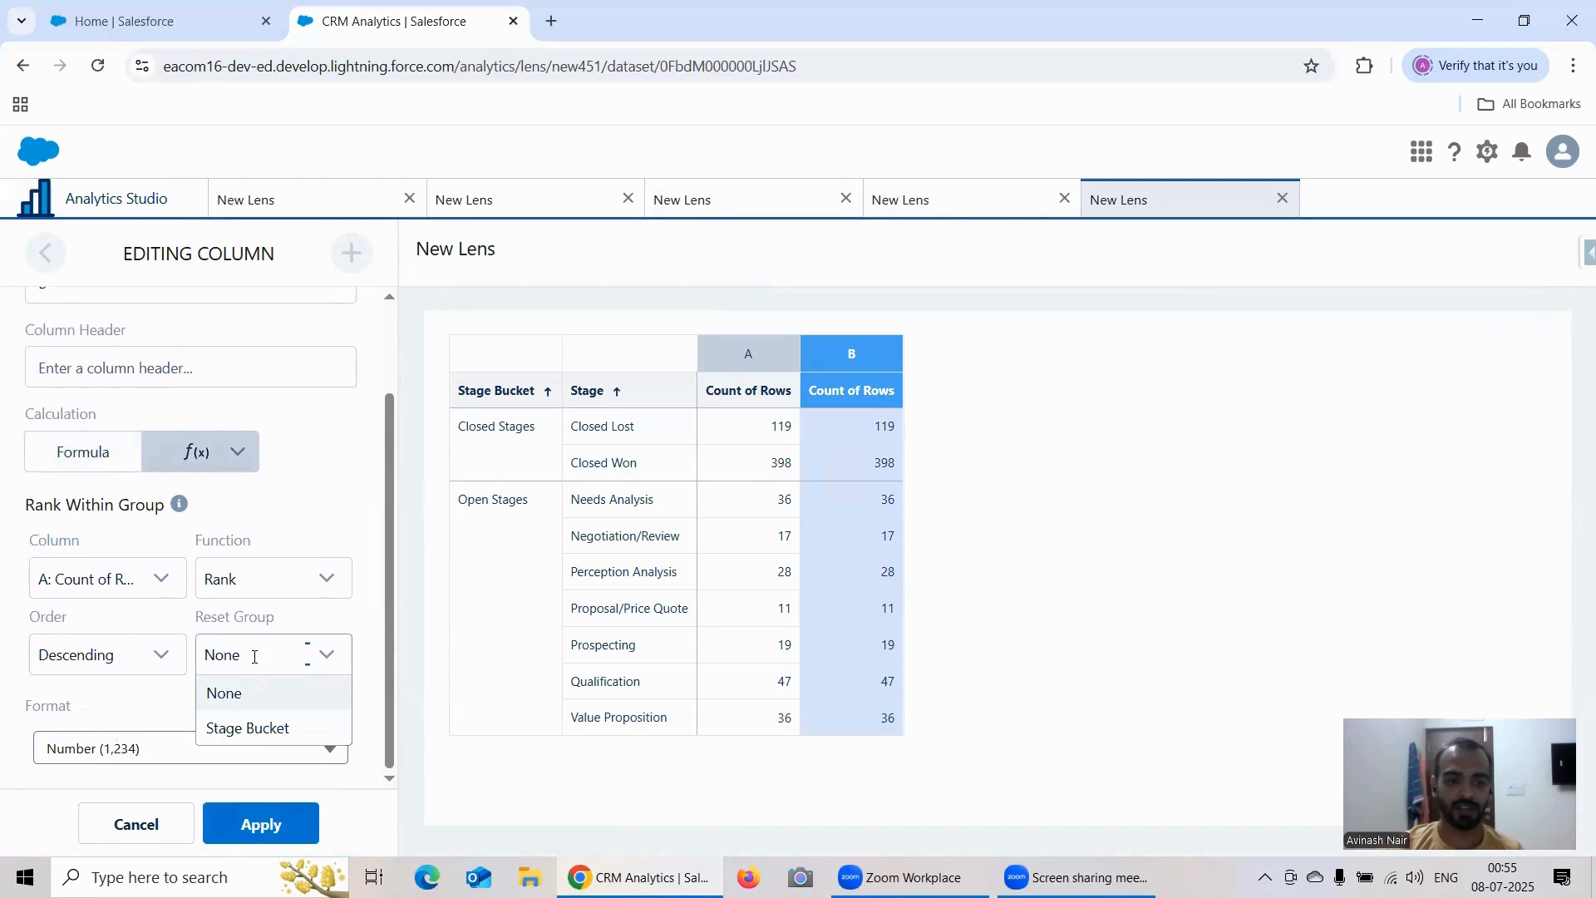
{"action": "left_click", "coordinate": [257, 726]}
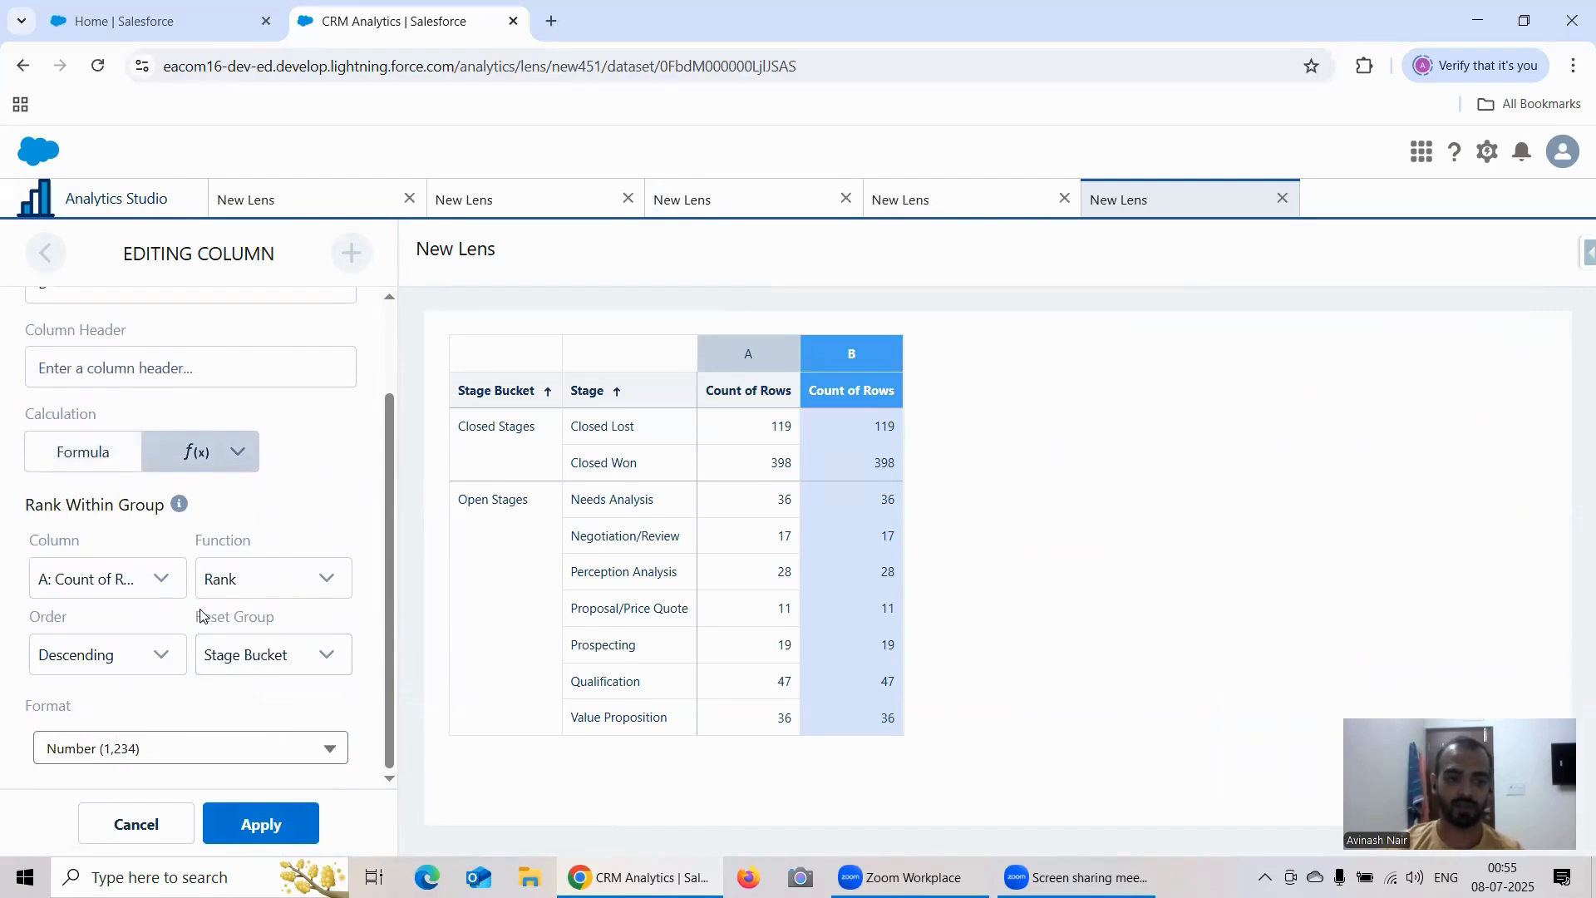
{"action": "left_click", "coordinate": [124, 659]}
{"action": "left_click", "coordinate": [125, 658]}
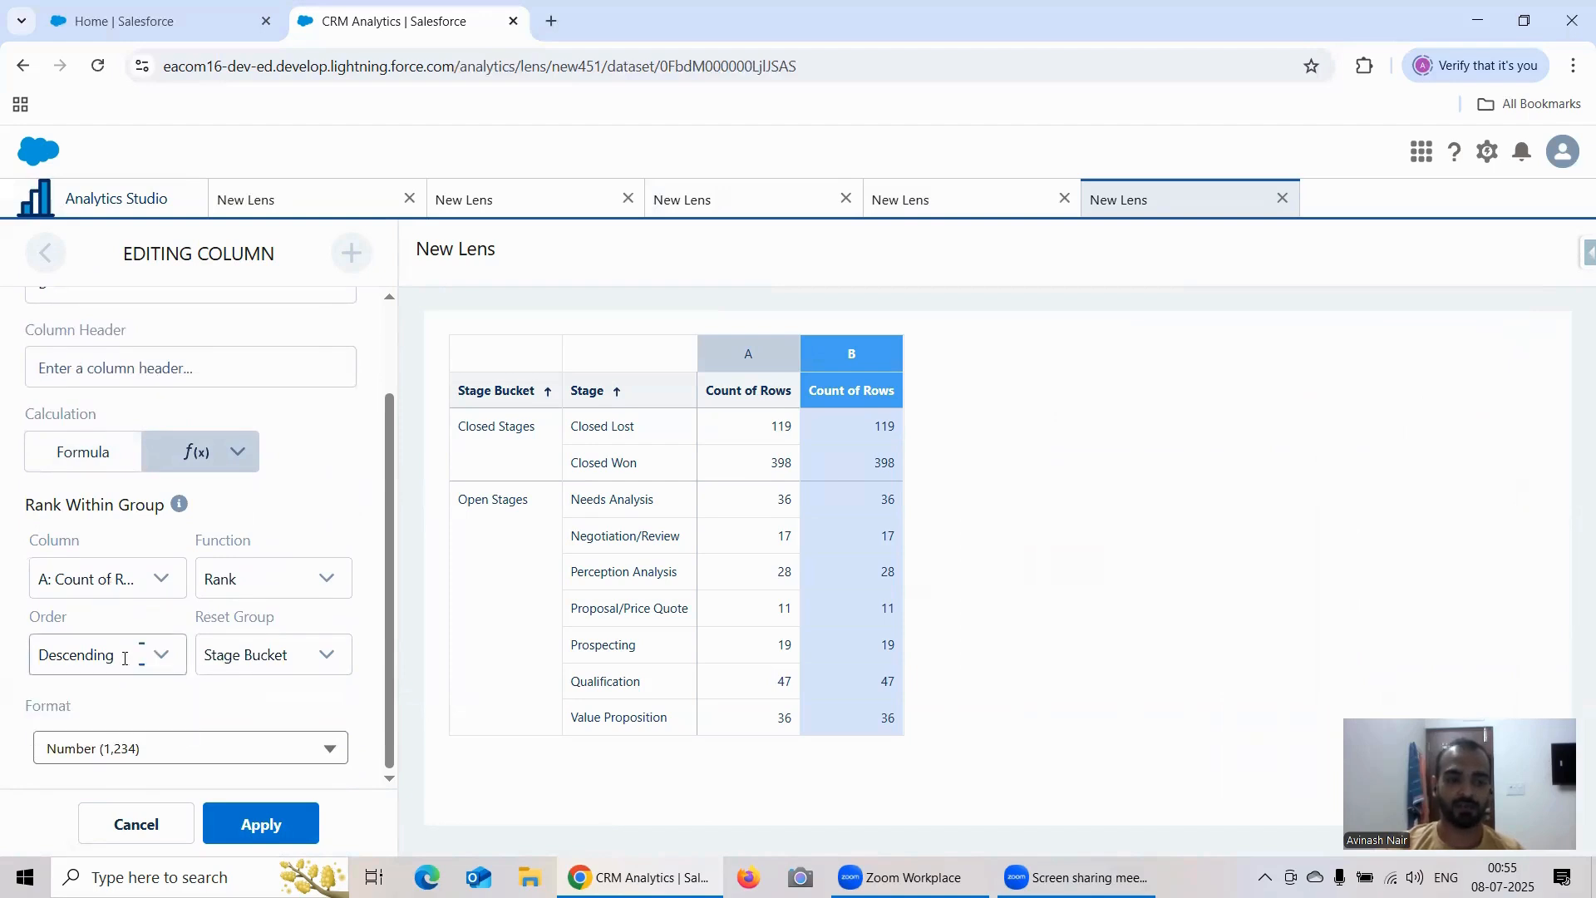
{"action": "scroll", "coordinate": [262, 693], "scroll_direction": "up", "scroll_amount": 2}
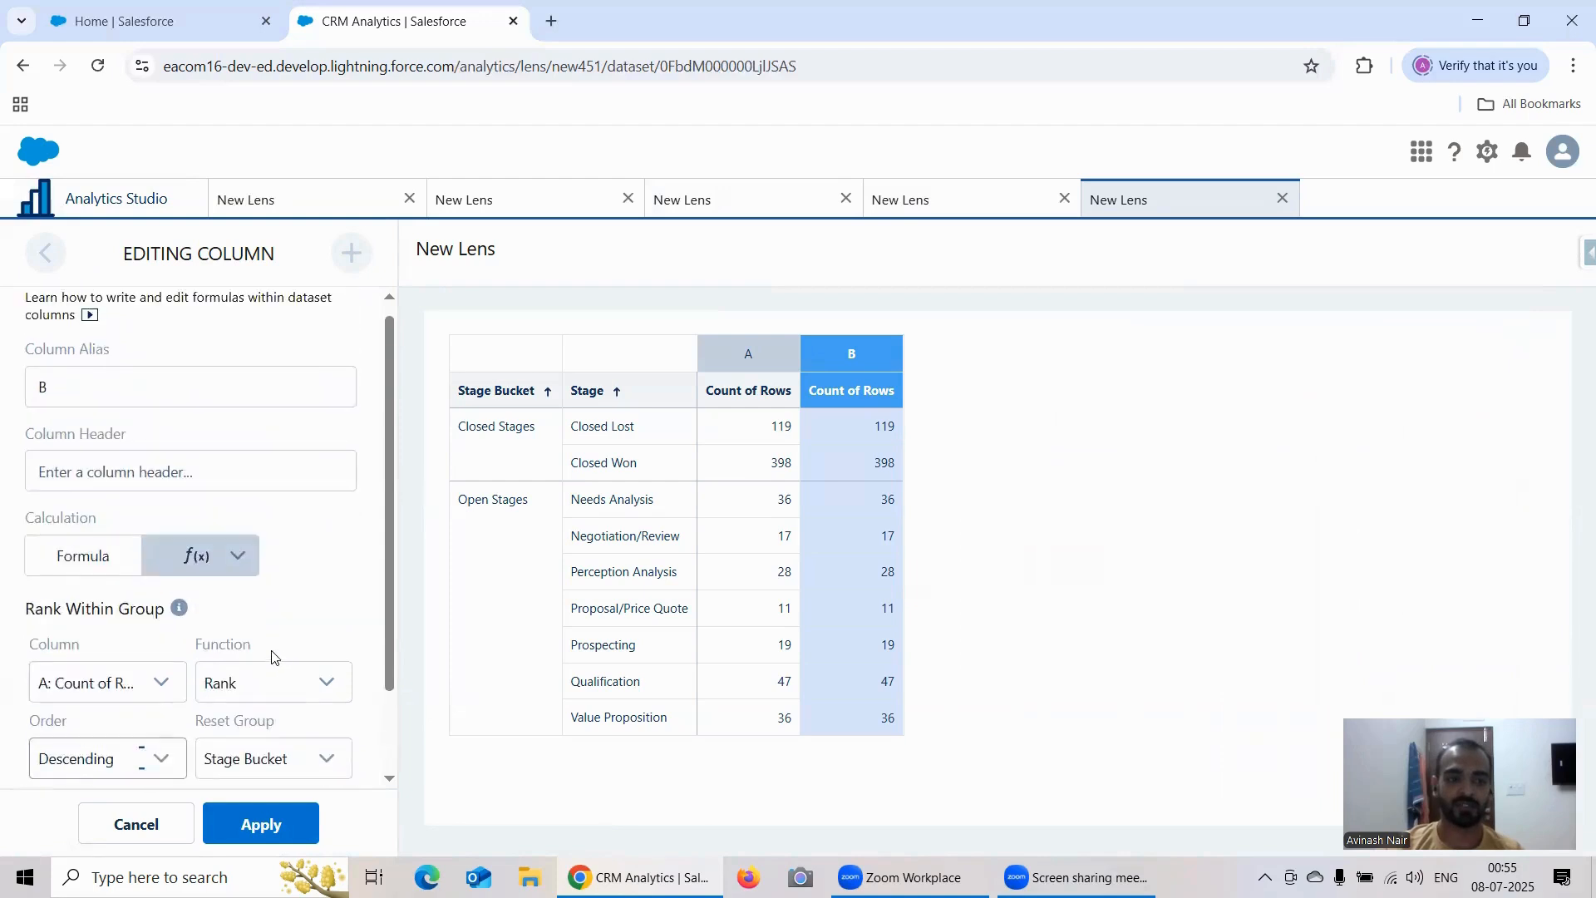
Step: Set the header of column B to "Rank" and apply the column
{"action": "left_click", "coordinate": [180, 466]}
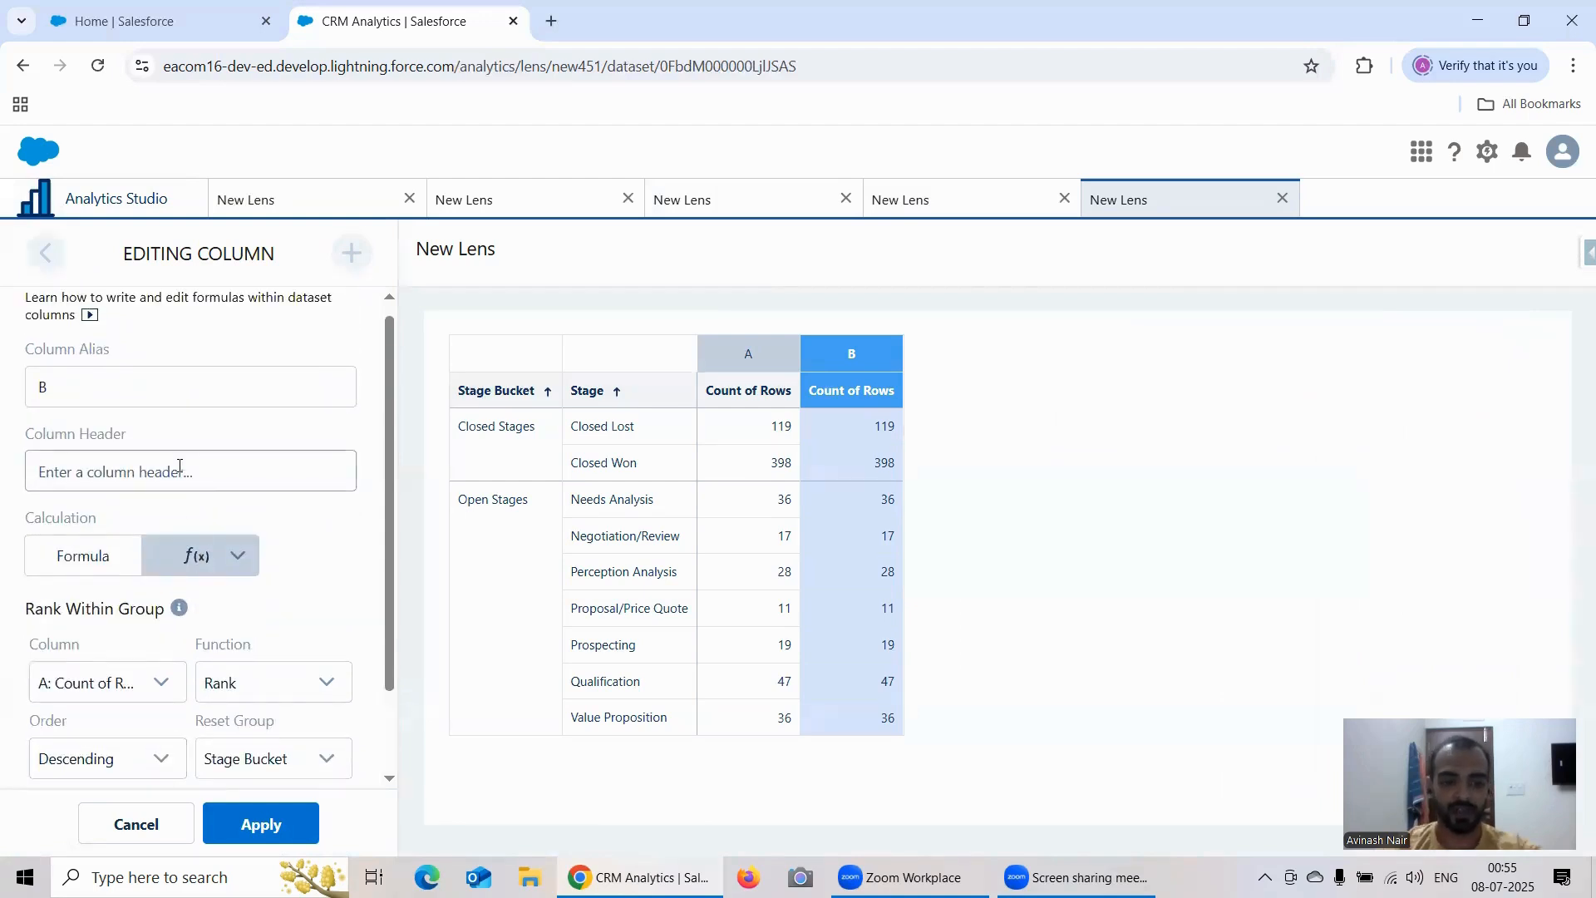
{"action": "type", "text": "Rank"}
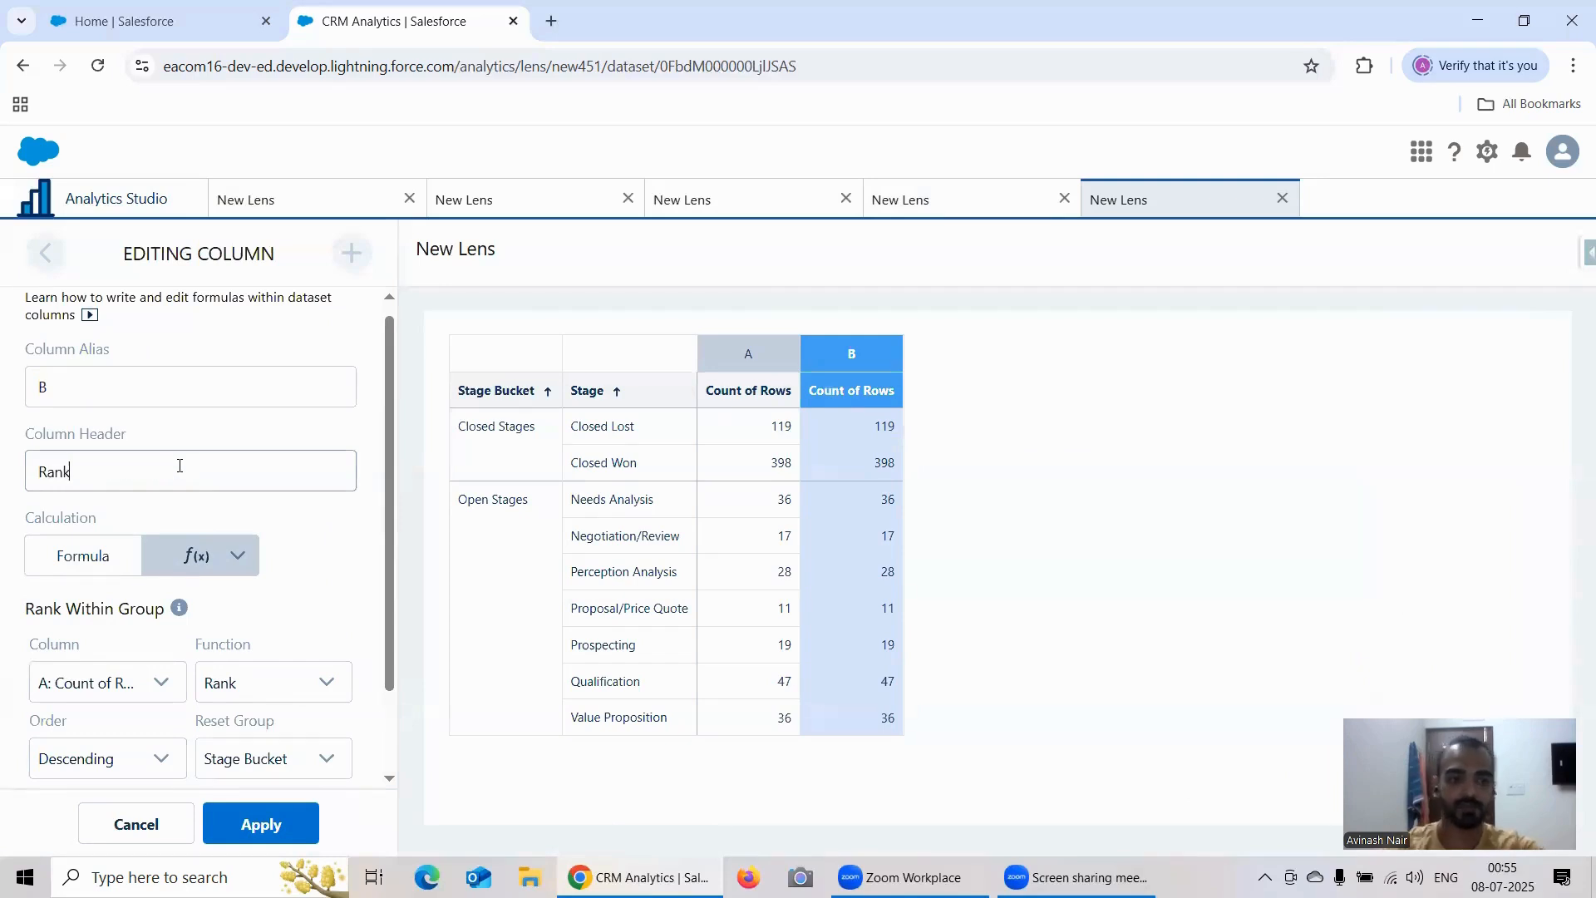
{"action": "scroll", "coordinate": [214, 576], "scroll_direction": "down", "scroll_amount": 2}
{"action": "left_click", "coordinate": [261, 823]}
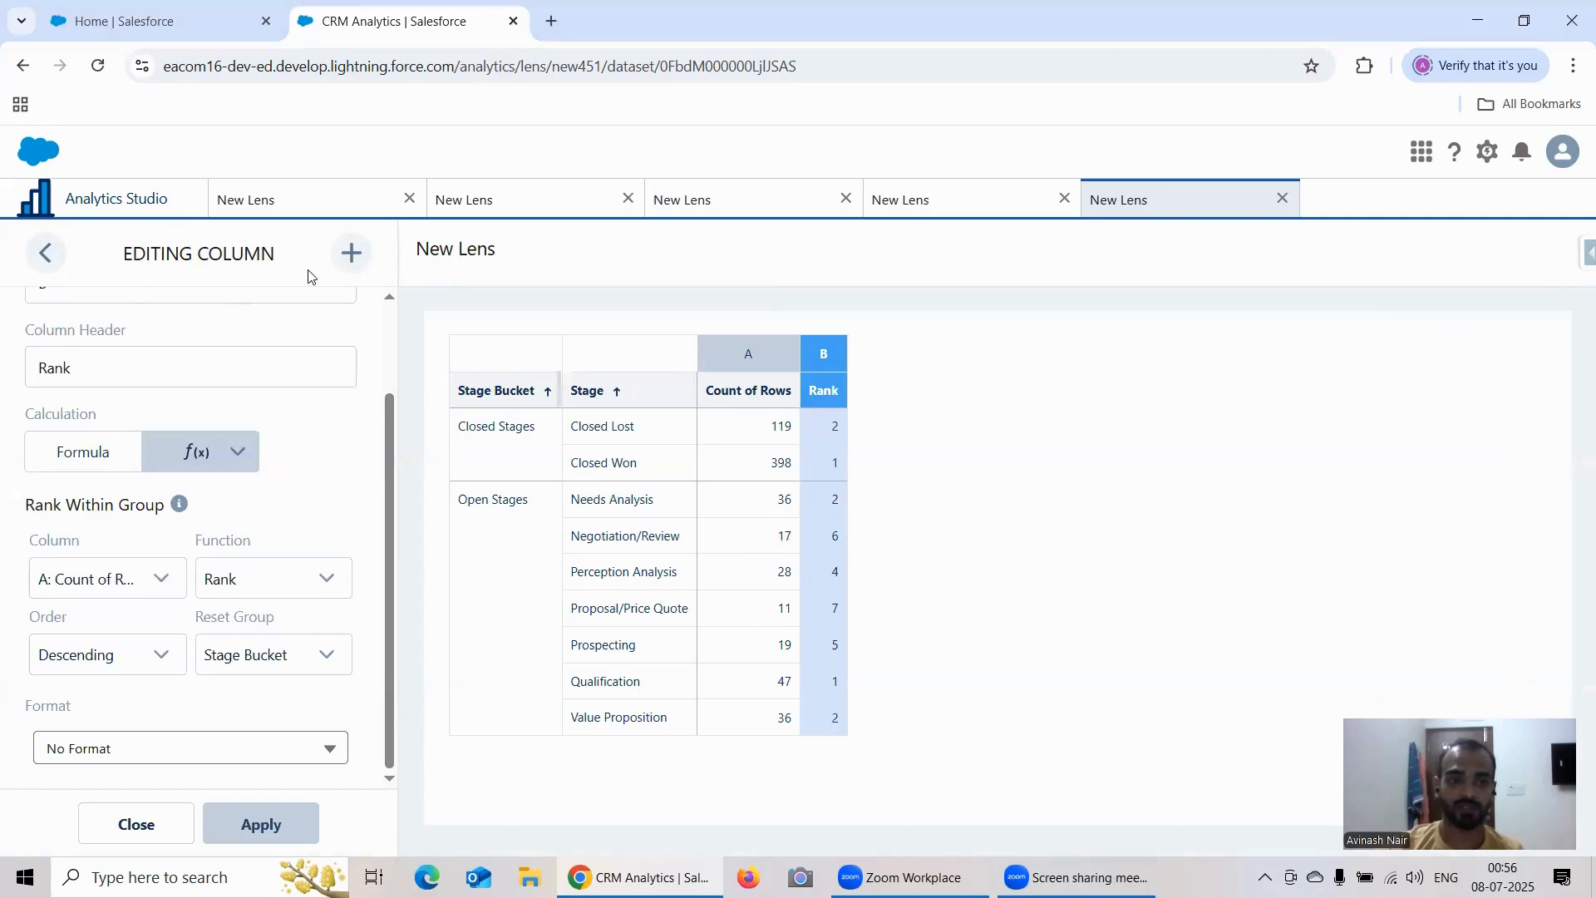
{"action": "left_click", "coordinate": [279, 211]}
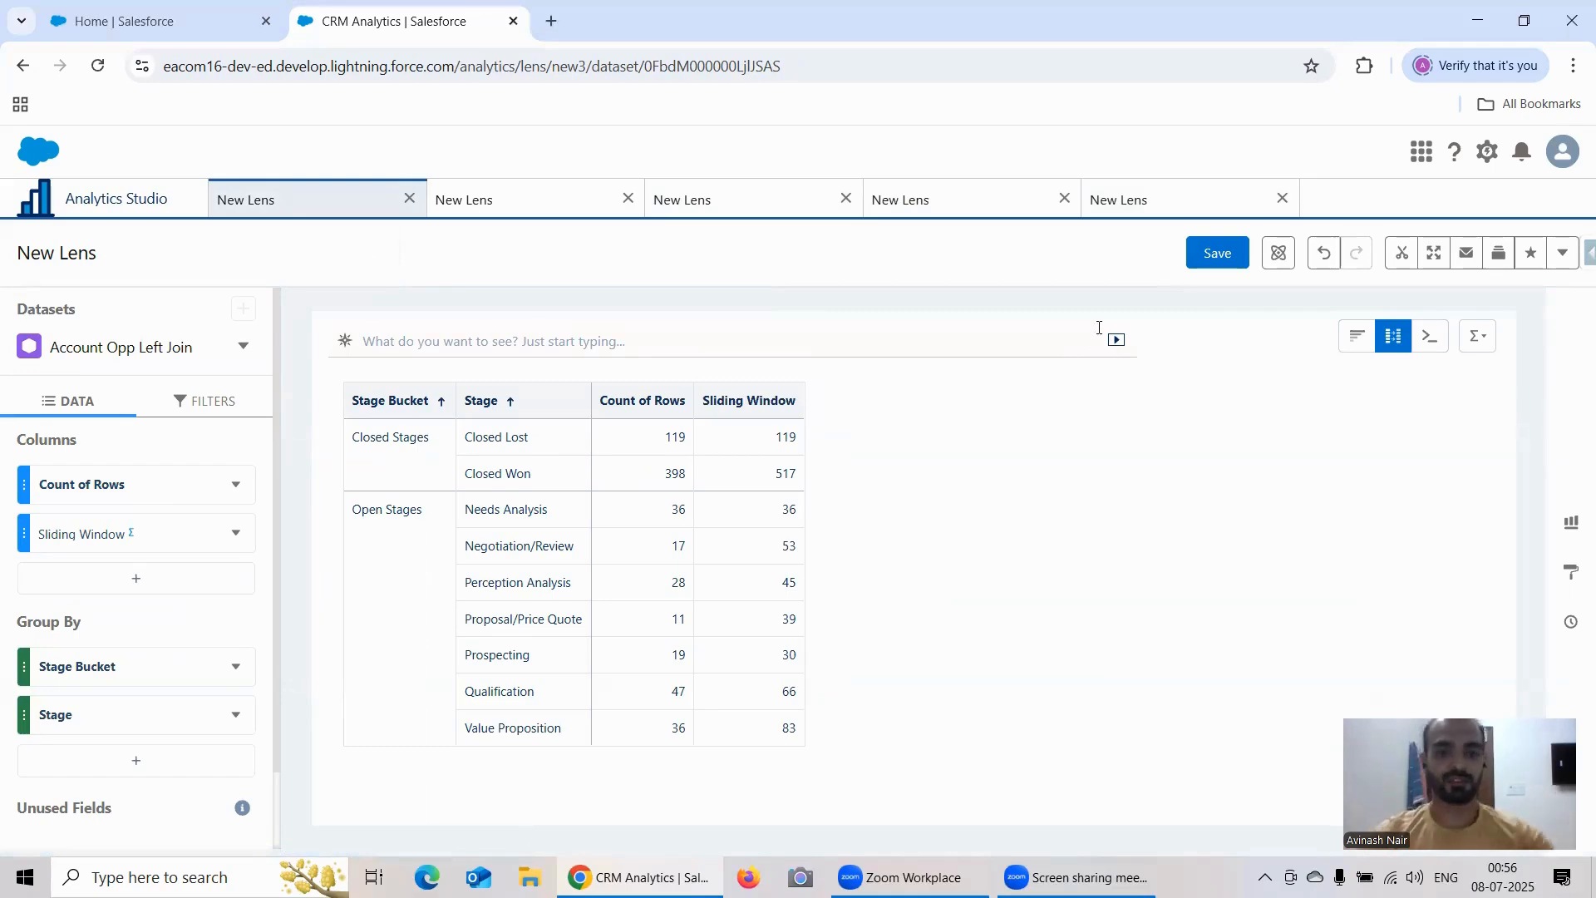
{"action": "left_click", "coordinate": [1209, 258]}
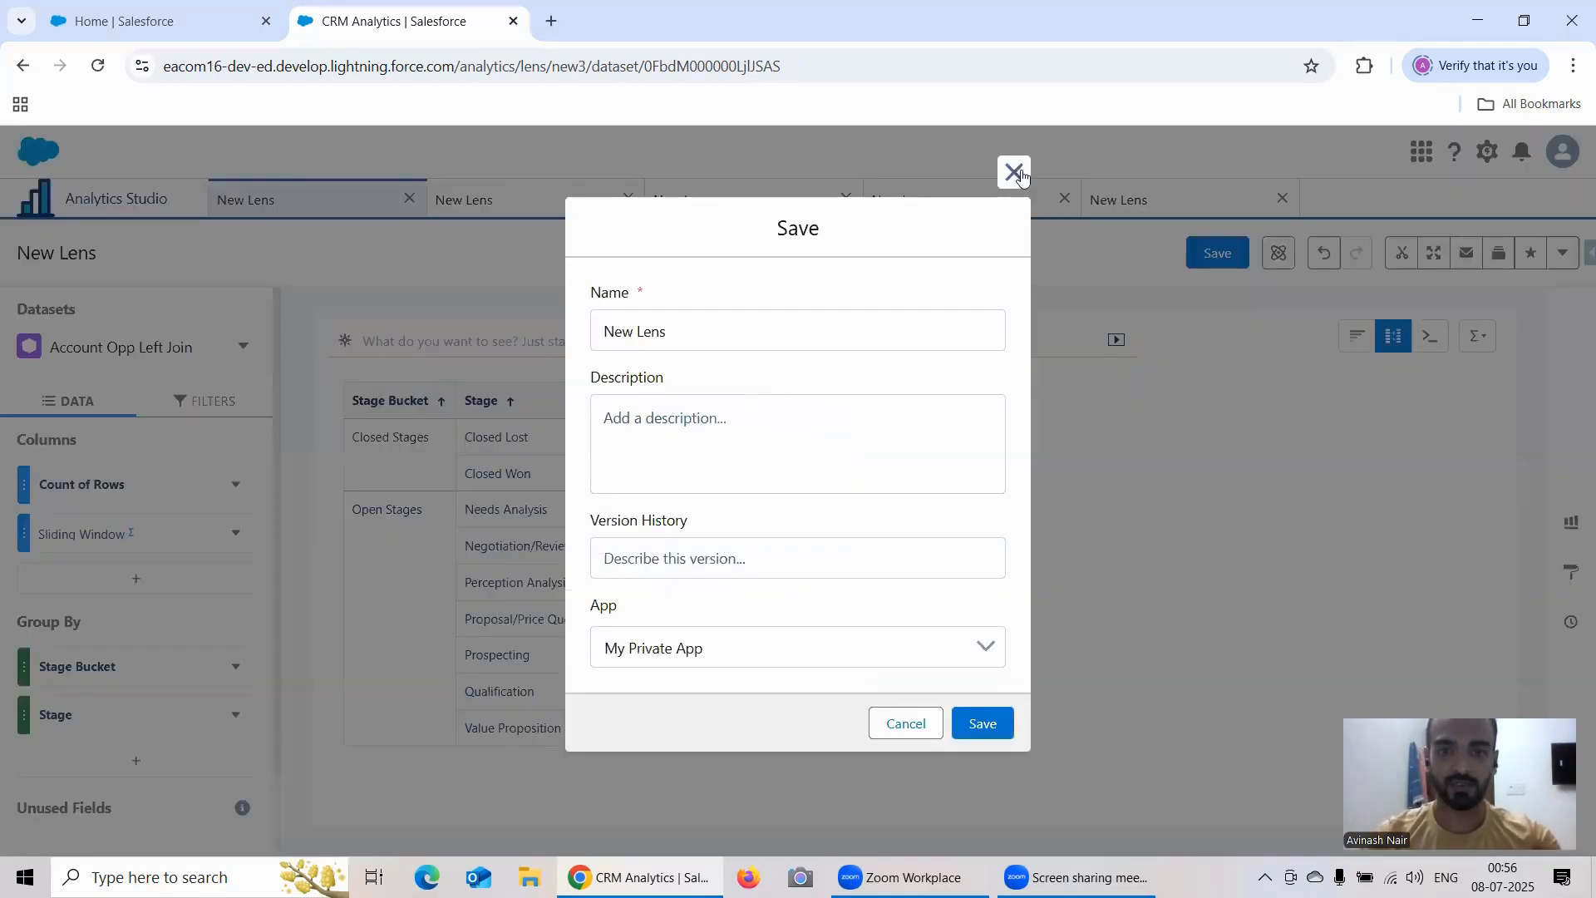
{"action": "left_click", "coordinate": [1011, 172]}
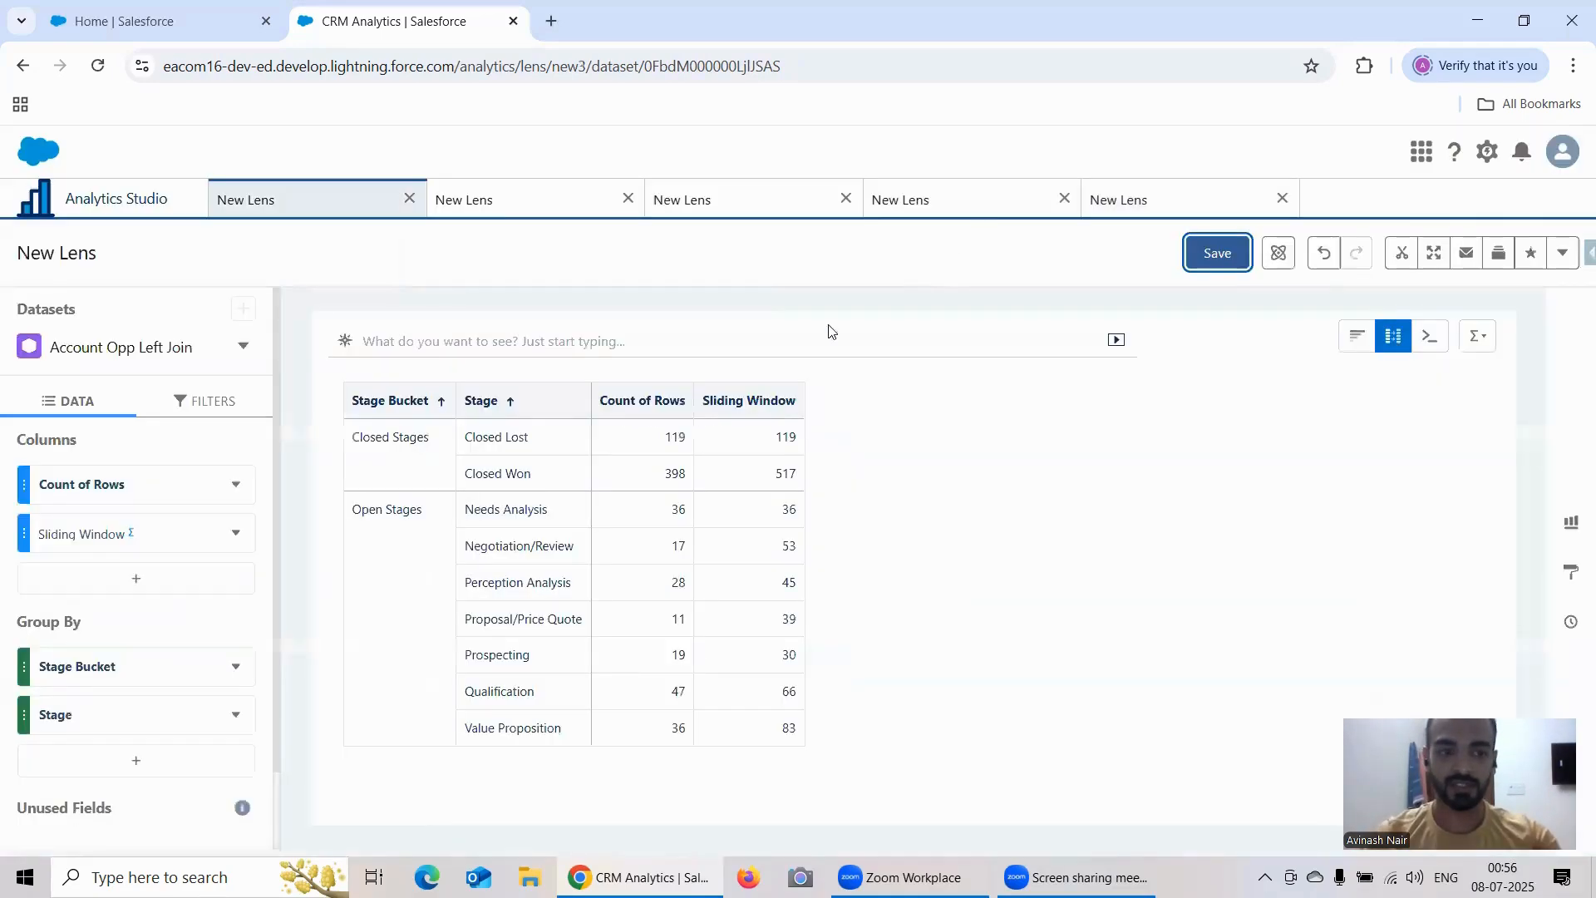
{"action": "left_click", "coordinate": [1118, 208]}
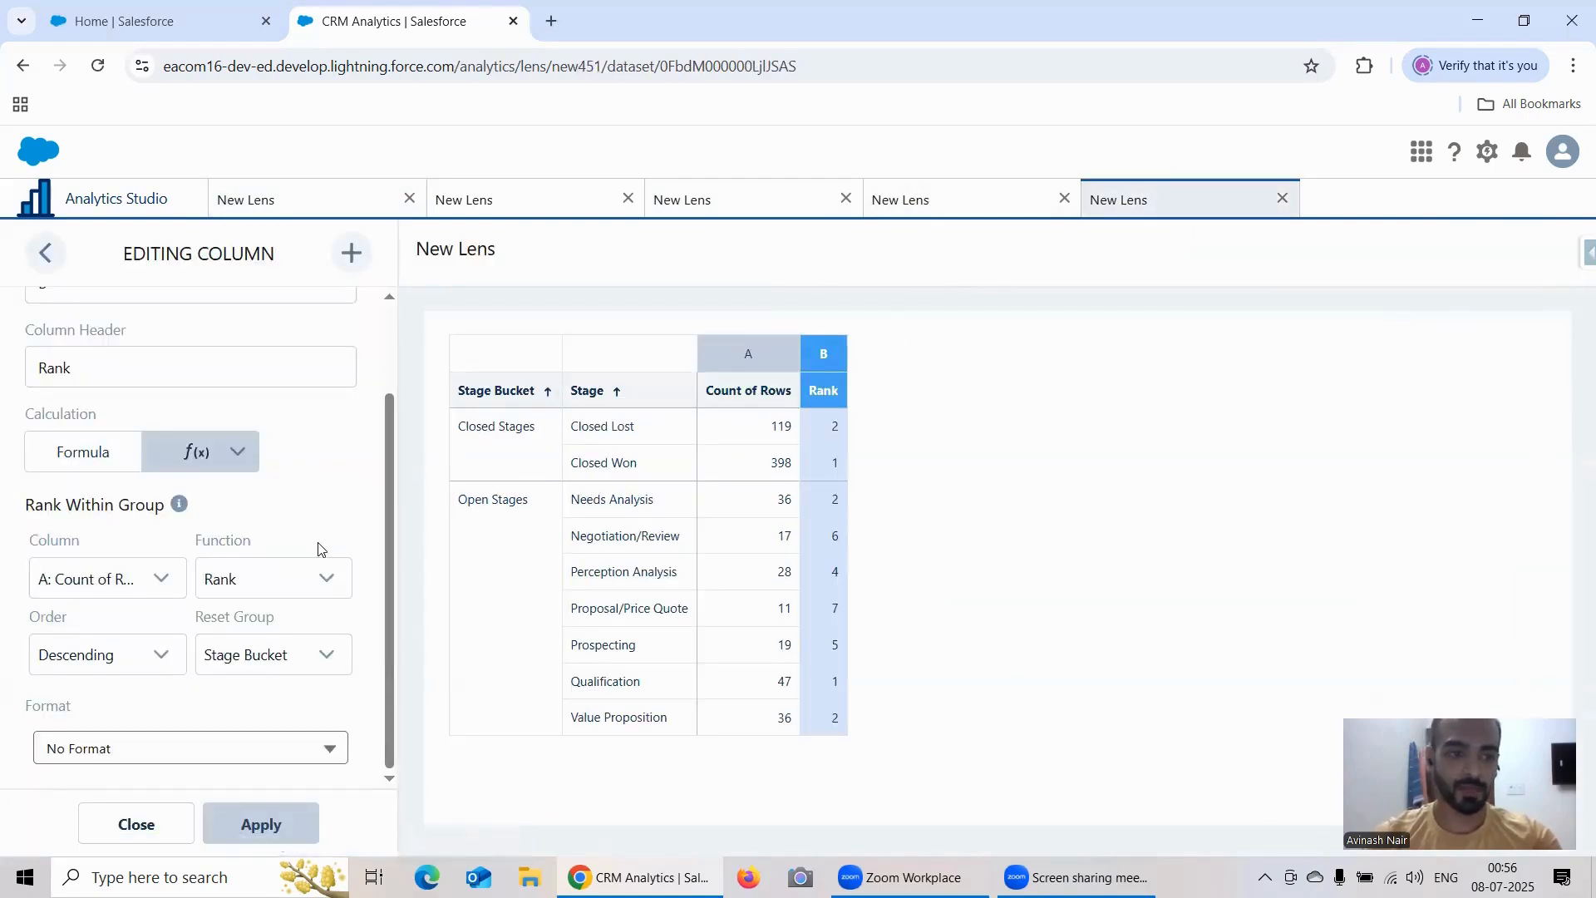
Step: Save the Sliding Window lens as "Sliding Window WIth Reset Group" in the Recipe Dataset app
{"action": "left_click", "coordinate": [281, 198]}
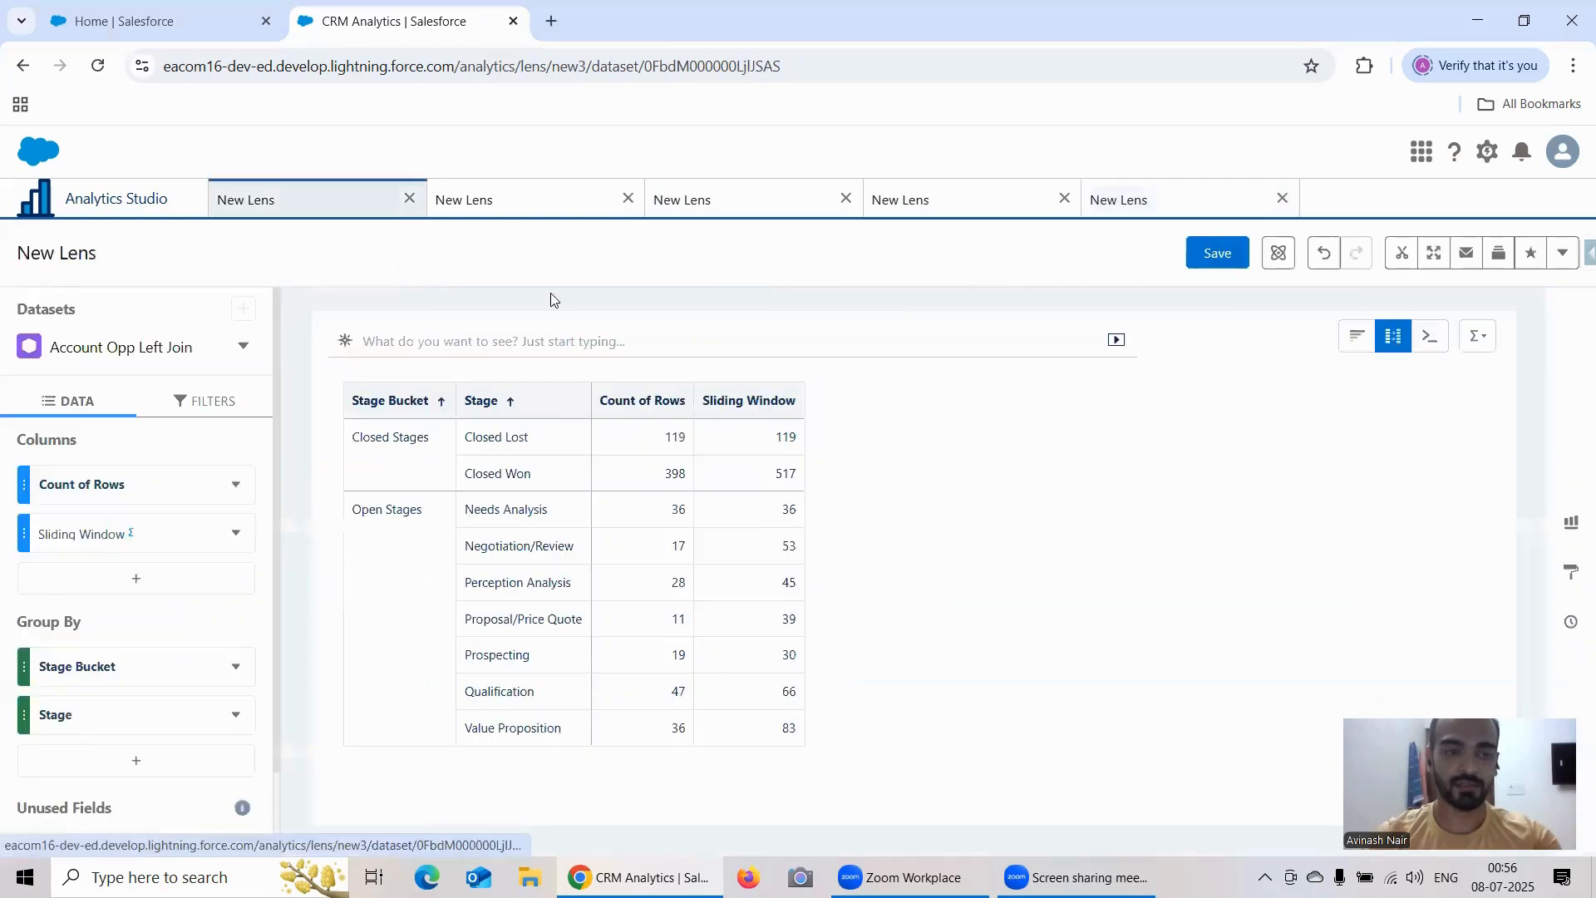
{"action": "left_click", "coordinate": [1218, 257]}
{"action": "triple_click", "coordinate": [682, 330]}
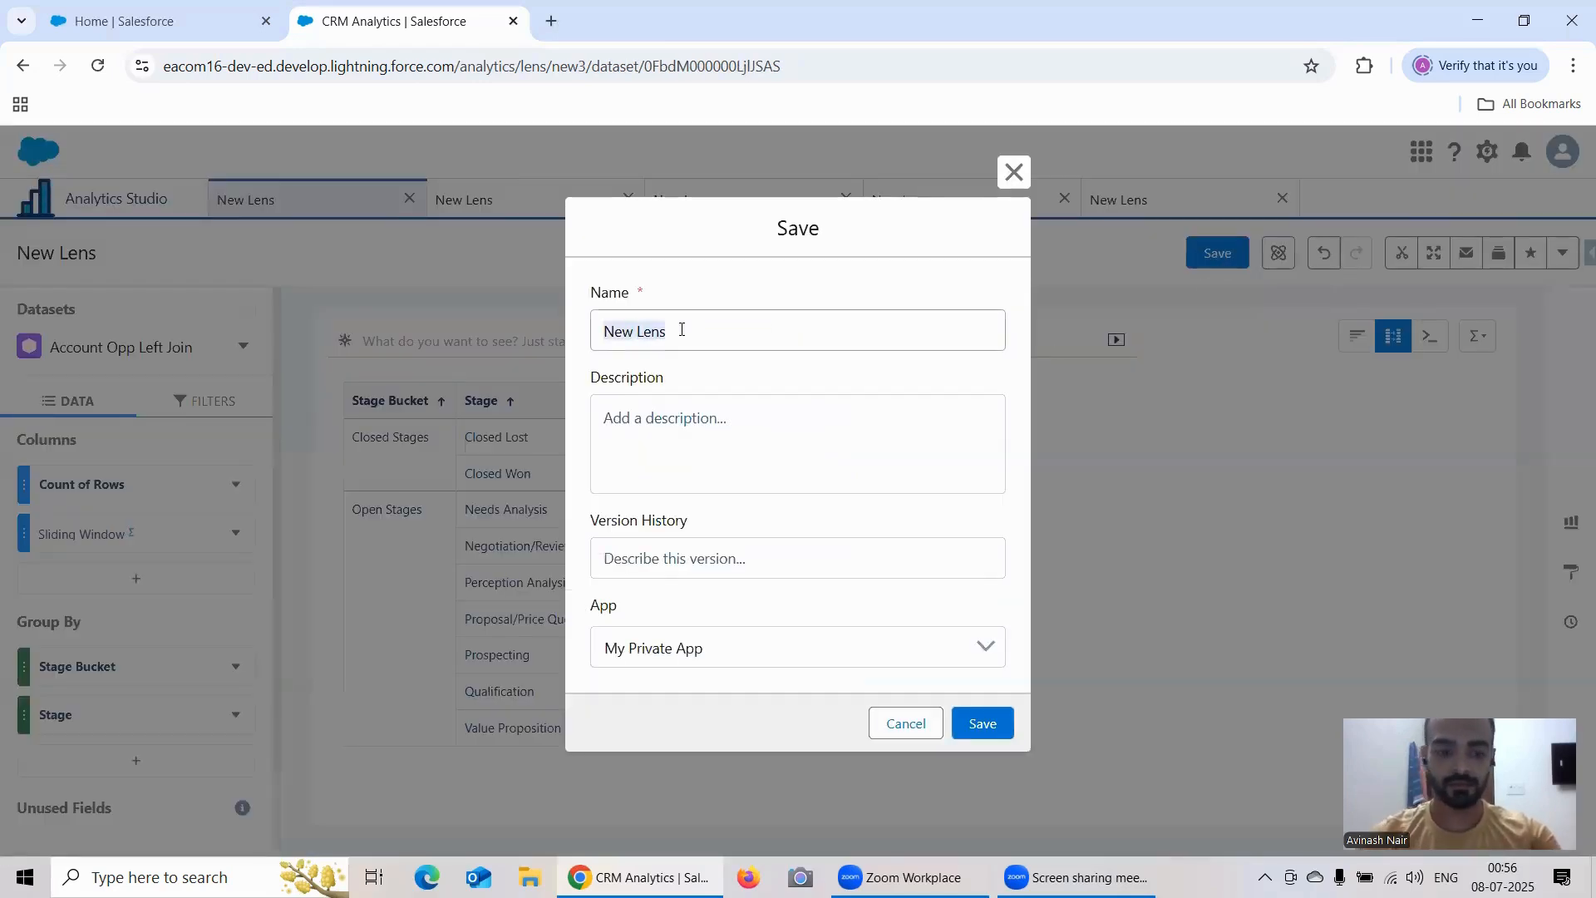
{"action": "type", "text": "Sliding W"}
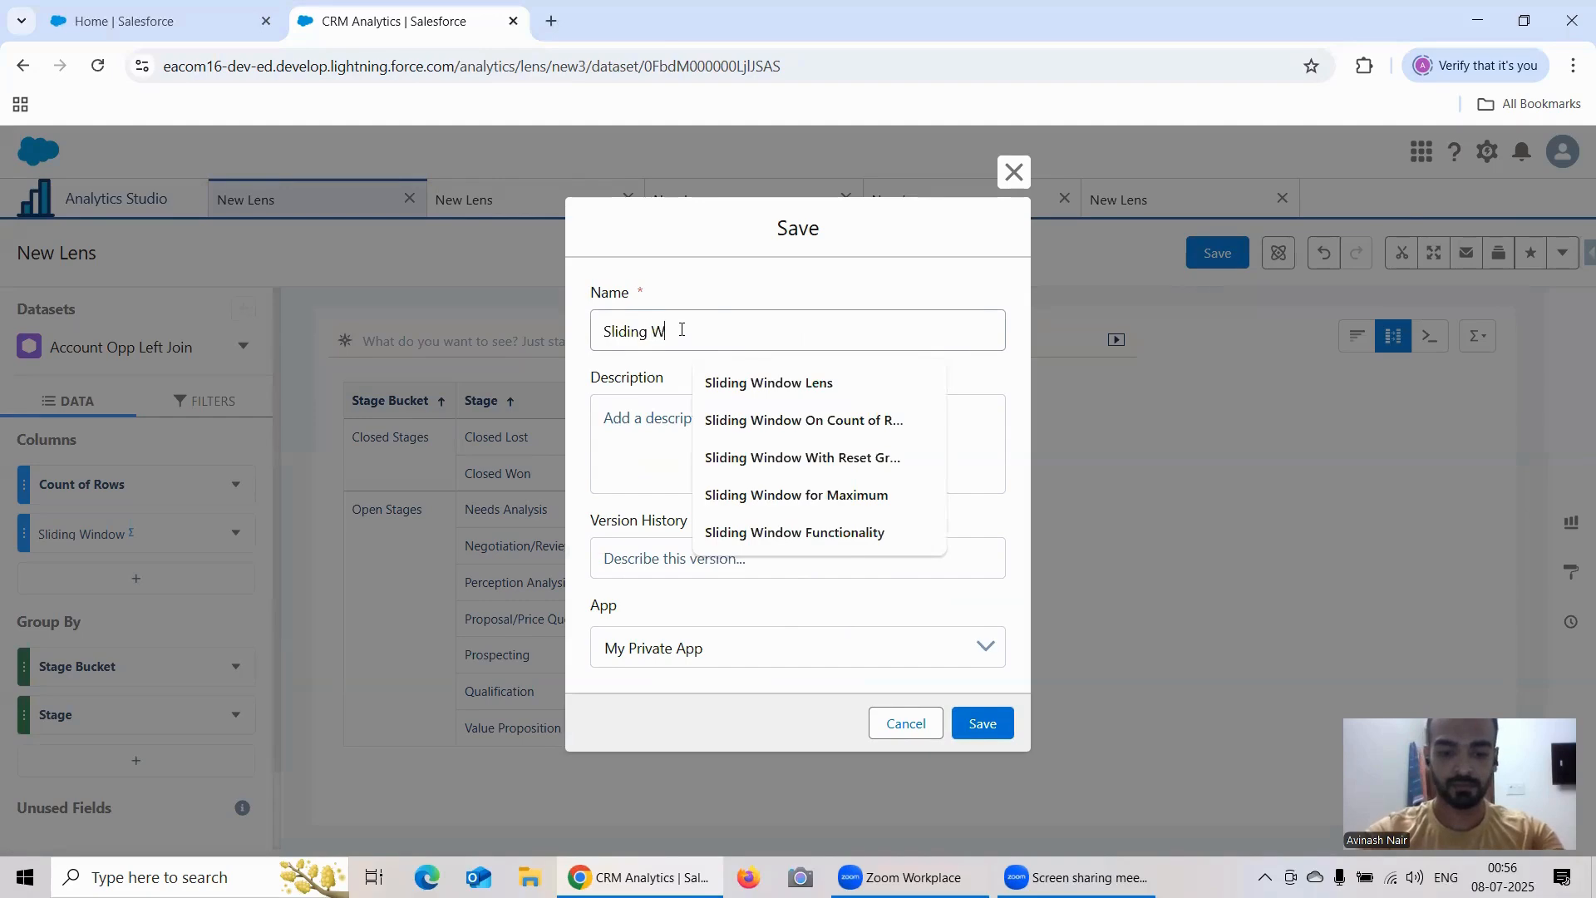
{"action": "type", "text": "indow W"}
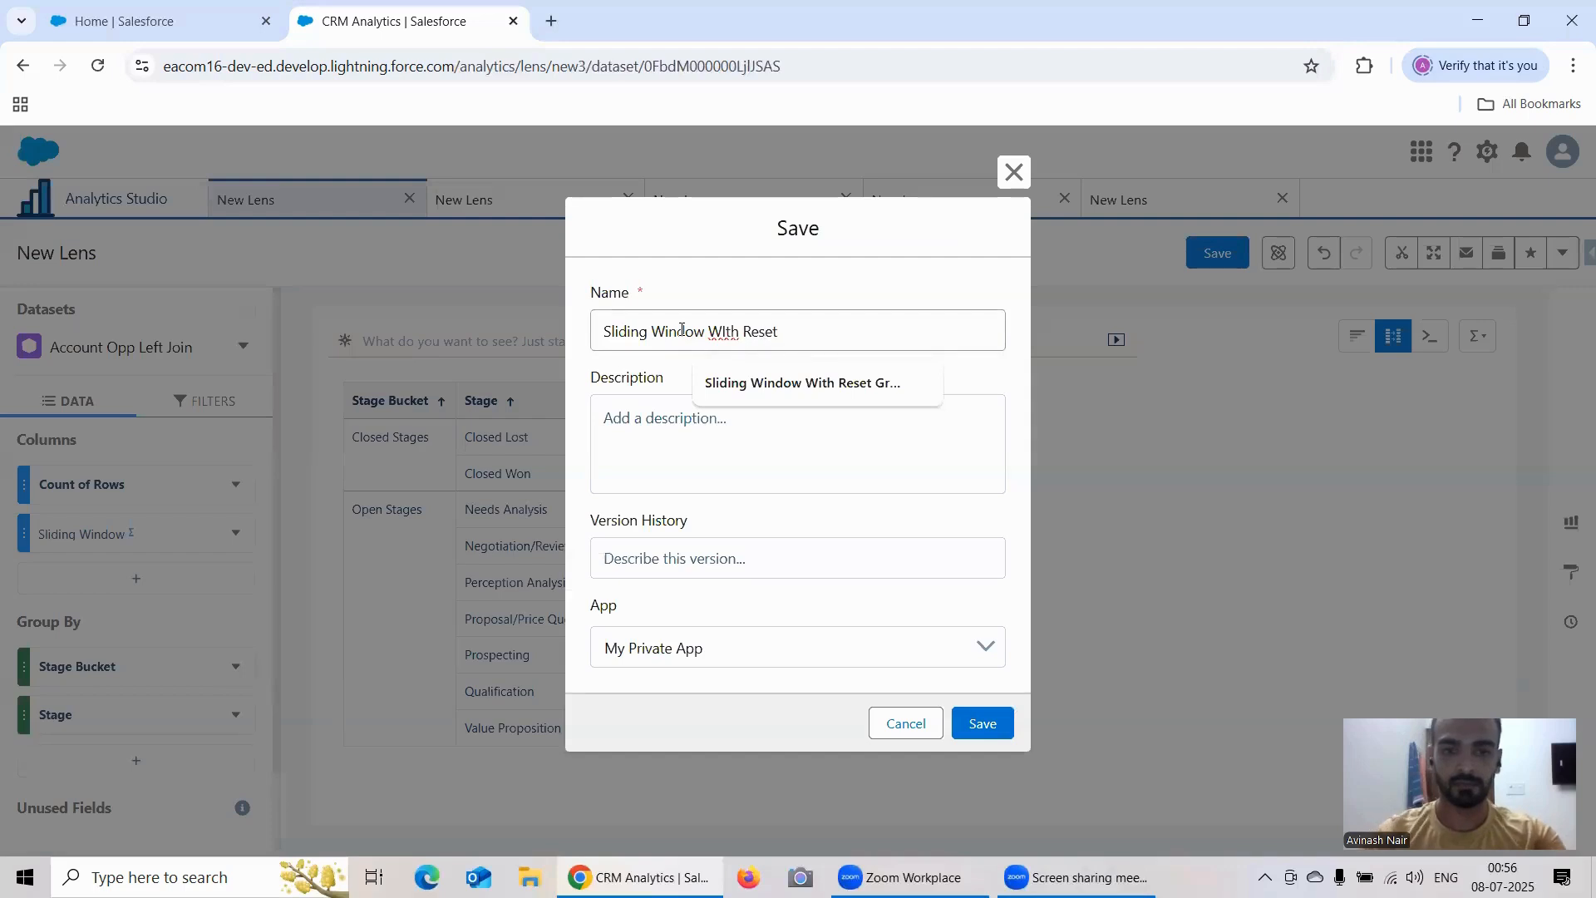
{"action": "type", "text": "Ith Reset "}
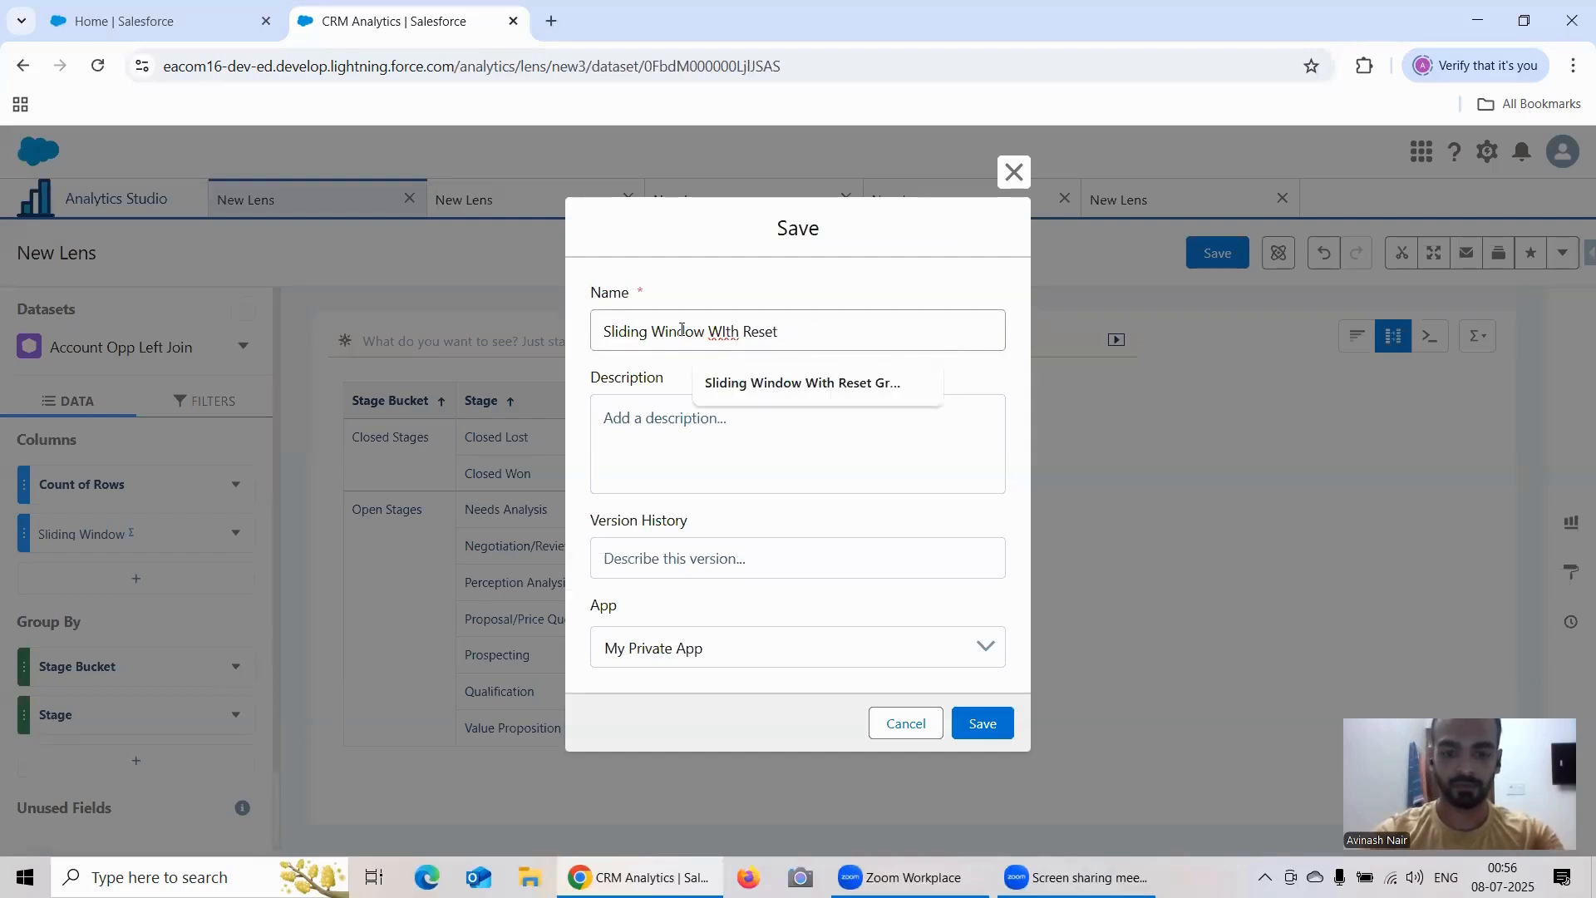
{"action": "type", "text": "Grouo"}
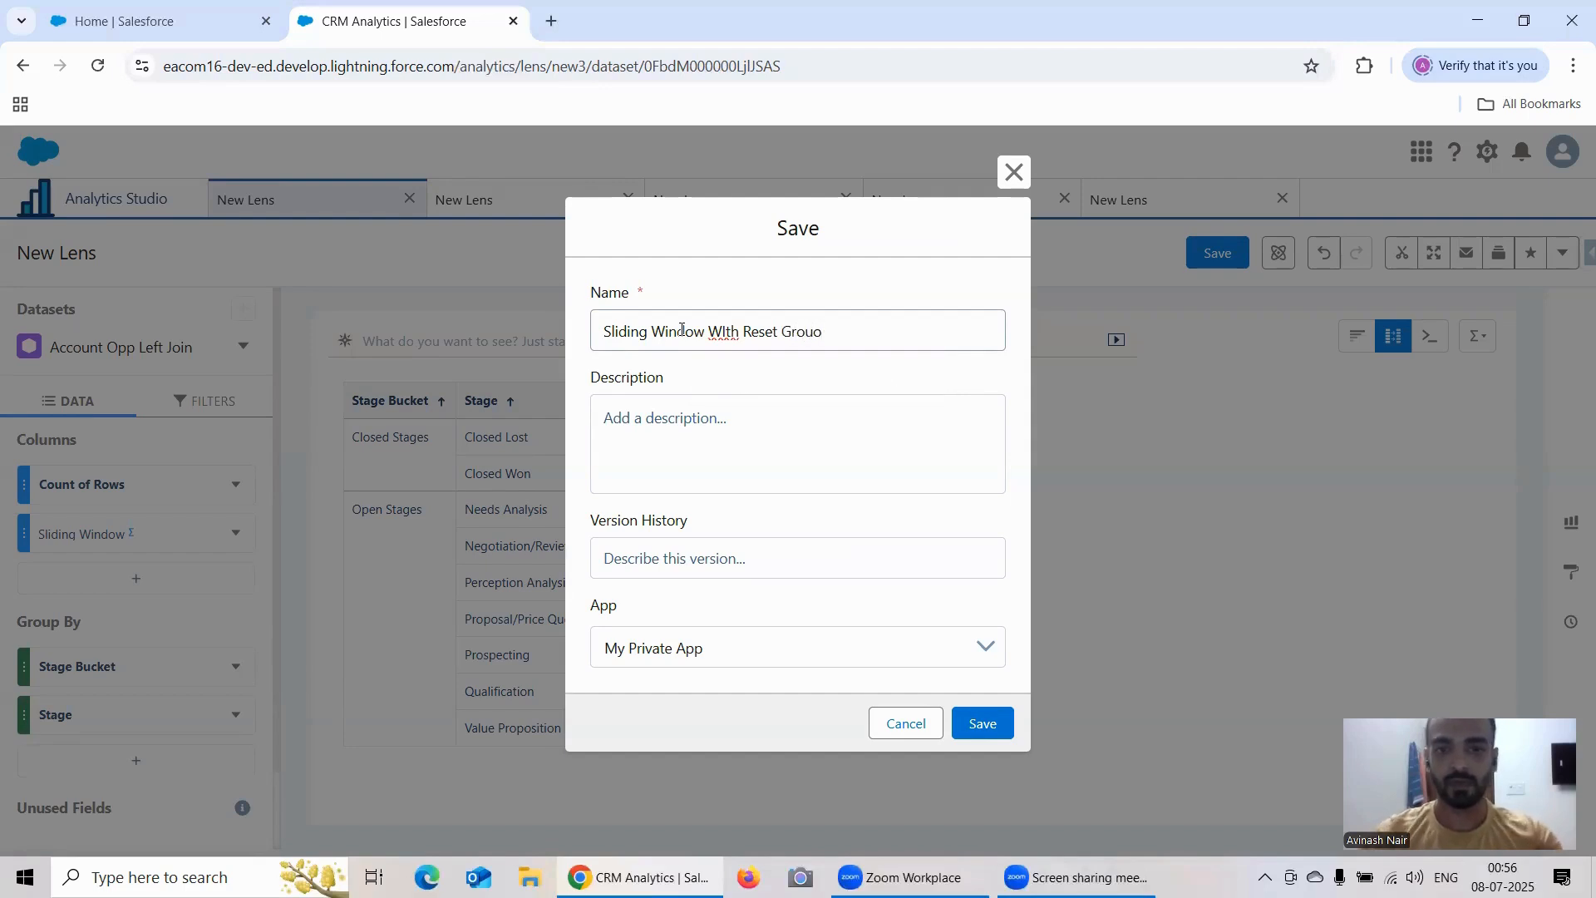
{"action": "key", "text": "BackSpace"}
{"action": "type", "text": "p"}
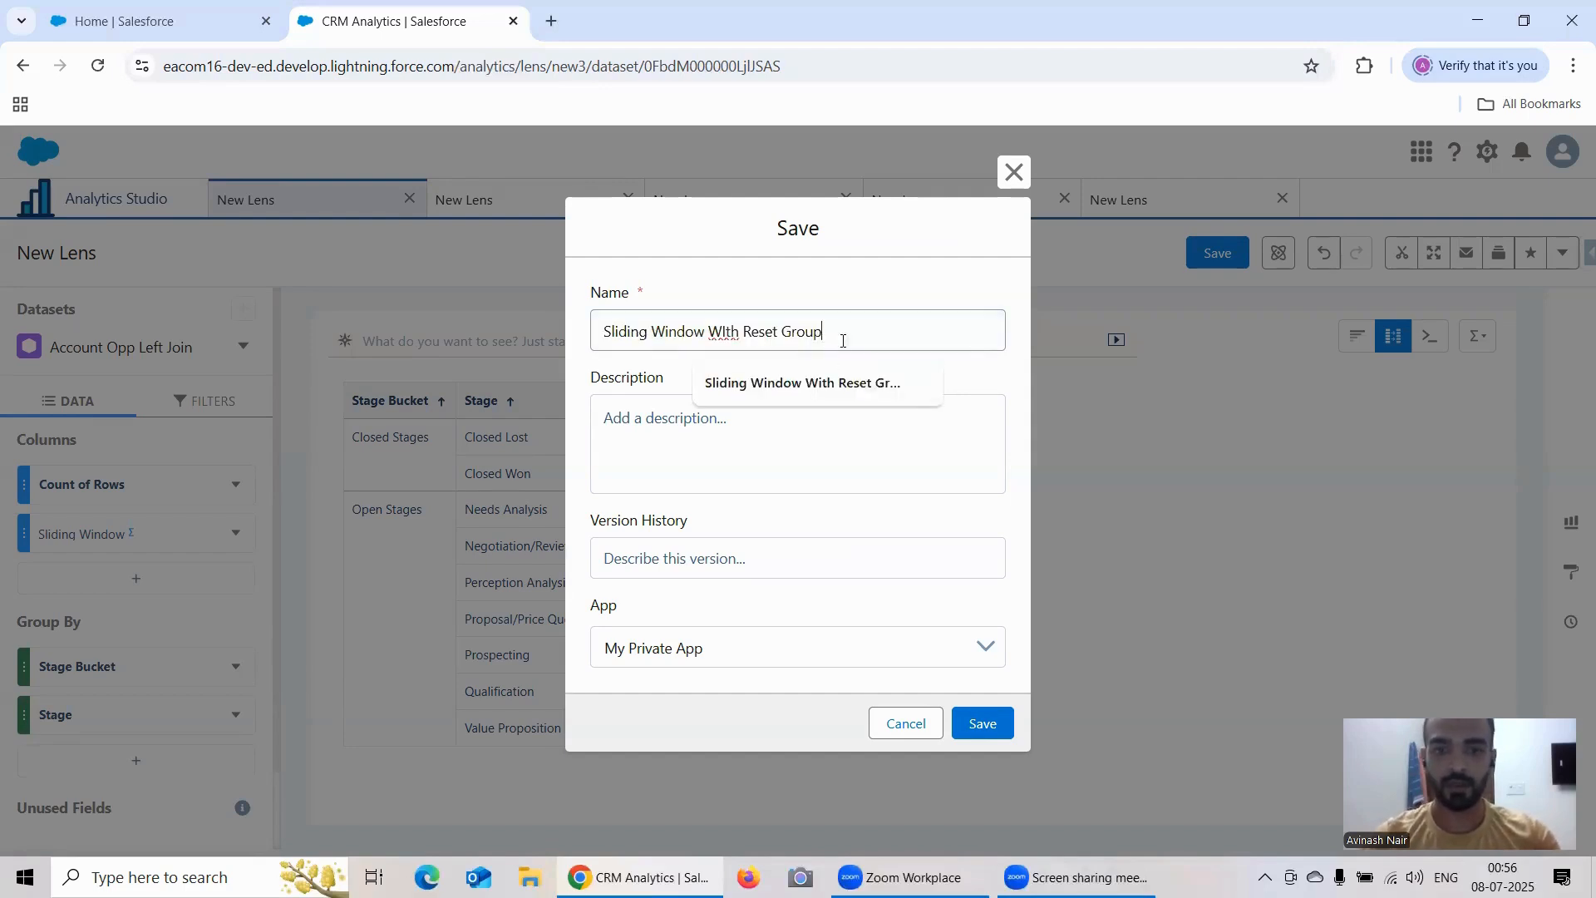
{"action": "left_click_drag", "start_coordinate": [819, 332], "coordinate": [712, 334]}
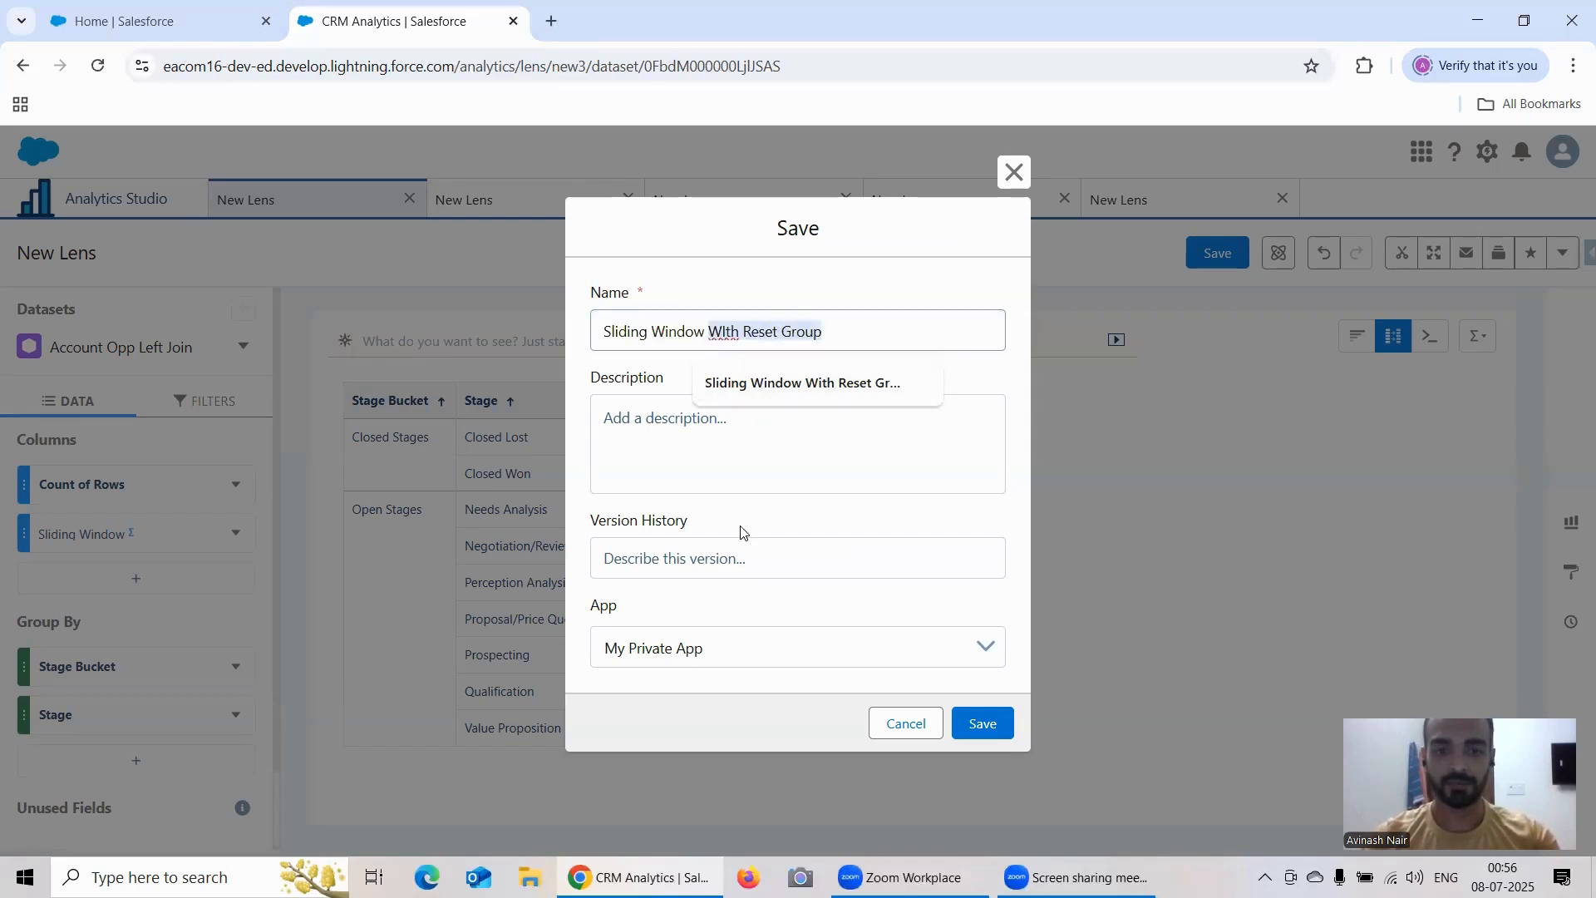
{"action": "left_click", "coordinate": [723, 638]}
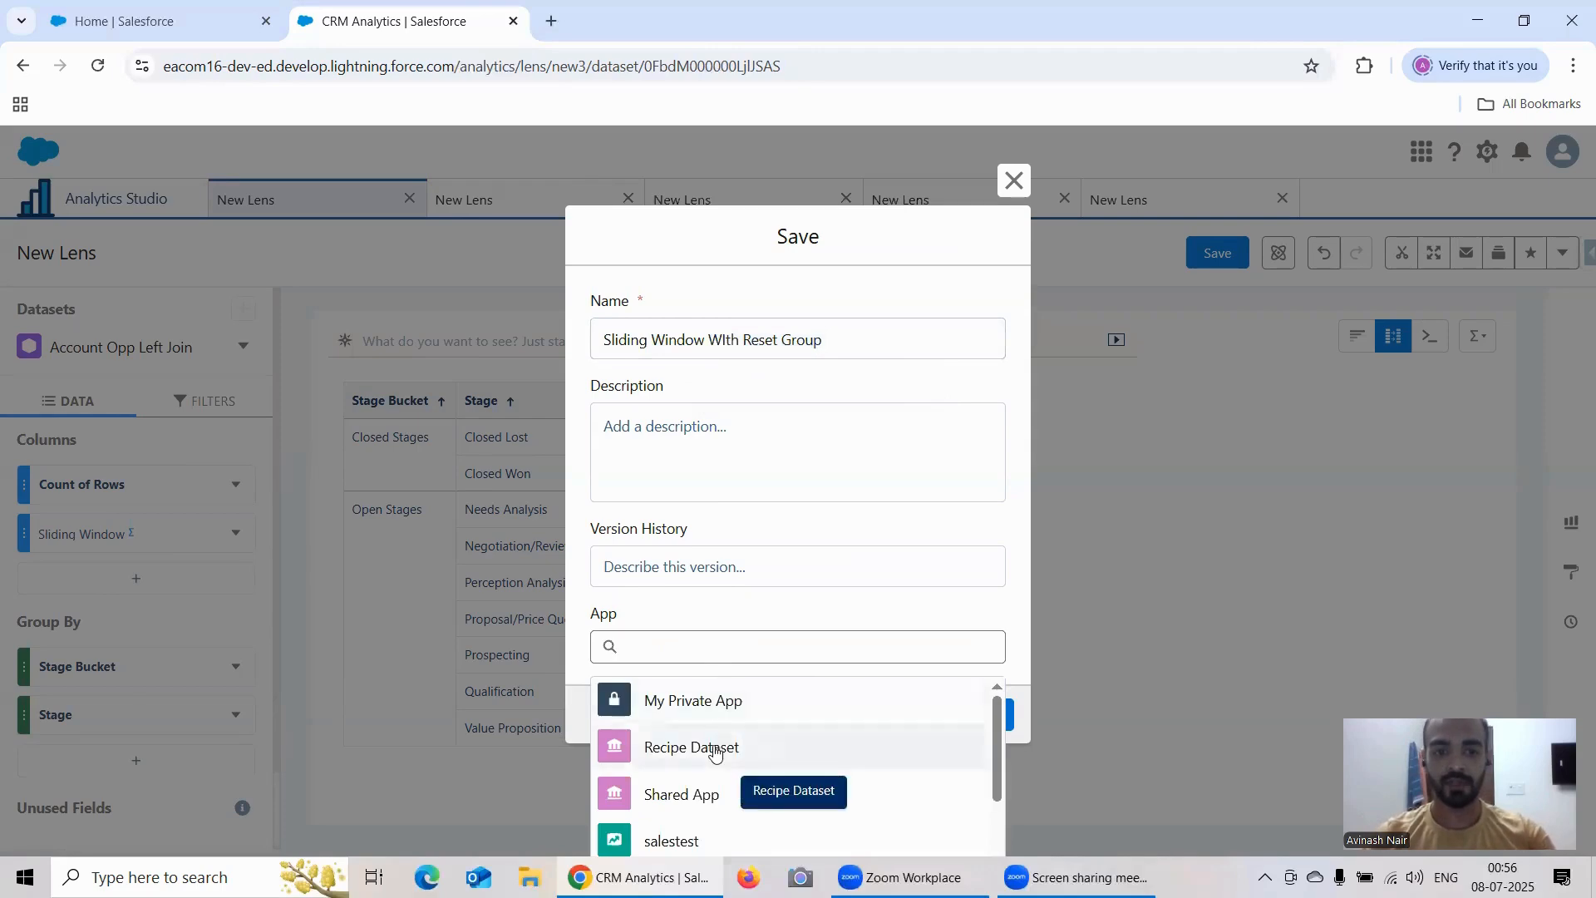
{"action": "left_click", "coordinate": [716, 749]}
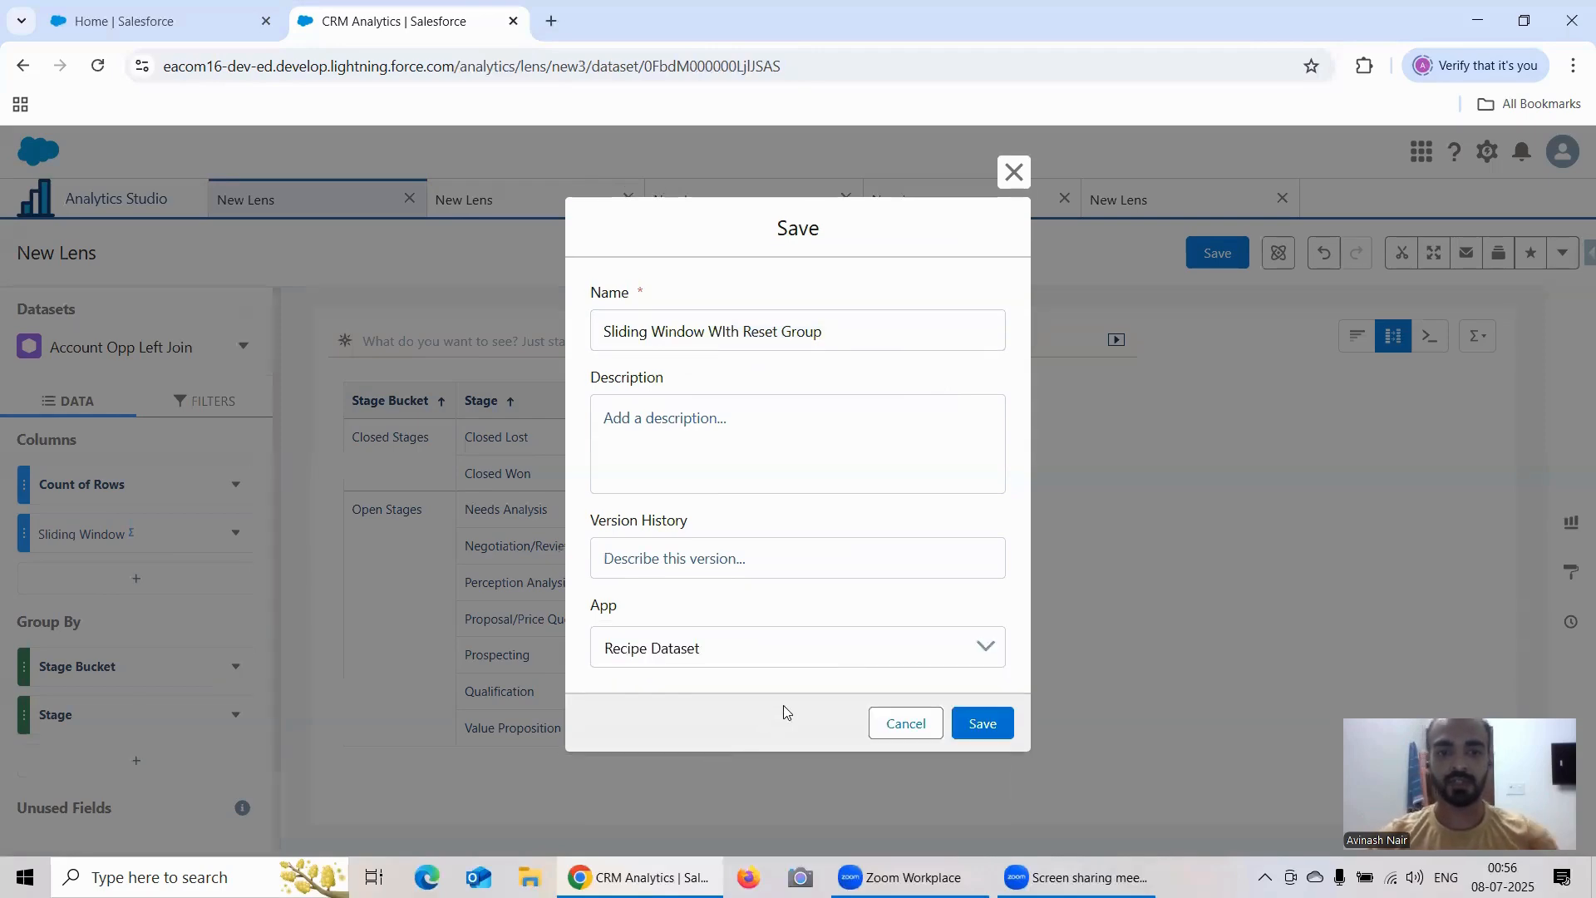
{"action": "left_click", "coordinate": [983, 723]}
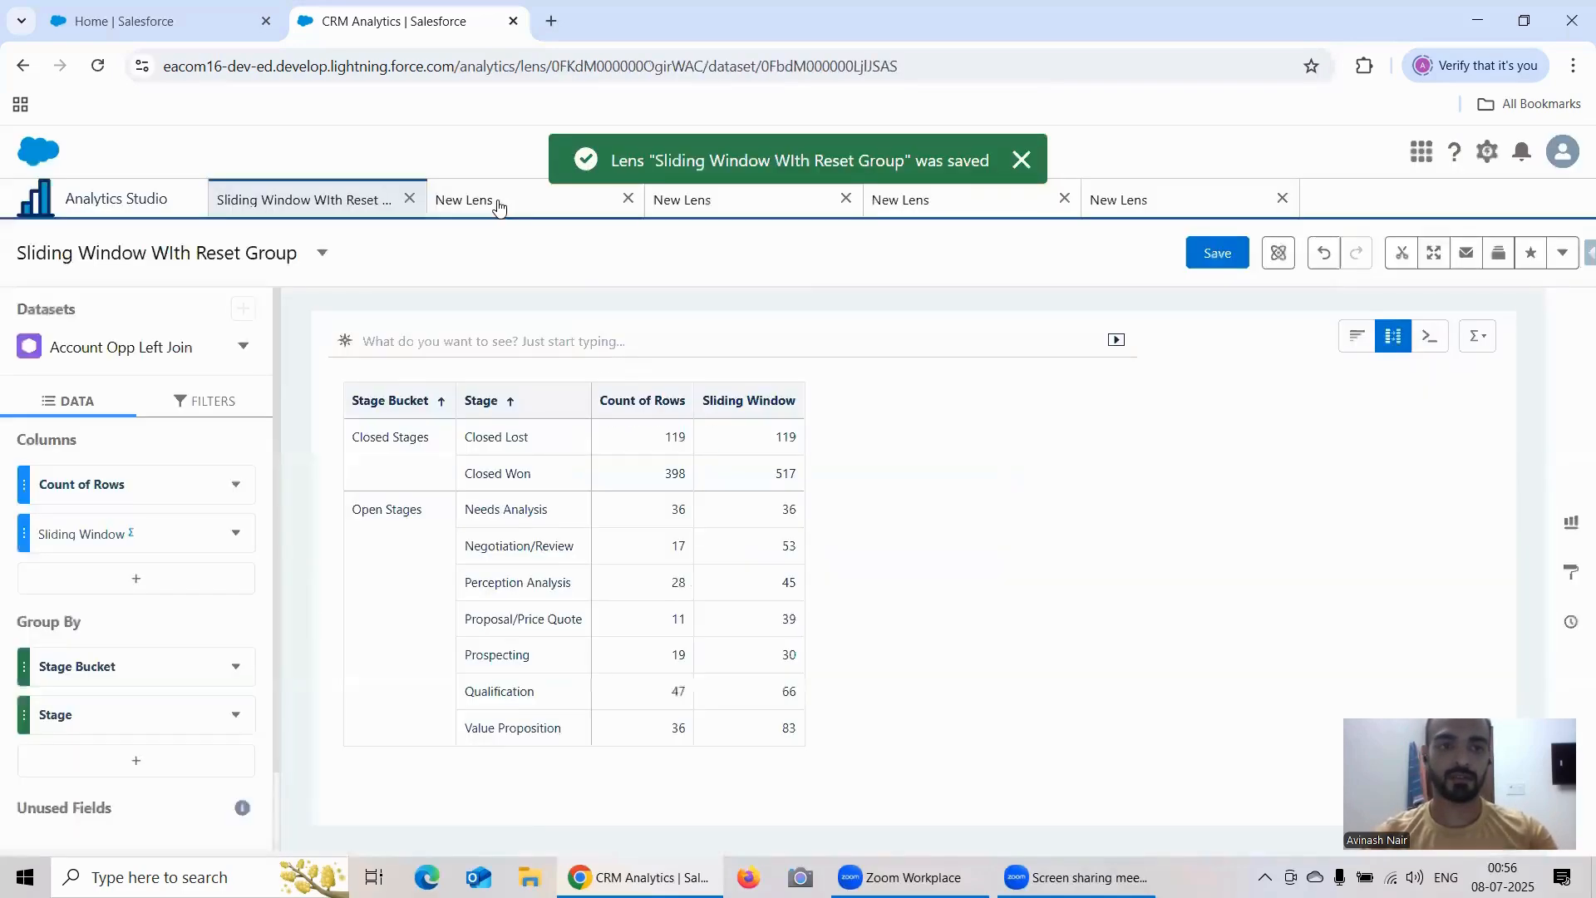
Step: Save the Percentage of Group lens as "Percentage of Group WIth Reset Group" in the Recipe Dataset app
{"action": "left_click", "coordinate": [497, 200]}
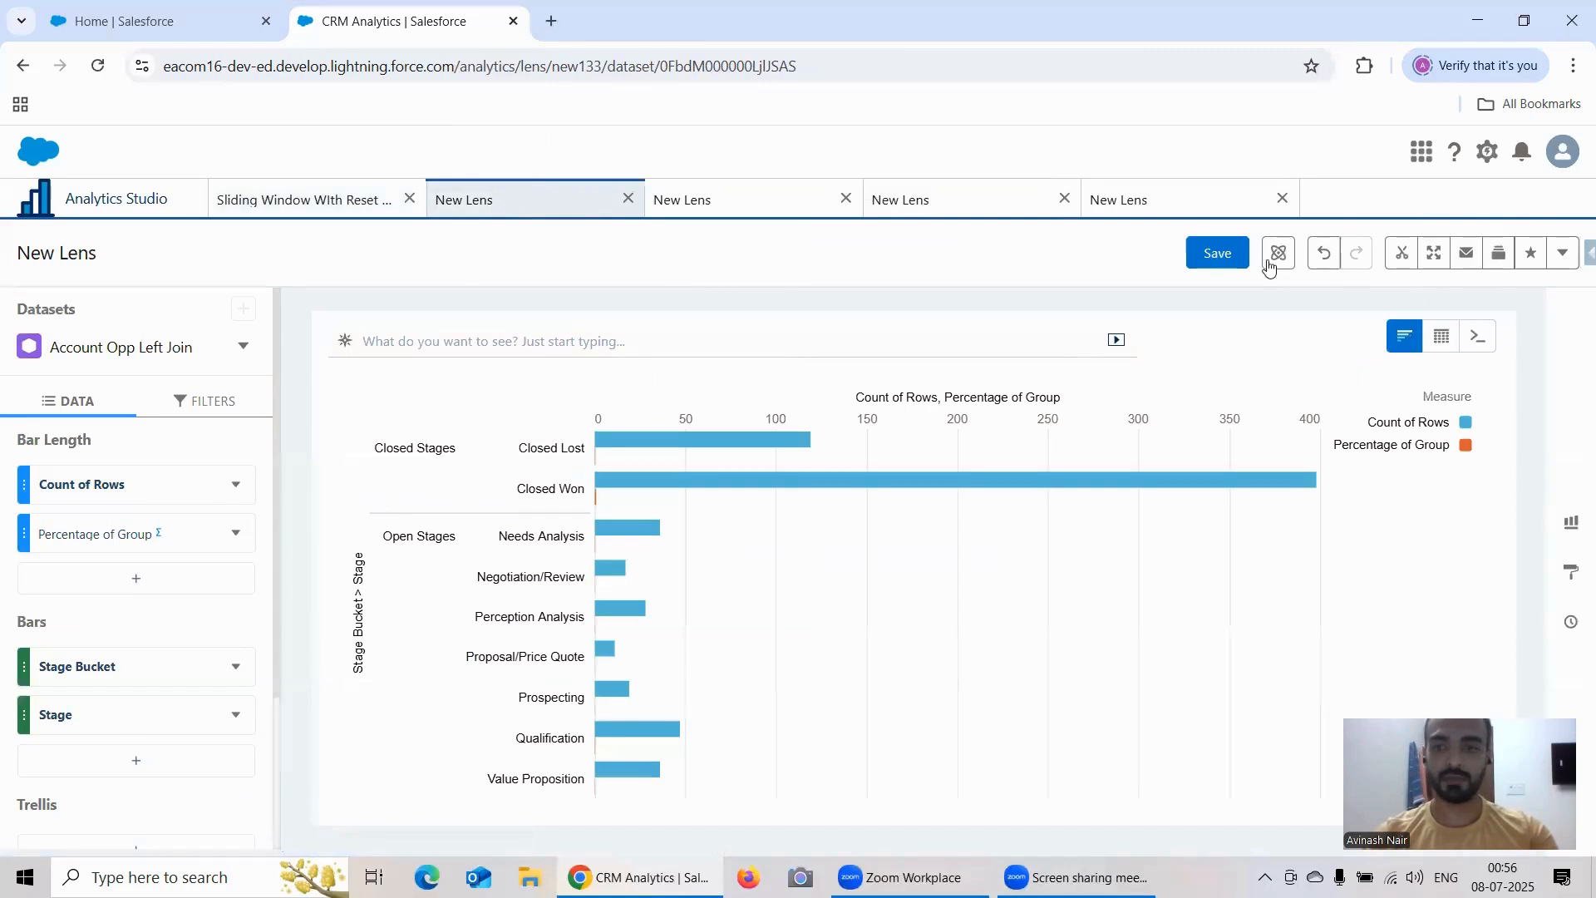
{"action": "left_click", "coordinate": [1218, 253]}
{"action": "left_click", "coordinate": [709, 323]}
{"action": "key", "text": "ctrl+shift+Left"}
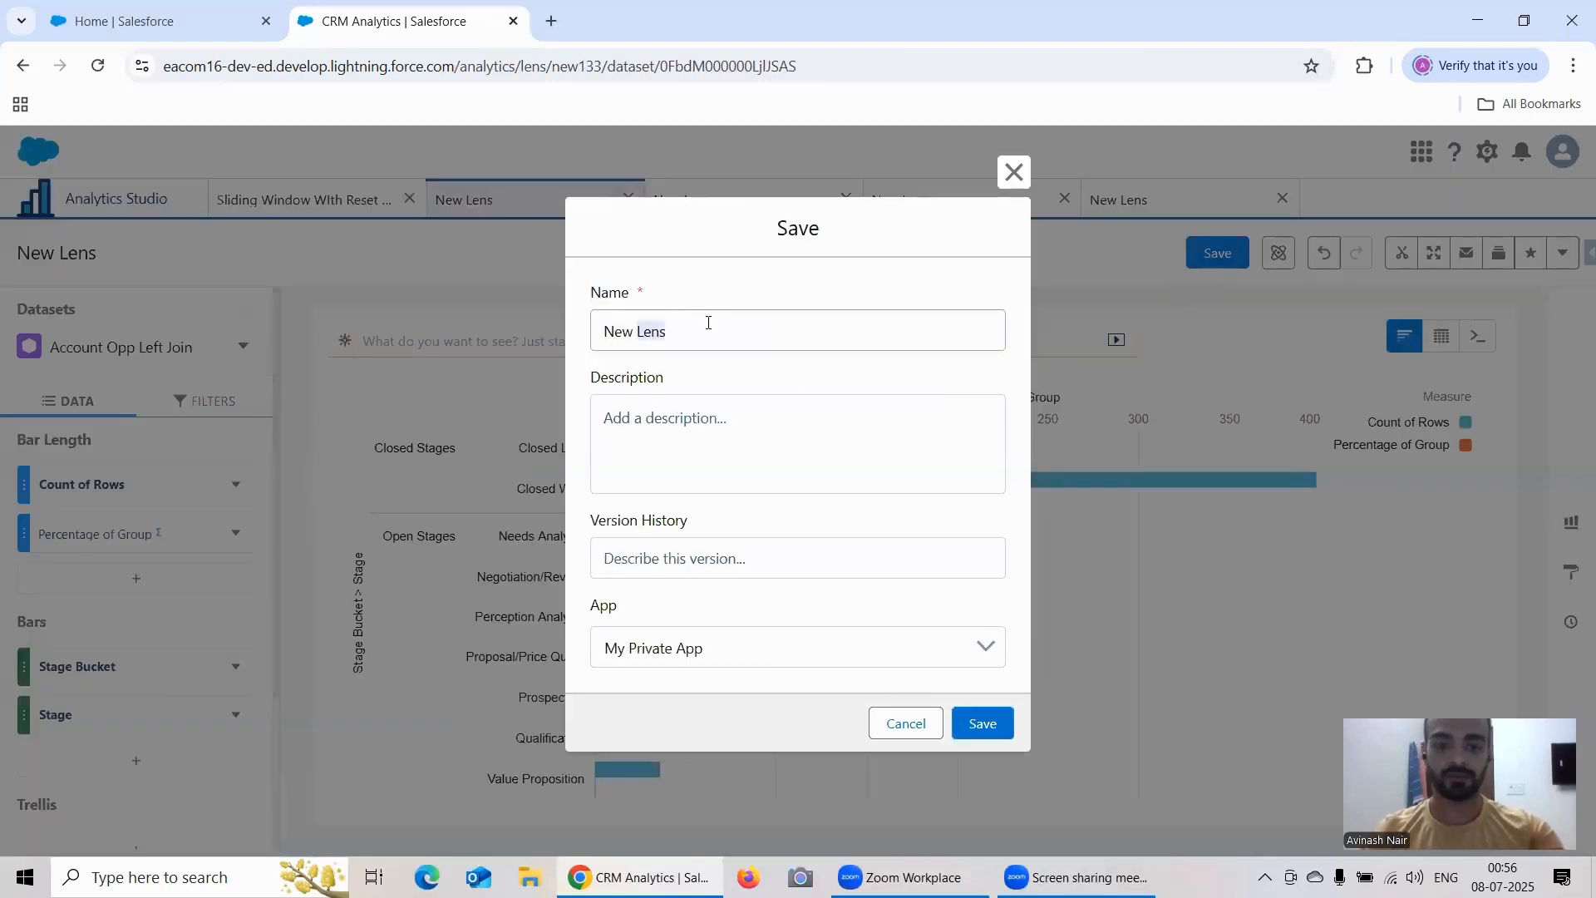
{"action": "key", "text": "ctrl+shift+Left"}
{"action": "type", "text": "Percentage of Grou"}
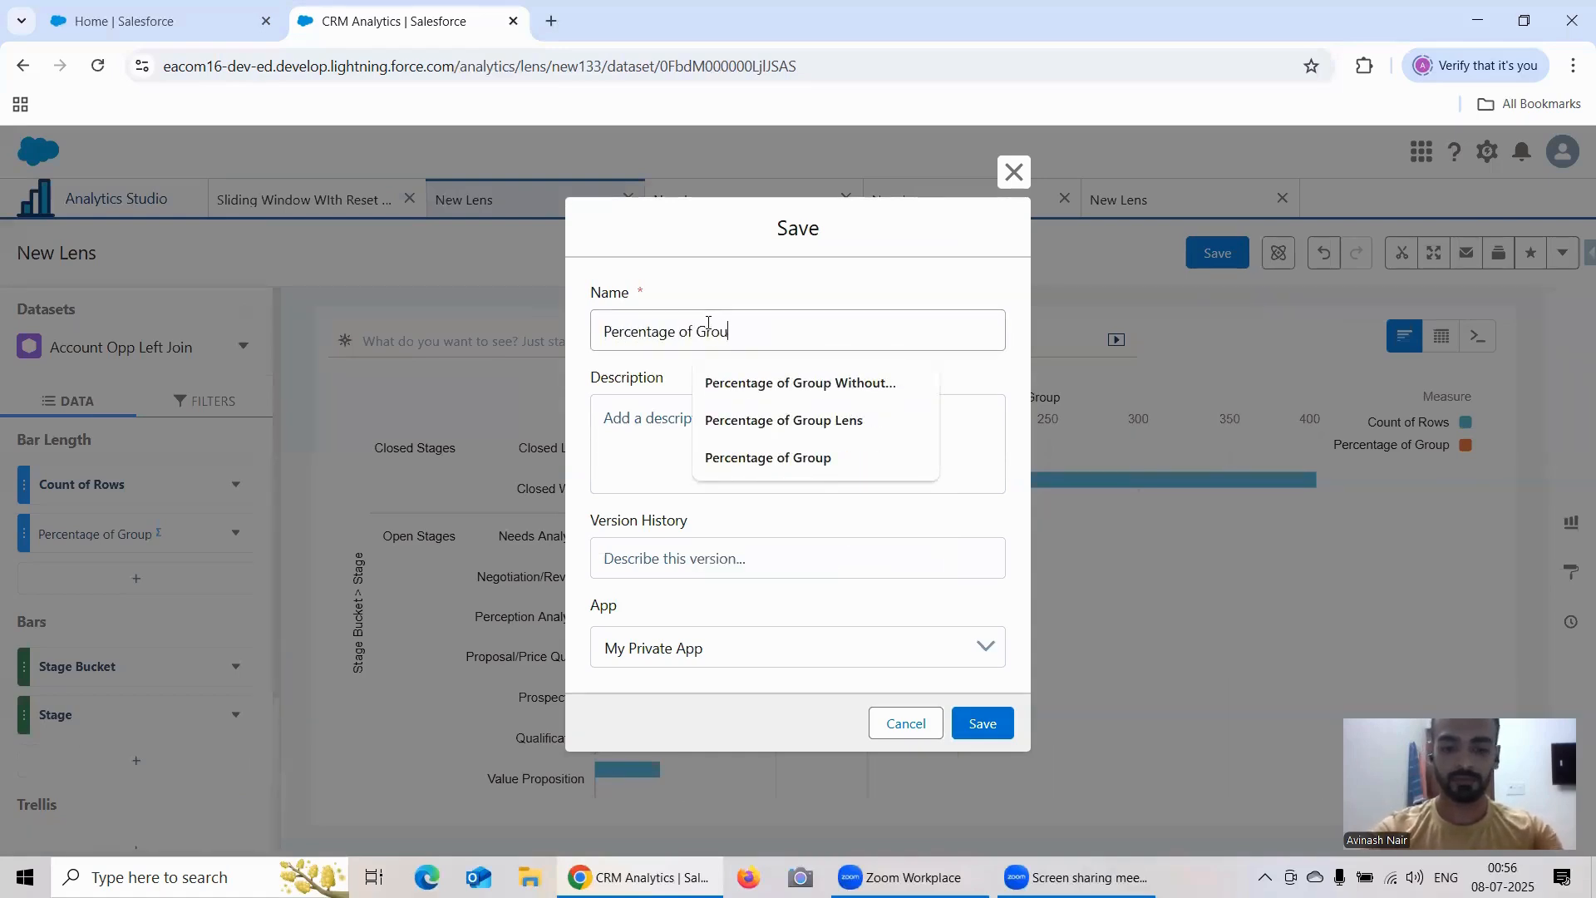
{"action": "type", "text": "p WIth Reset Group"}
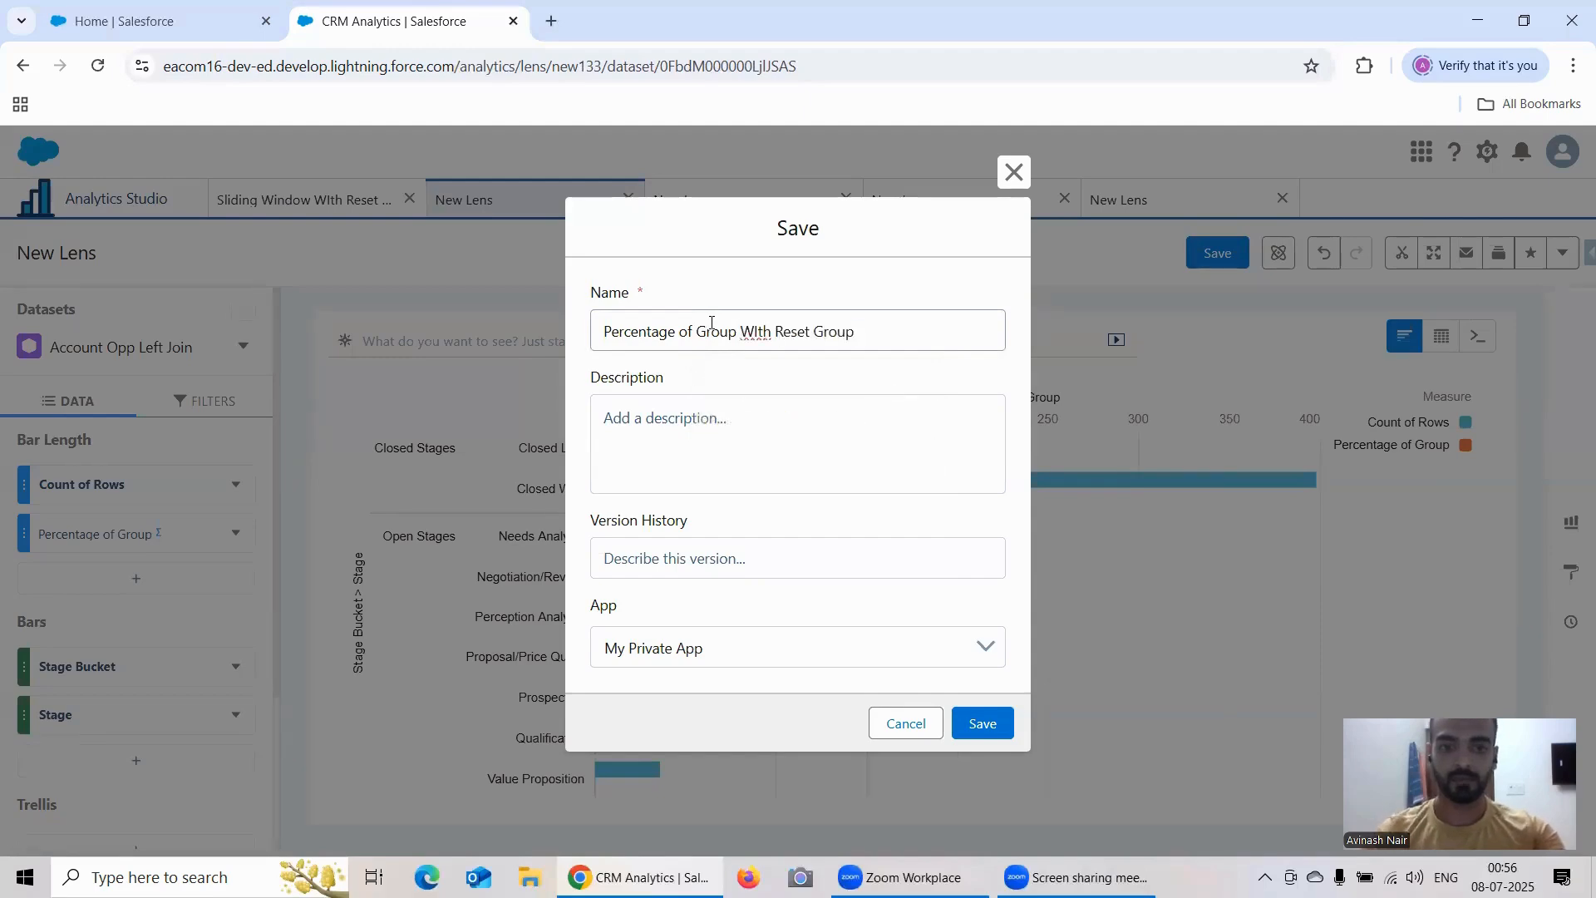
{"action": "left_click", "coordinate": [703, 652]}
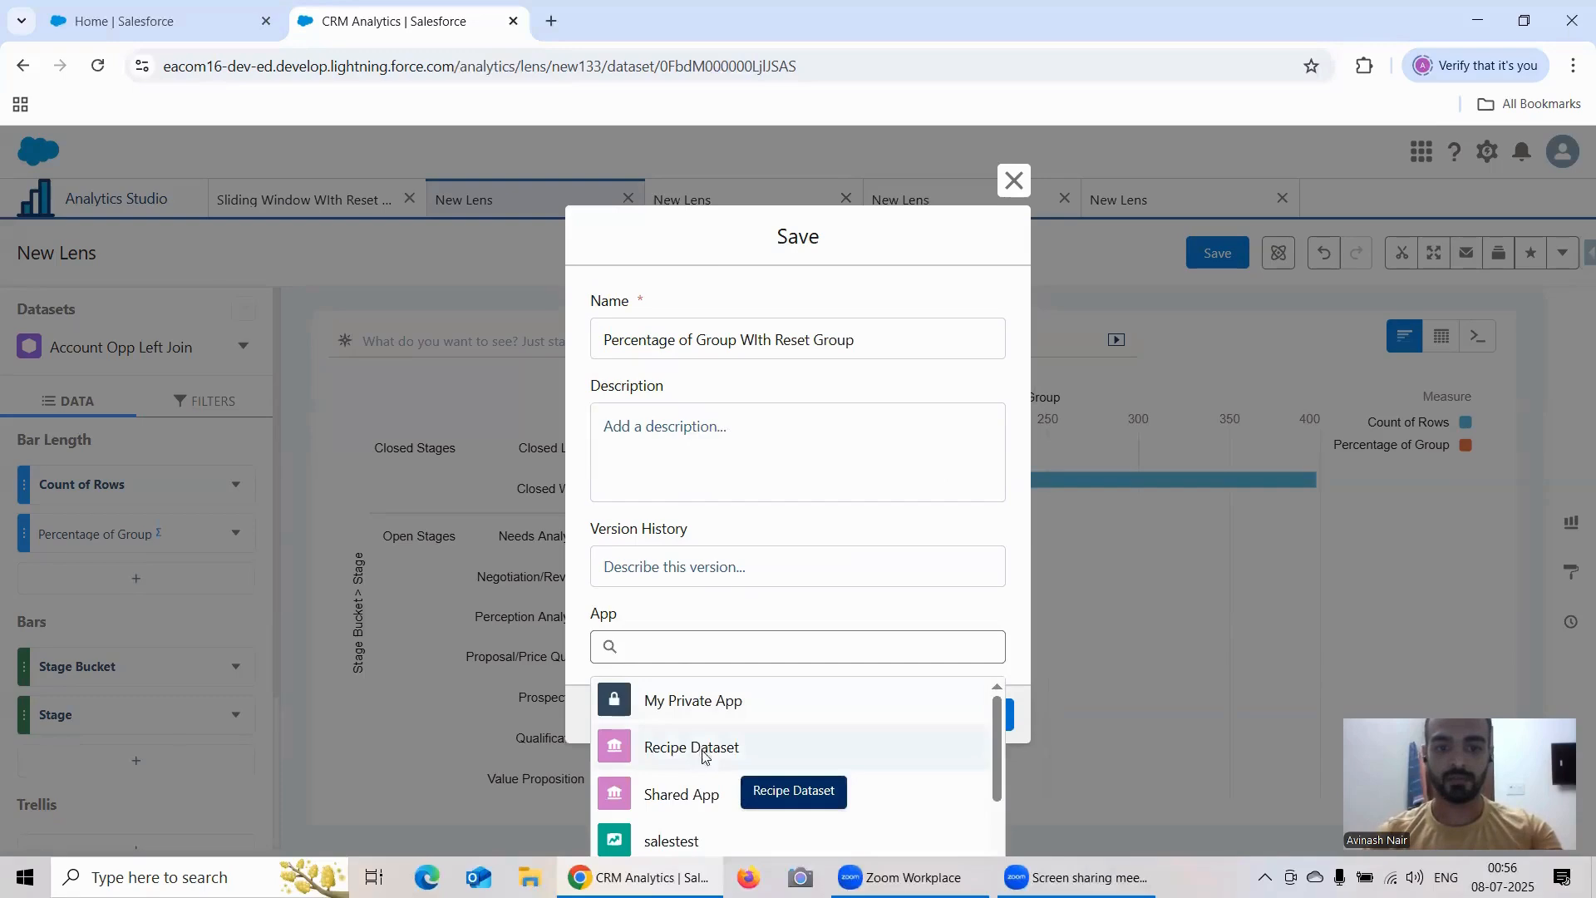
{"action": "left_click", "coordinate": [709, 750]}
{"action": "left_click", "coordinate": [981, 723]}
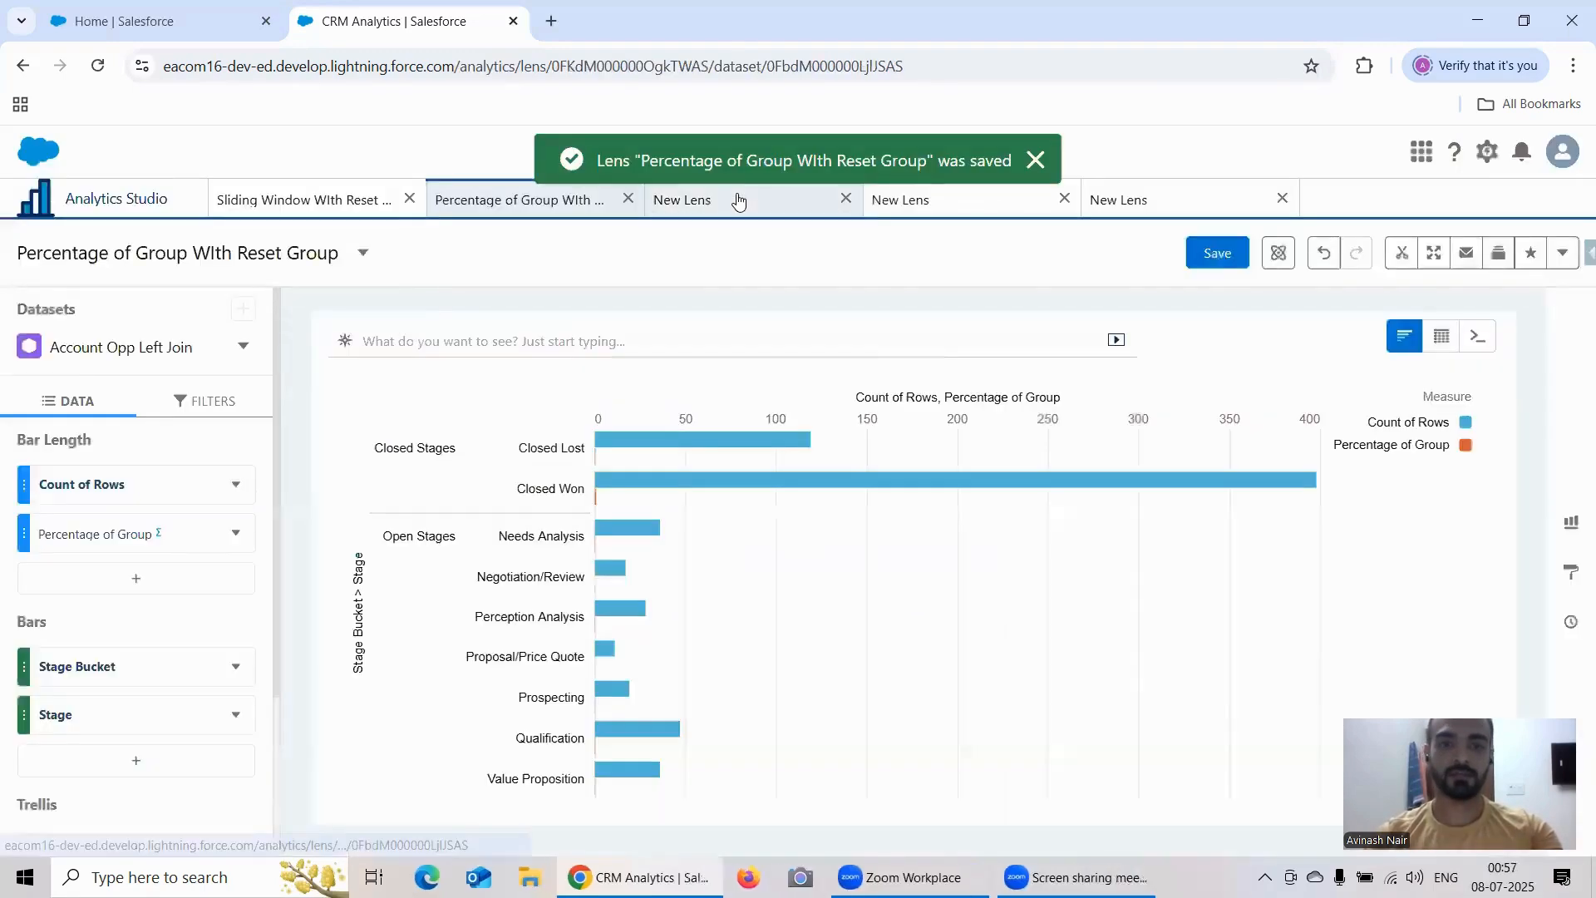
Step: Close the column editor of the Change From Previous lens and display the lens as a Compare Table
{"action": "left_click", "coordinate": [738, 199]}
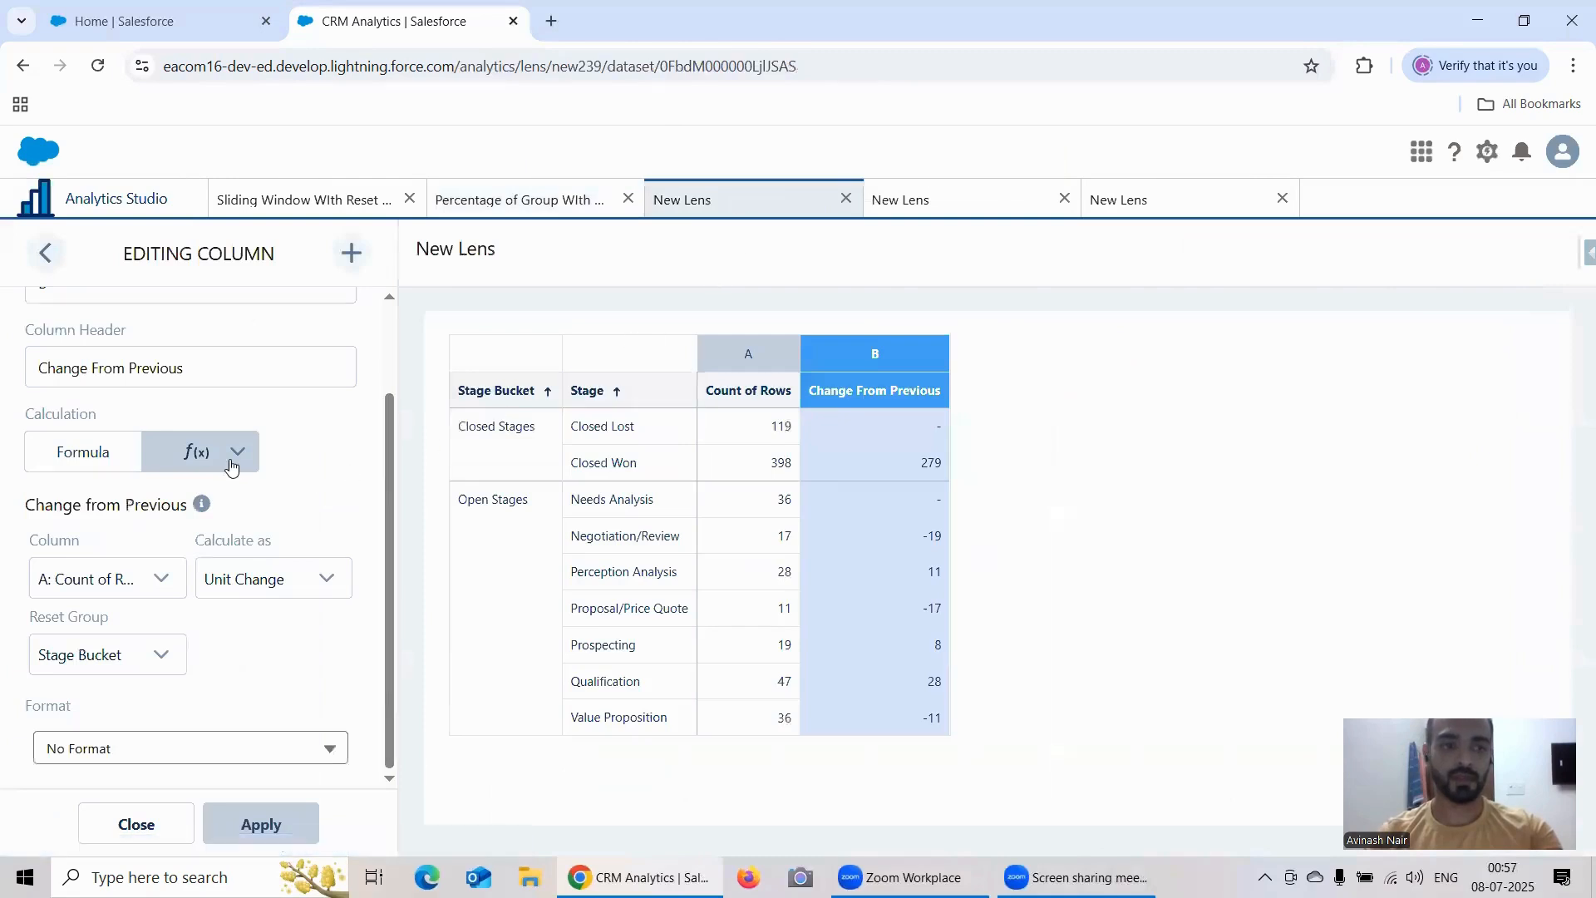
{"action": "scroll", "coordinate": [229, 474], "scroll_direction": "up", "scroll_amount": 1}
{"action": "scroll", "coordinate": [196, 574], "scroll_direction": "down", "scroll_amount": 1}
{"action": "left_click", "coordinate": [133, 825]}
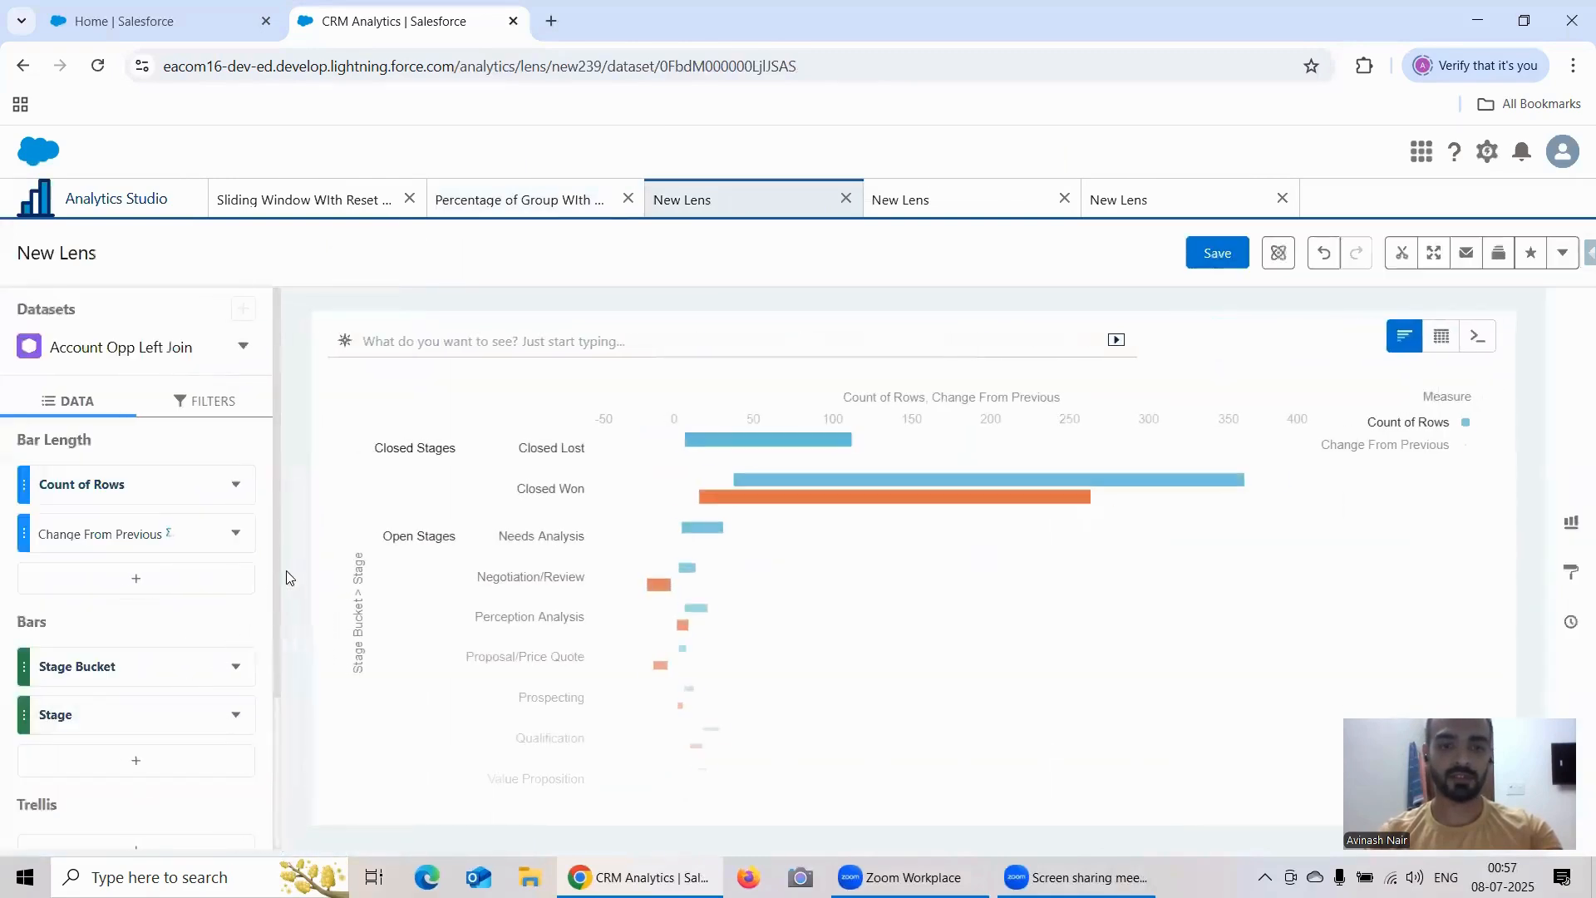
{"action": "left_click", "coordinate": [1446, 344]}
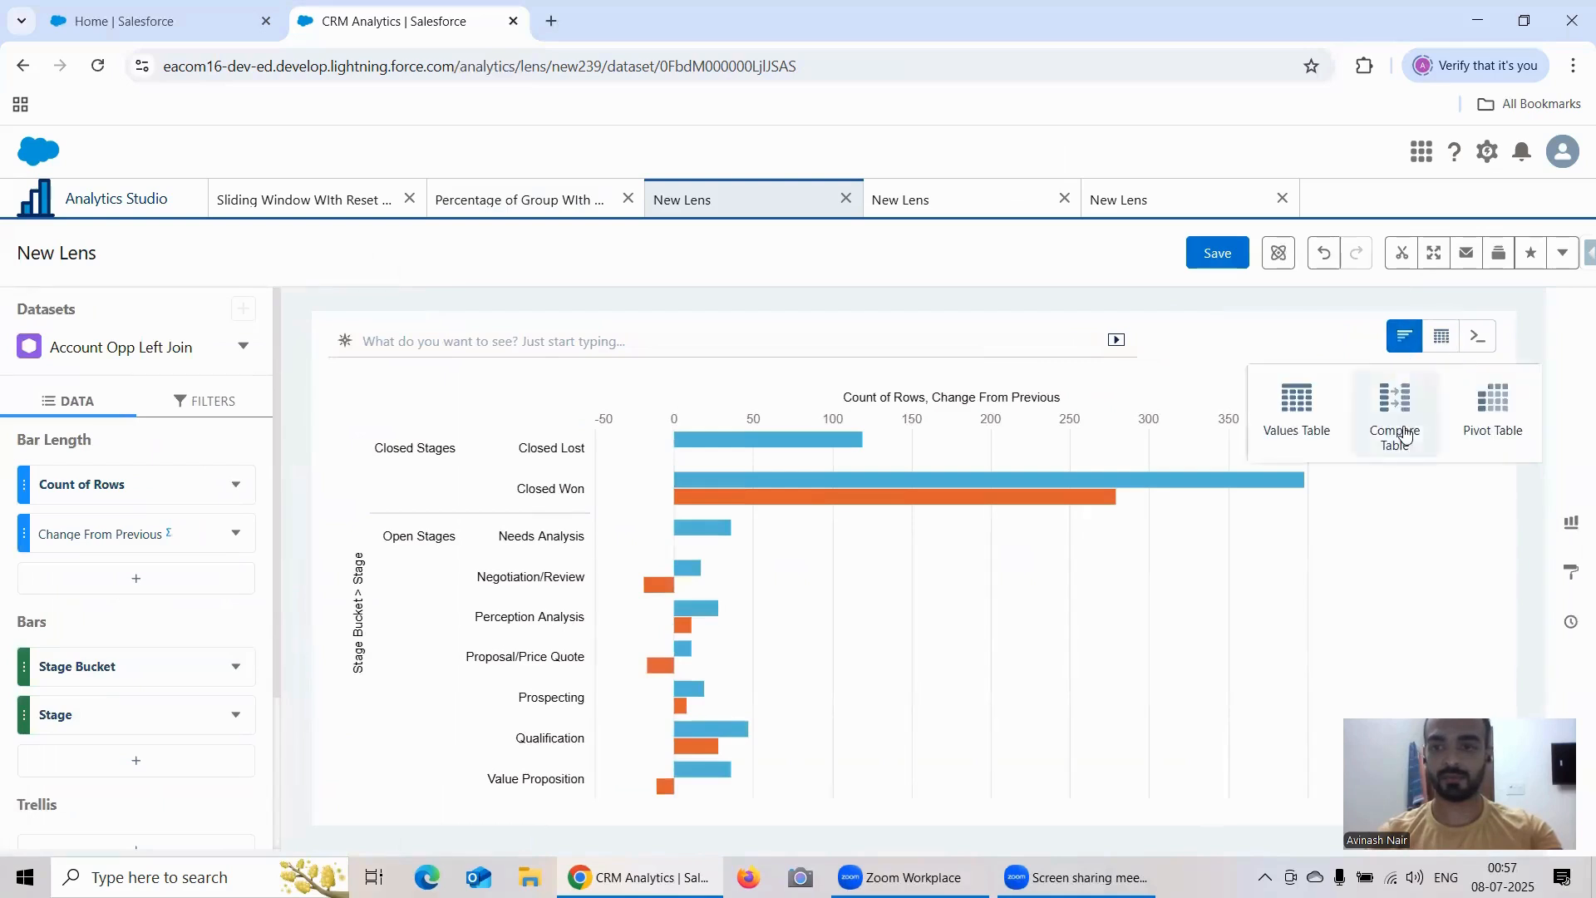
{"action": "left_click", "coordinate": [1396, 428]}
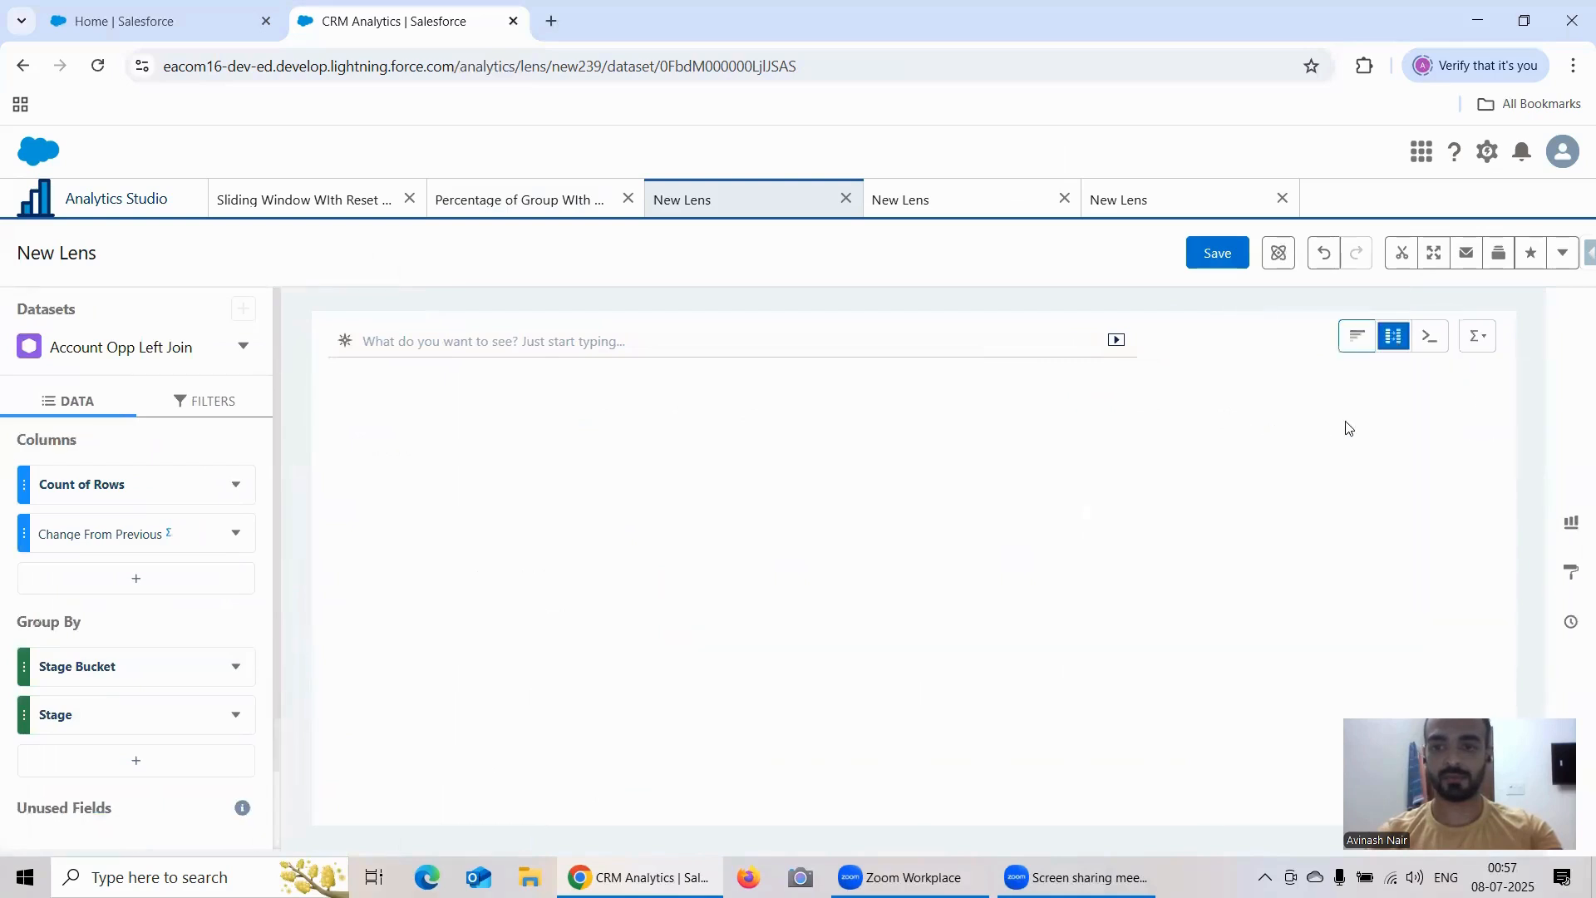
Step: Save the Change From Previous lens as "Change From Previous With Reset Group" in the Recipe Dataset app
{"action": "left_click", "coordinate": [1215, 254]}
{"action": "triple_click", "coordinate": [725, 346]}
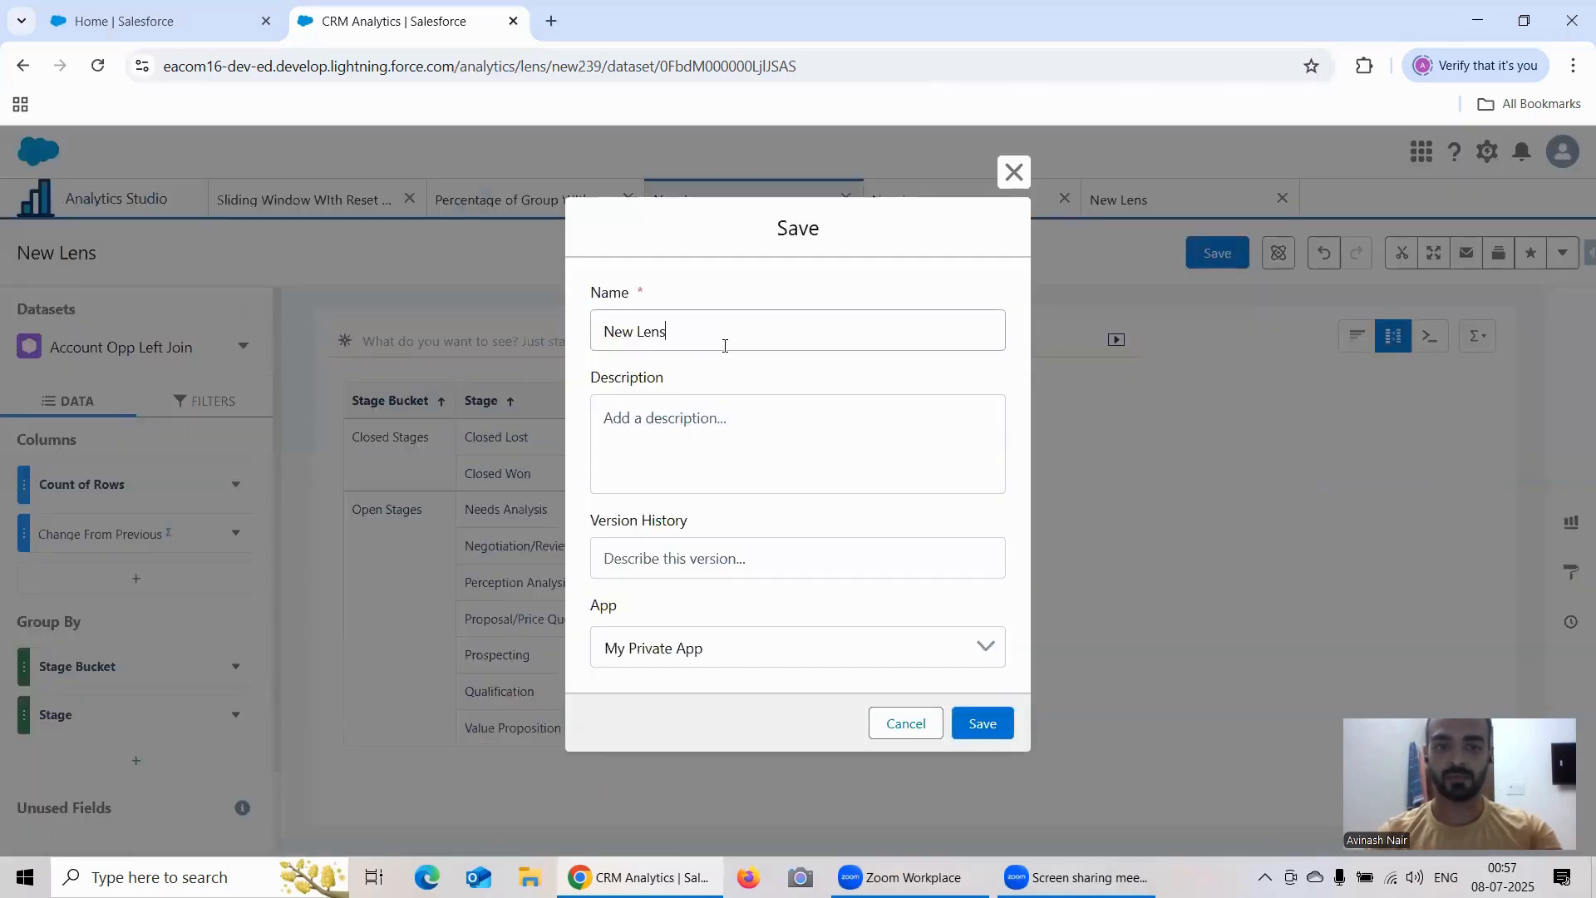
{"action": "left_click", "coordinate": [745, 645]}
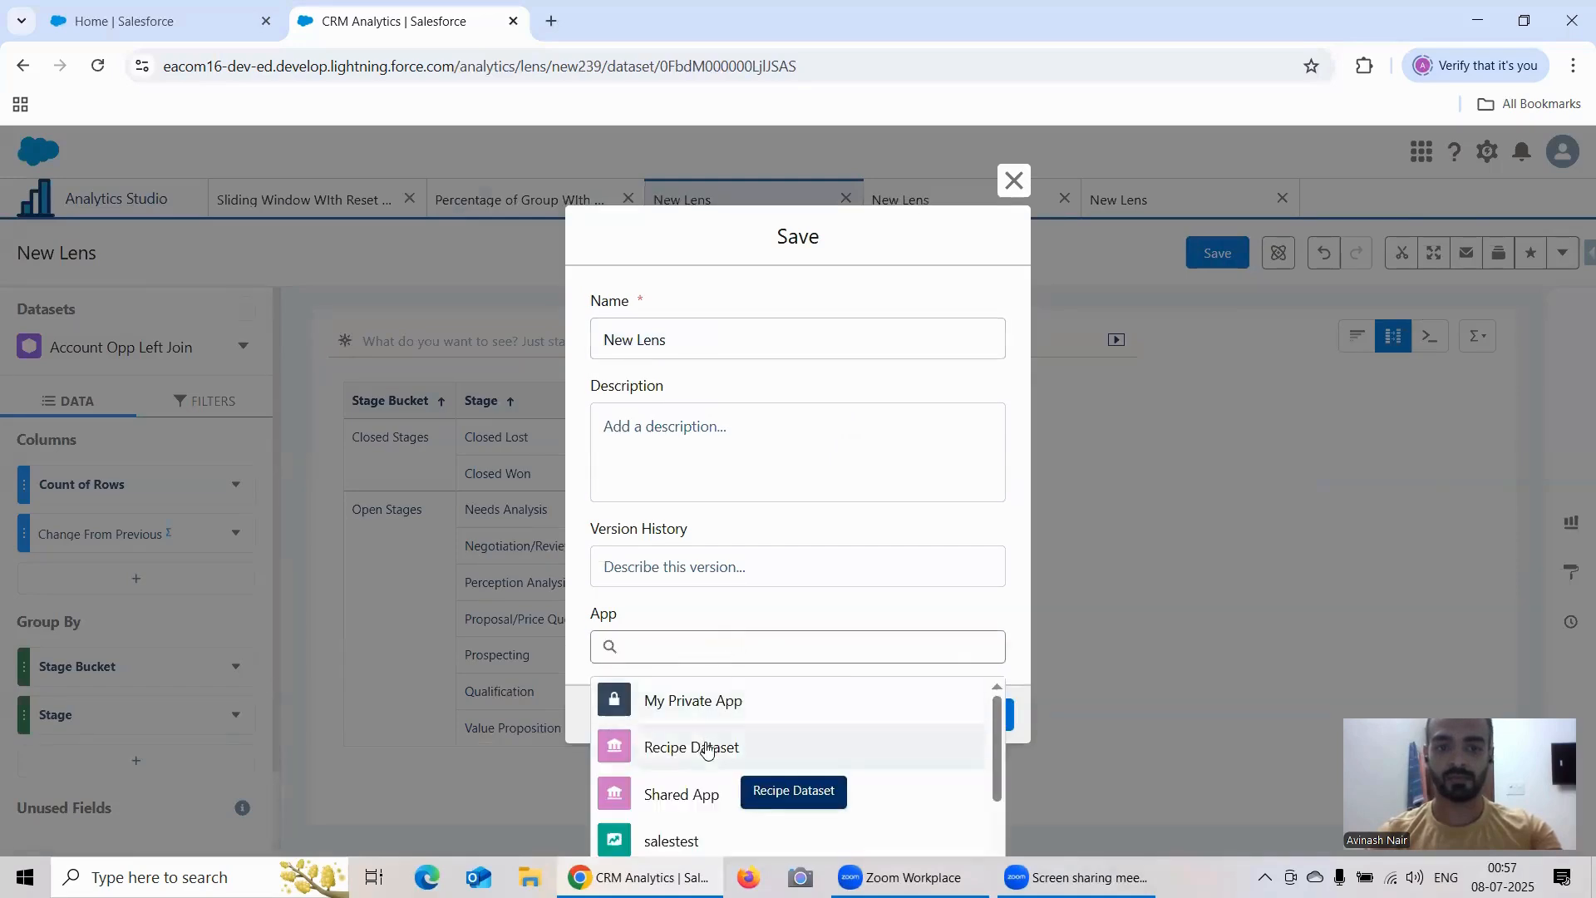
{"action": "left_click", "coordinate": [705, 746]}
{"action": "triple_click", "coordinate": [678, 331]}
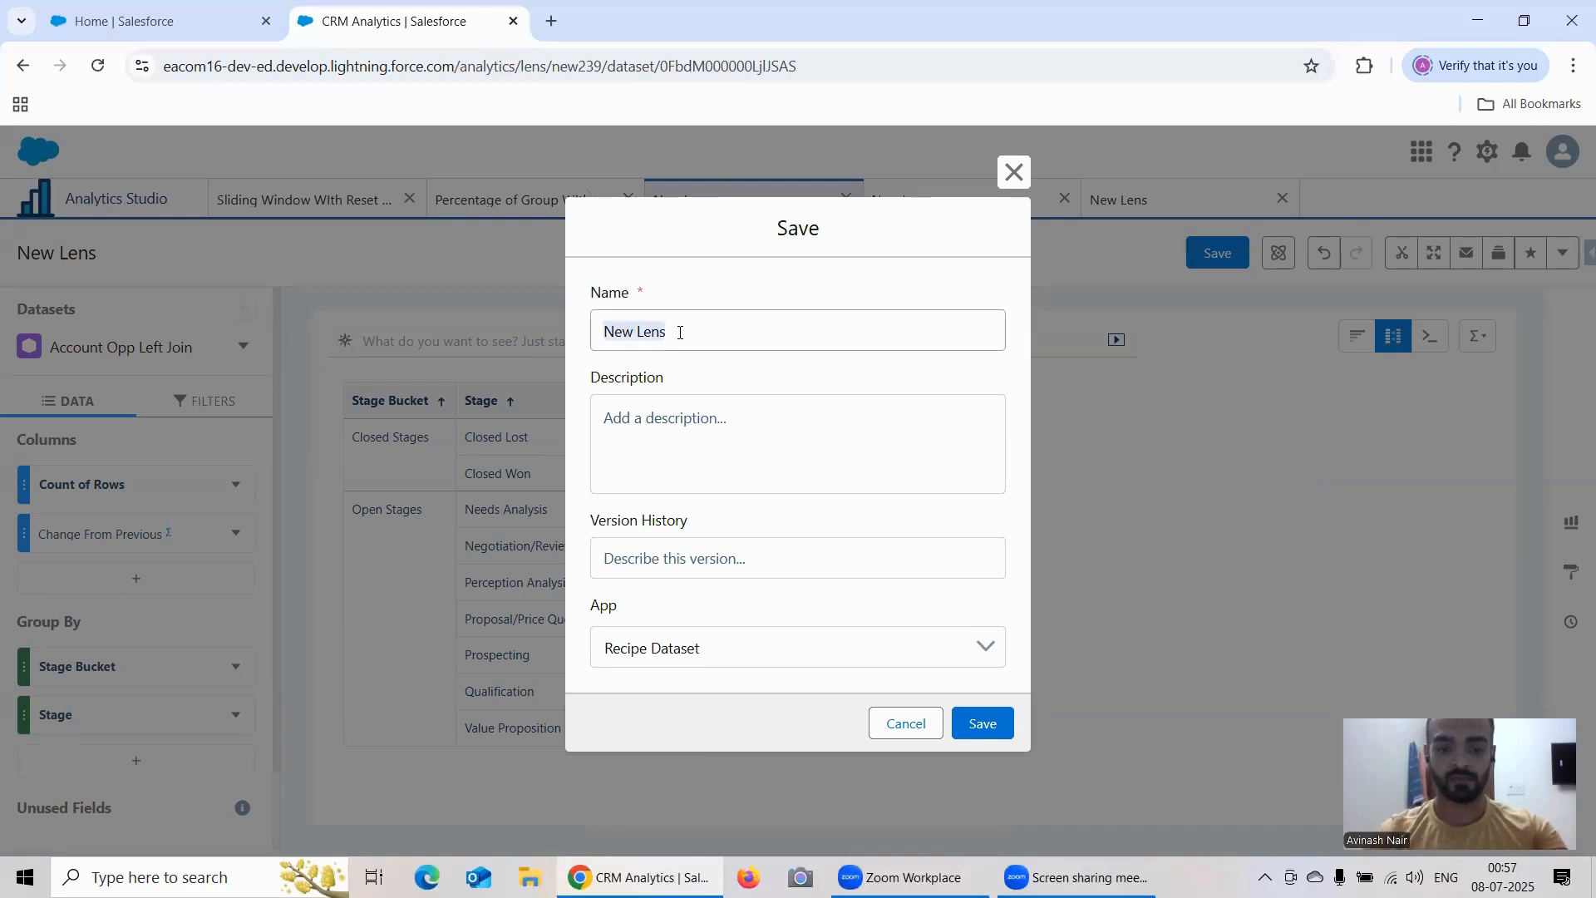
{"action": "type", "text": "Change Fro"}
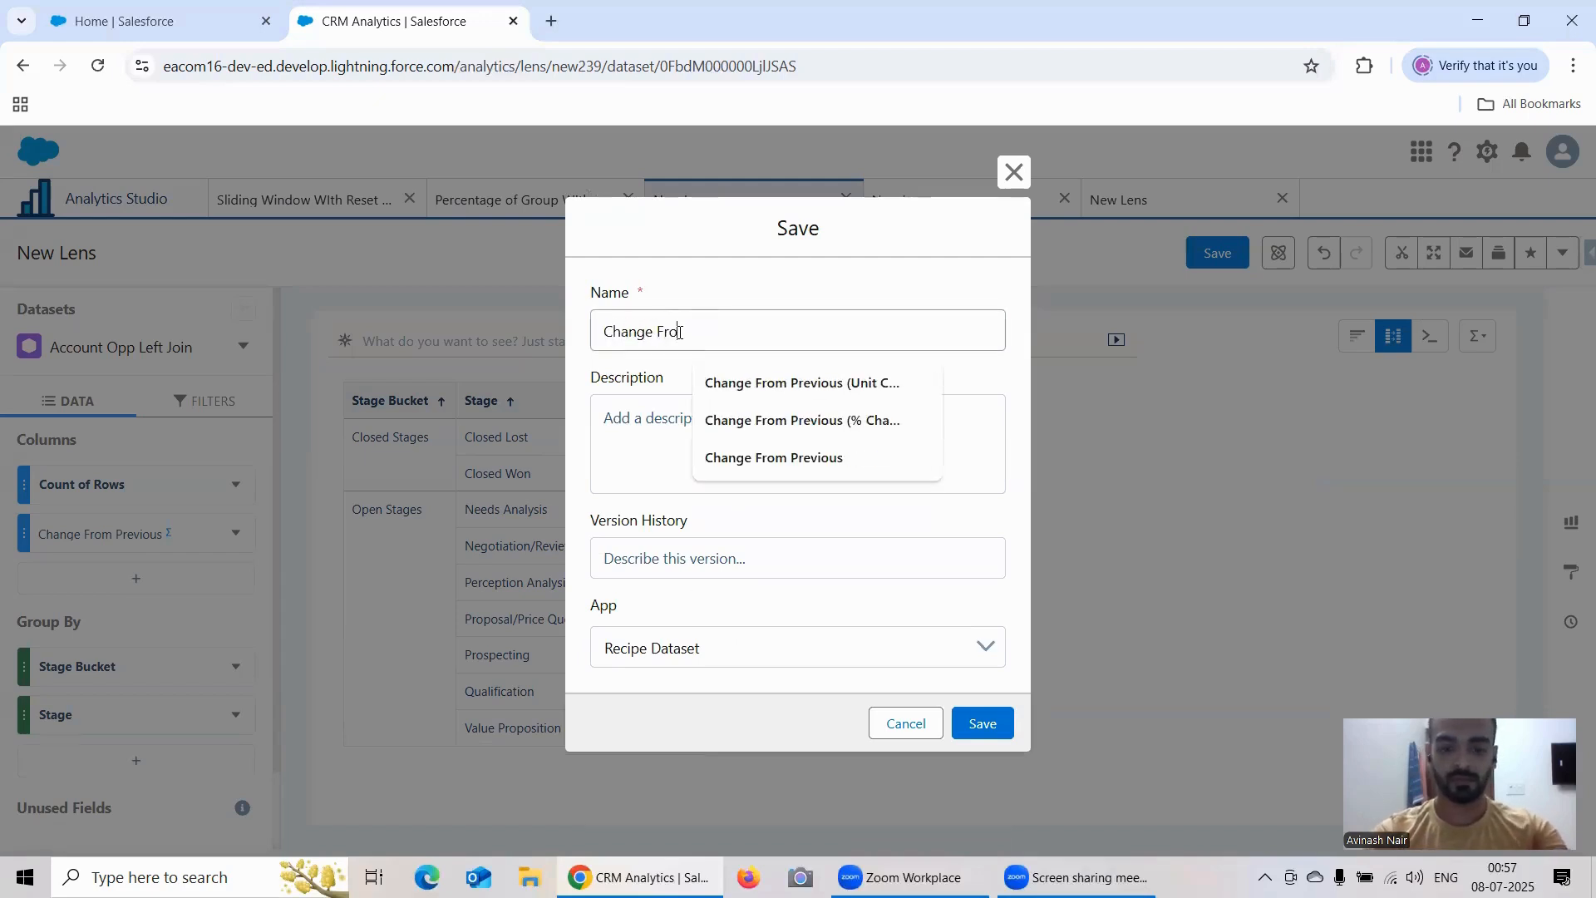
{"action": "type", "text": "m Previous"}
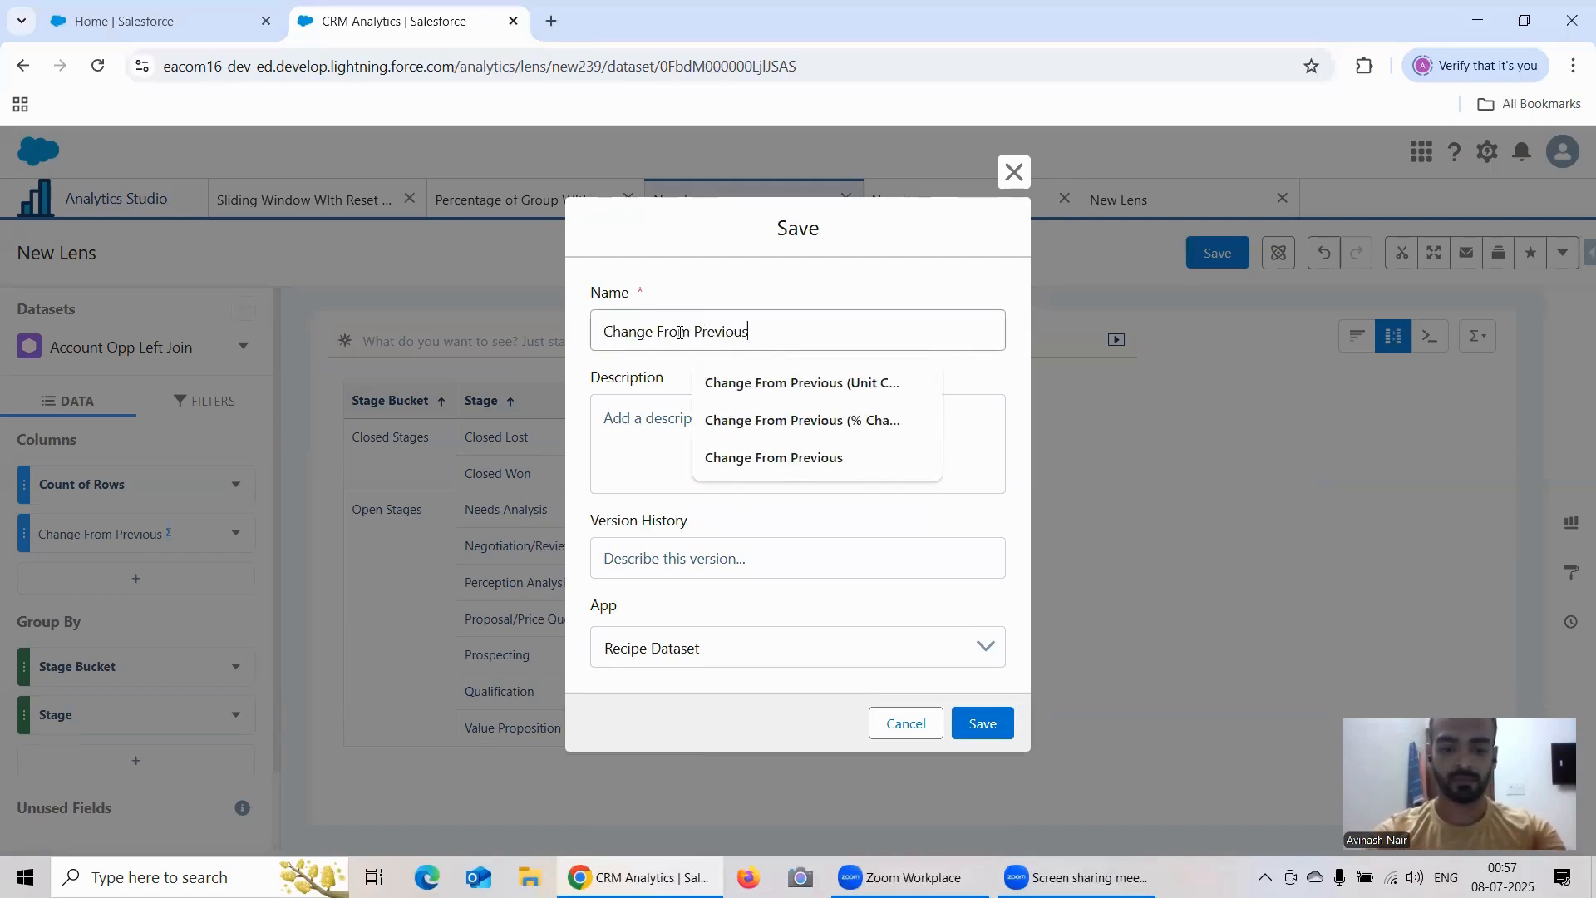
{"action": "type", "text": " With Re"}
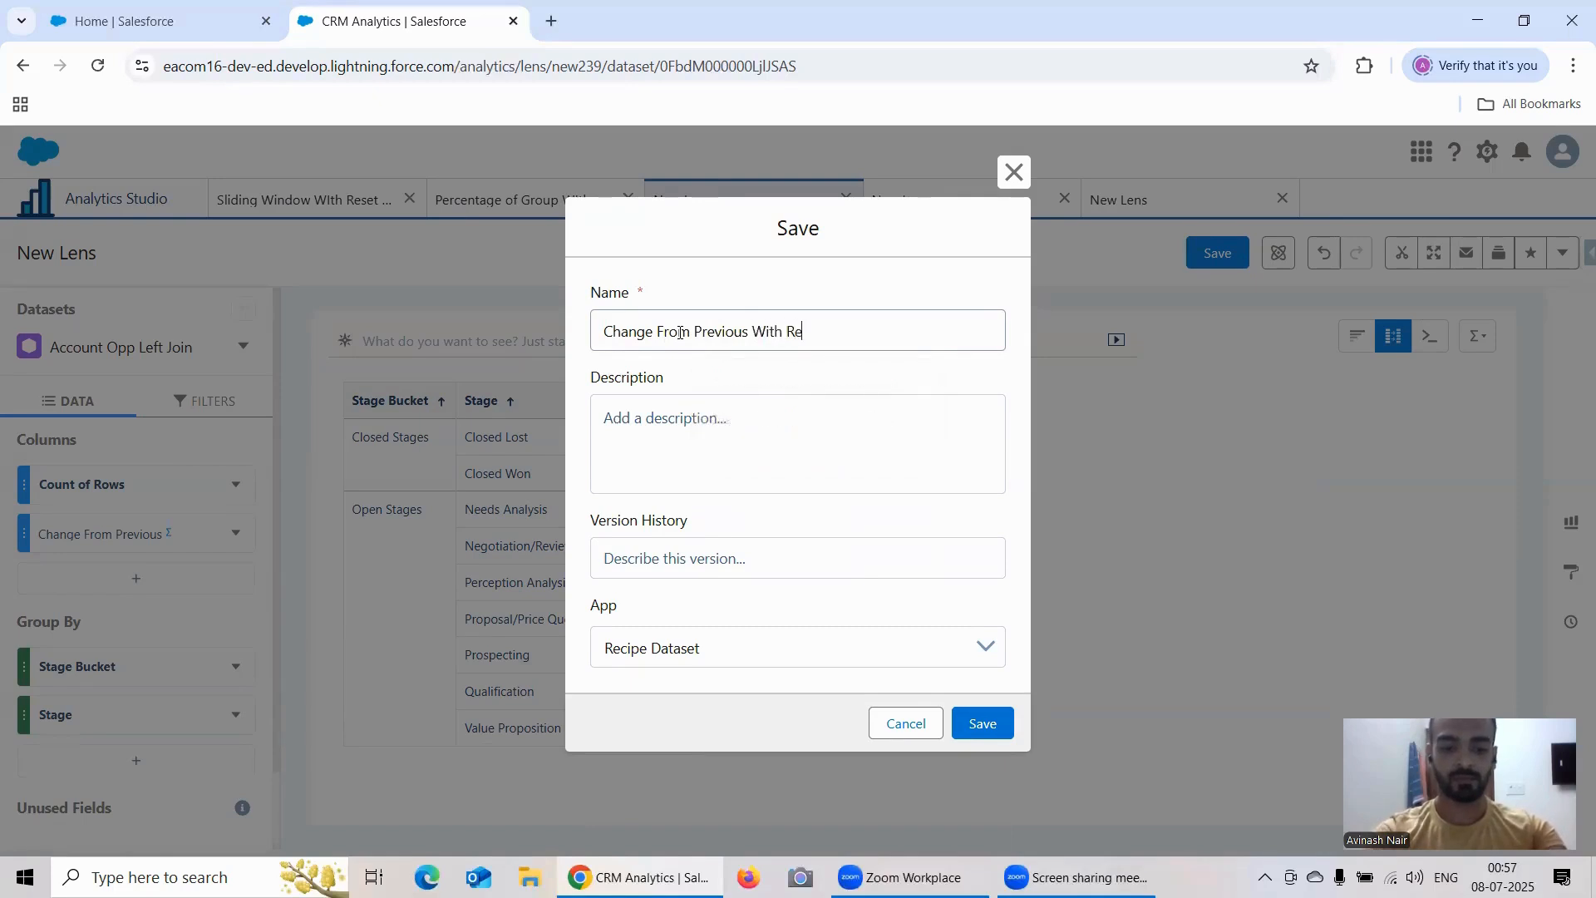
{"action": "type", "text": "set Group"}
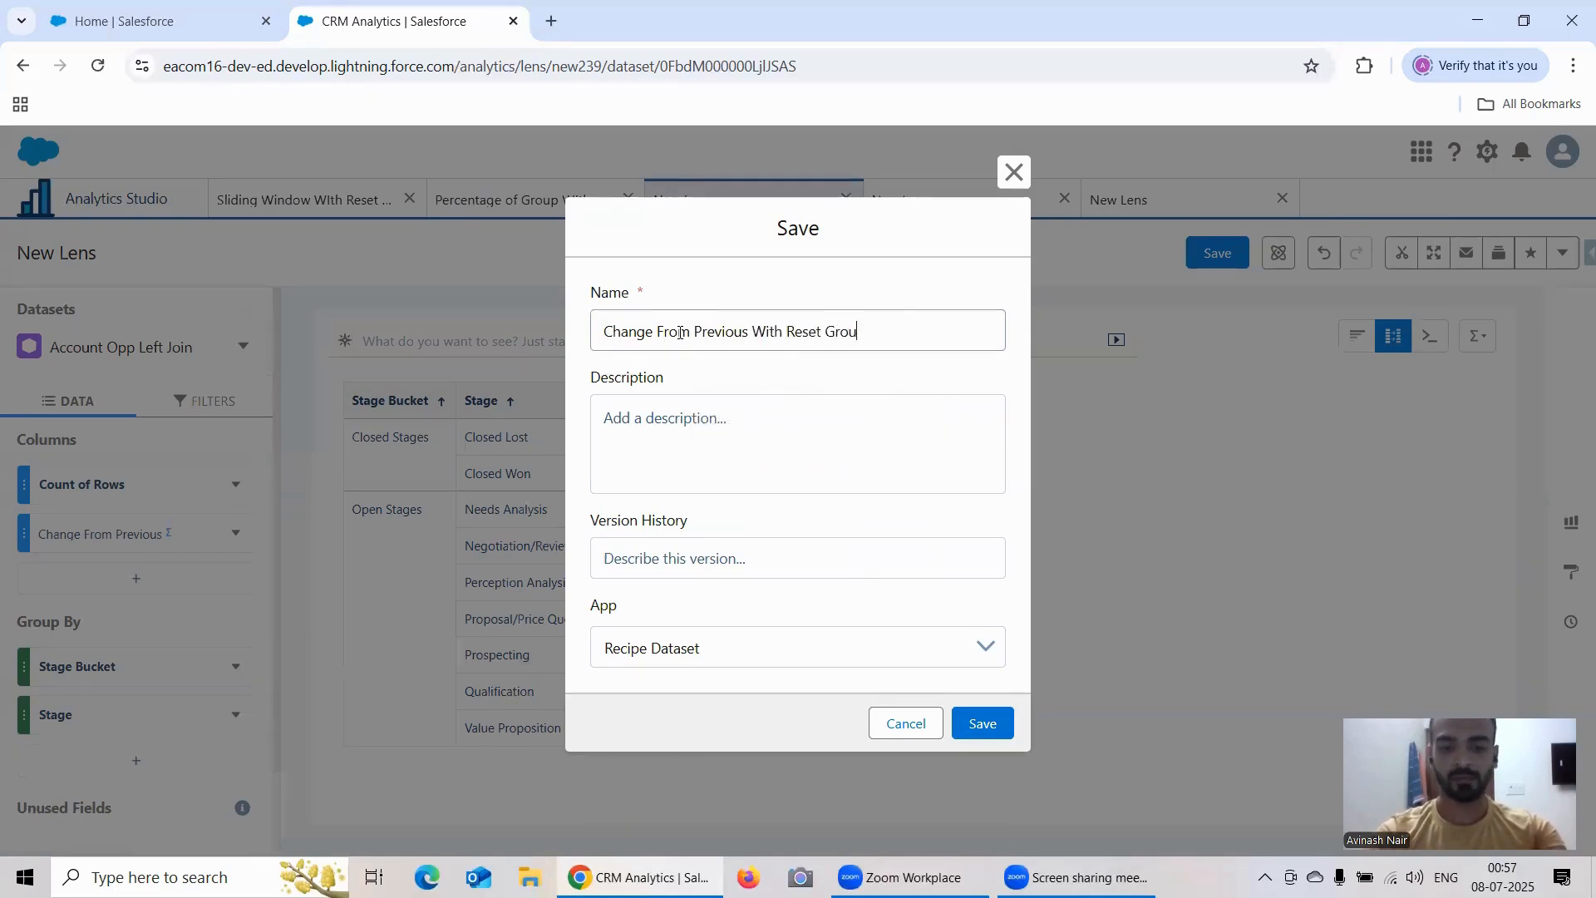
{"action": "left_click", "coordinate": [980, 726]}
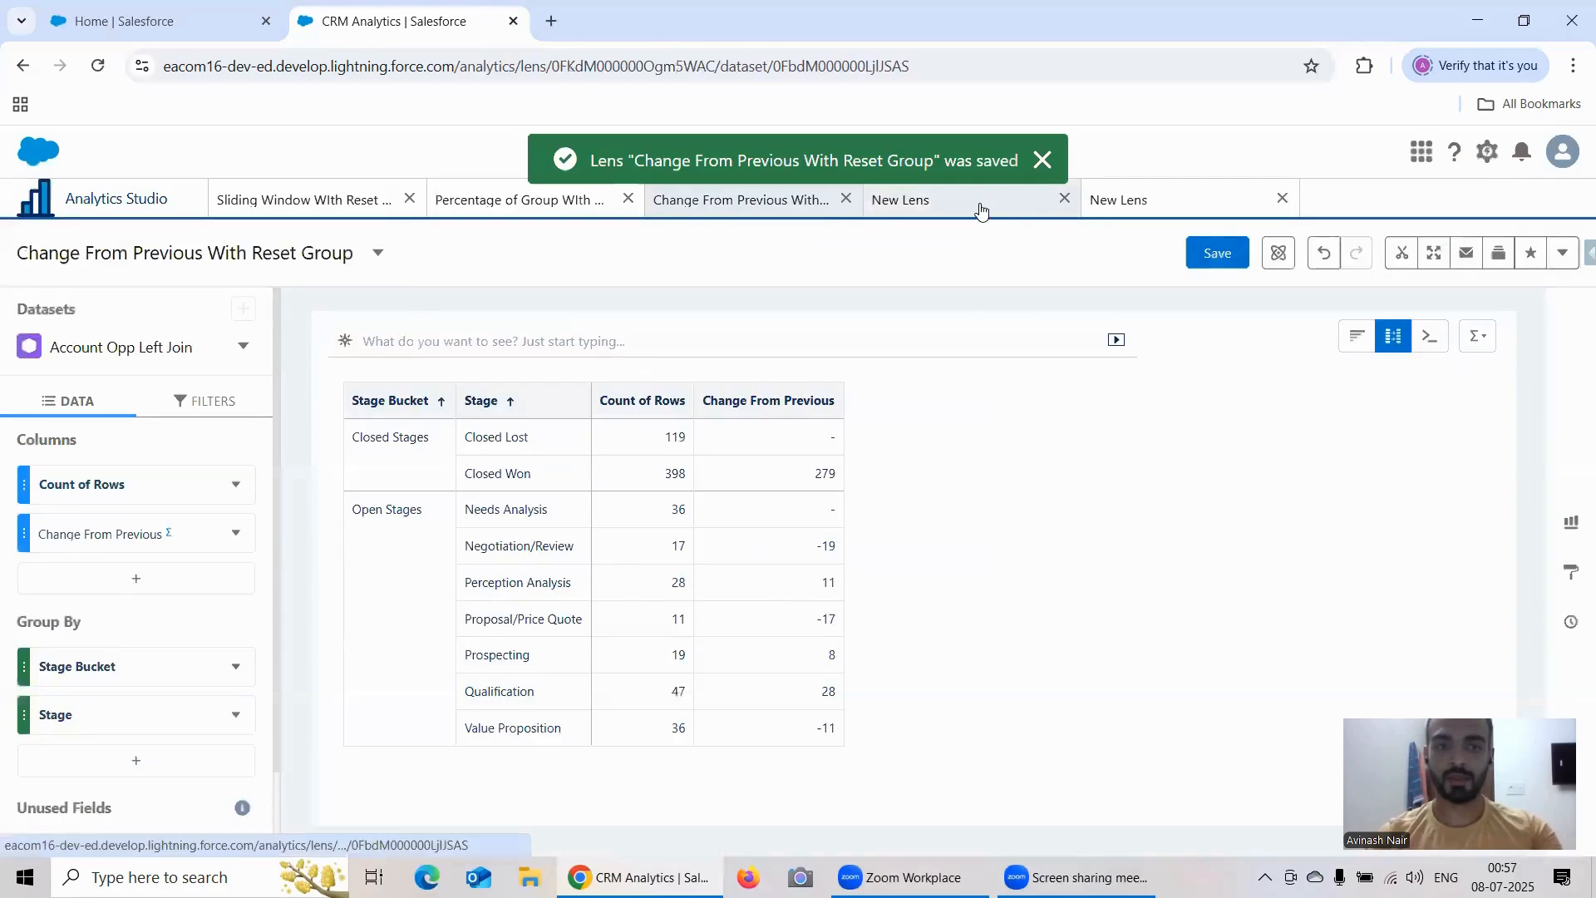
Step: Switch to the Running Total lens and close its column editor
{"action": "left_click", "coordinate": [956, 199]}
{"action": "left_click", "coordinate": [176, 452]}
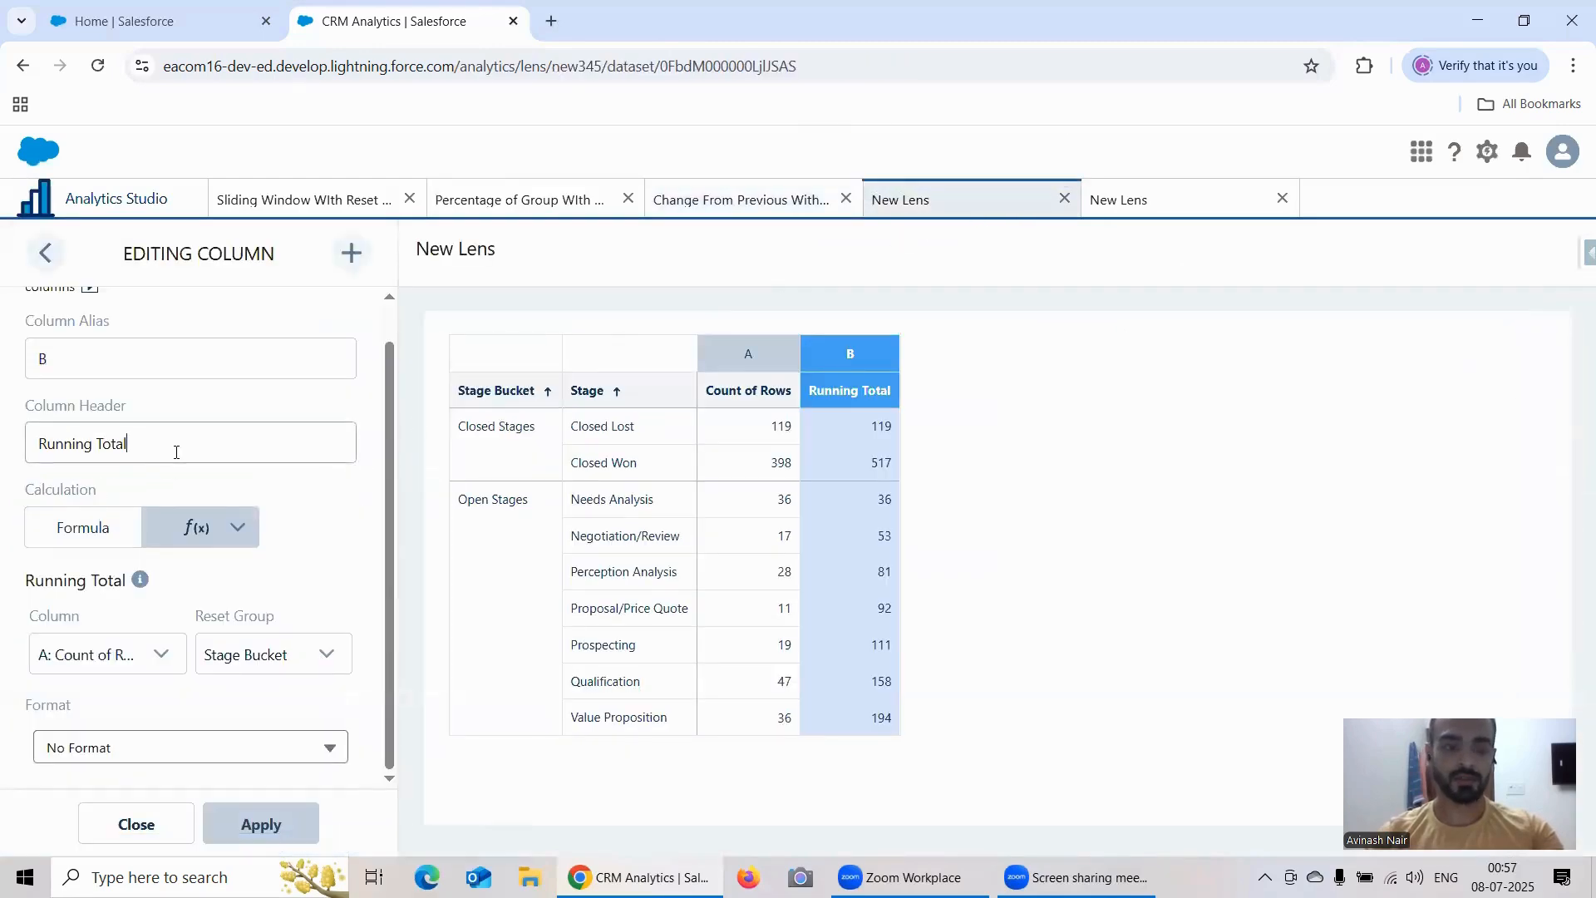
{"action": "left_click", "coordinate": [155, 824]}
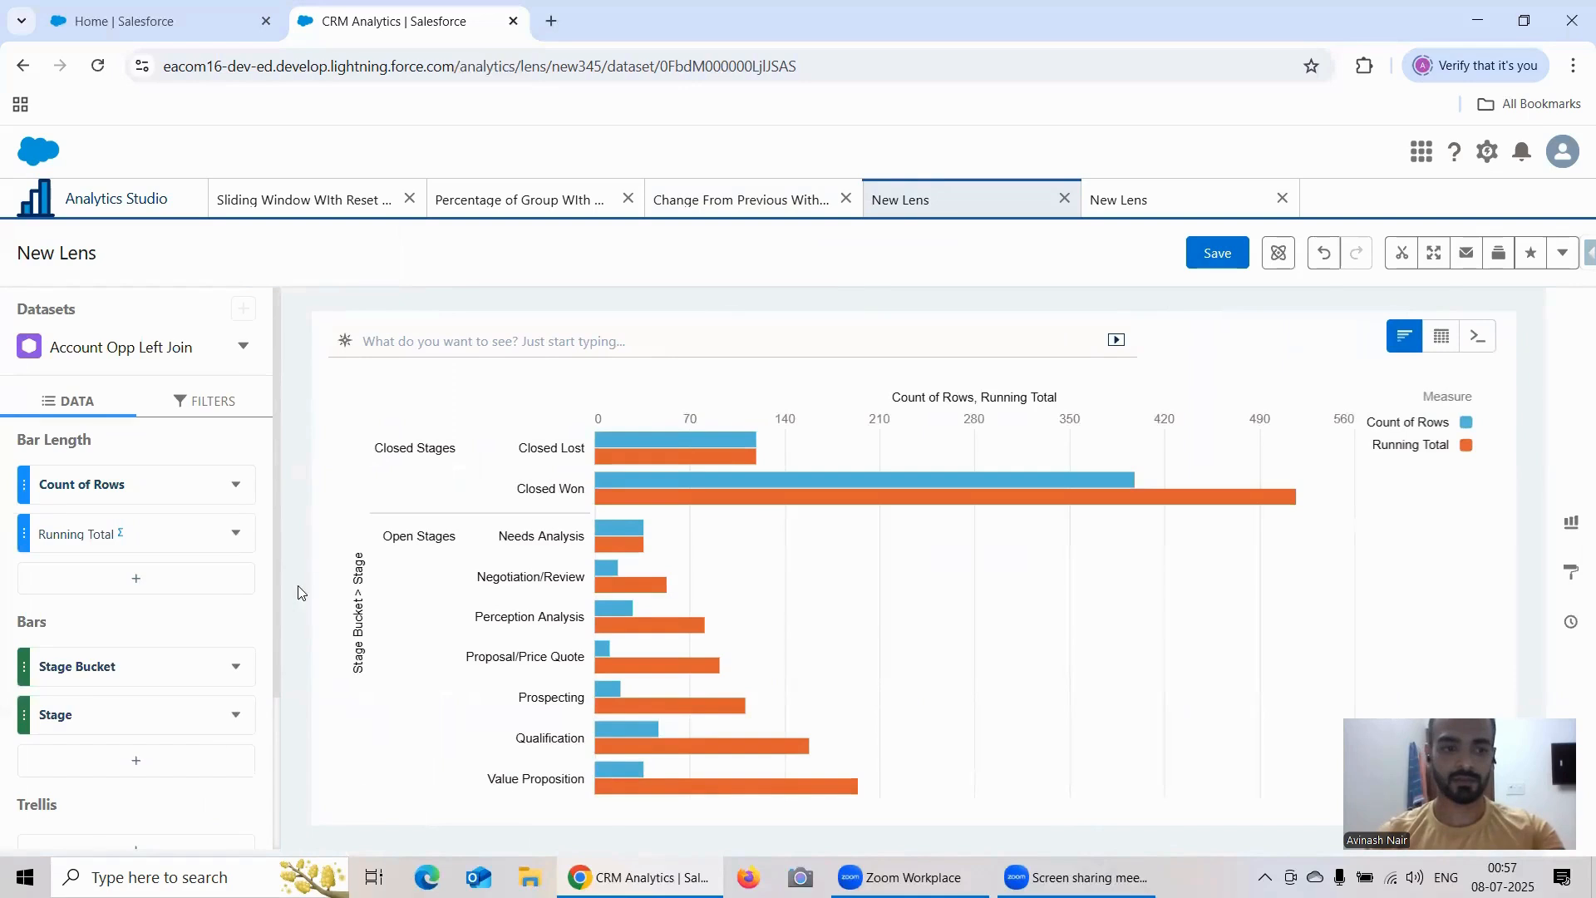
Step: Save the Running Total lens as "Running Total With Reset Group" in the Recipe Dataset app and switch to the Rank lens
{"action": "left_click", "coordinate": [1216, 253]}
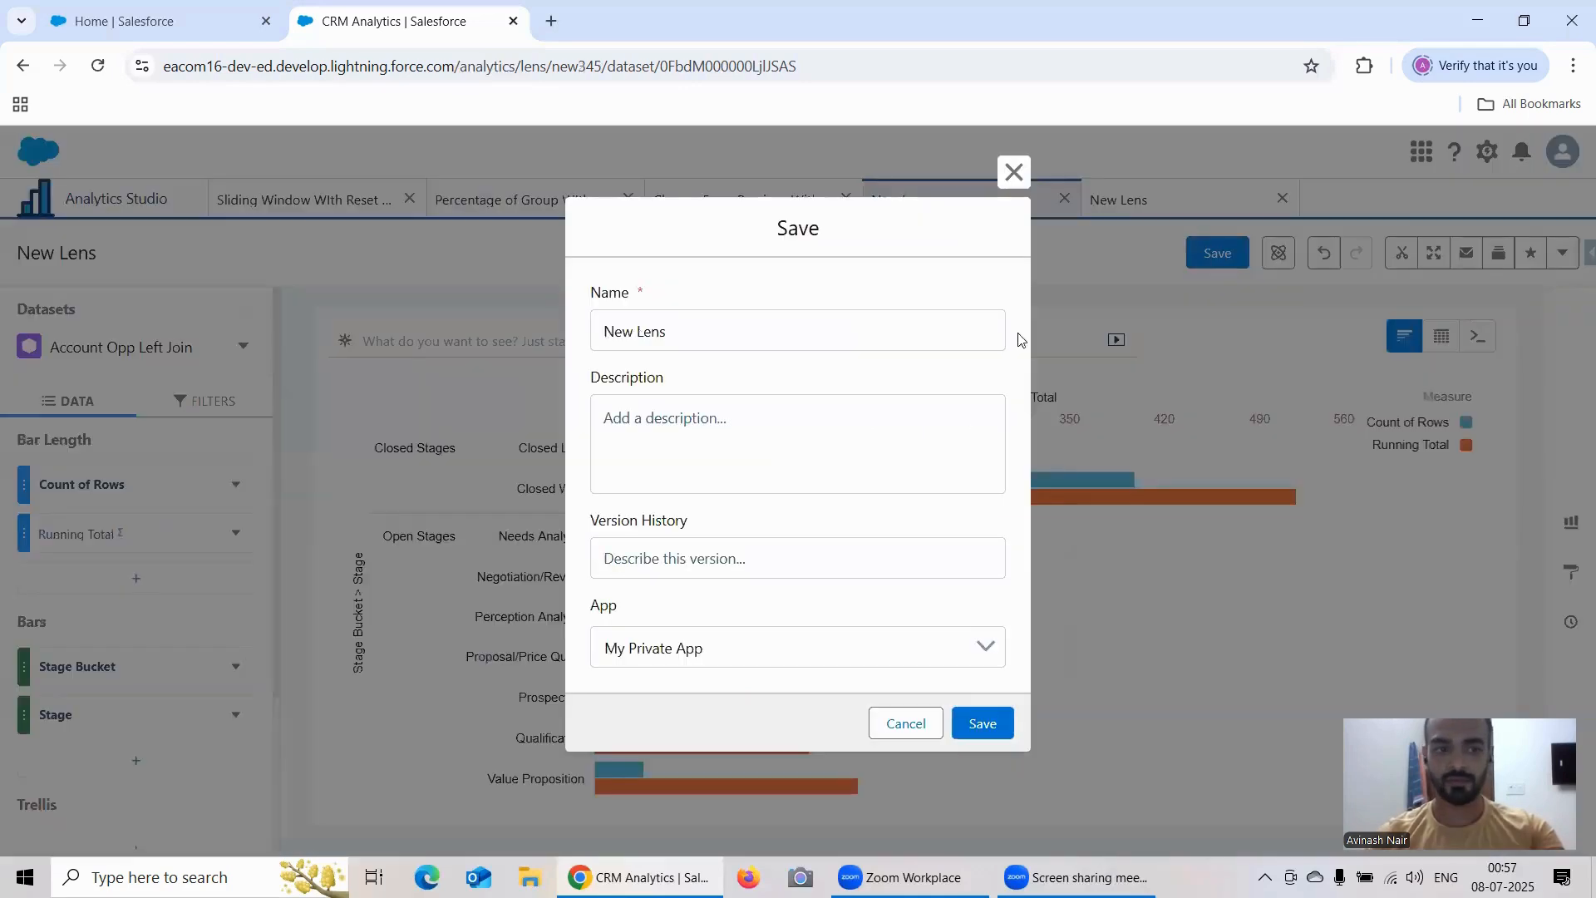
{"action": "triple_click", "coordinate": [710, 333]}
{"action": "type", "text": "Running To"}
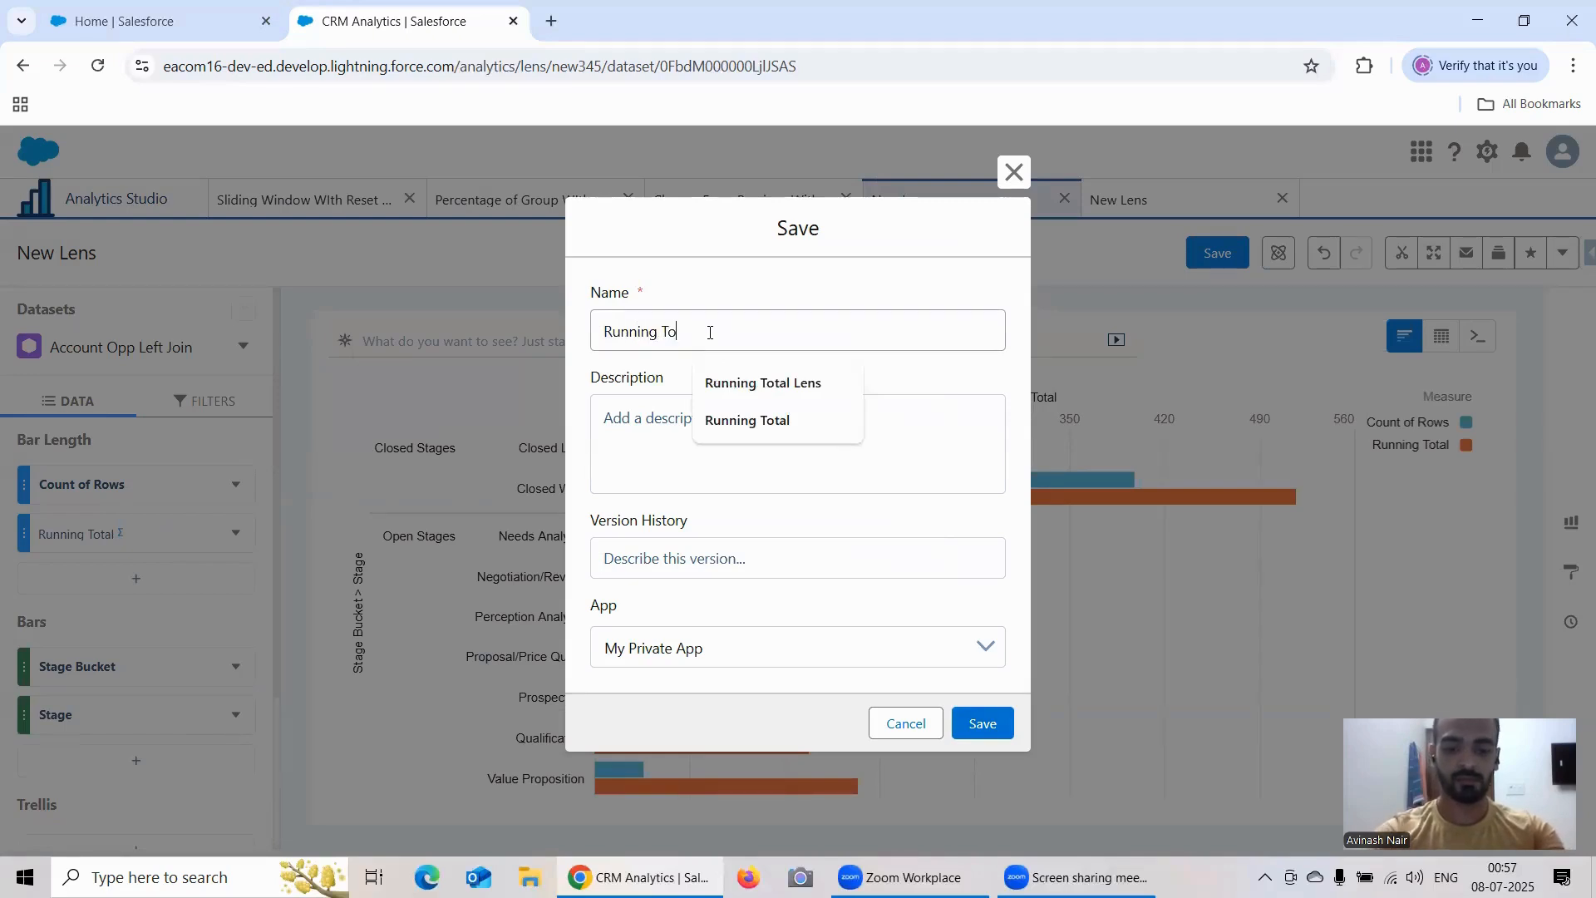
{"action": "type", "text": "tal Wit"}
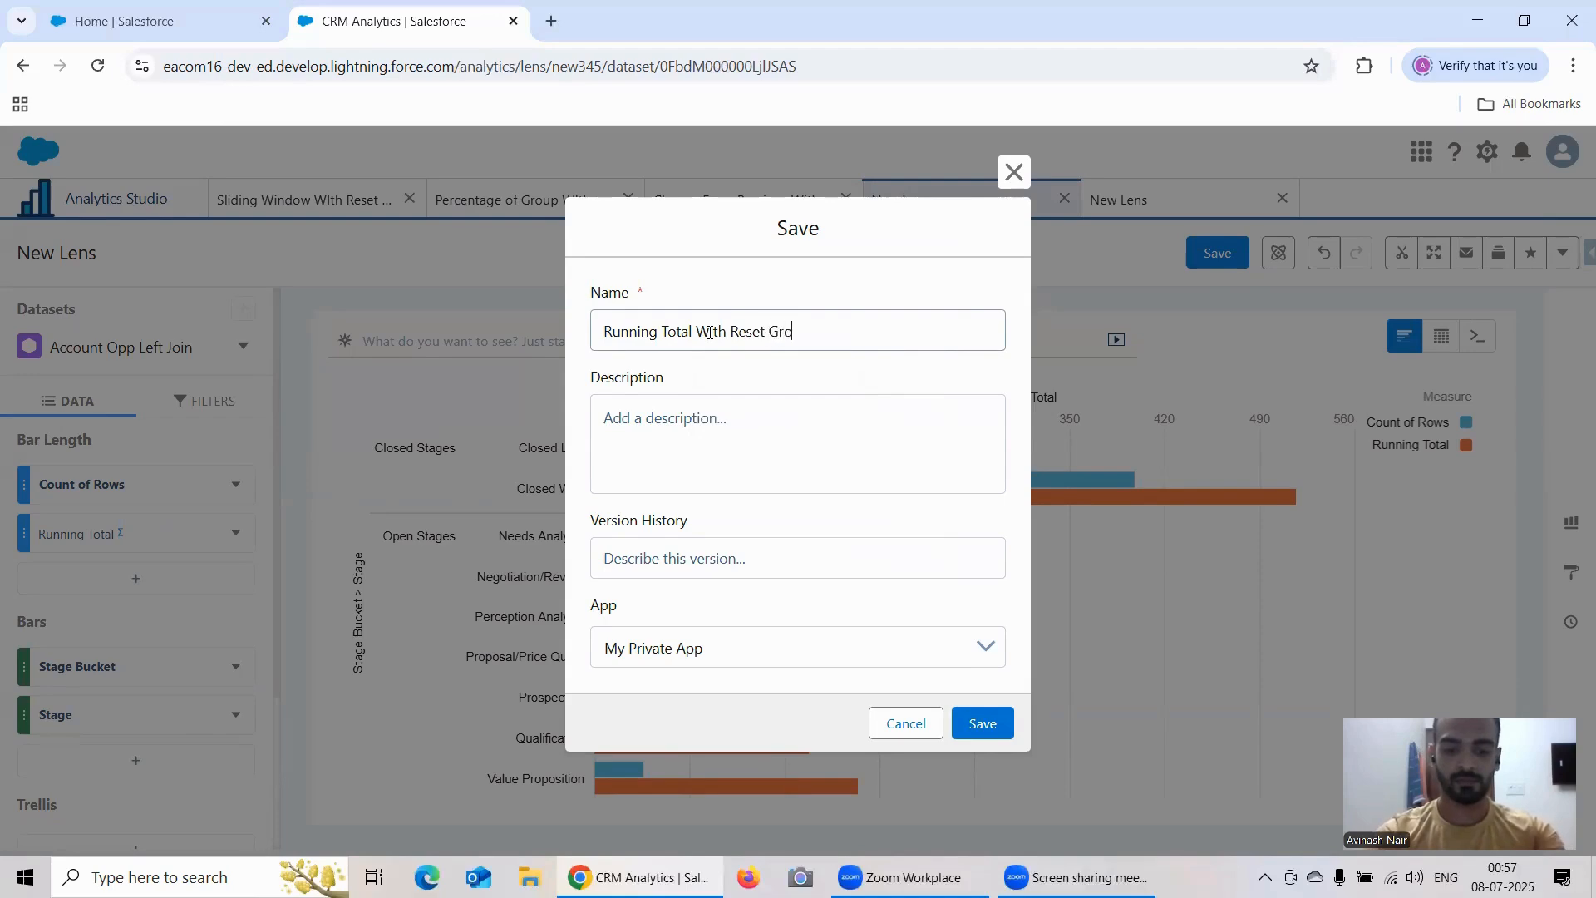
{"action": "type", "text": "h Reset Group"}
{"action": "left_click", "coordinate": [716, 636]}
{"action": "left_click", "coordinate": [718, 740]}
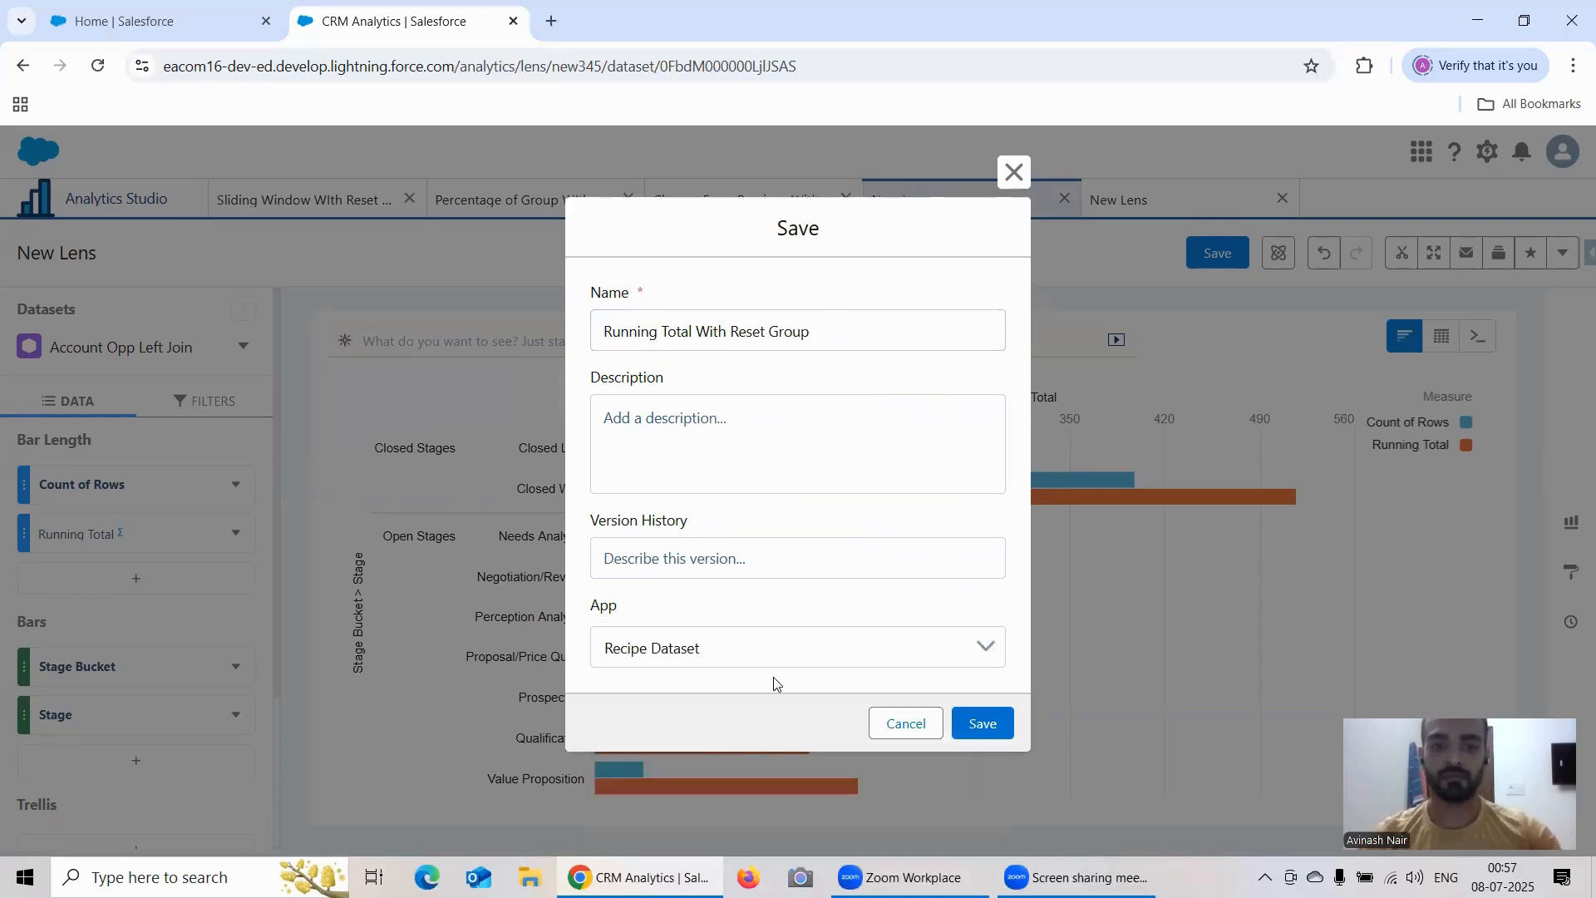
{"action": "left_click", "coordinate": [982, 723]}
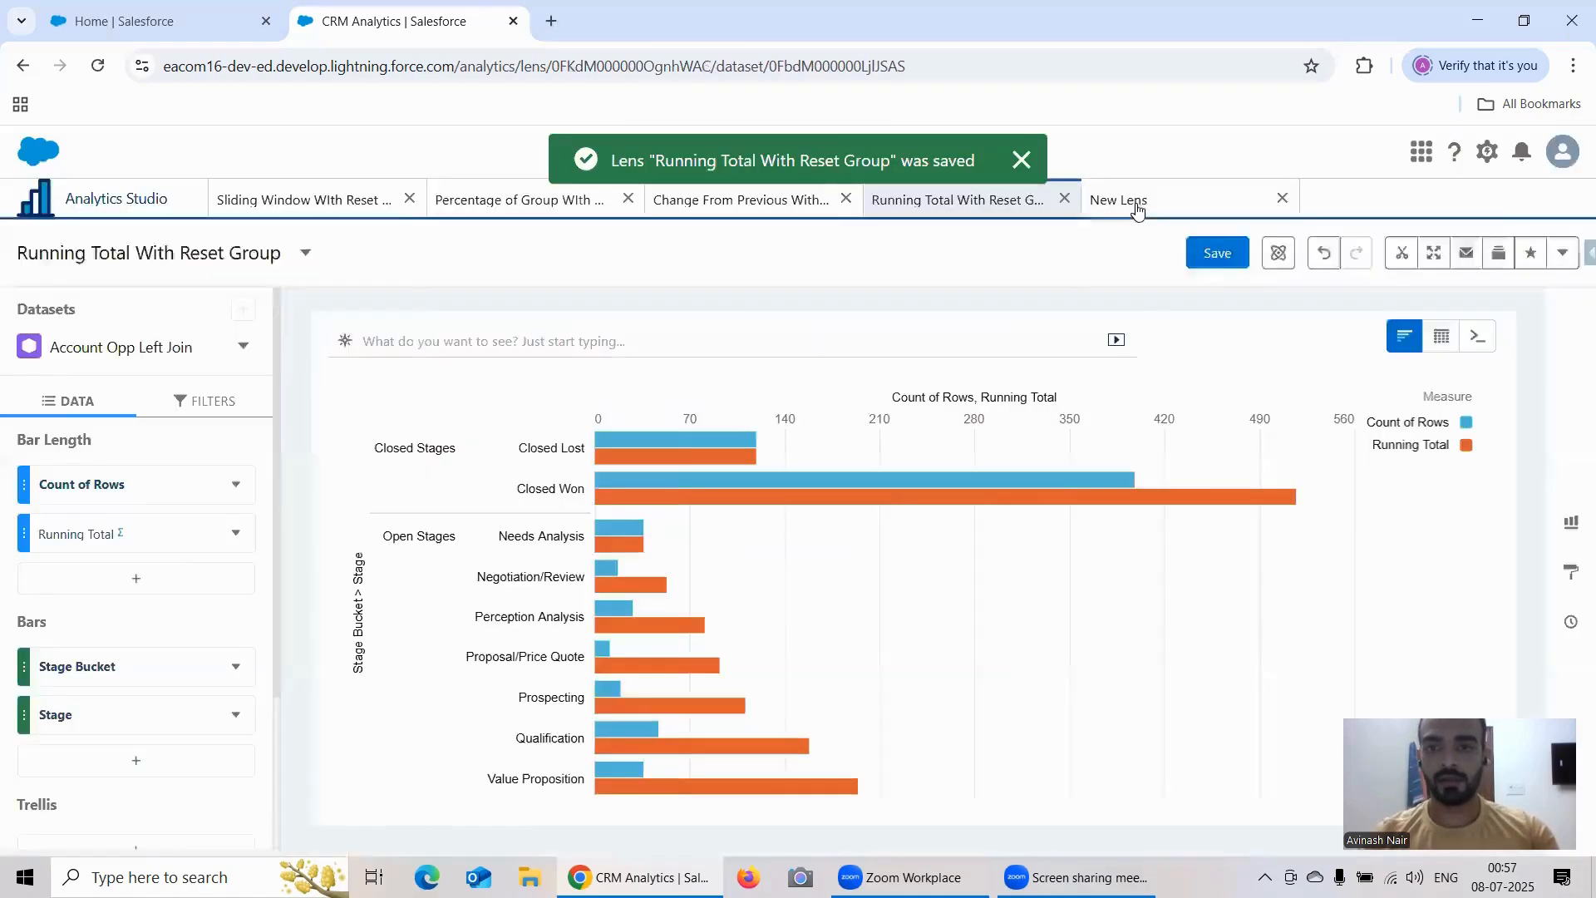
{"action": "left_click", "coordinate": [1135, 203]}
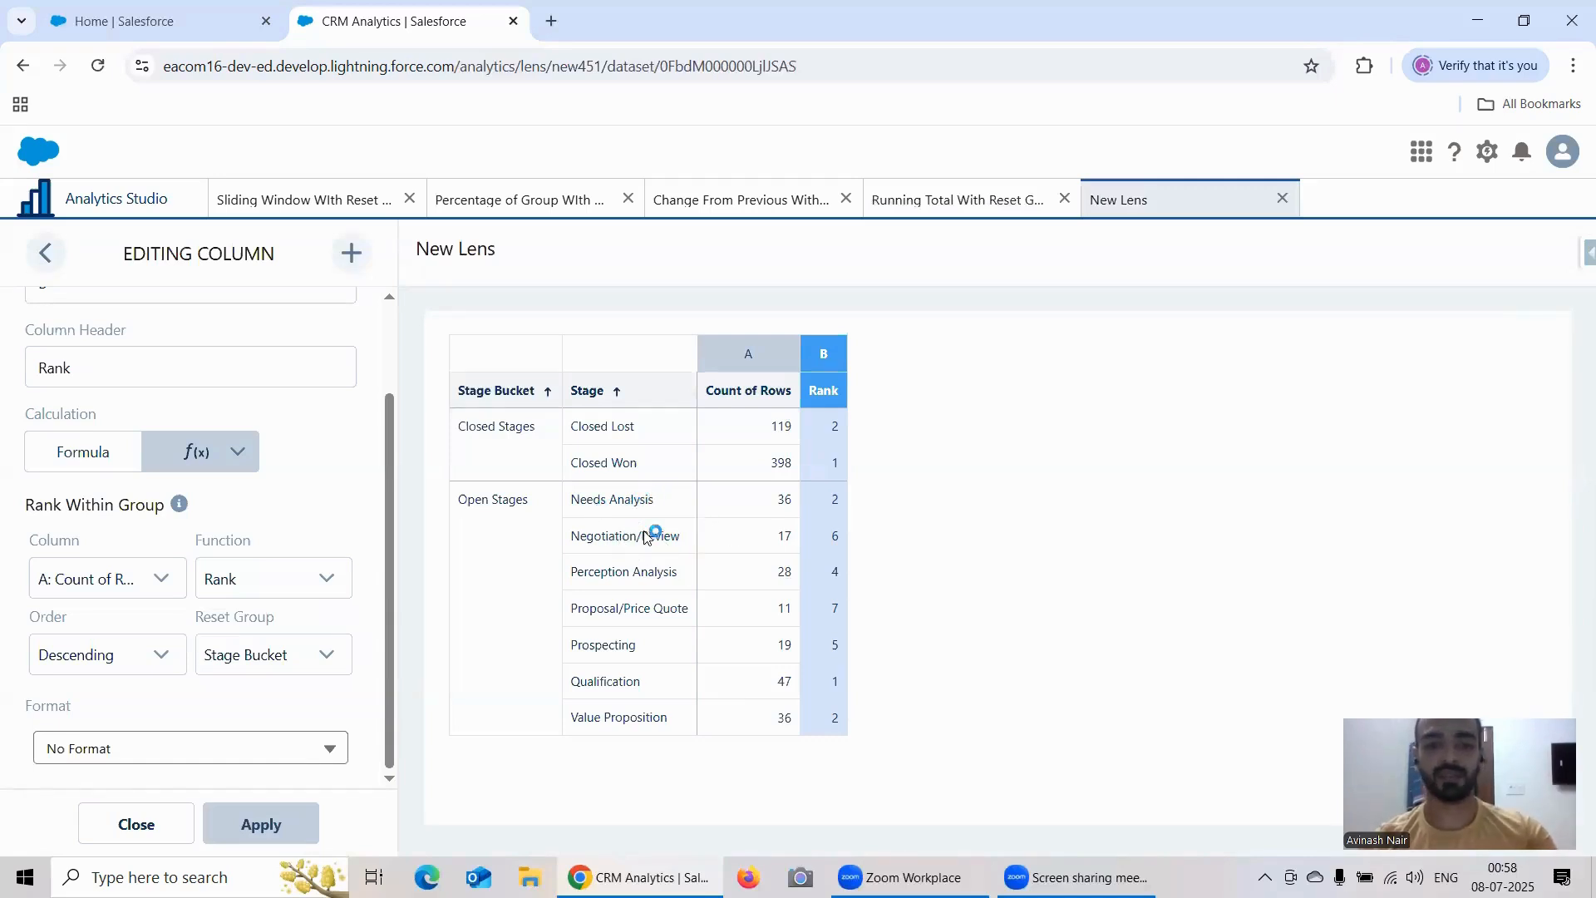
Step: Open Data Export of Salesforce Inspector Advanced from the Salesforce Setup home page
{"action": "left_click", "coordinate": [192, 20]}
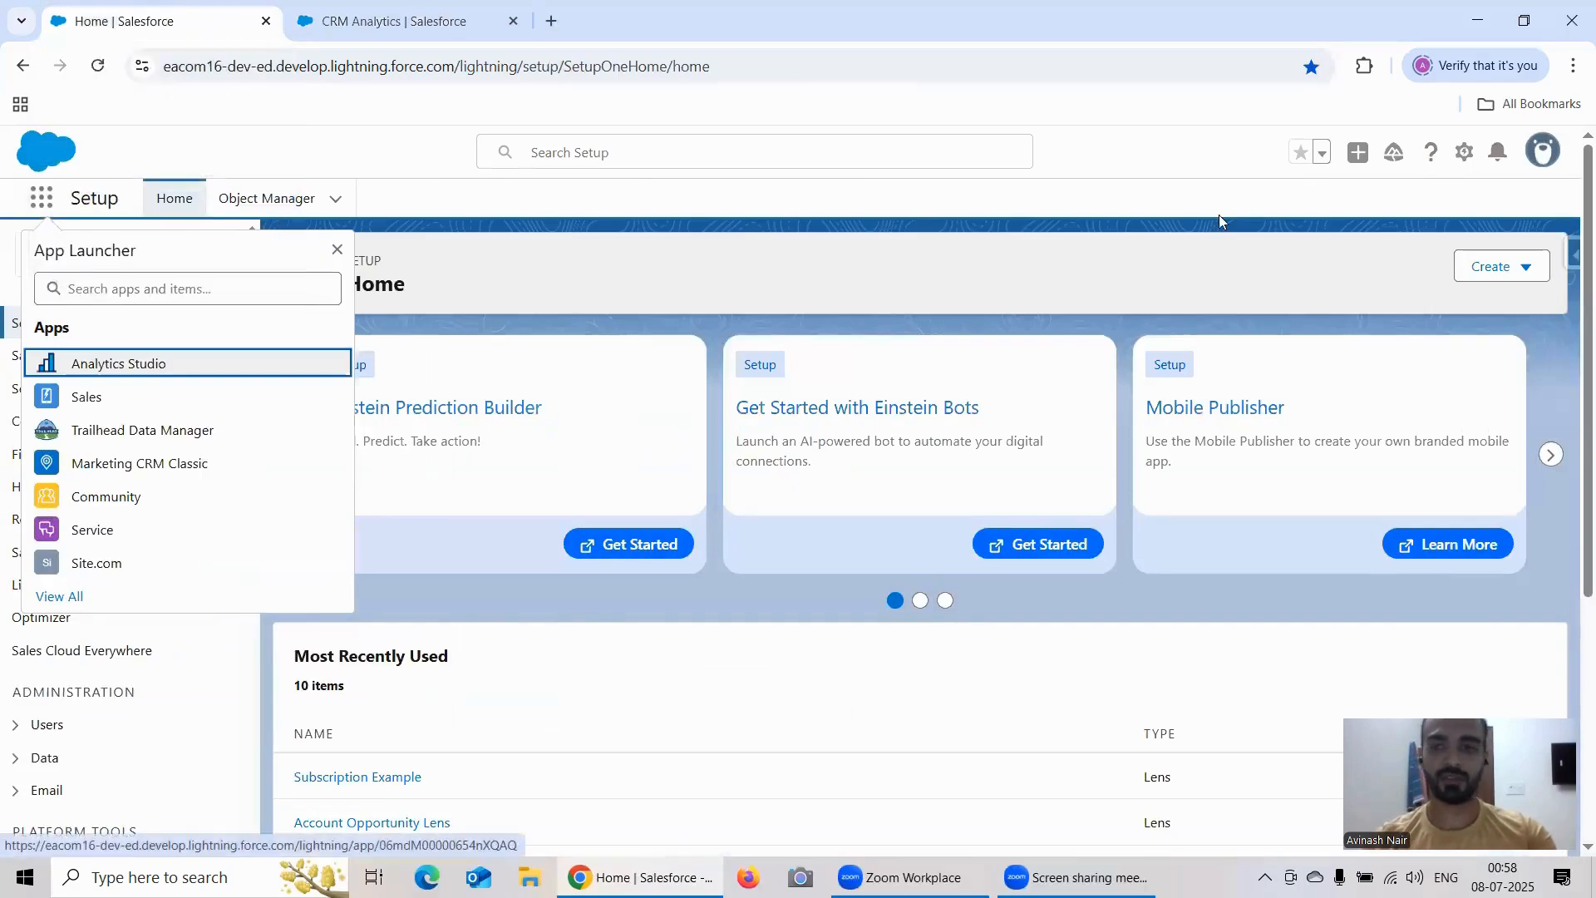
{"action": "left_click", "coordinate": [1573, 254]}
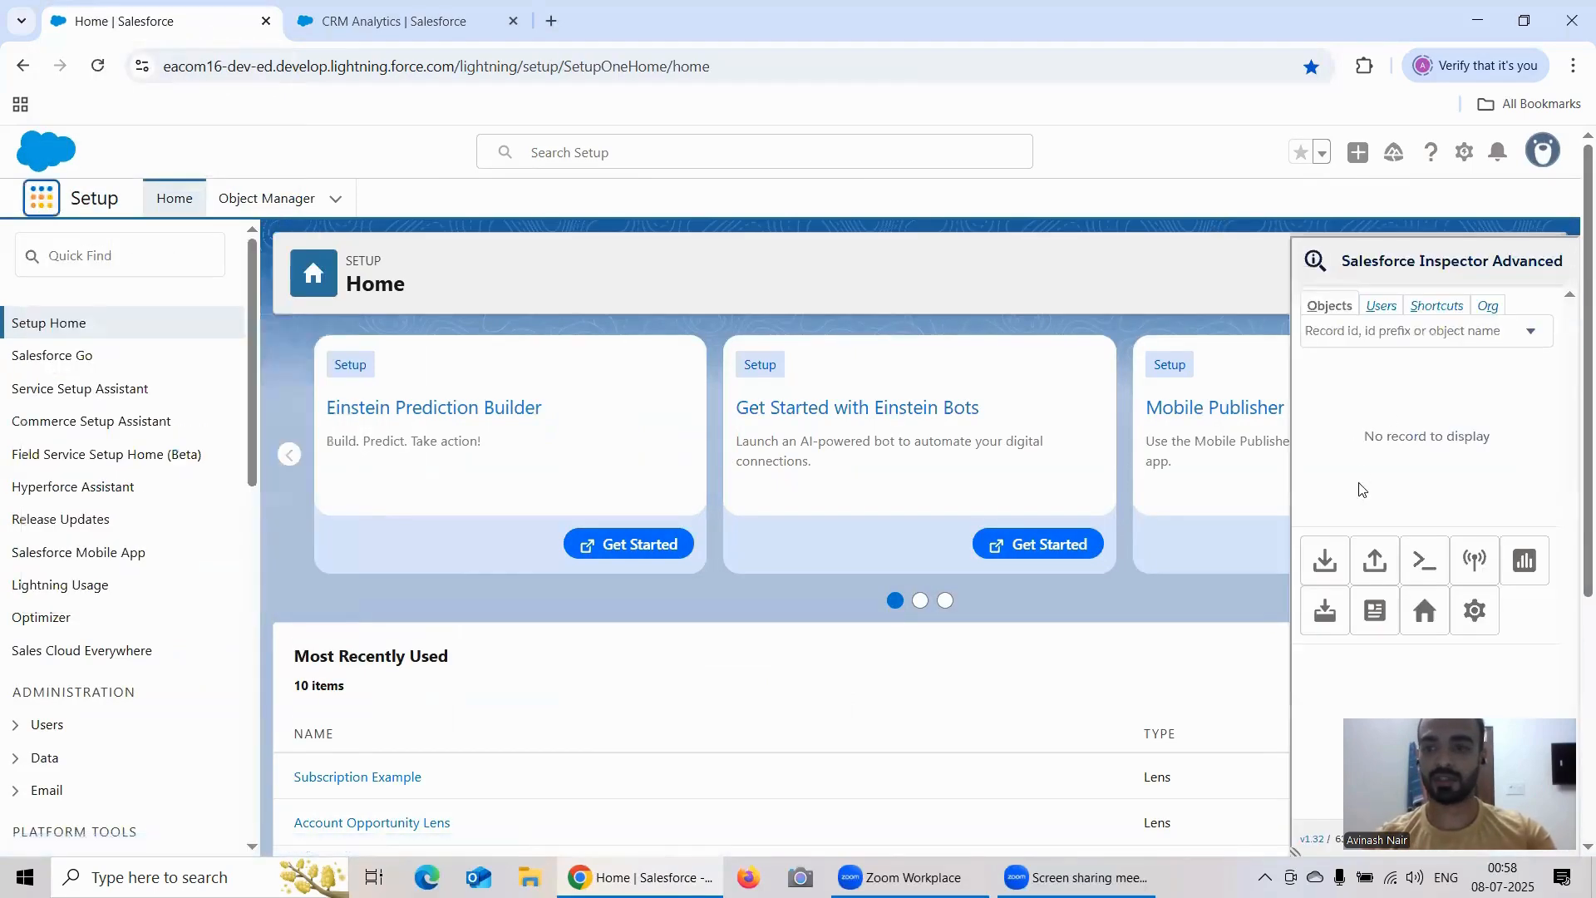
{"action": "left_click", "coordinate": [1338, 571]}
Step: Replace the export query with "Select id, name, Stage from Opportunity"
{"action": "double_click", "coordinate": [384, 256]}
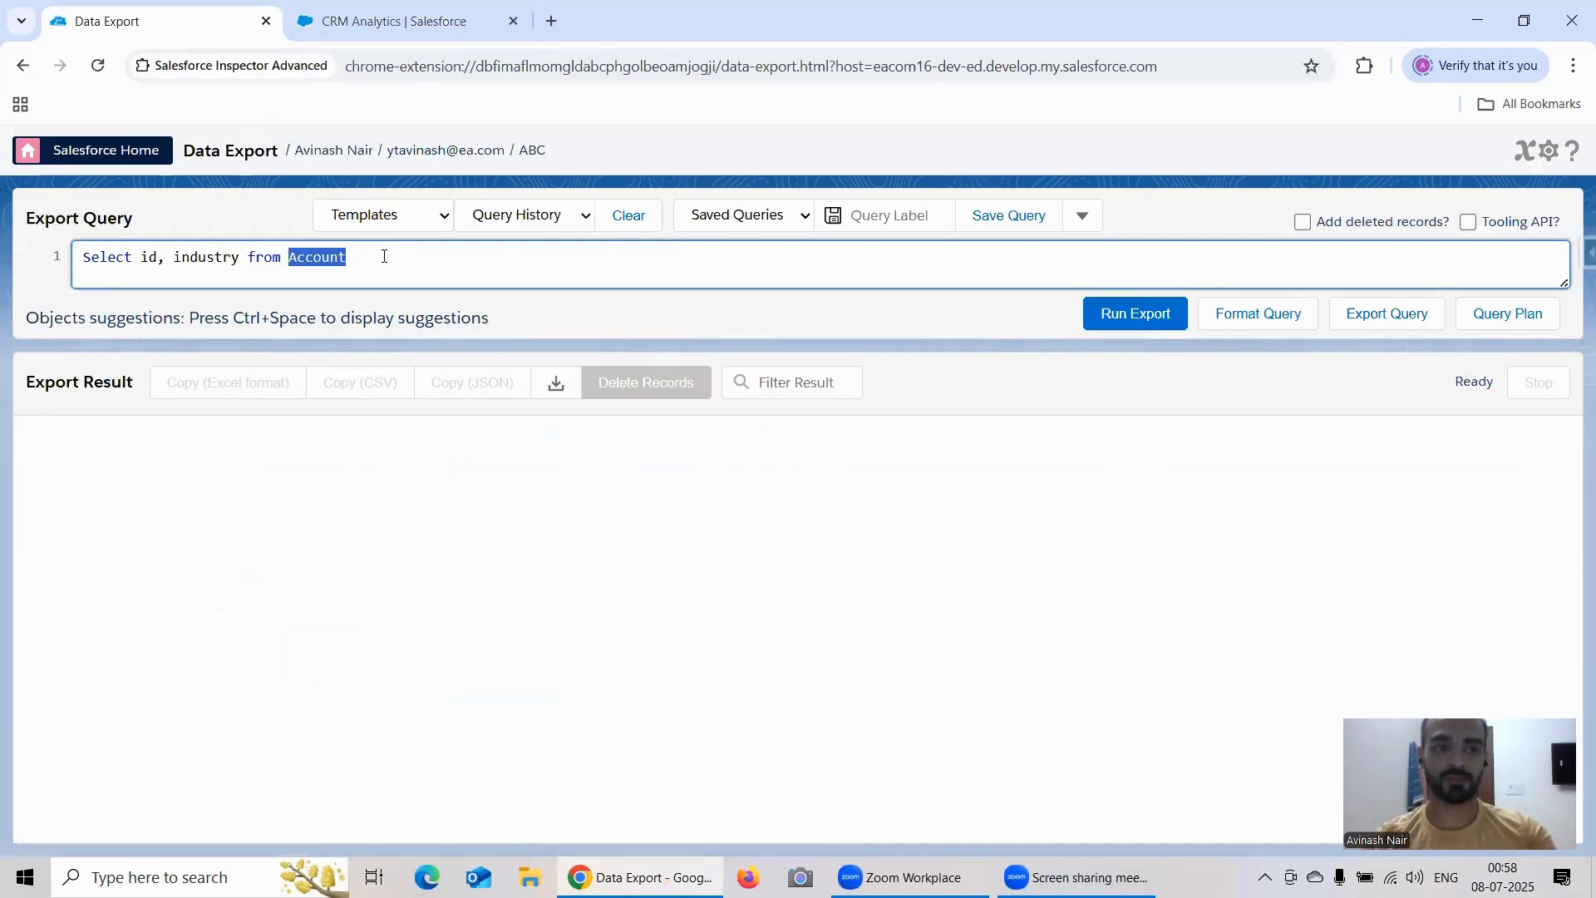
{"action": "key", "text": "ctrl+a"}
{"action": "type", "text": "Sele"}
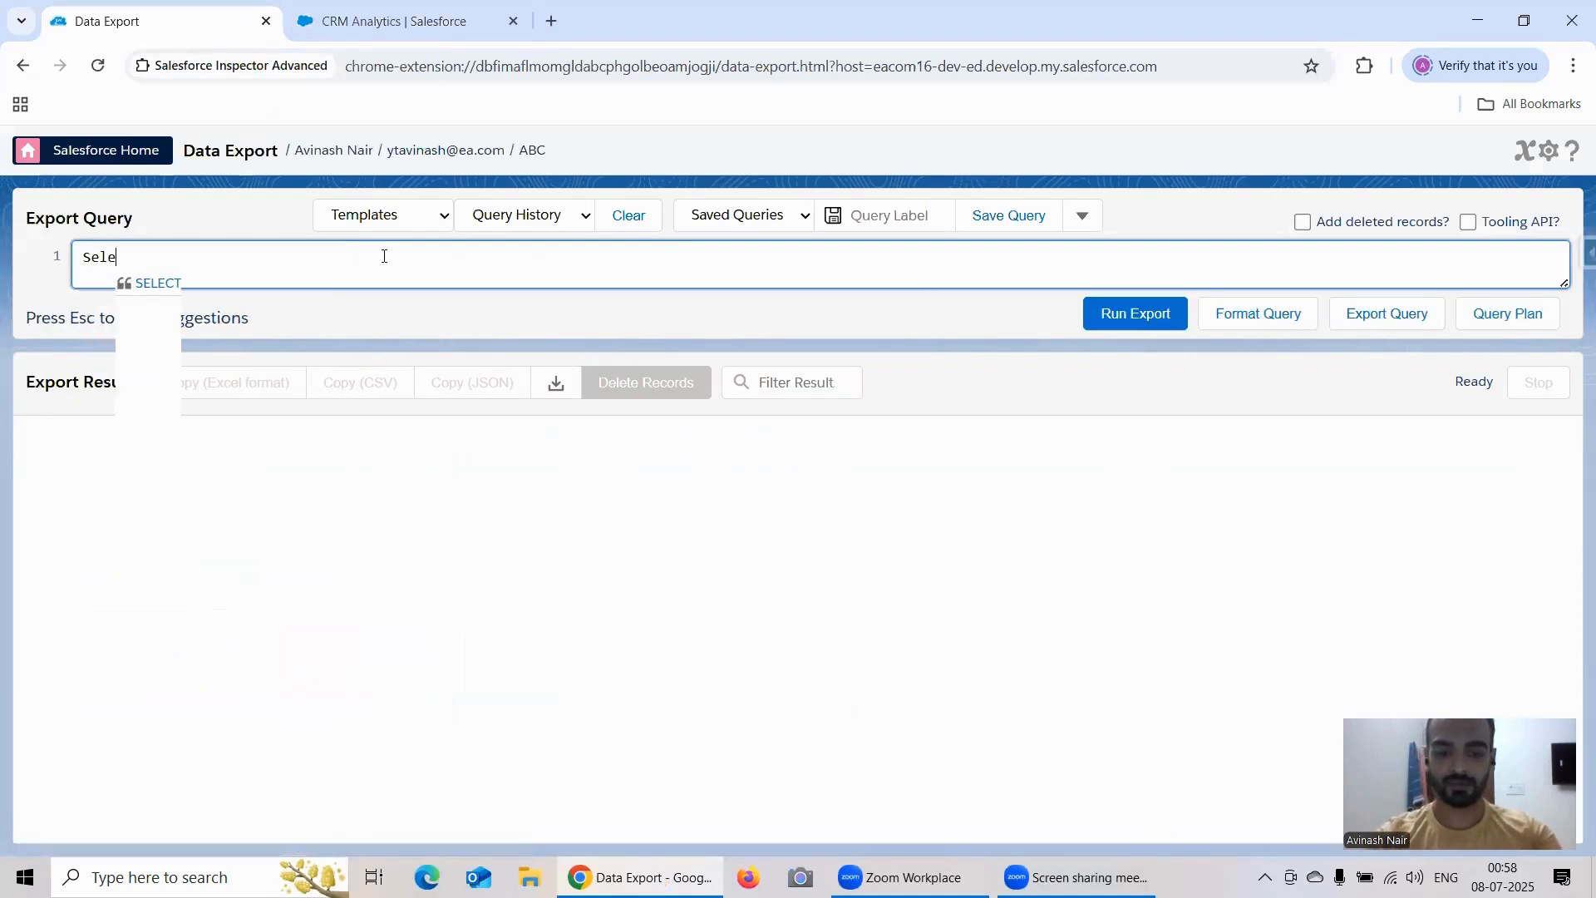
{"action": "type", "text": "ct id, "}
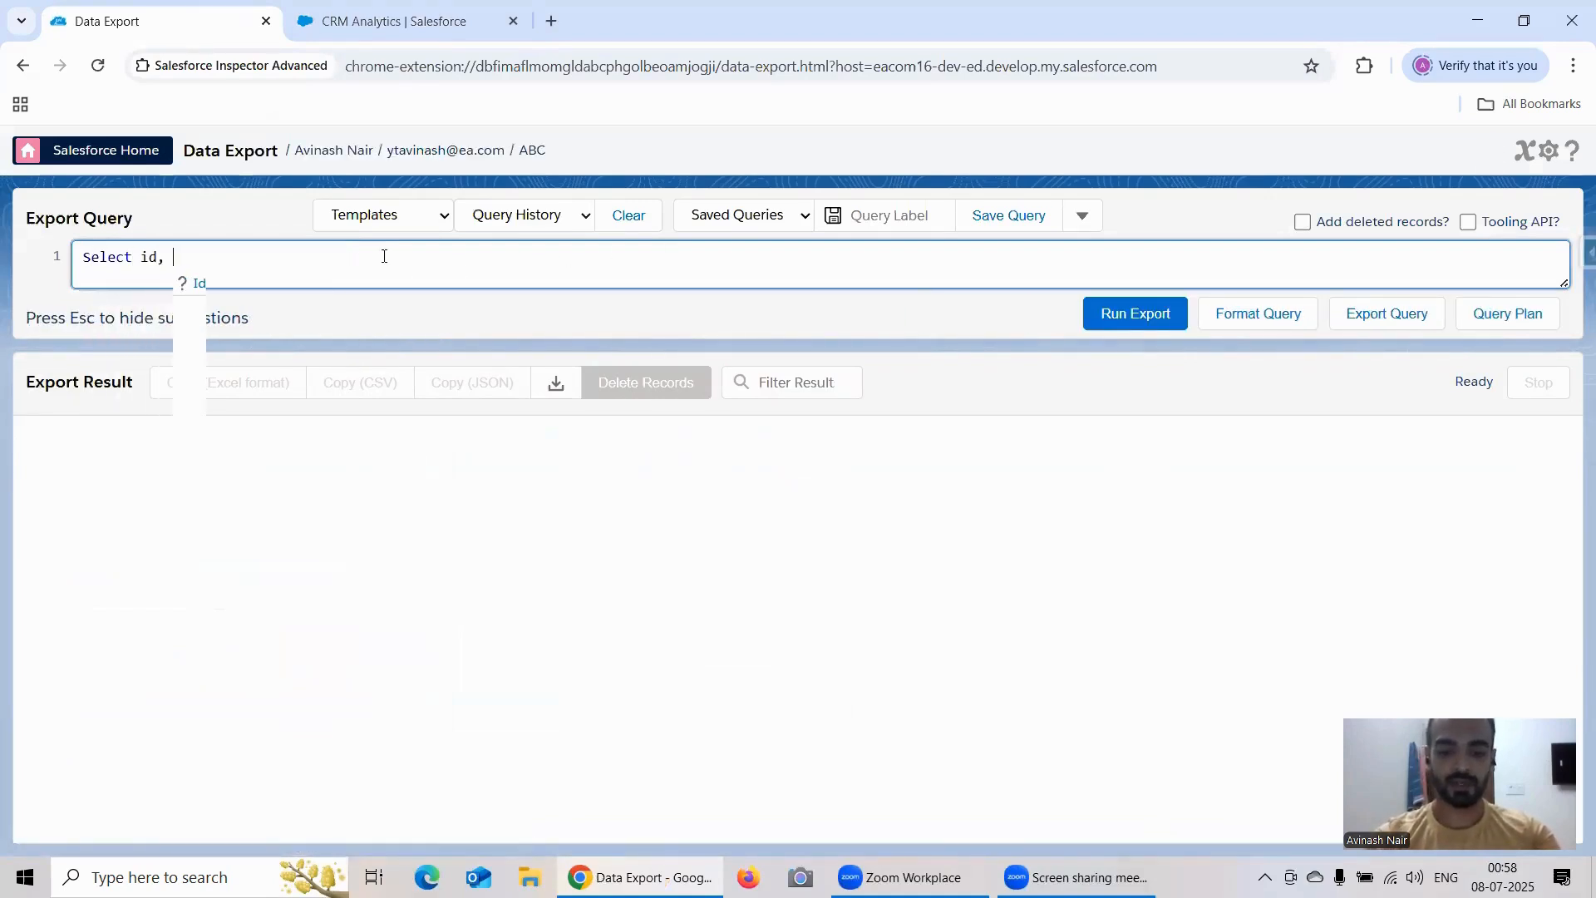
{"action": "type", "text": "name"}
{"action": "key", "text": "BackSpace"}
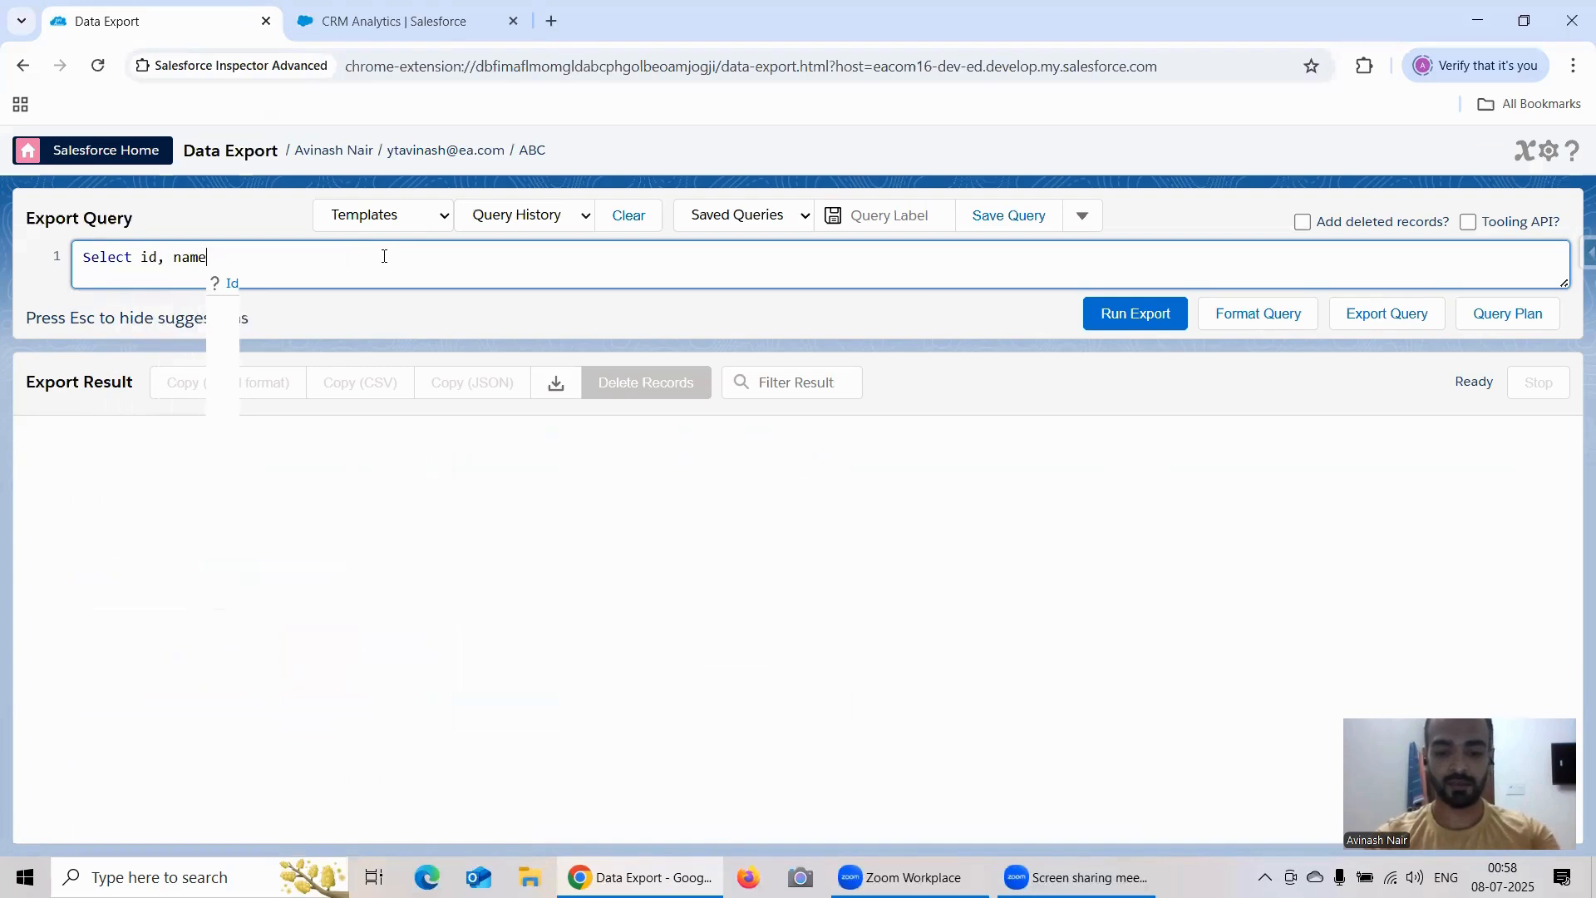
{"action": "type", "text": ", Stage from op"}
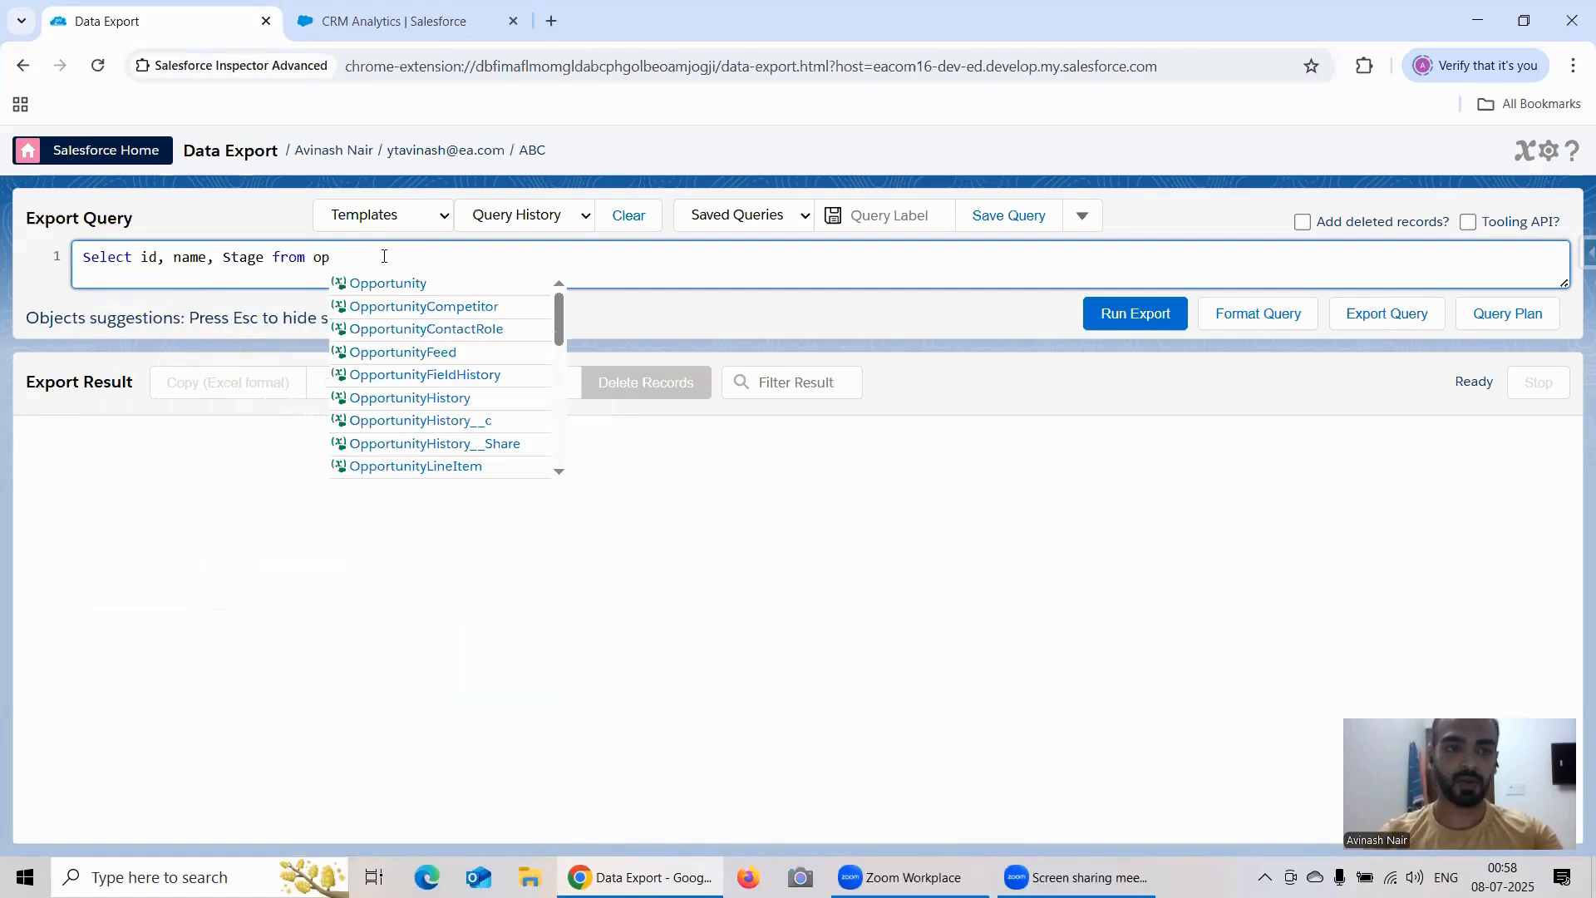
{"action": "left_click", "coordinate": [390, 284]}
Step: Add the condition "Where Stage = 'Needs Analysis'" to the Opportunity query and run the export
{"action": "type", "text": "W"}
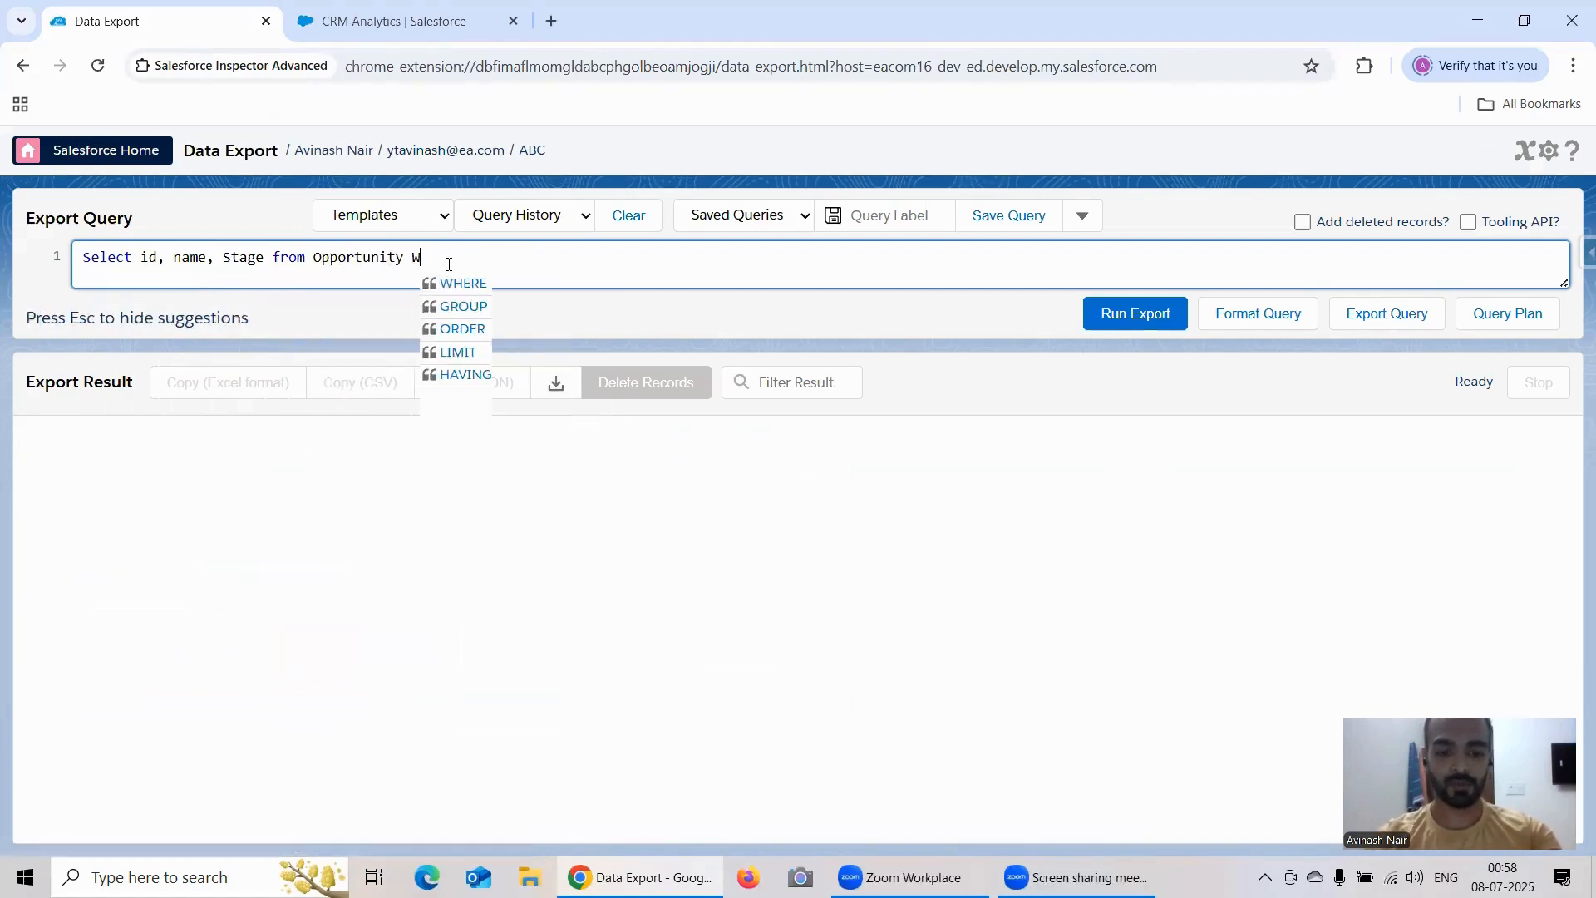
{"action": "type", "text": "here Stage "}
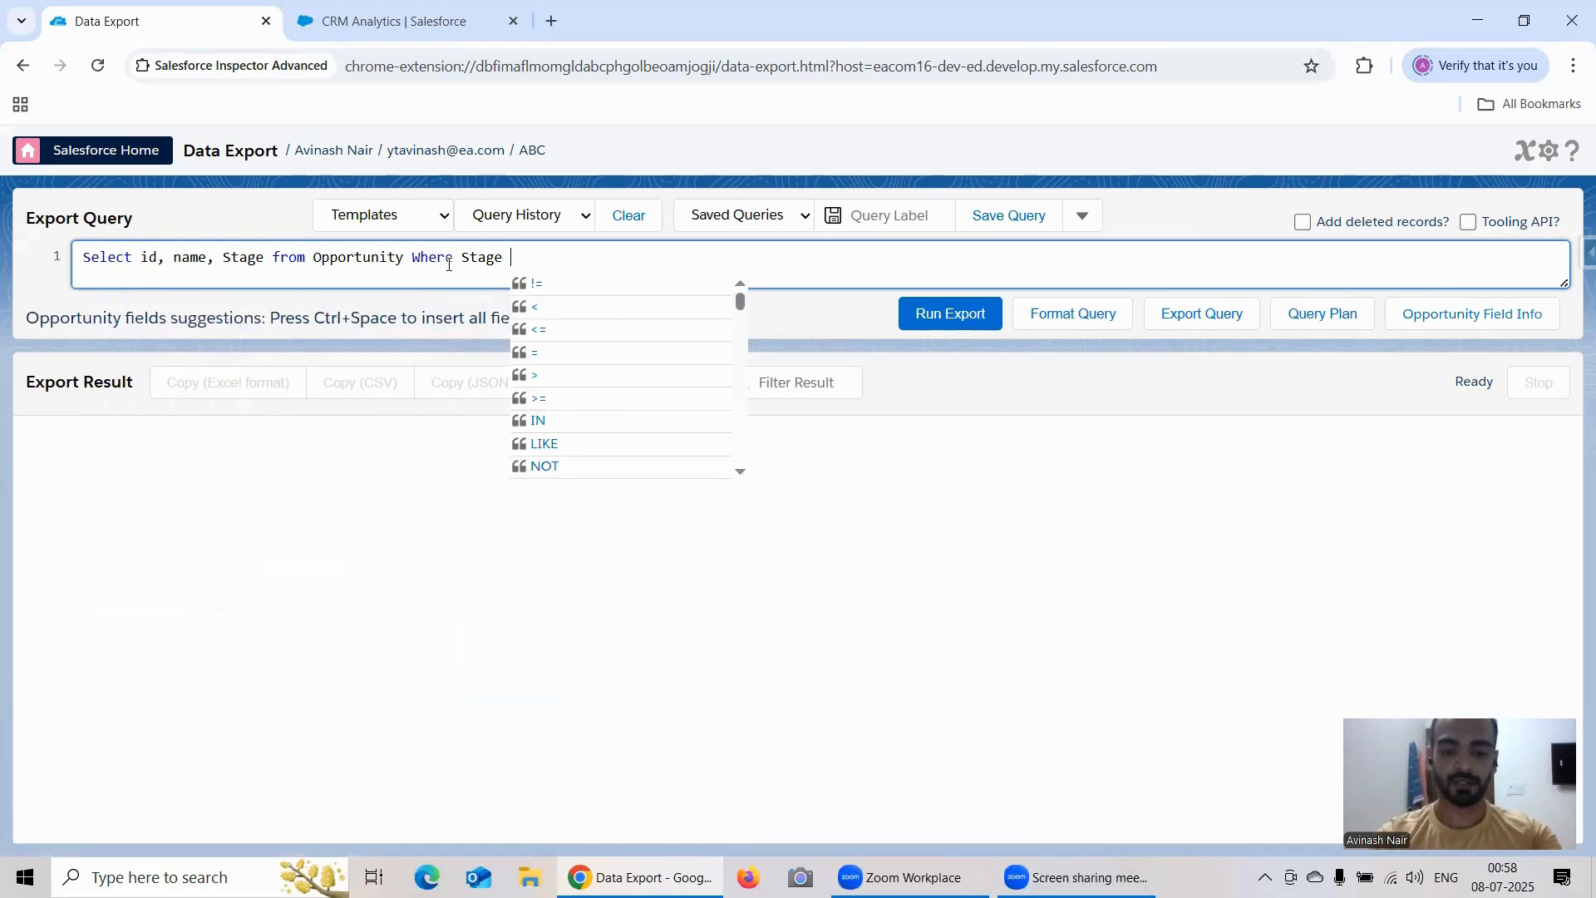
{"action": "type", "text": "= '"}
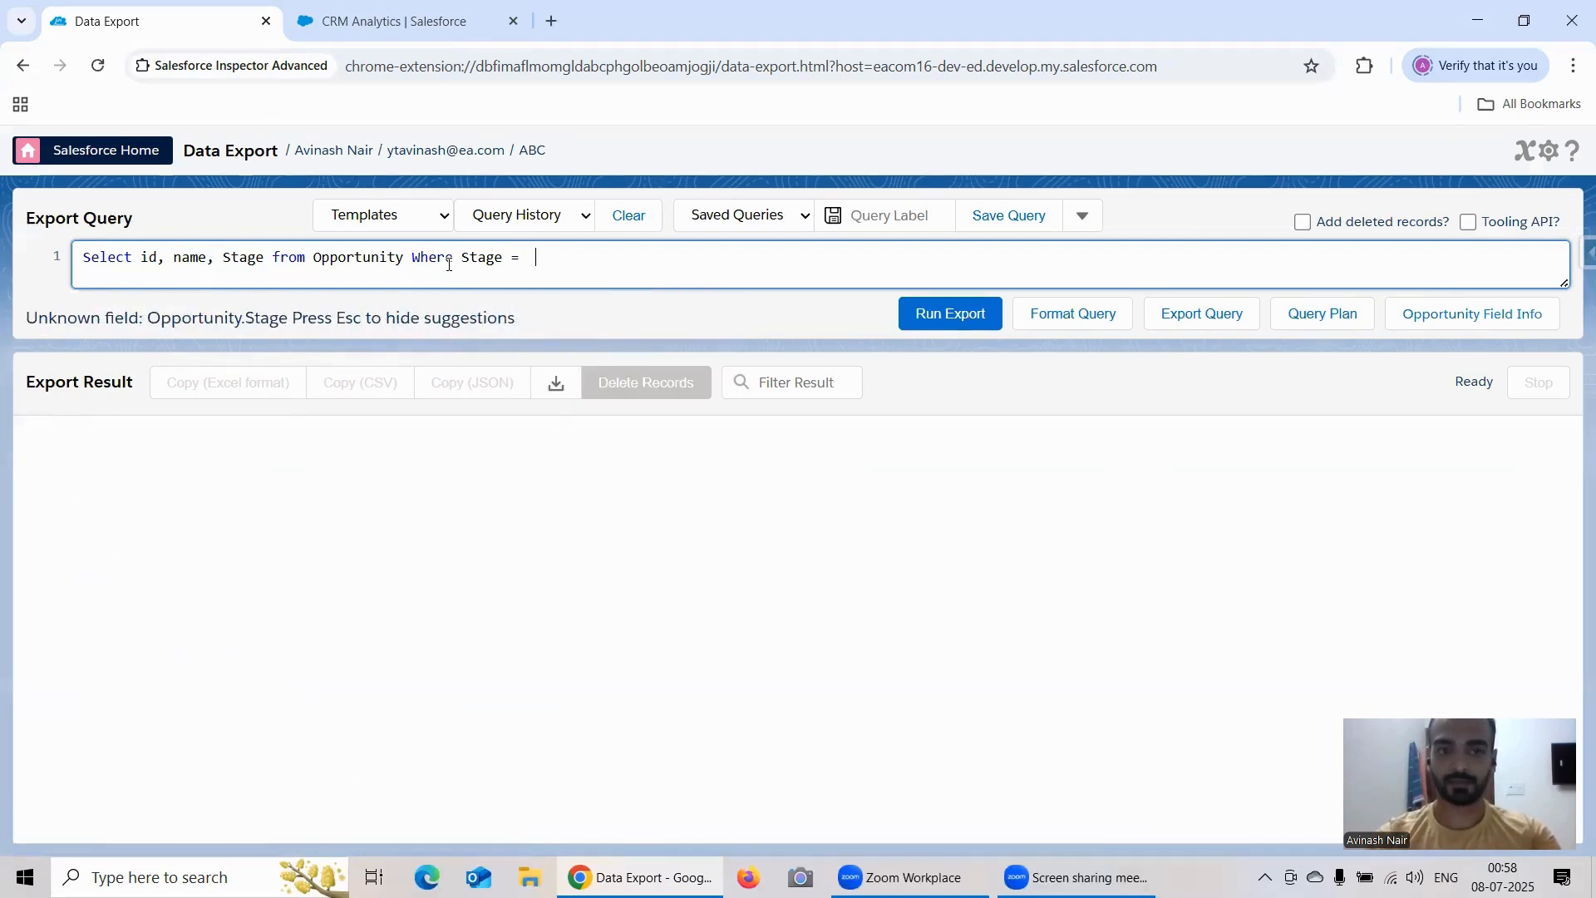
{"action": "type", "text": "Needs analysis"}
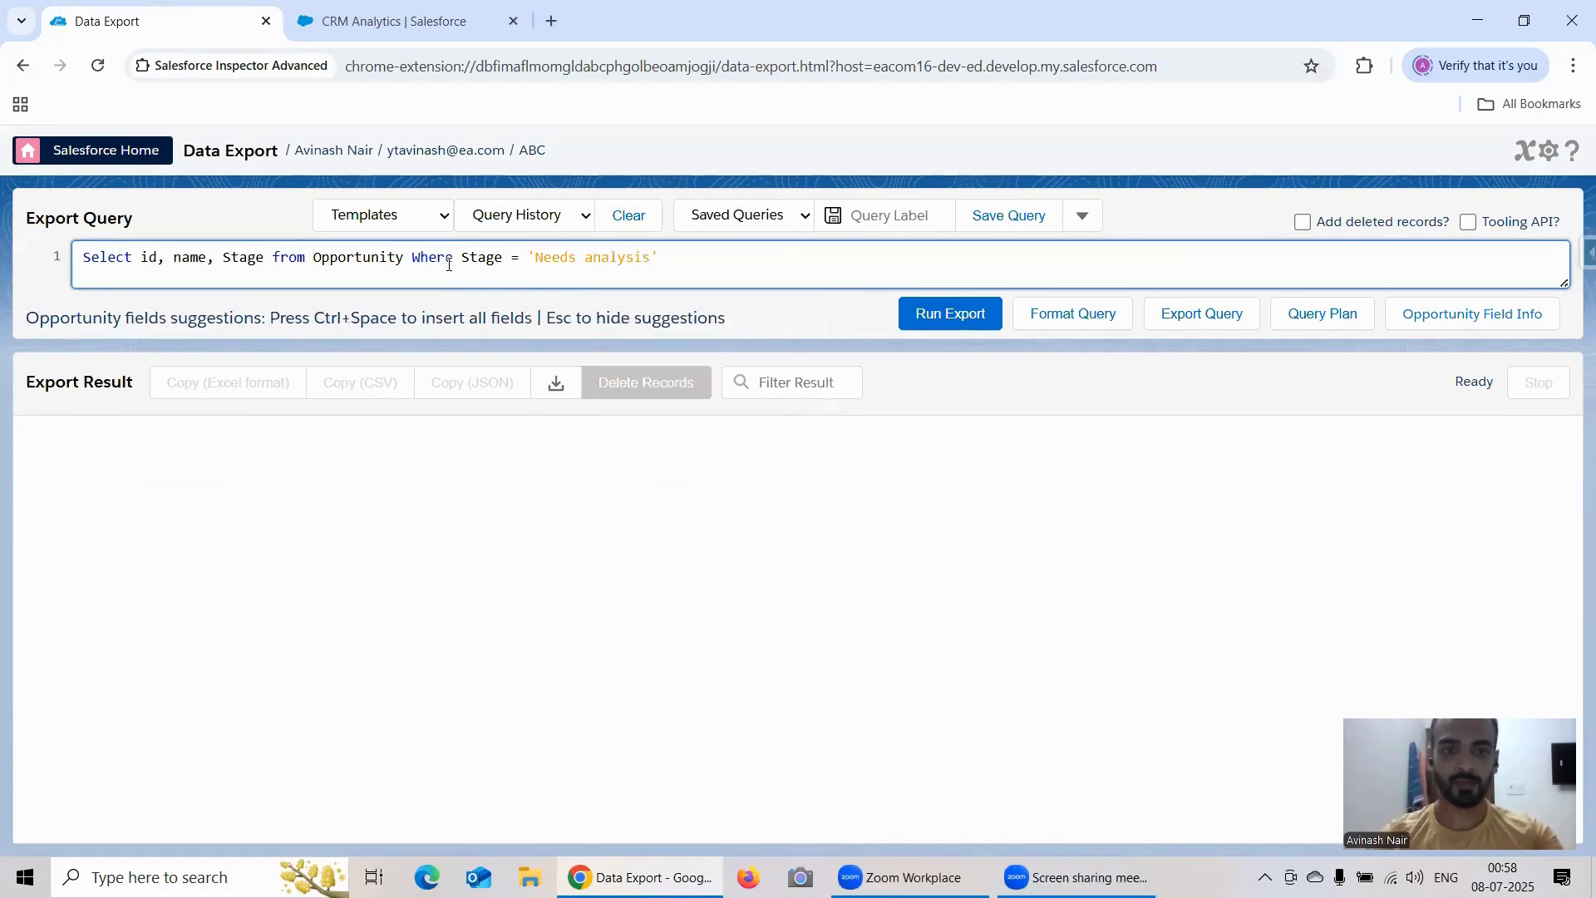
{"action": "key", "text": "Left"}
{"action": "key", "text": "Left"}
{"action": "key", "text": "Left"}
{"action": "key", "text": "Left"}
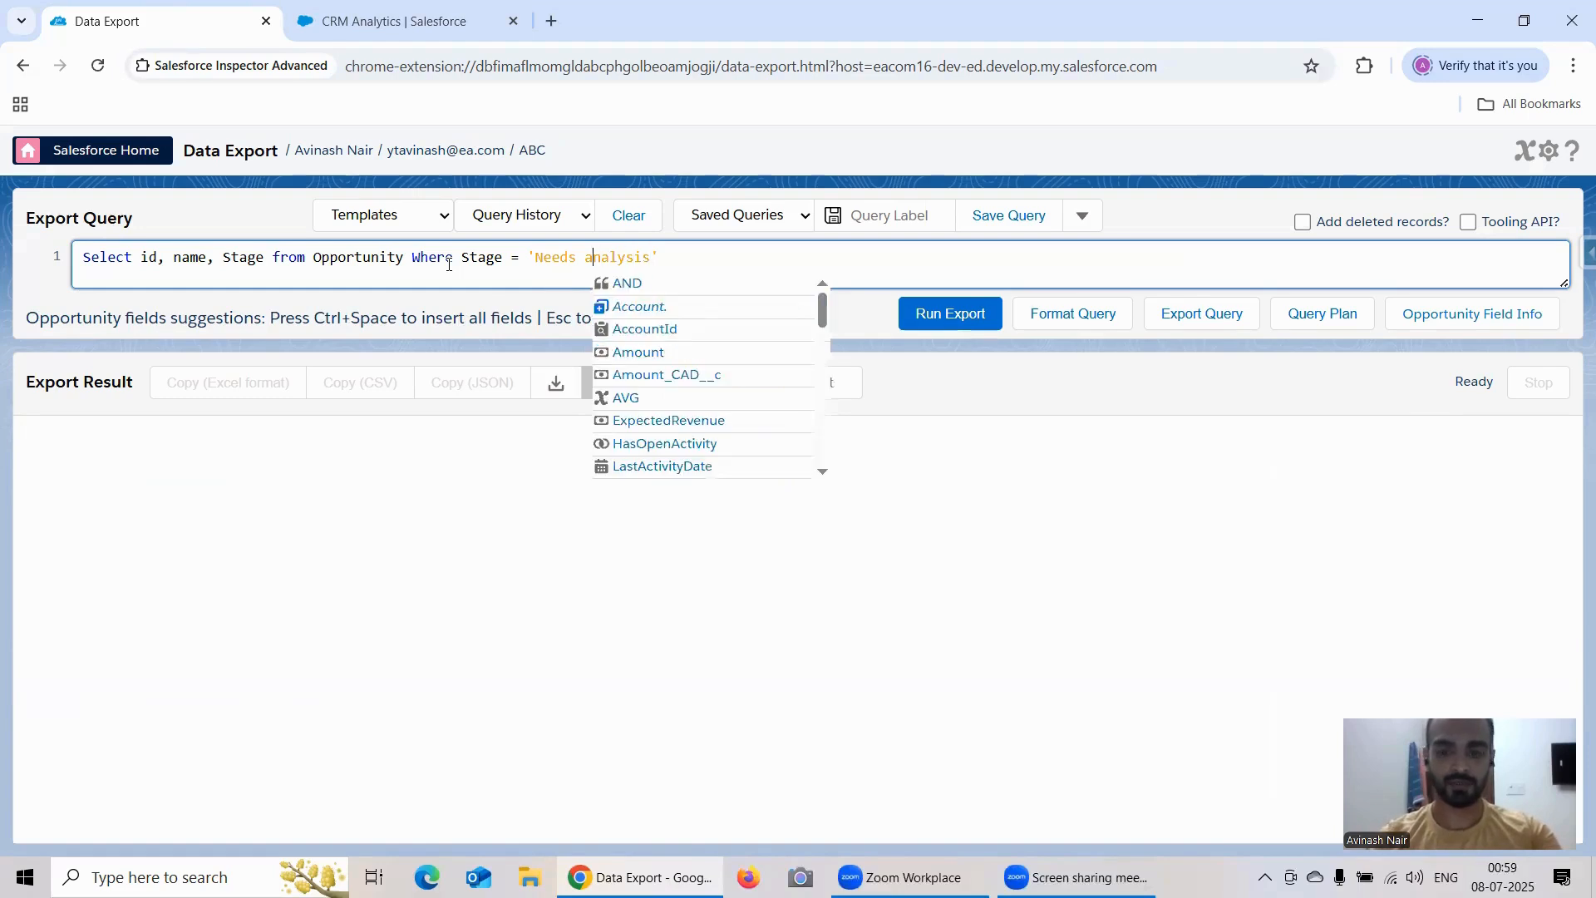
{"action": "key", "text": "BackSpace"}
{"action": "type", "text": "A"}
{"action": "left_click", "coordinate": [937, 315]}
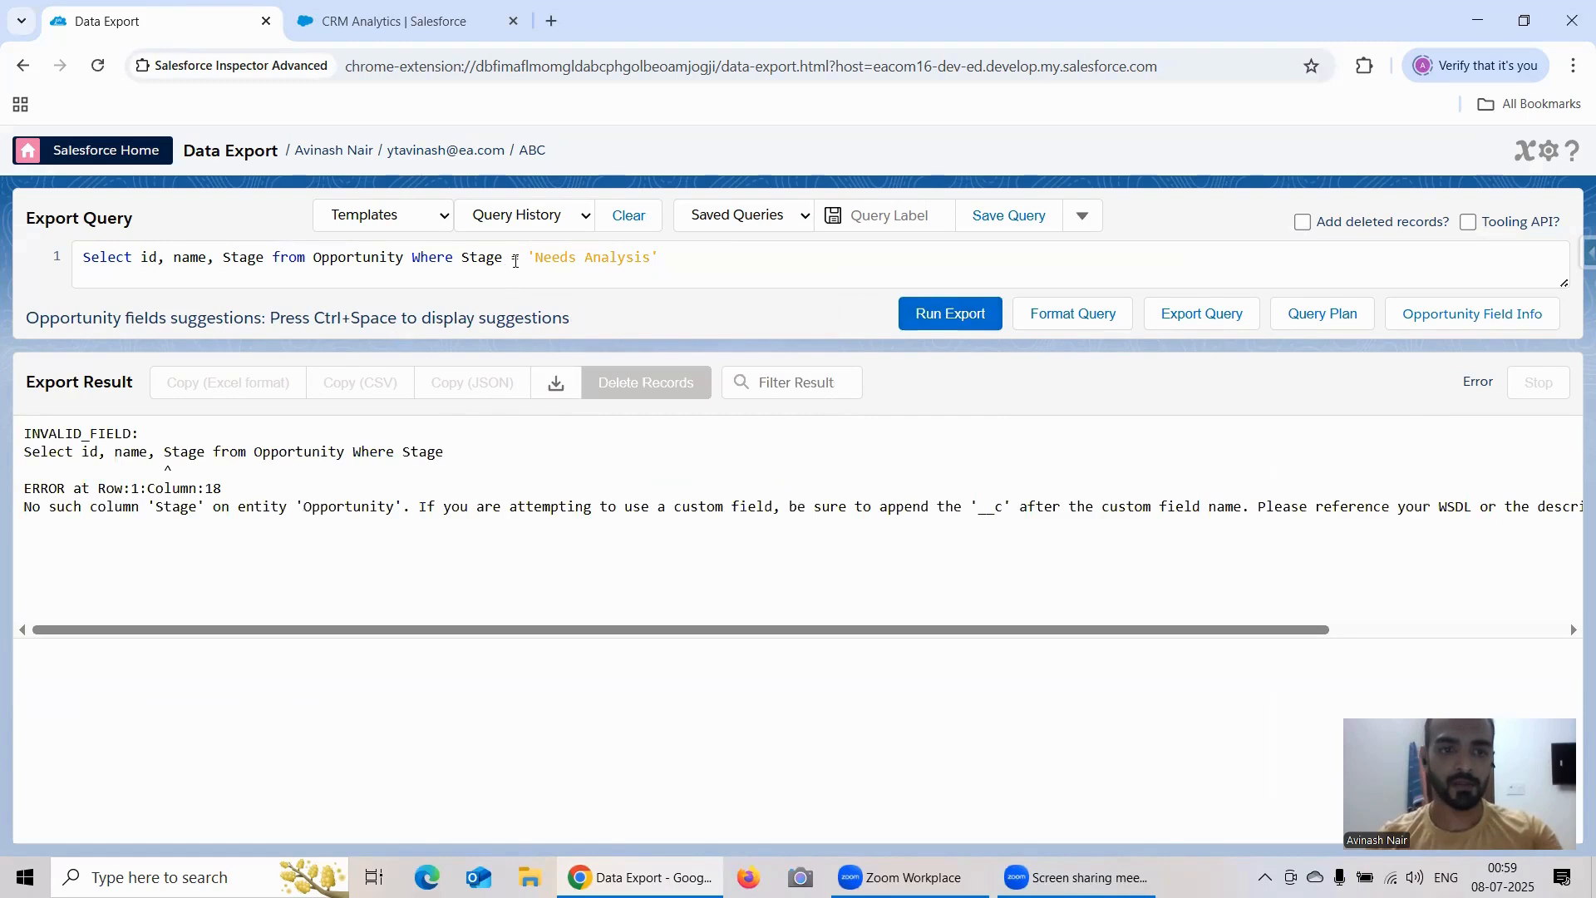
Step: Change the field Stage to StageName in both the field list and the condition of the query, and run the export again
{"action": "left_click", "coordinate": [515, 261]}
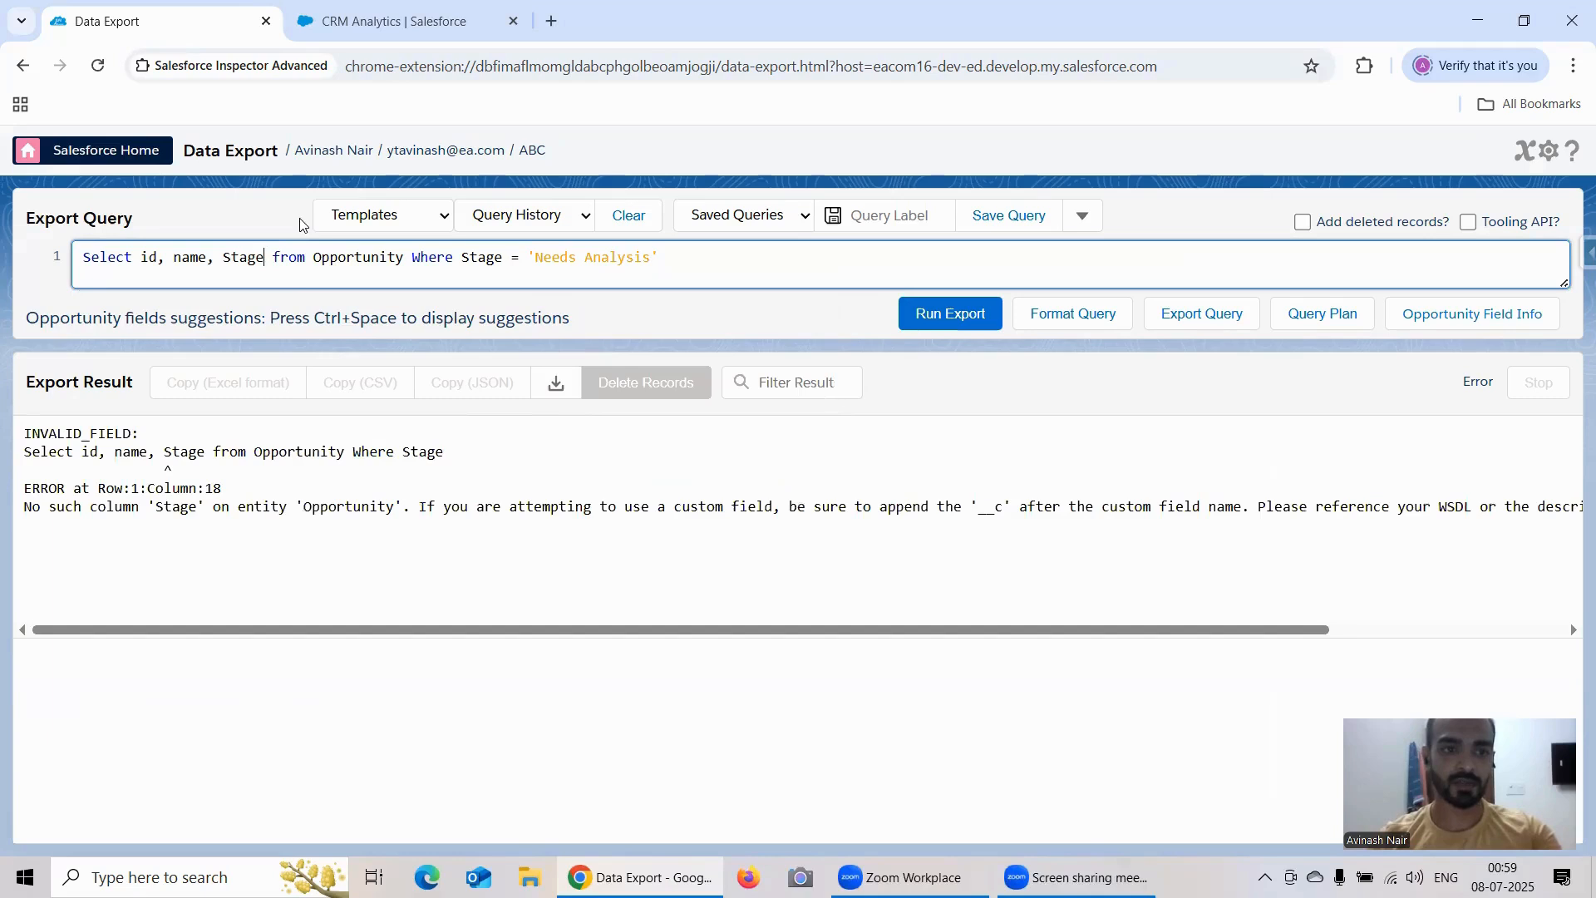
{"action": "type", "text": "Name"}
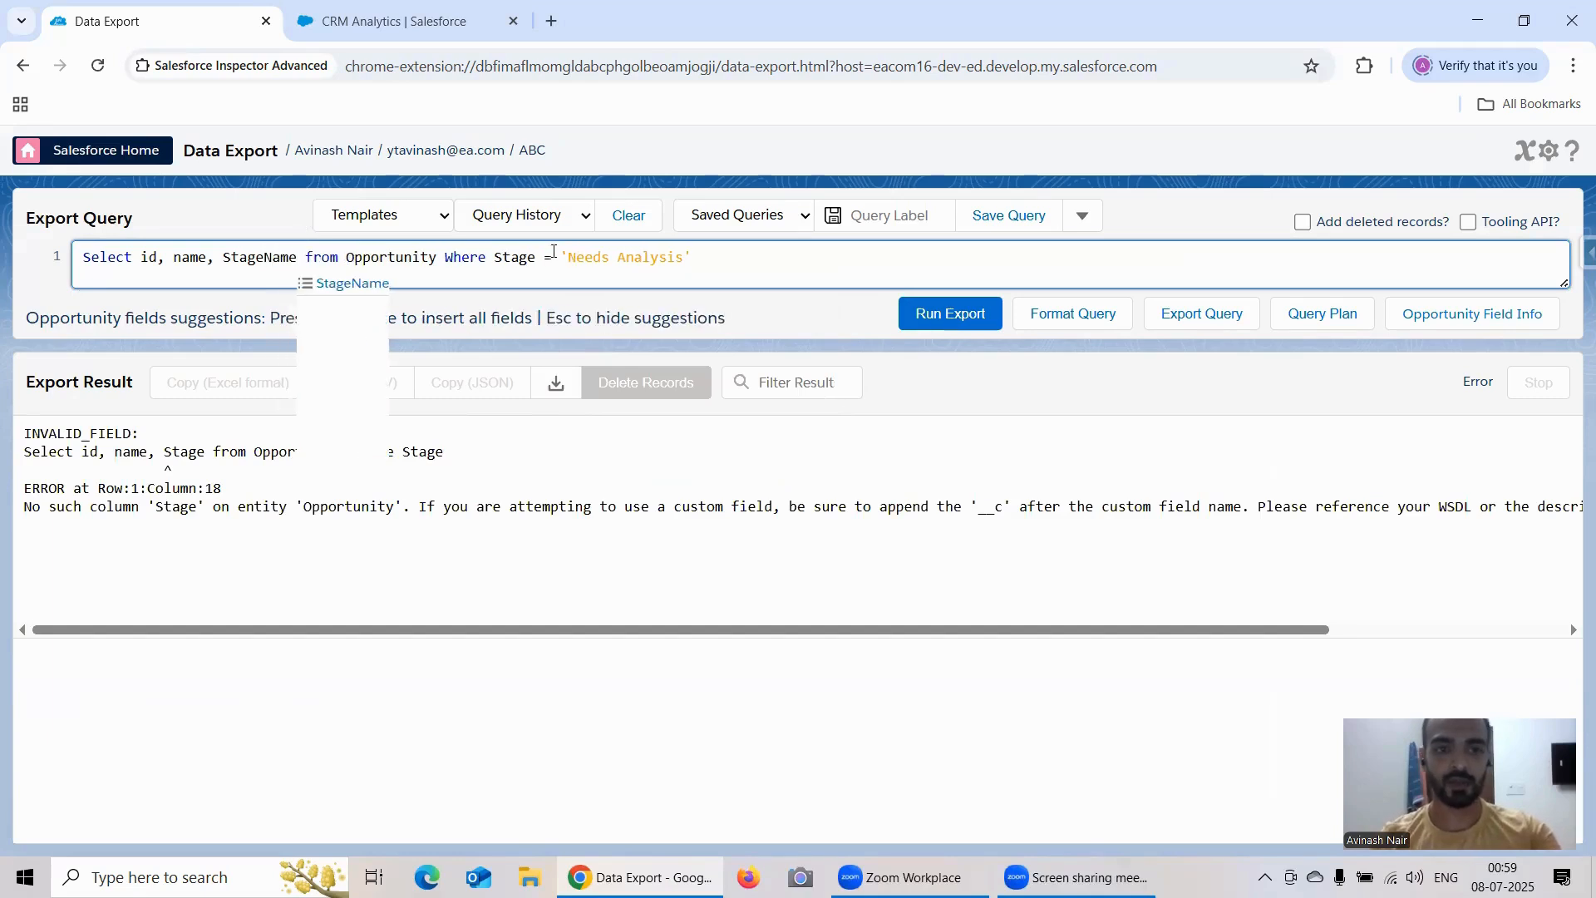
{"action": "left_click", "coordinate": [532, 259]}
{"action": "type", "text": "Name"}
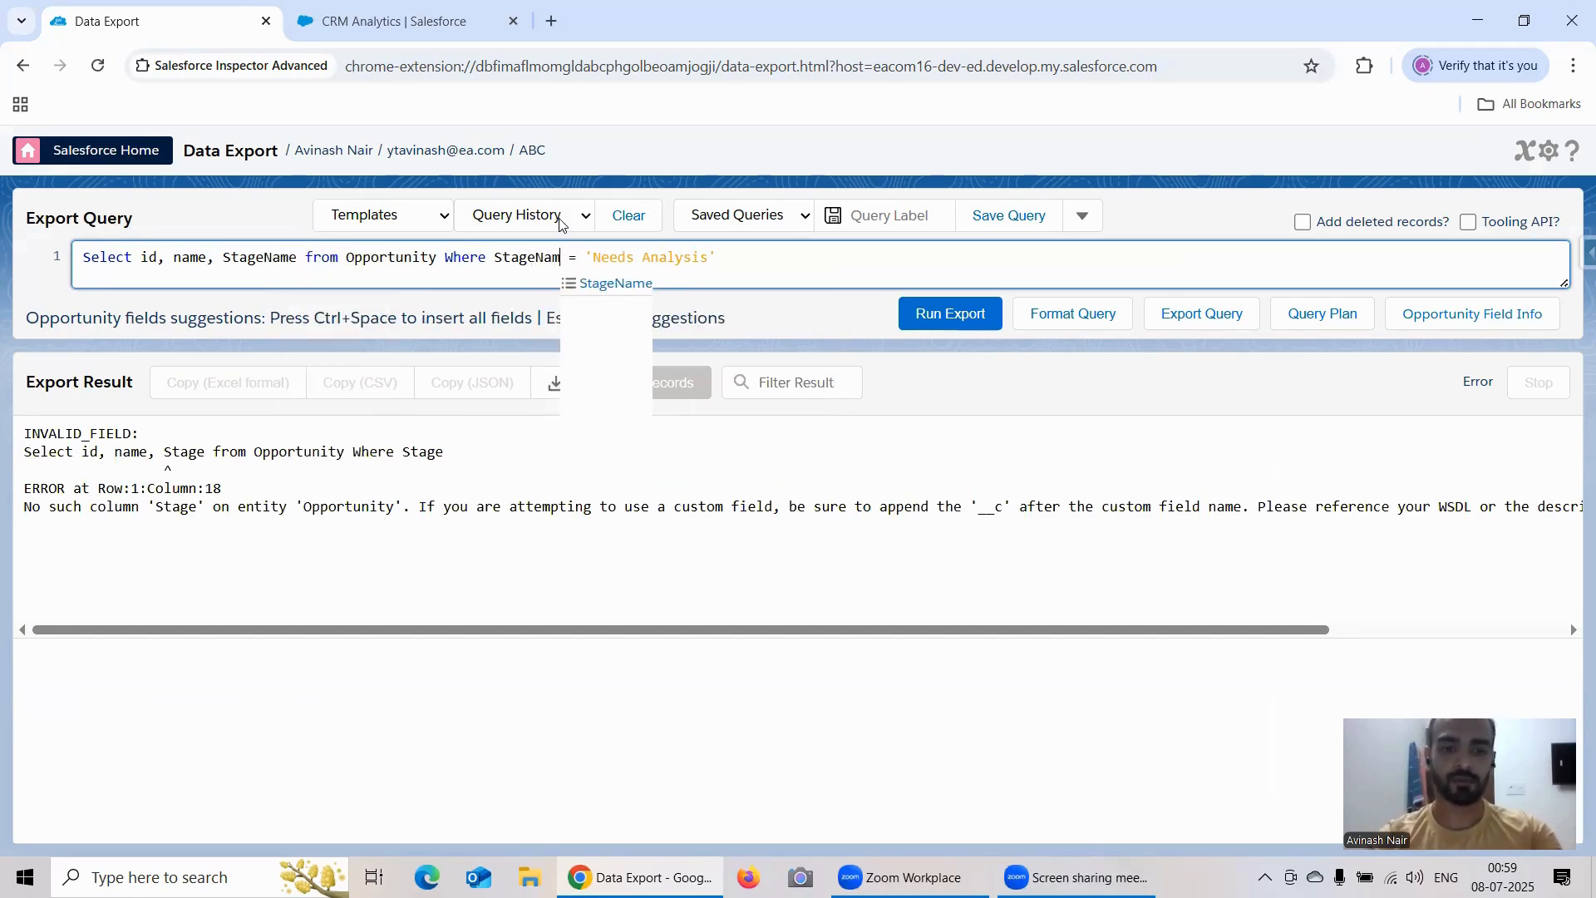
{"action": "left_click", "coordinate": [928, 309]}
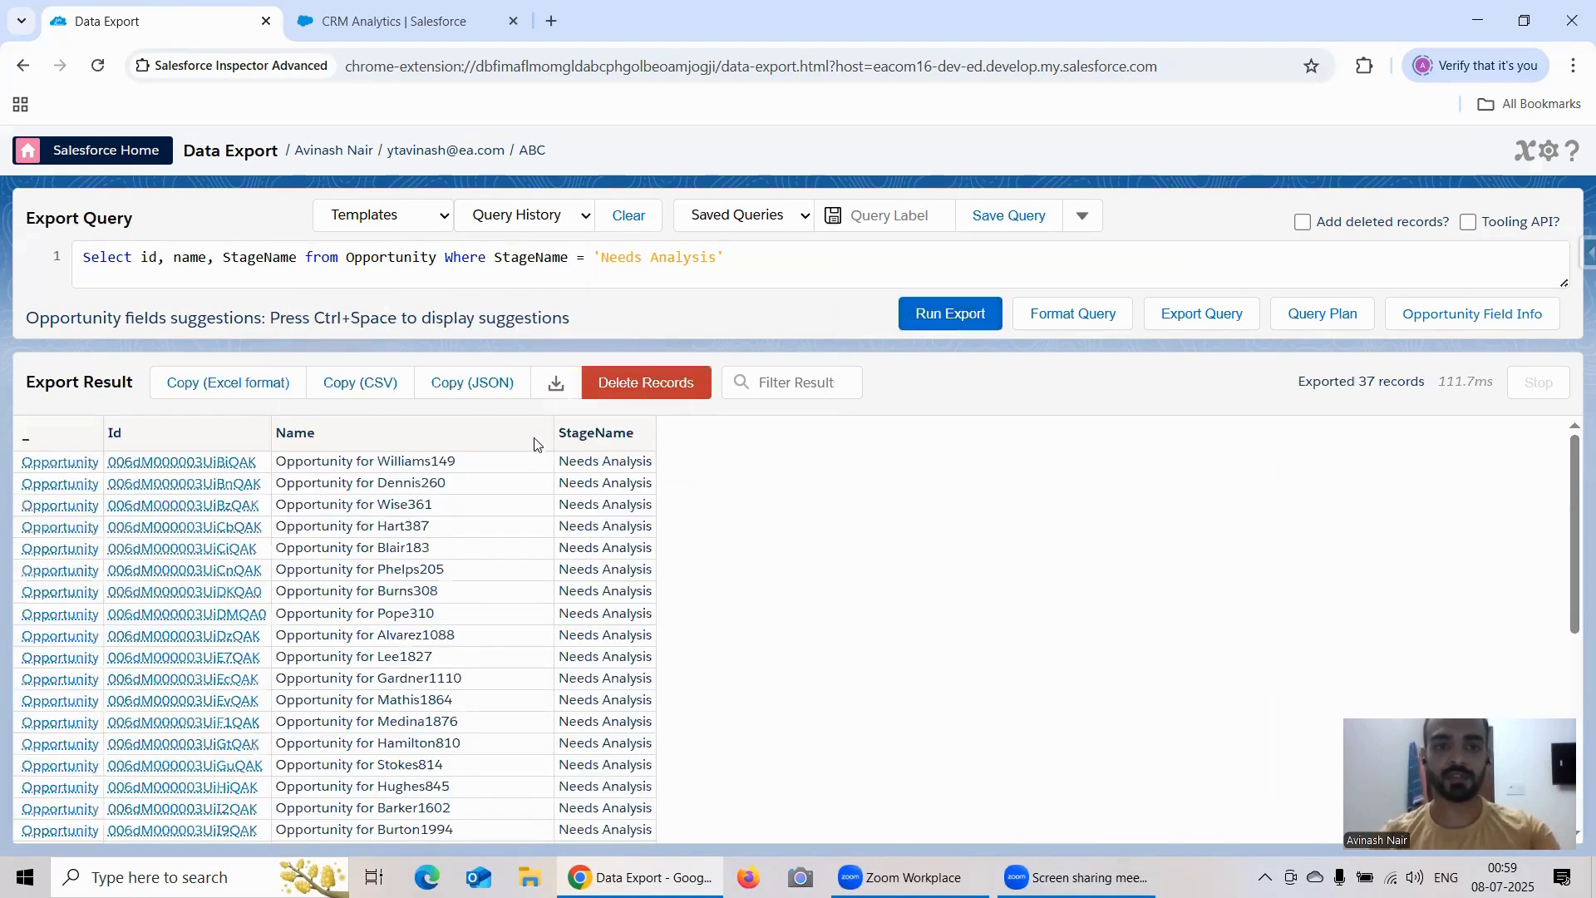
{"action": "right_click", "coordinate": [199, 468]}
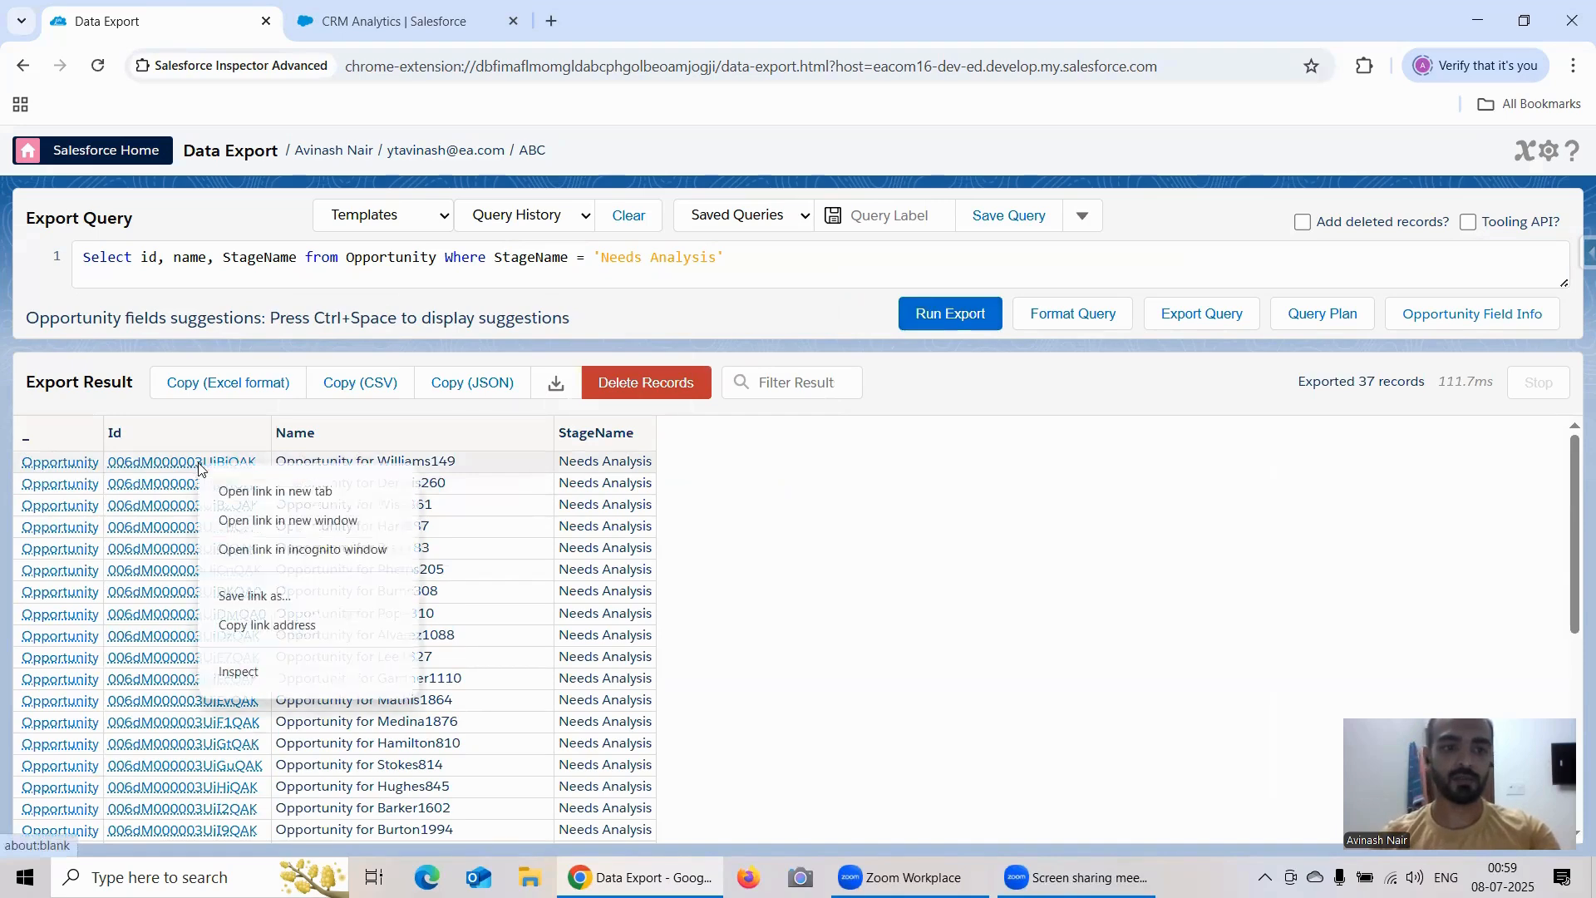
{"action": "left_click", "coordinate": [243, 491]}
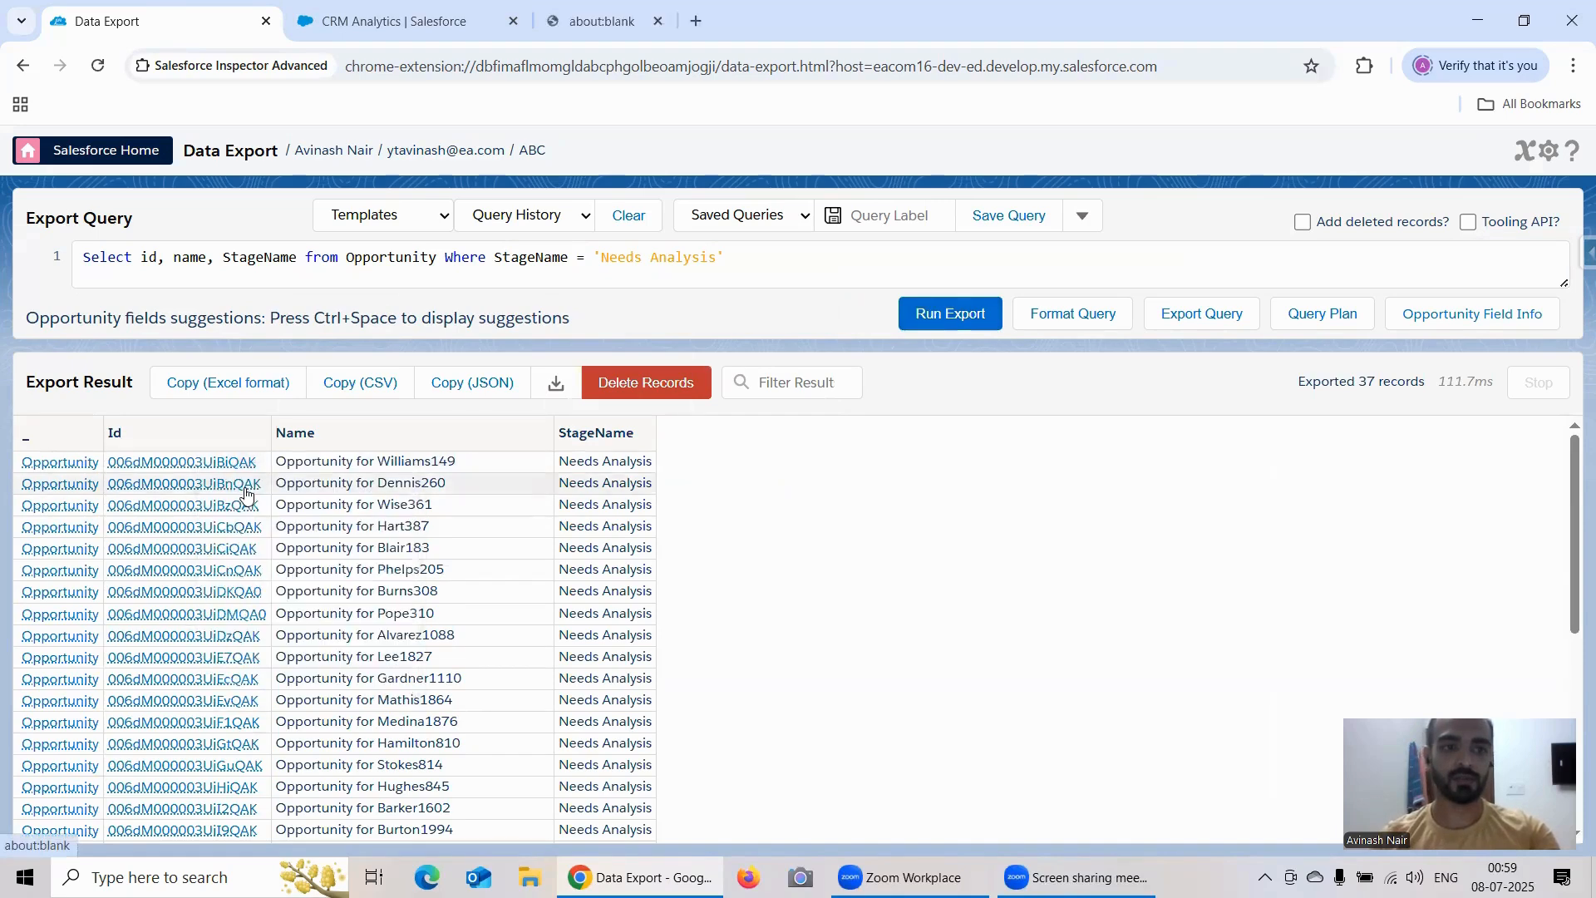
{"action": "right_click", "coordinate": [209, 468]}
Step: Open the first two opportunities of the export result in Salesforce, each in its own browser tab
{"action": "left_click", "coordinate": [205, 465]}
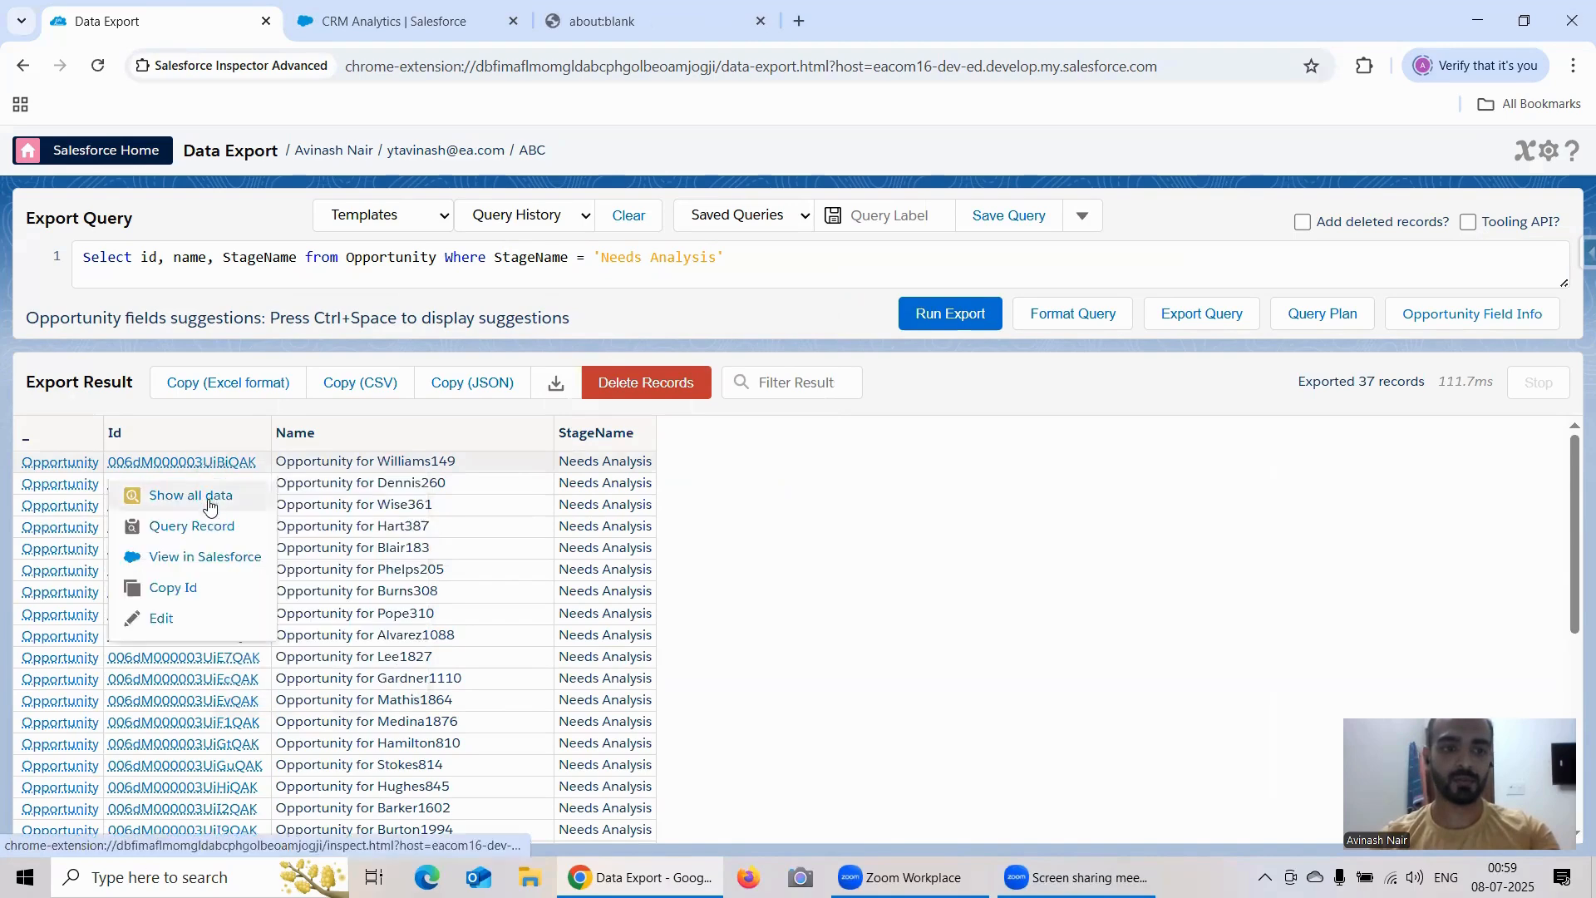
{"action": "left_click", "coordinate": [212, 556]}
{"action": "left_click", "coordinate": [174, 31]}
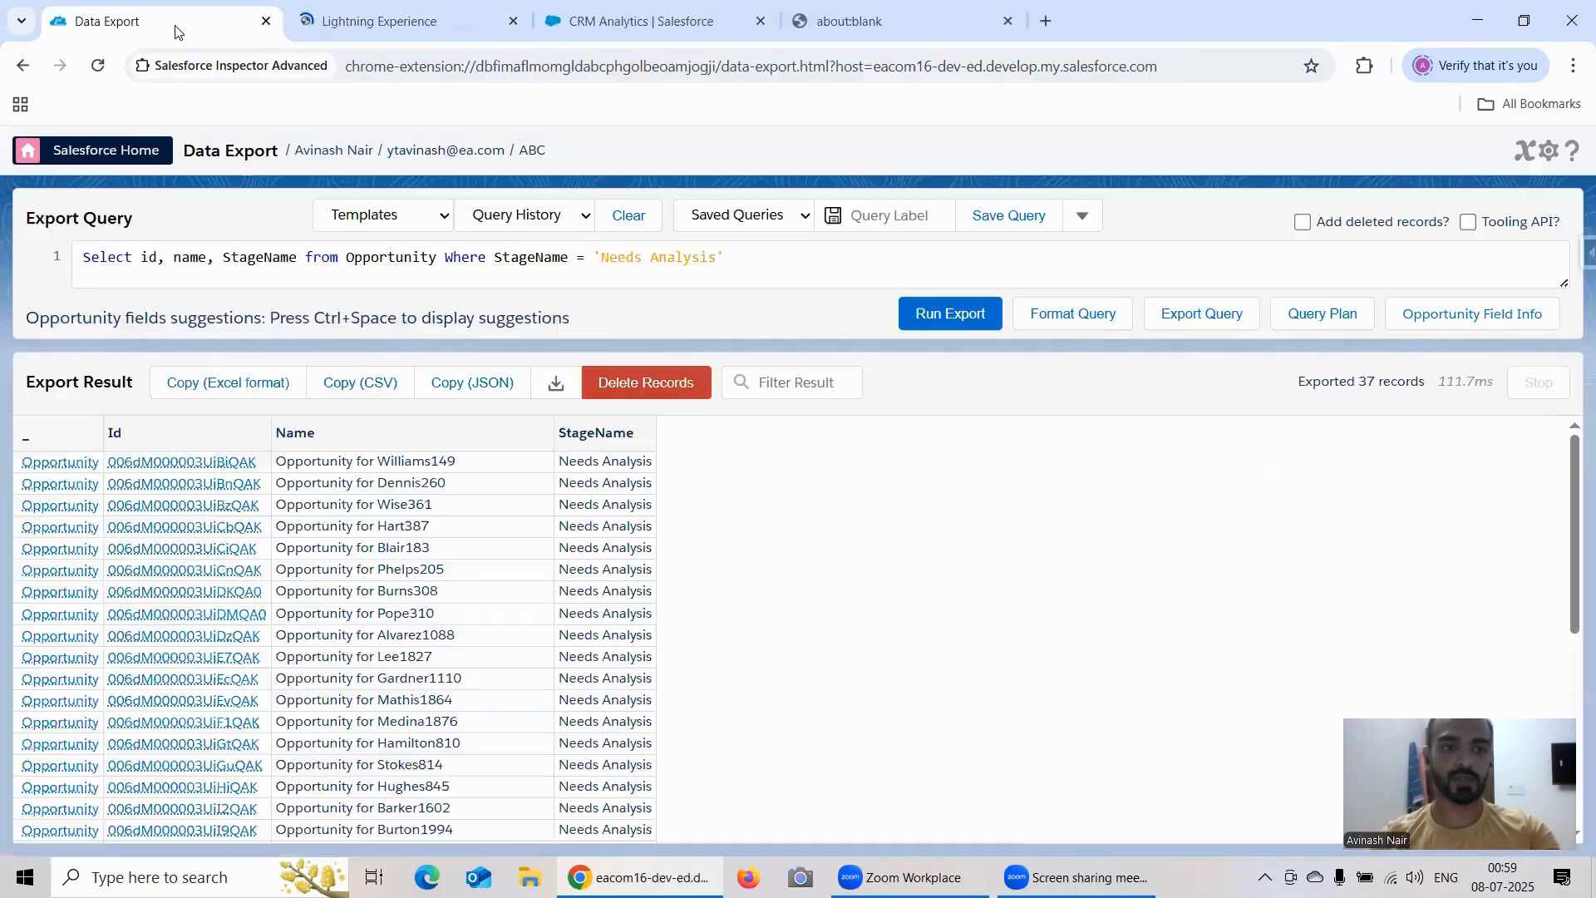
{"action": "left_click", "coordinate": [184, 484]}
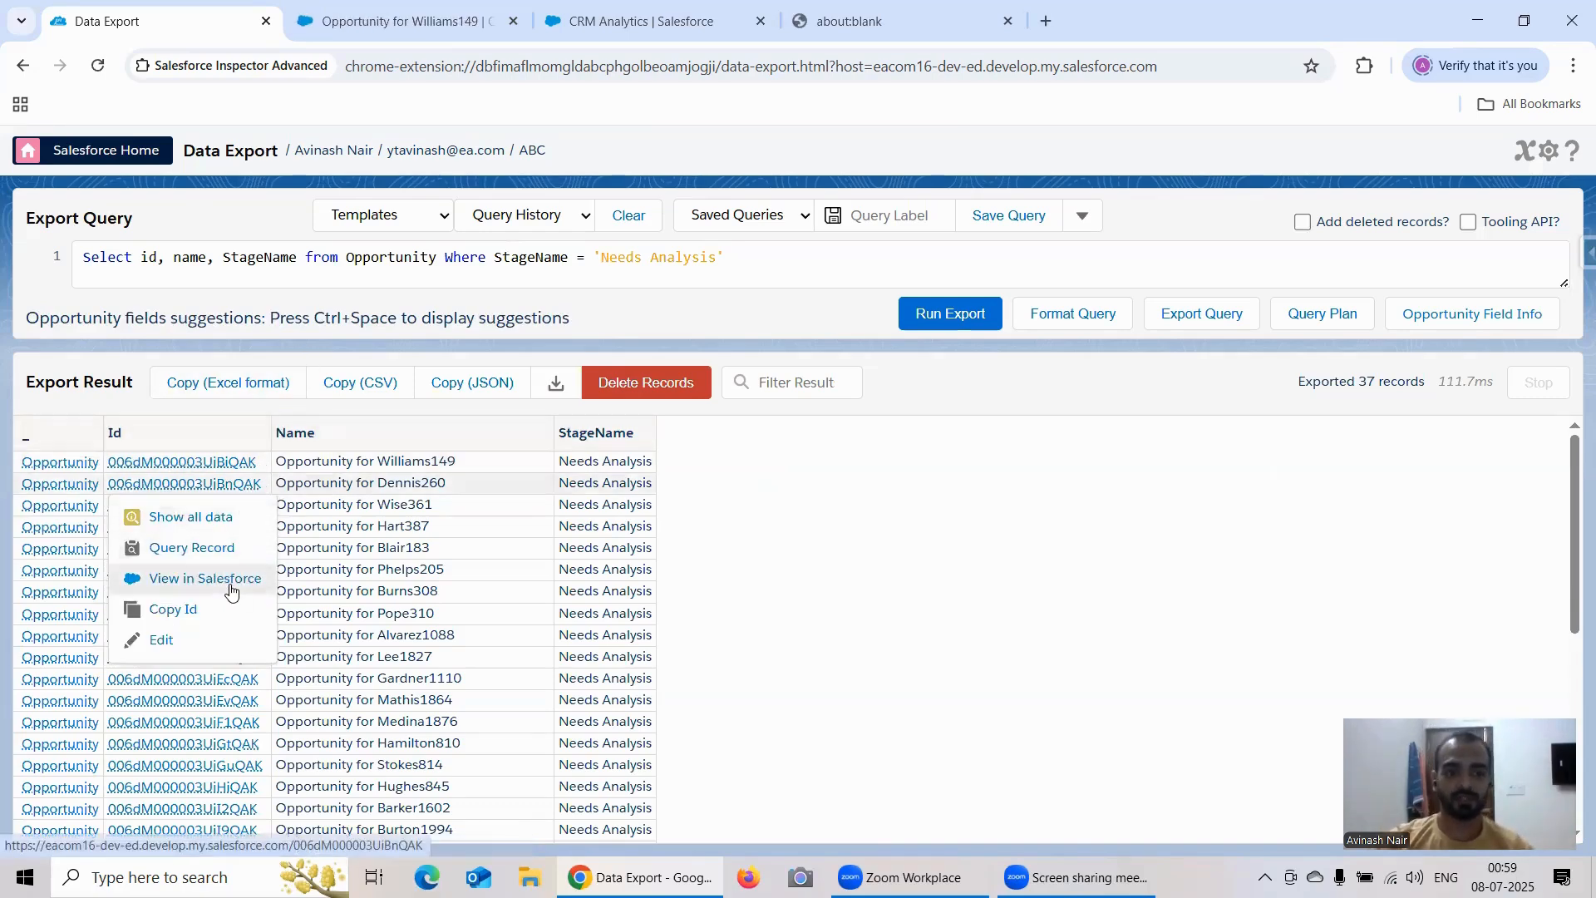
{"action": "left_click", "coordinate": [212, 579]}
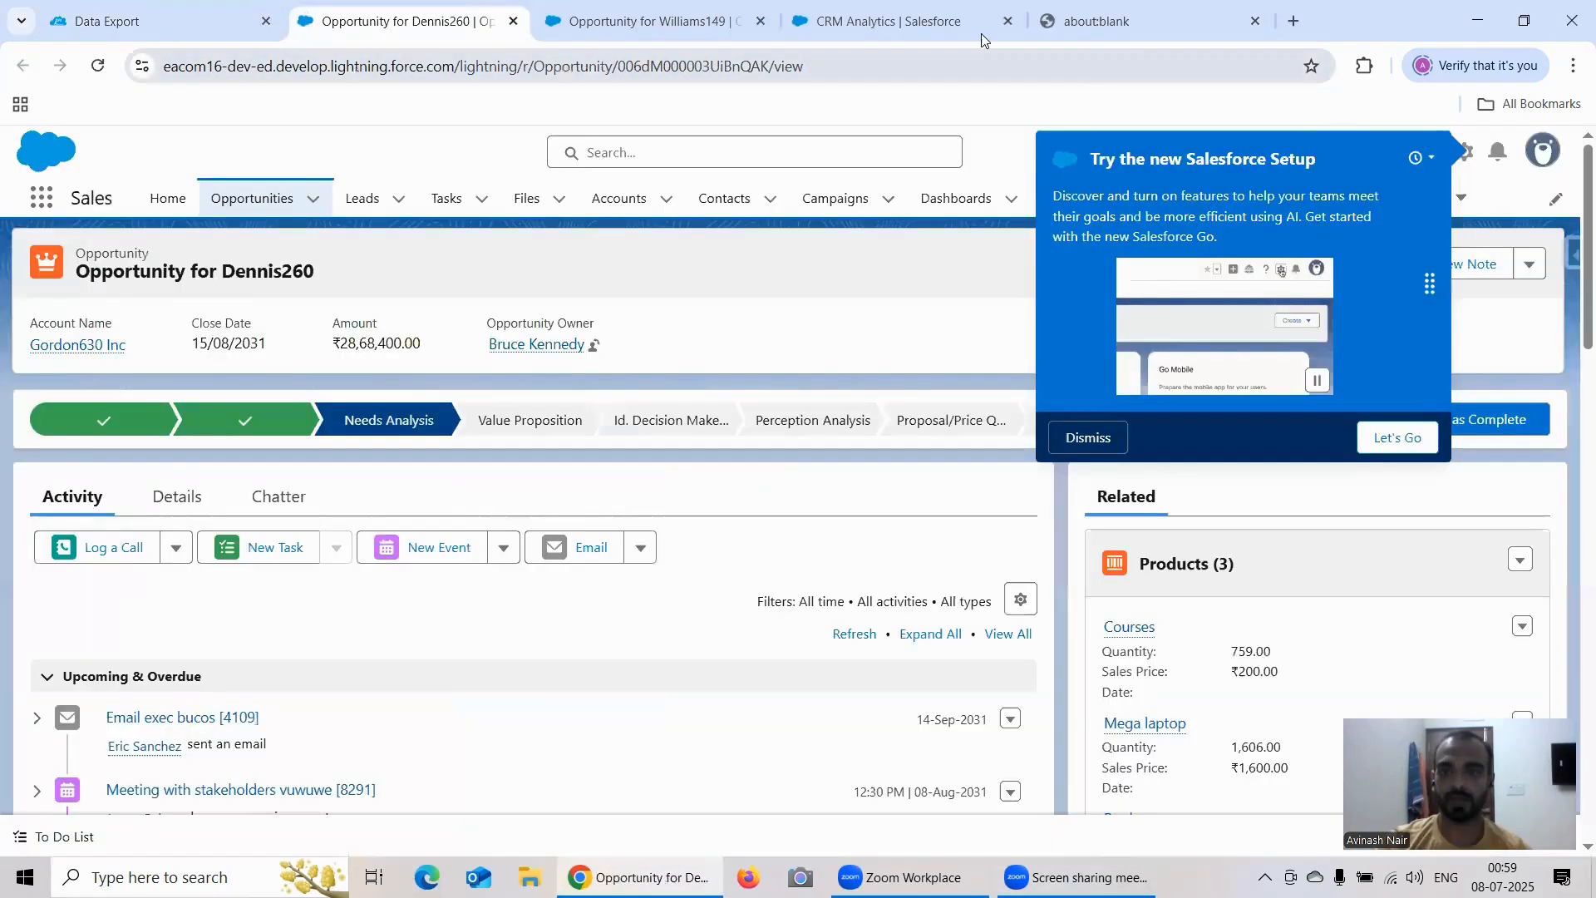
Step: Close the blank browser tab and mark Negotiation/Review as the current stage of the first opened opportunity
{"action": "left_click", "coordinate": [902, 17]}
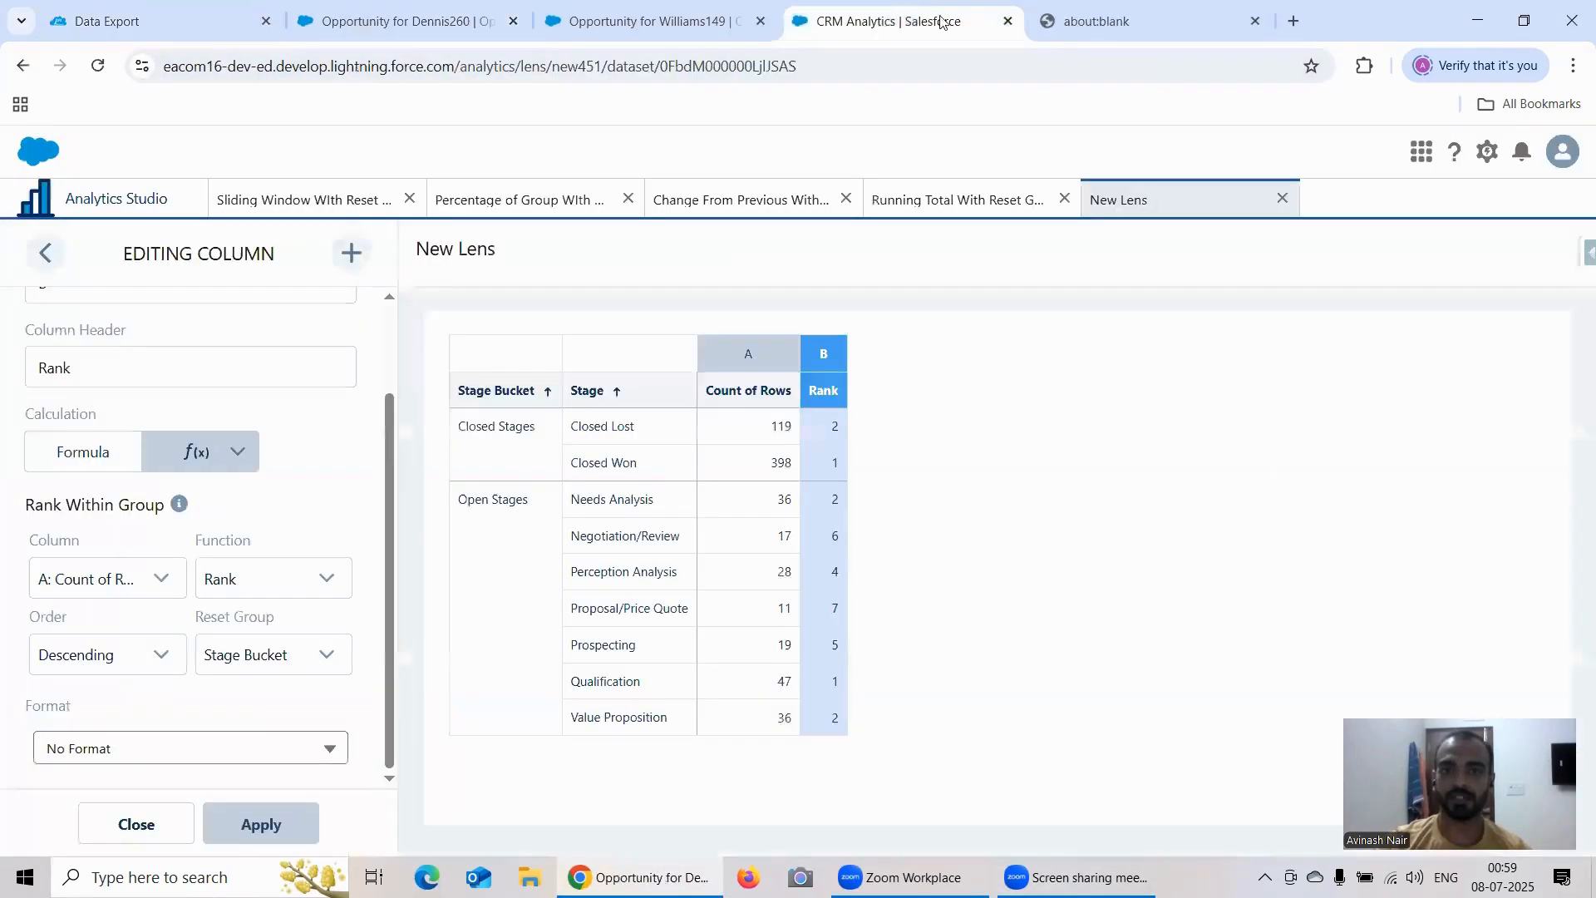
{"action": "left_click", "coordinate": [1255, 21]}
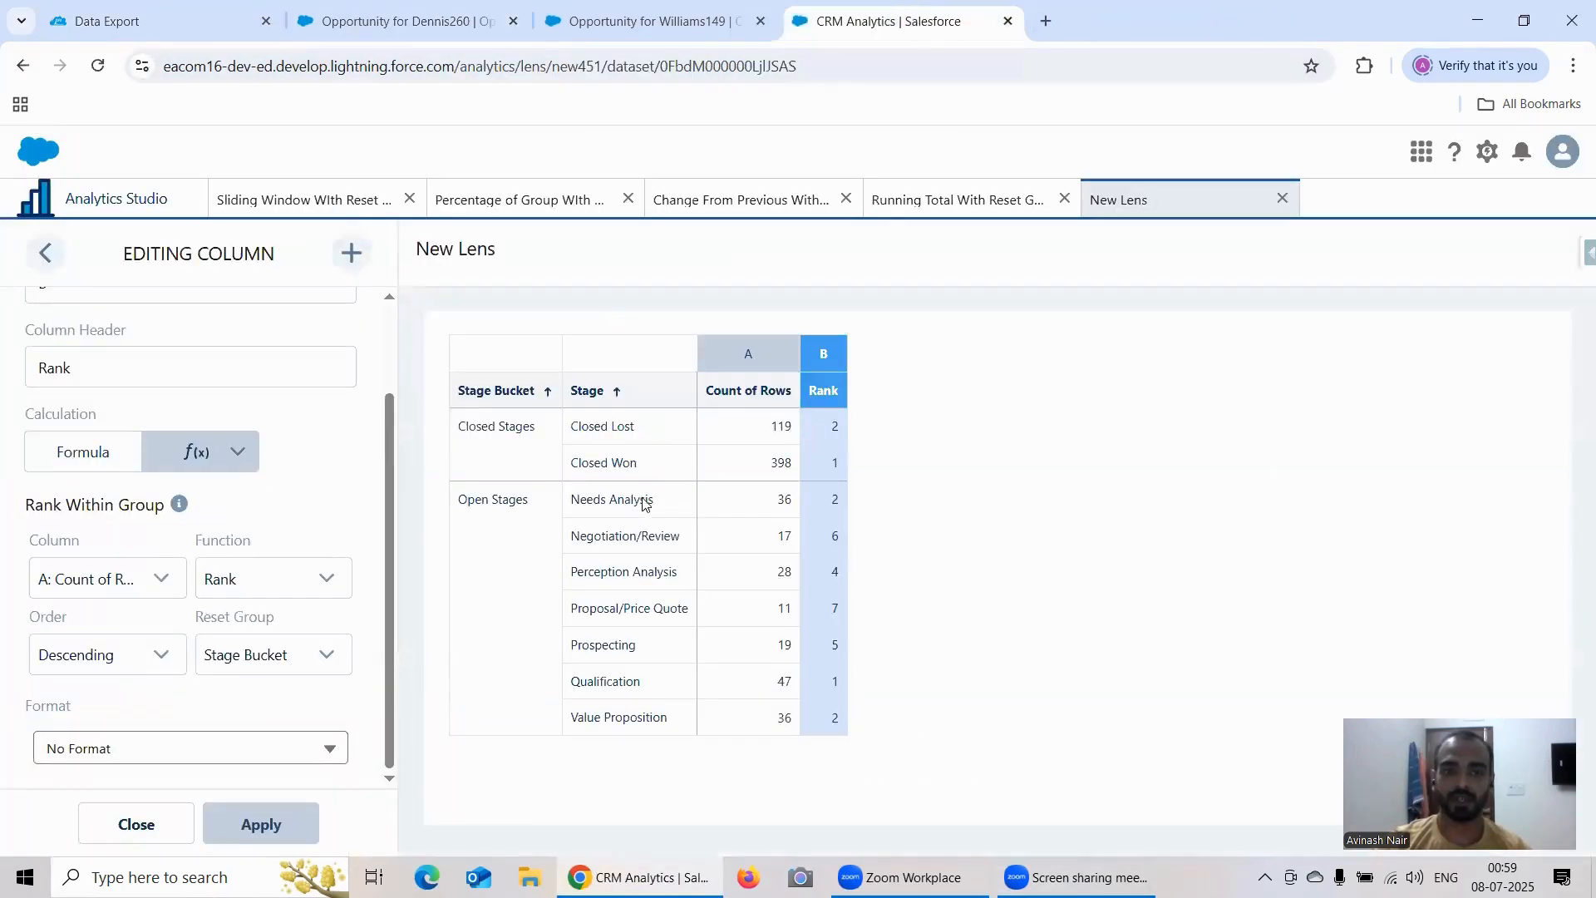
{"action": "left_click", "coordinate": [636, 21]}
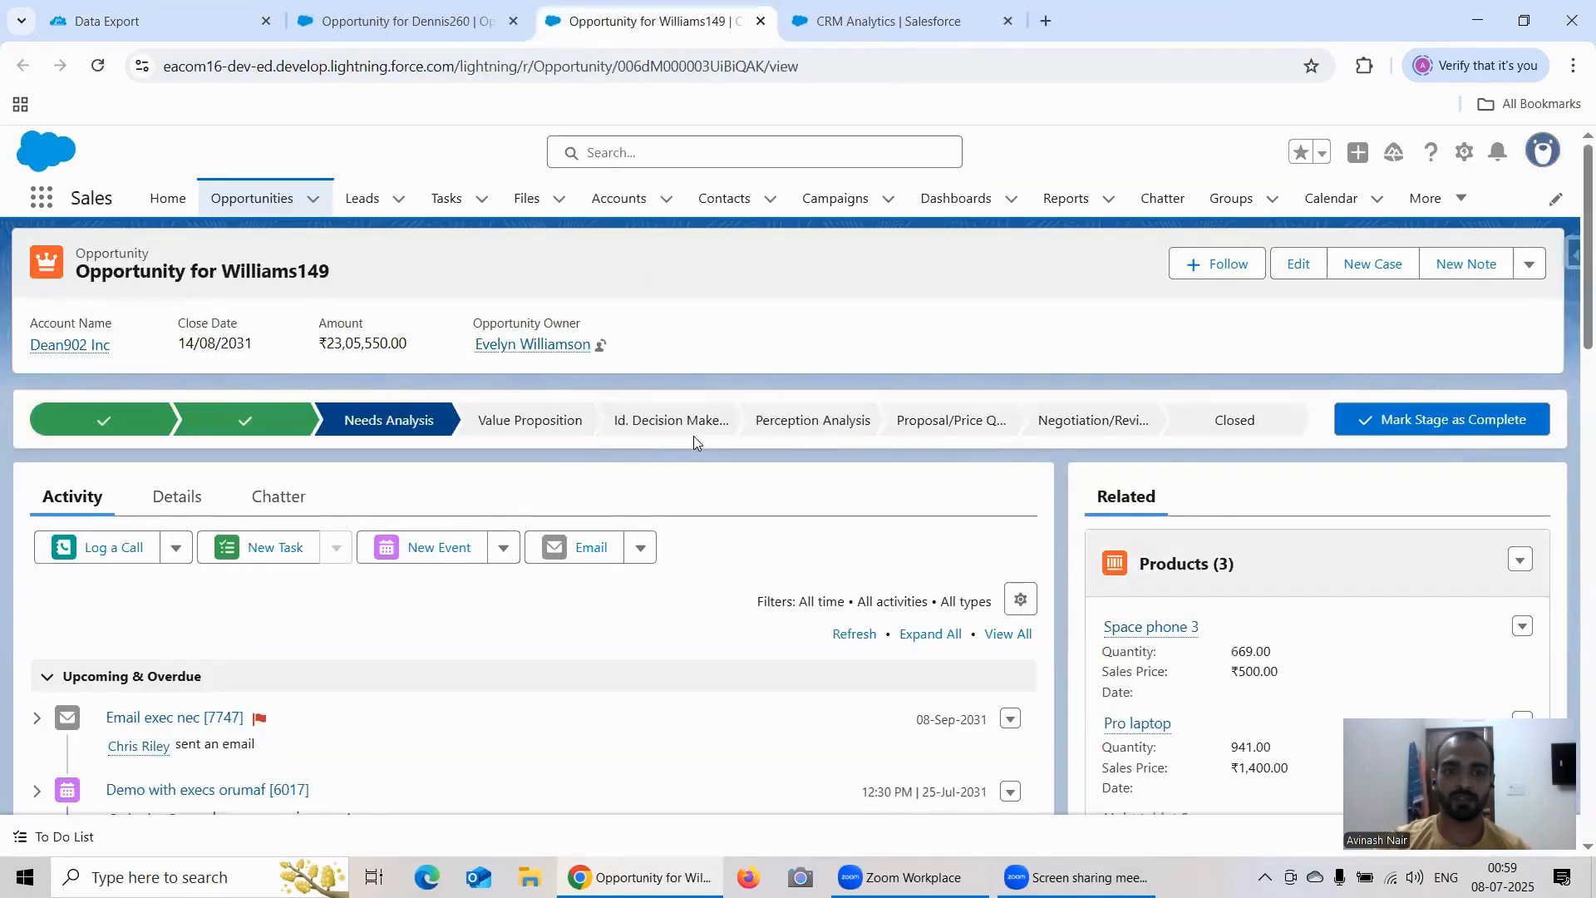
{"action": "left_click", "coordinate": [1081, 422]}
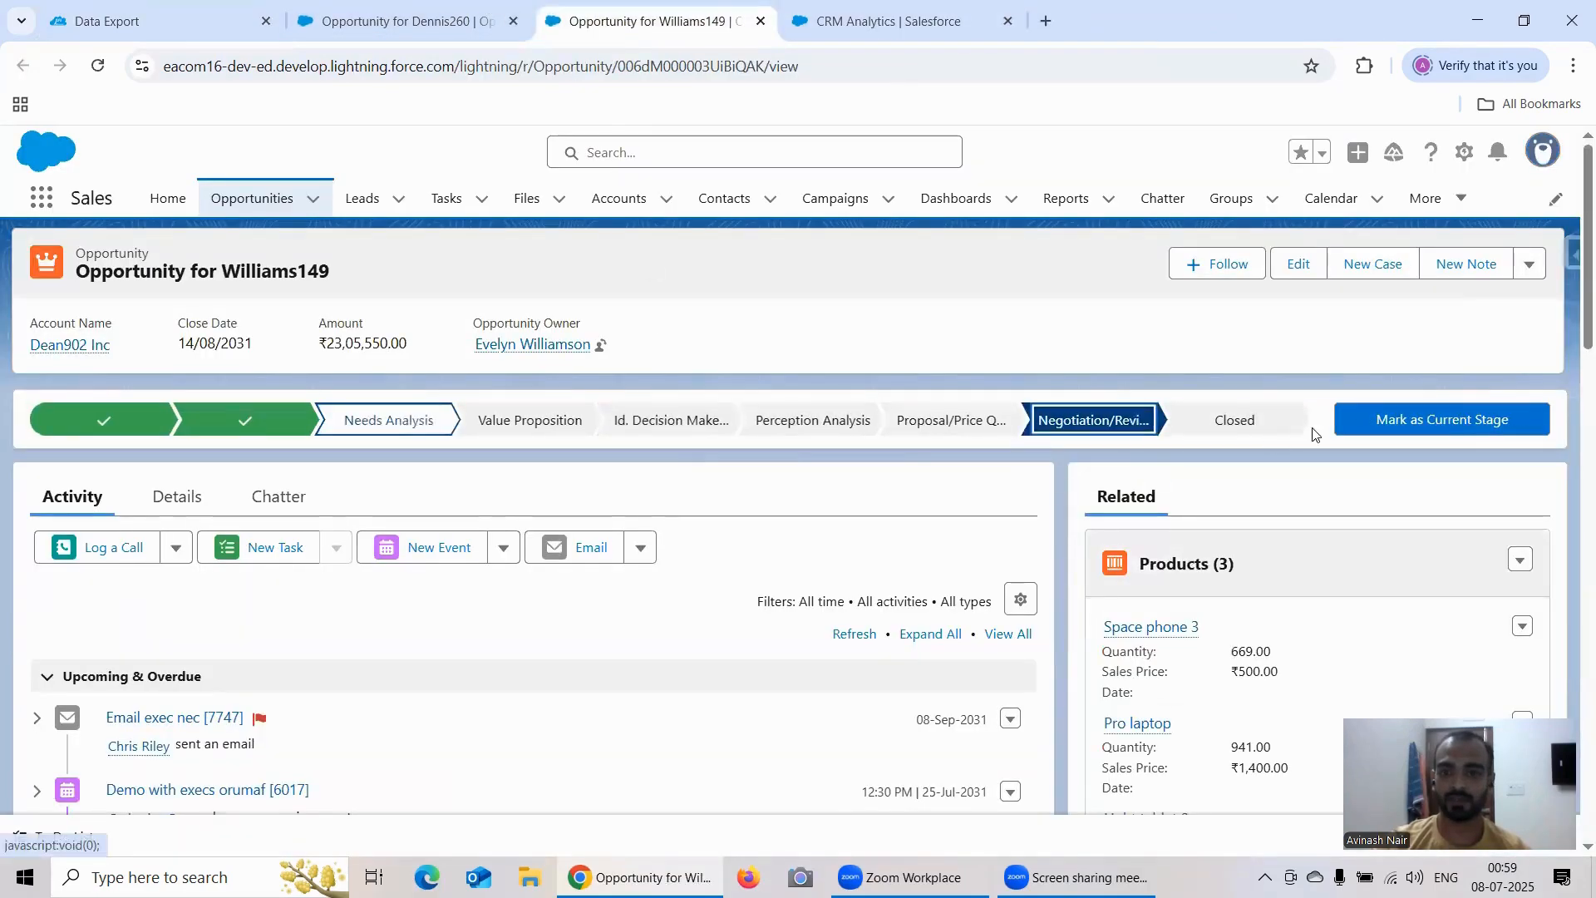
{"action": "left_click", "coordinate": [1399, 422]}
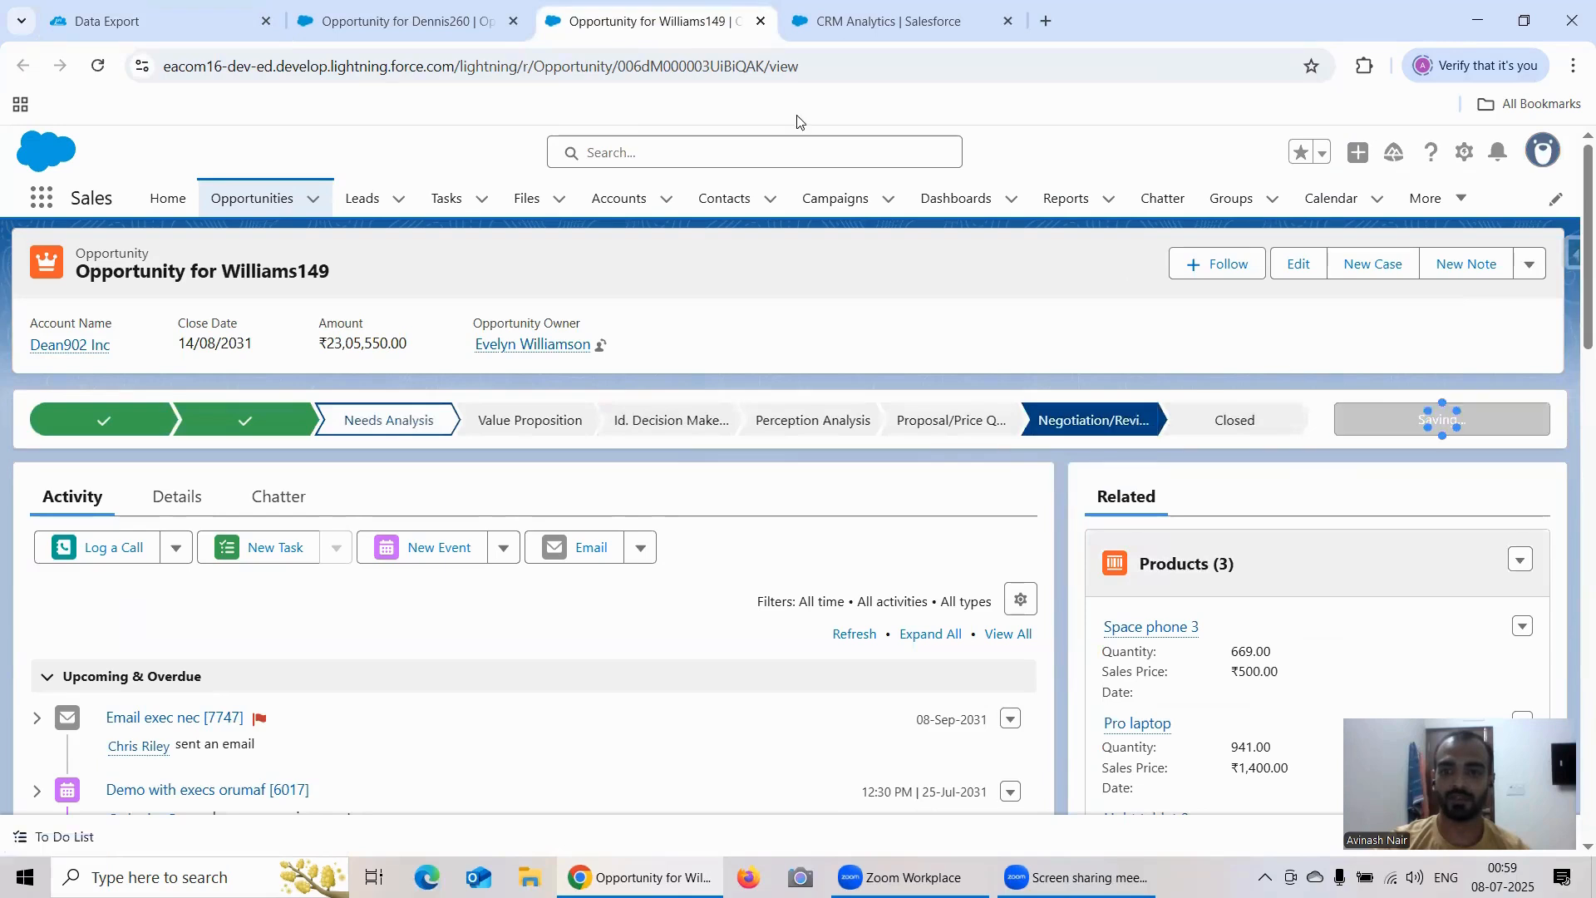
Step: Dismiss the Salesforce Setup prompt on the second opened opportunity, then return to the CRM Analytics lens and close the column editor
{"action": "left_click", "coordinate": [402, 22]}
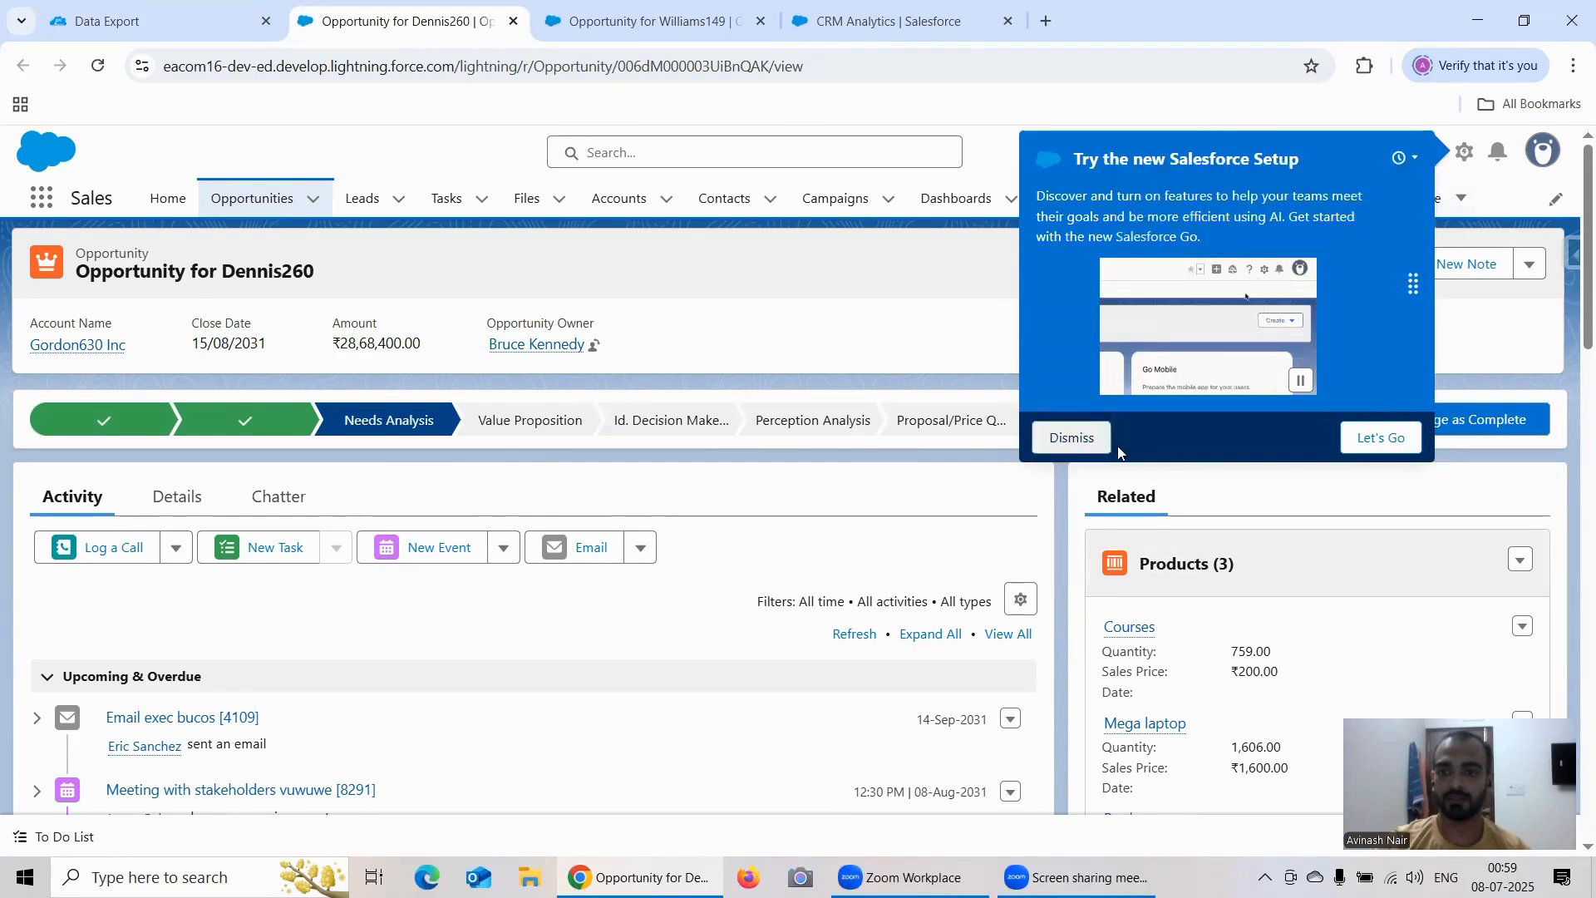
{"action": "left_click", "coordinate": [1079, 445]}
{"action": "left_click", "coordinate": [886, 21]}
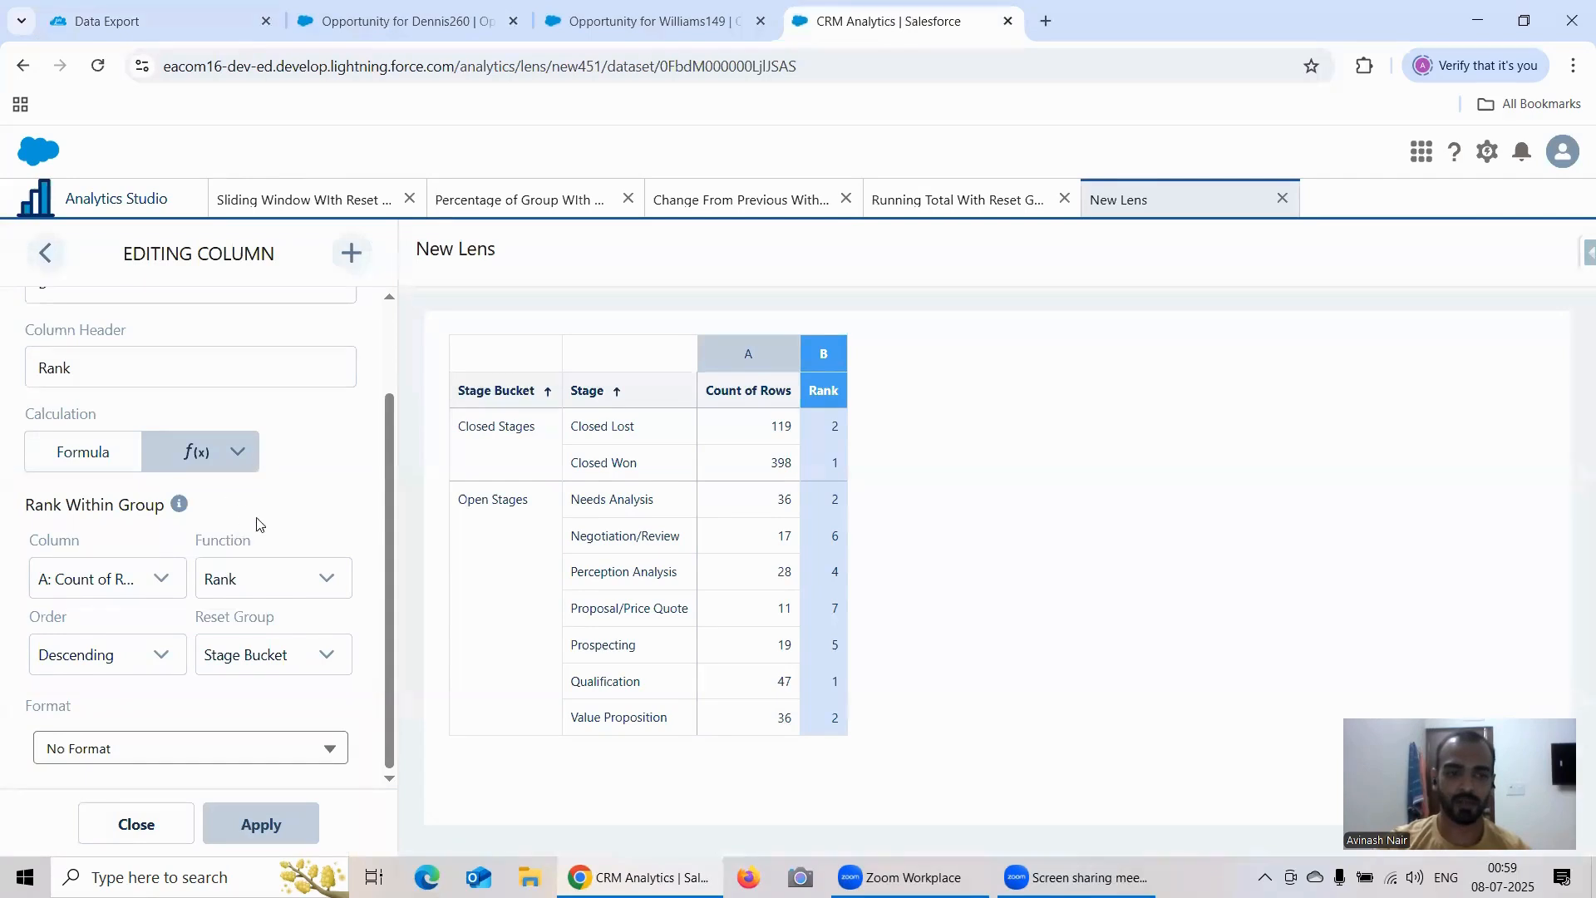
{"action": "left_click", "coordinate": [46, 252]}
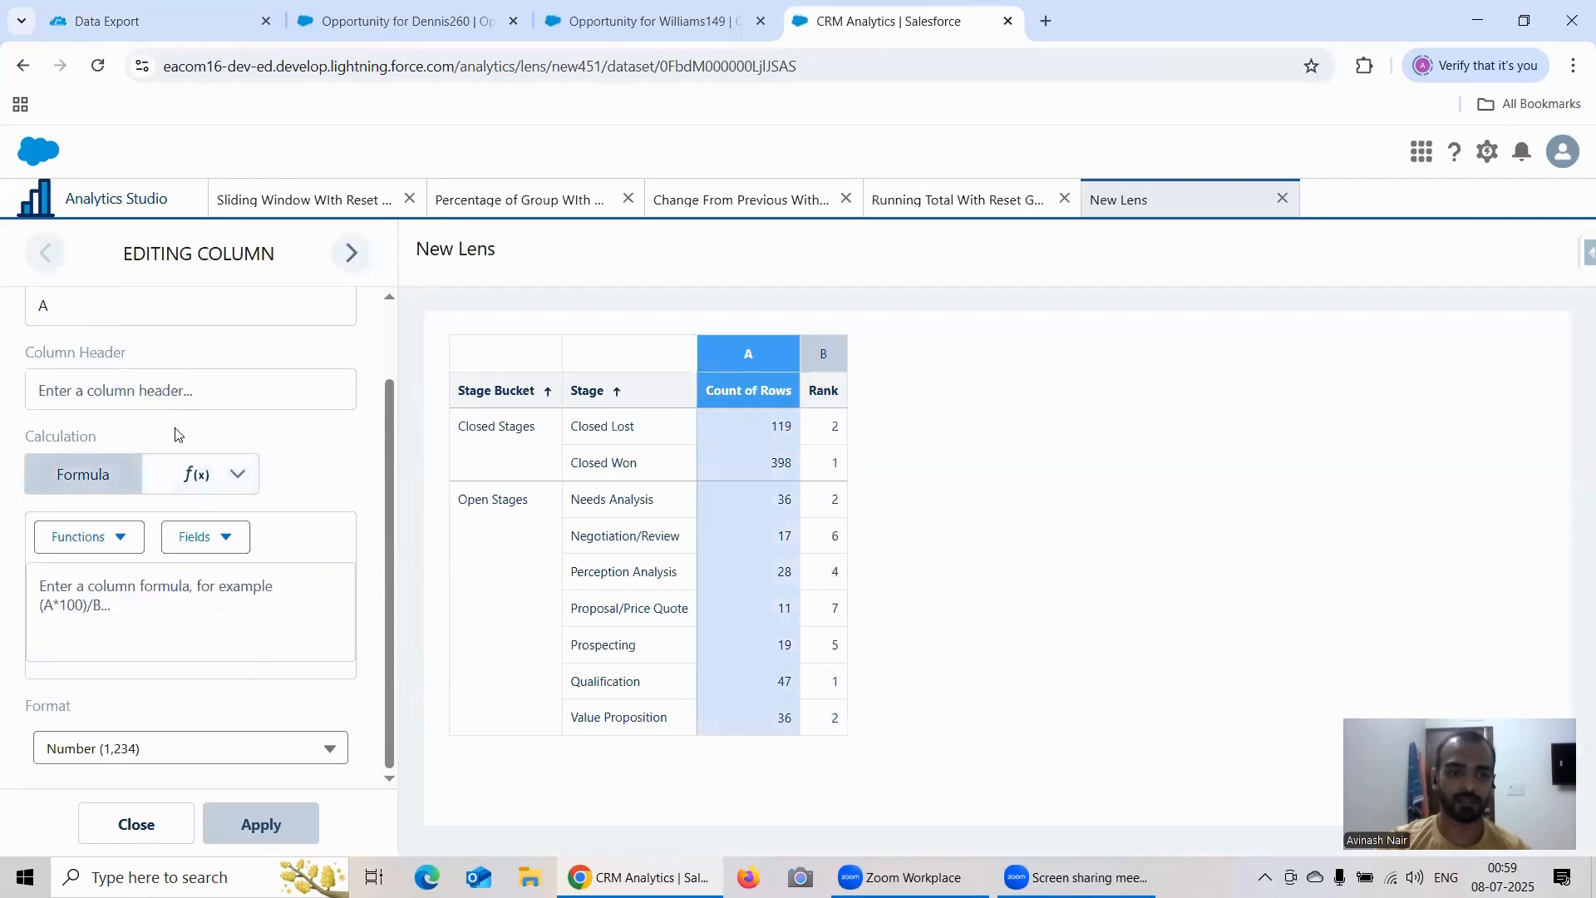
{"action": "left_click", "coordinate": [138, 824]}
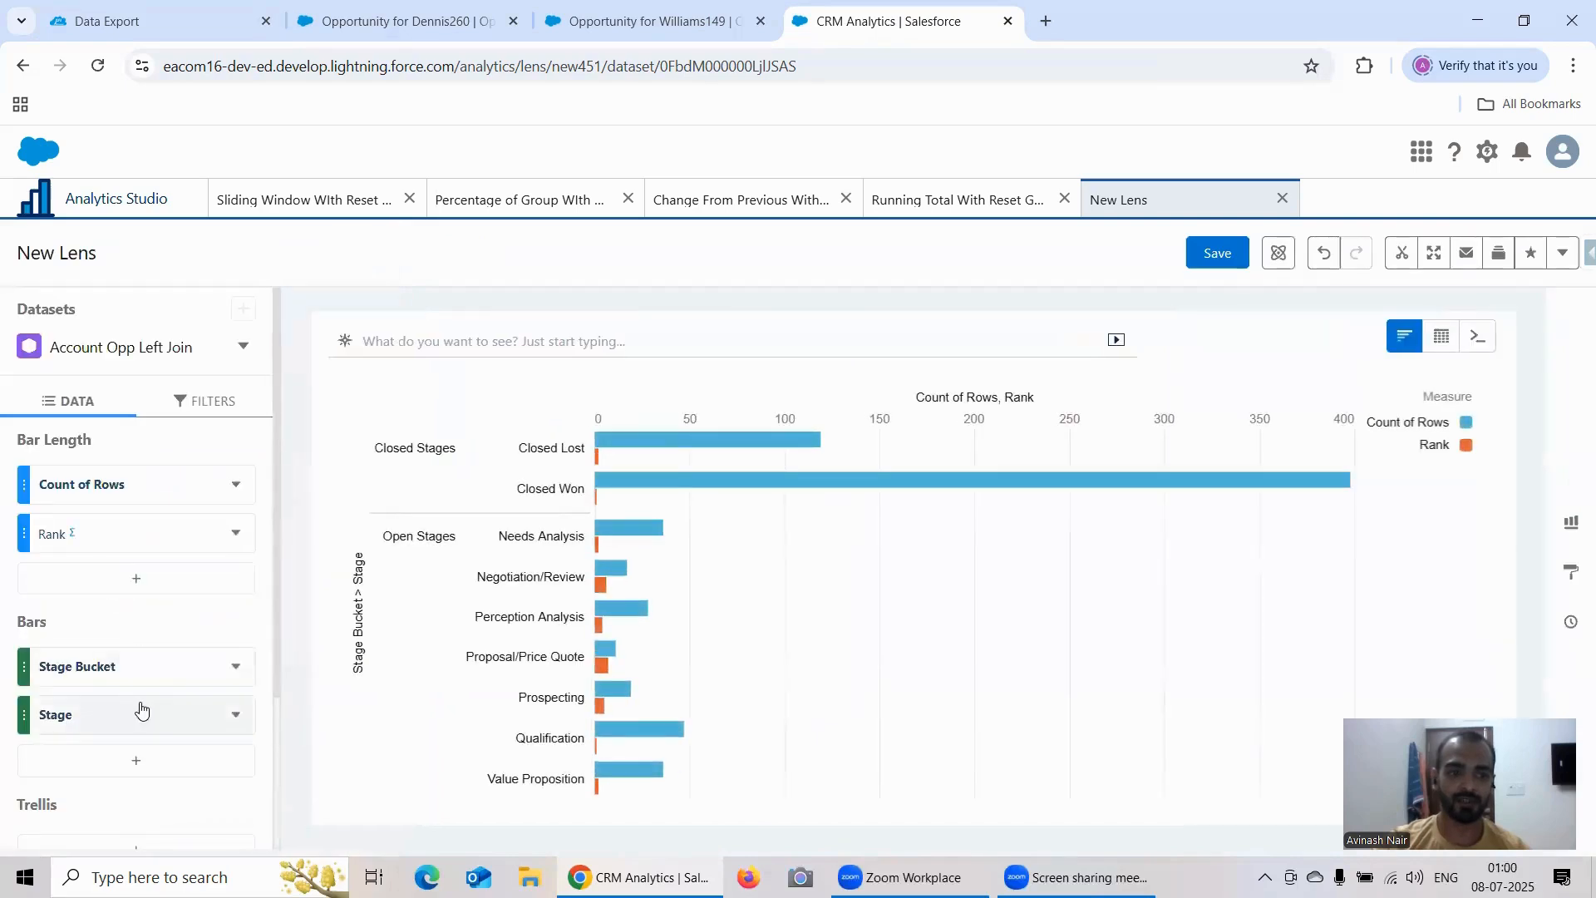
Step: Add Opportunity Name as a third bar grouping beneath Stage in the lens
{"action": "scroll", "coordinate": [142, 706], "scroll_direction": "down", "scroll_amount": 2}
{"action": "left_click", "coordinate": [140, 657]}
{"action": "scroll", "coordinate": [430, 526], "scroll_direction": "down", "scroll_amount": 1}
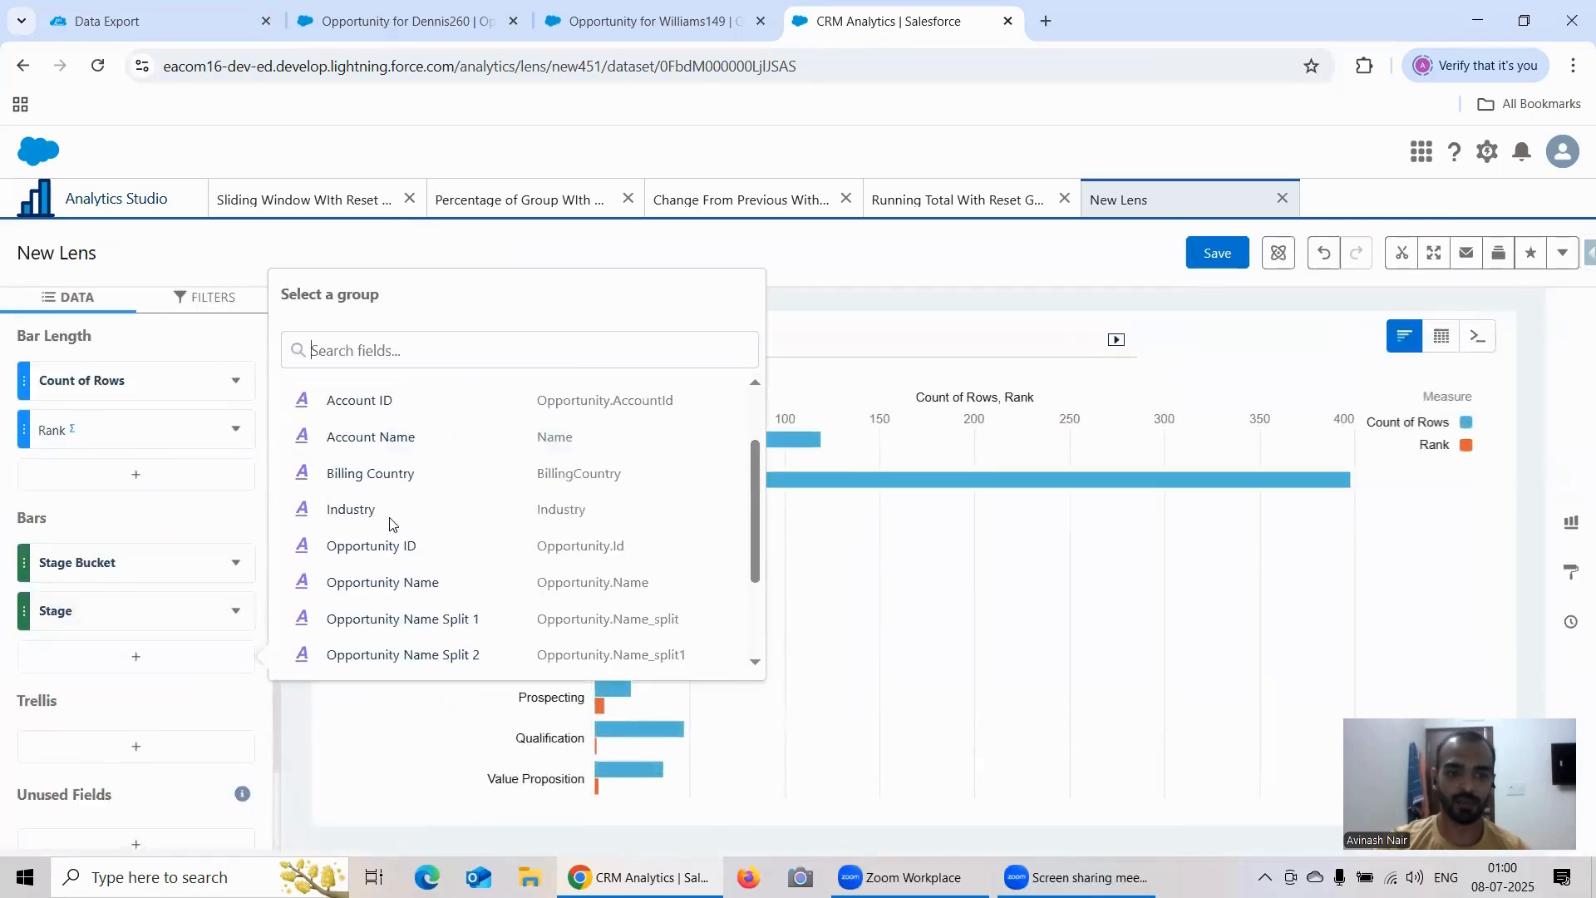
{"action": "left_click", "coordinate": [432, 581]}
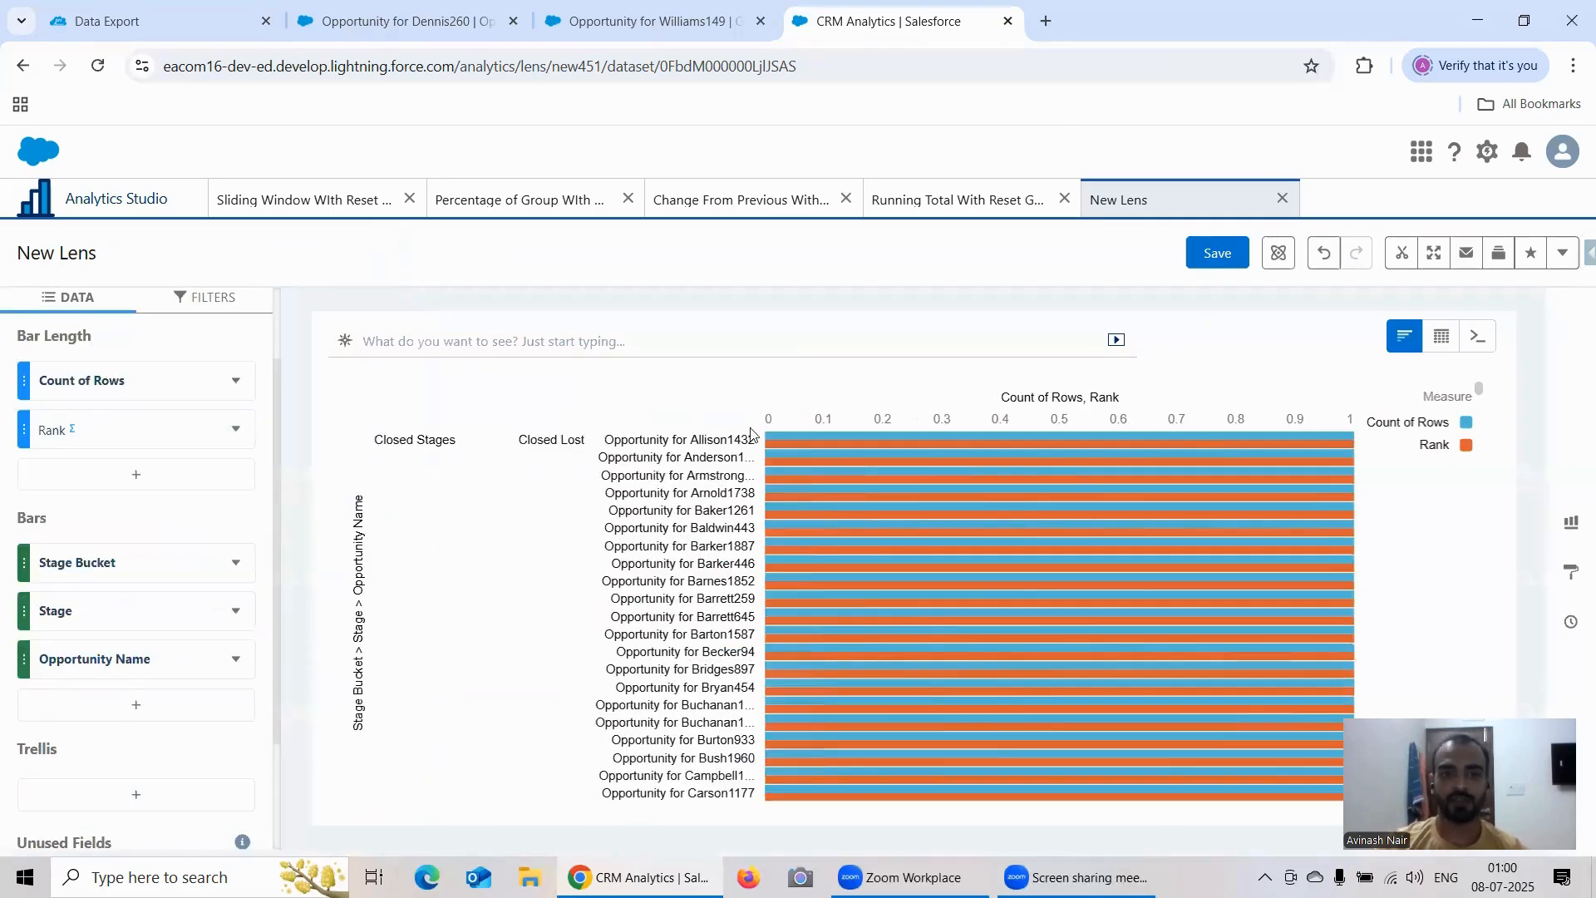
Step: Check the names and stages of the two opened opportunities and look for them among the lens chart's opportunity names
{"action": "left_click", "coordinate": [653, 24]}
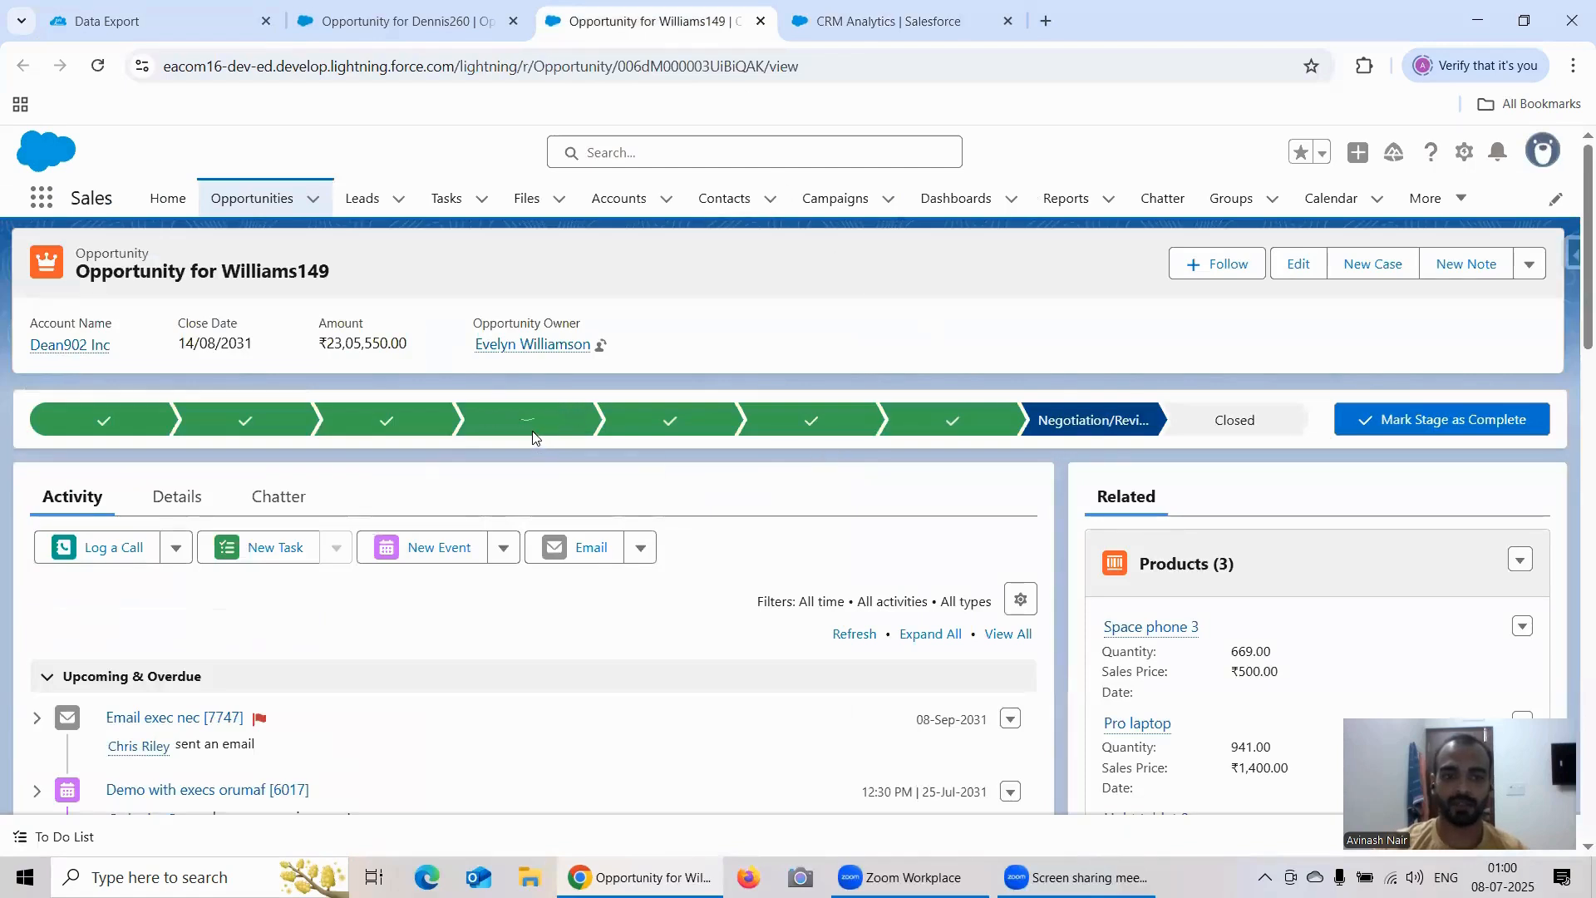
{"action": "left_click", "coordinate": [425, 25]}
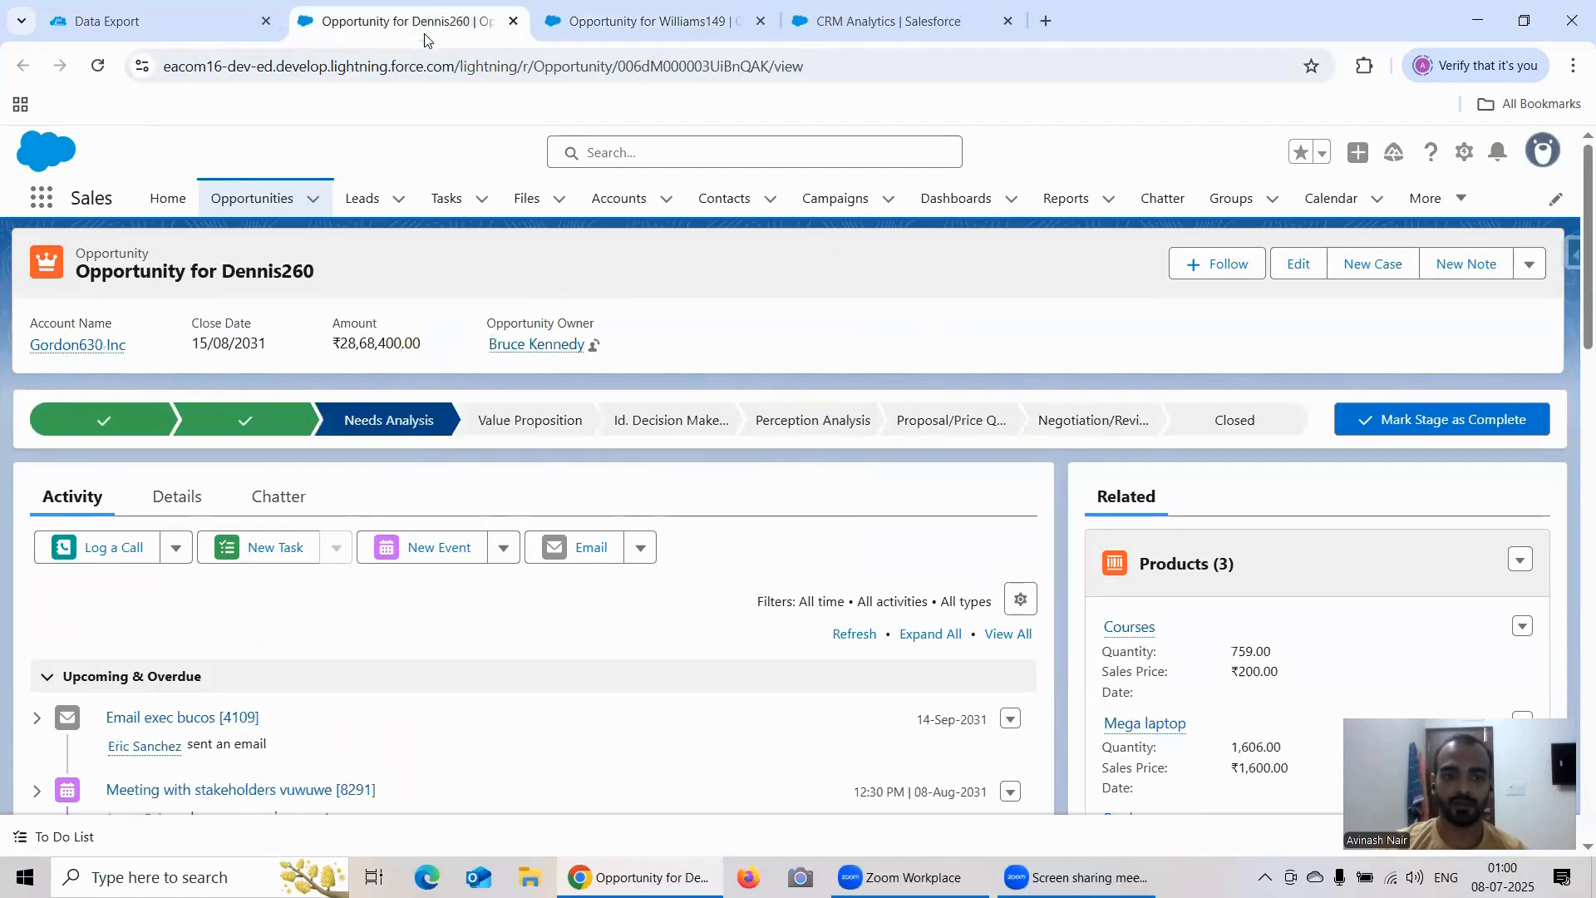
{"action": "left_click", "coordinate": [873, 33]}
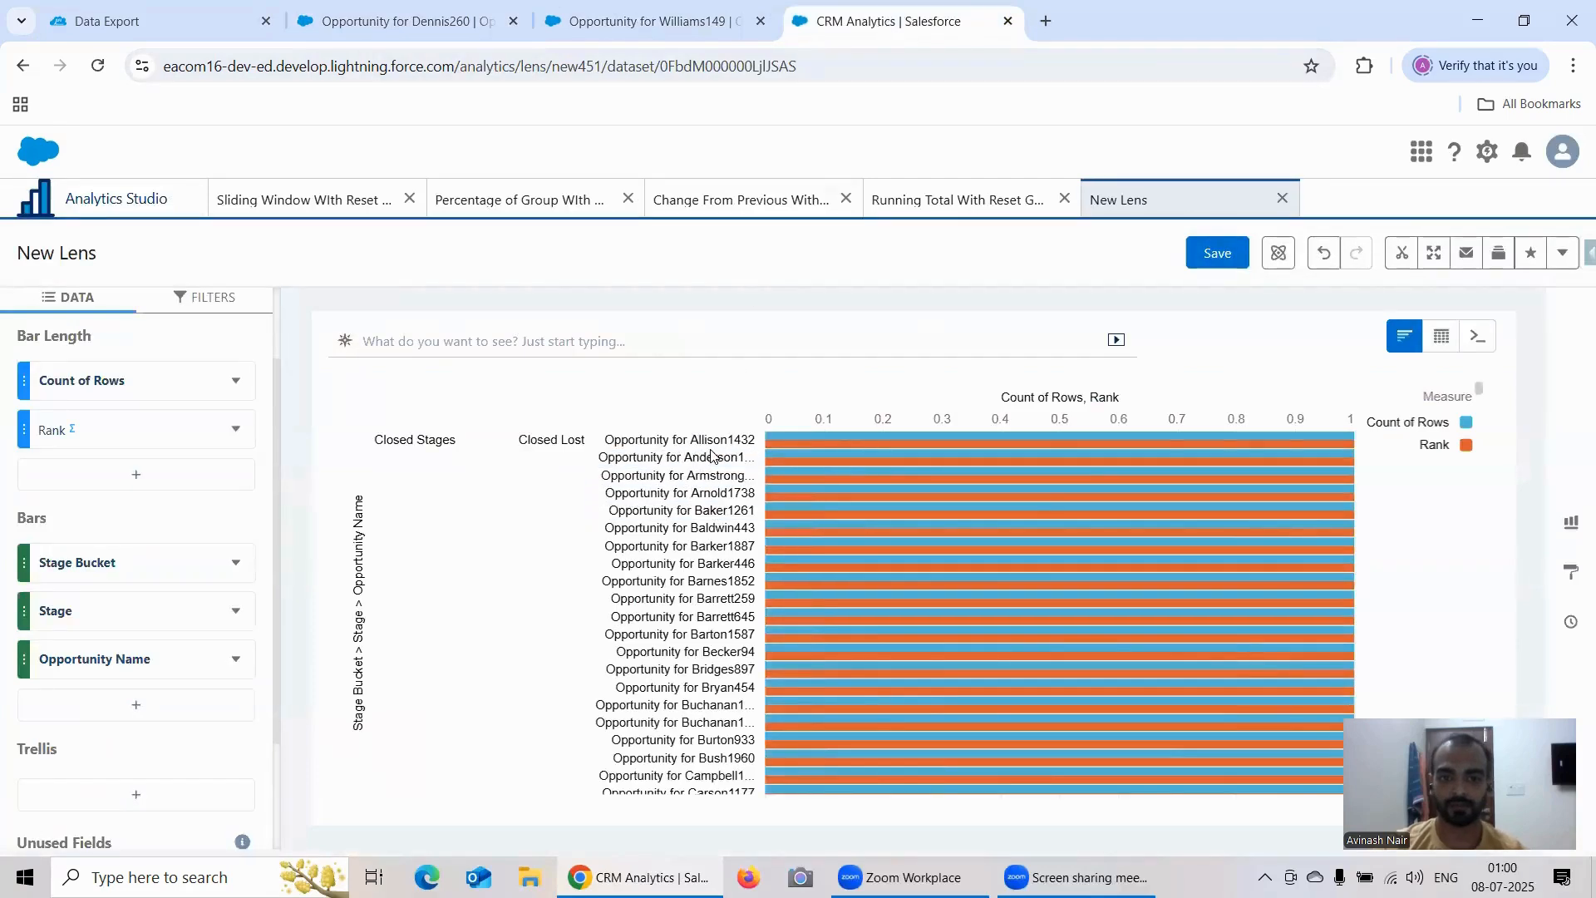
{"action": "scroll", "coordinate": [682, 630], "scroll_direction": "down", "scroll_amount": 10}
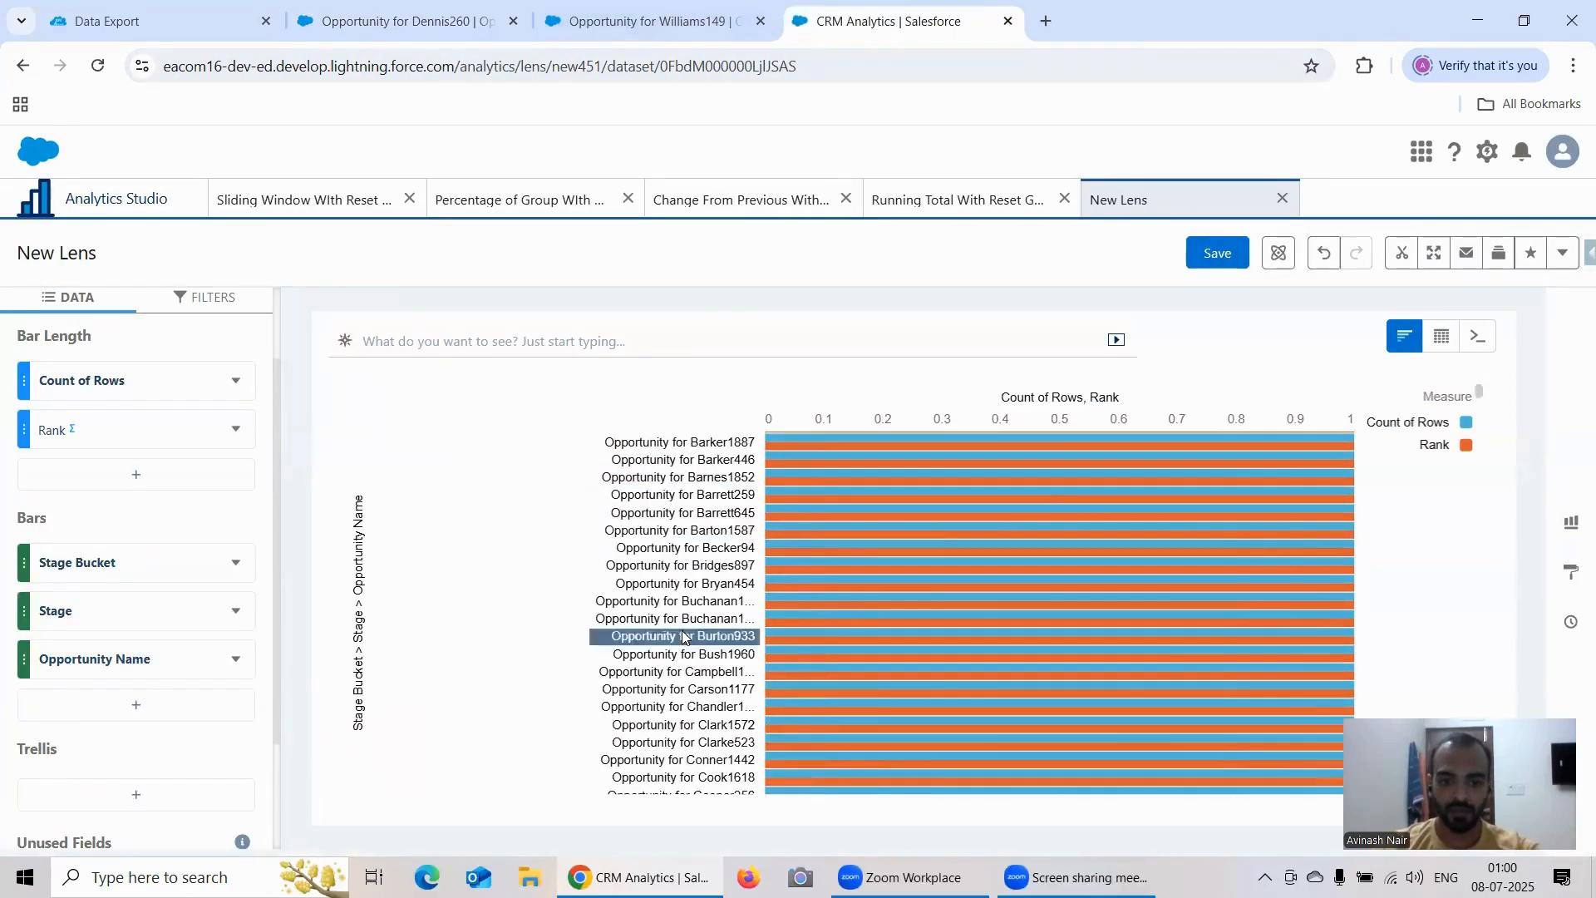
{"action": "scroll", "coordinate": [682, 636], "scroll_direction": "down", "scroll_amount": 10}
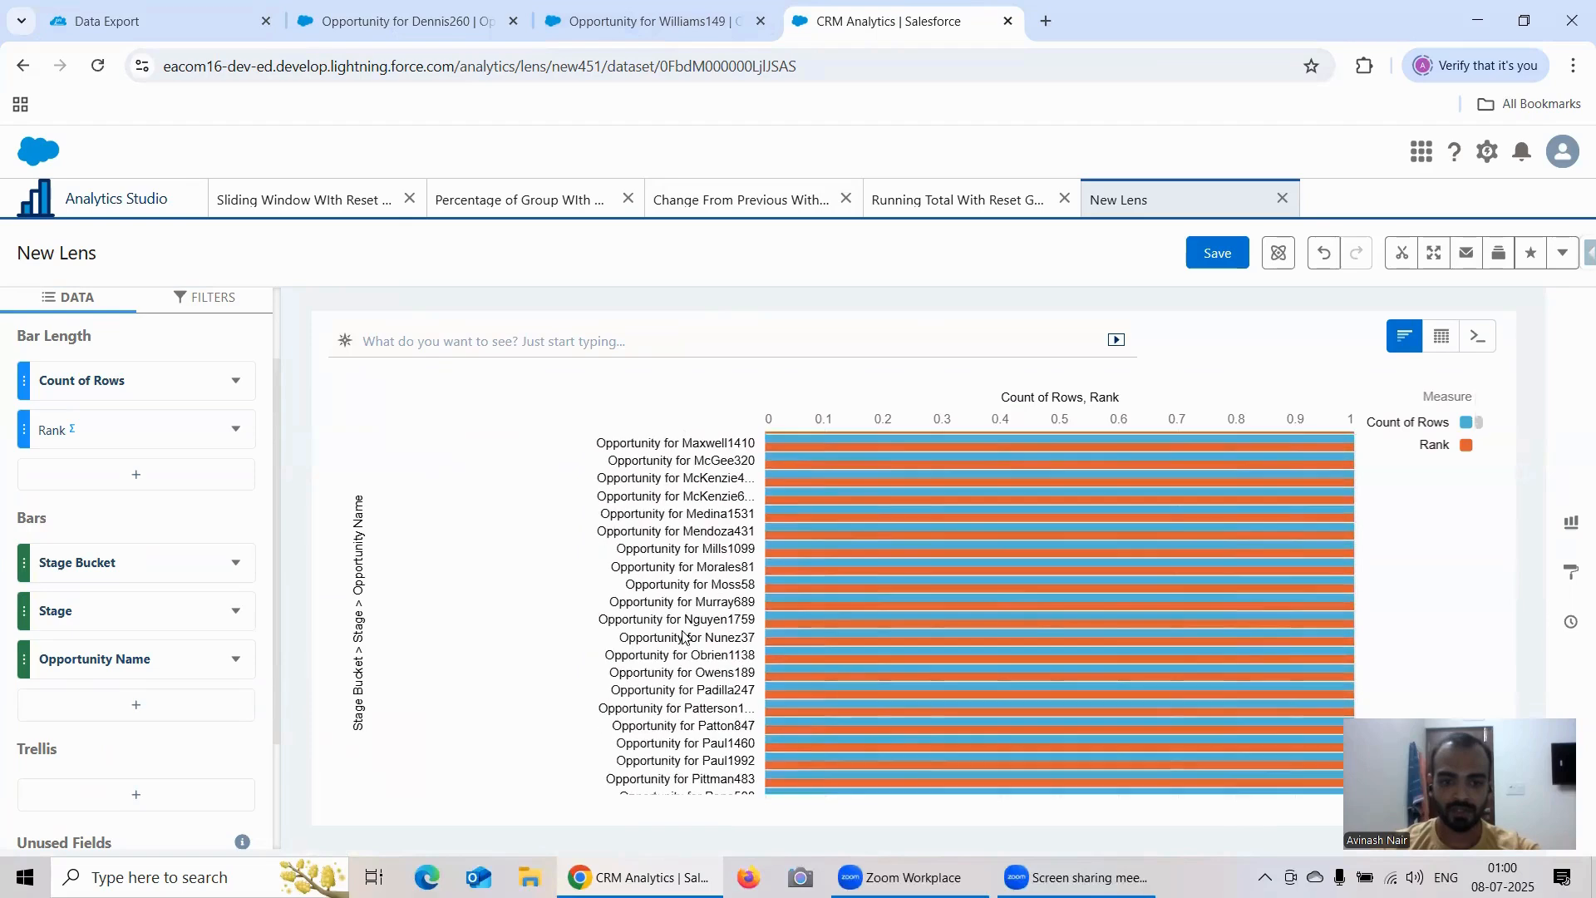
{"action": "left_click", "coordinate": [216, 301]}
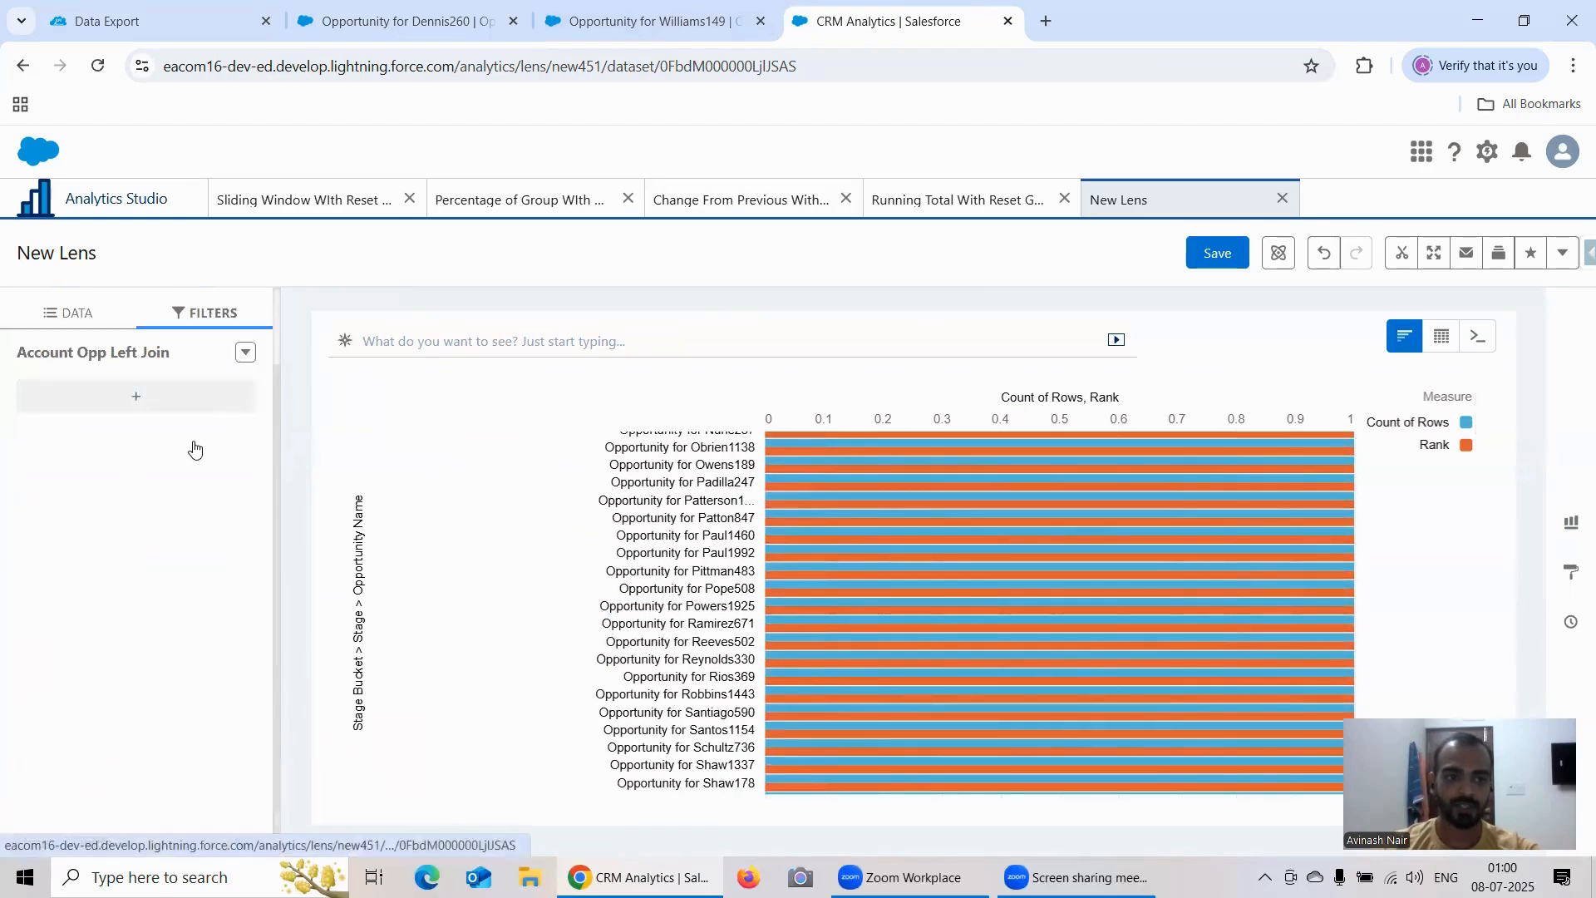
{"action": "left_click", "coordinate": [152, 414]}
{"action": "left_click", "coordinate": [143, 401]}
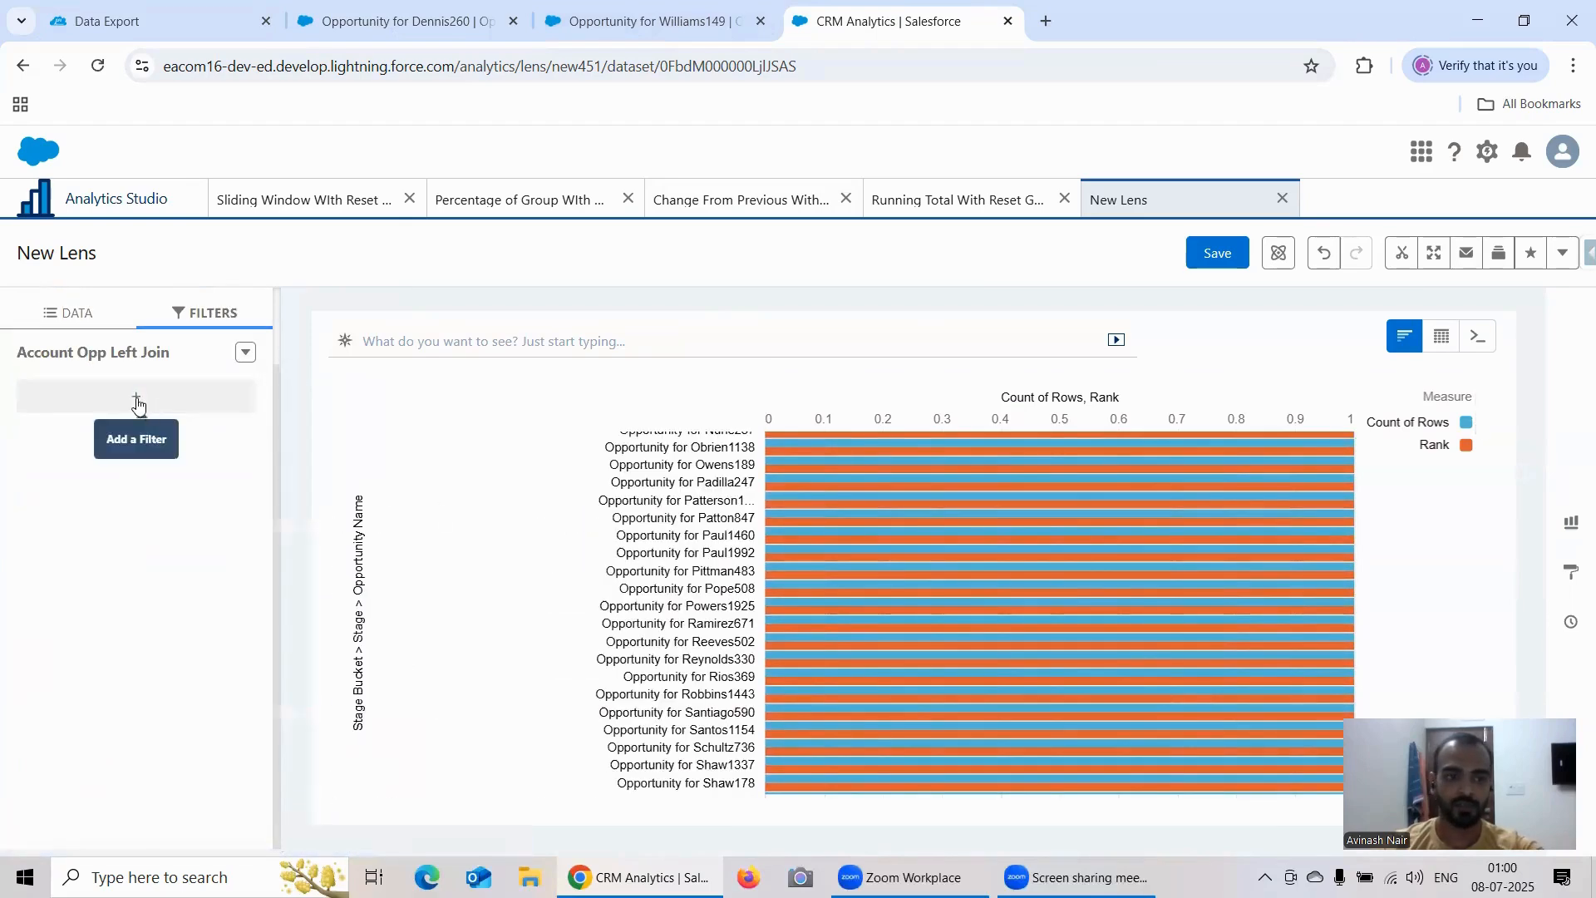
{"action": "left_click", "coordinate": [137, 396]}
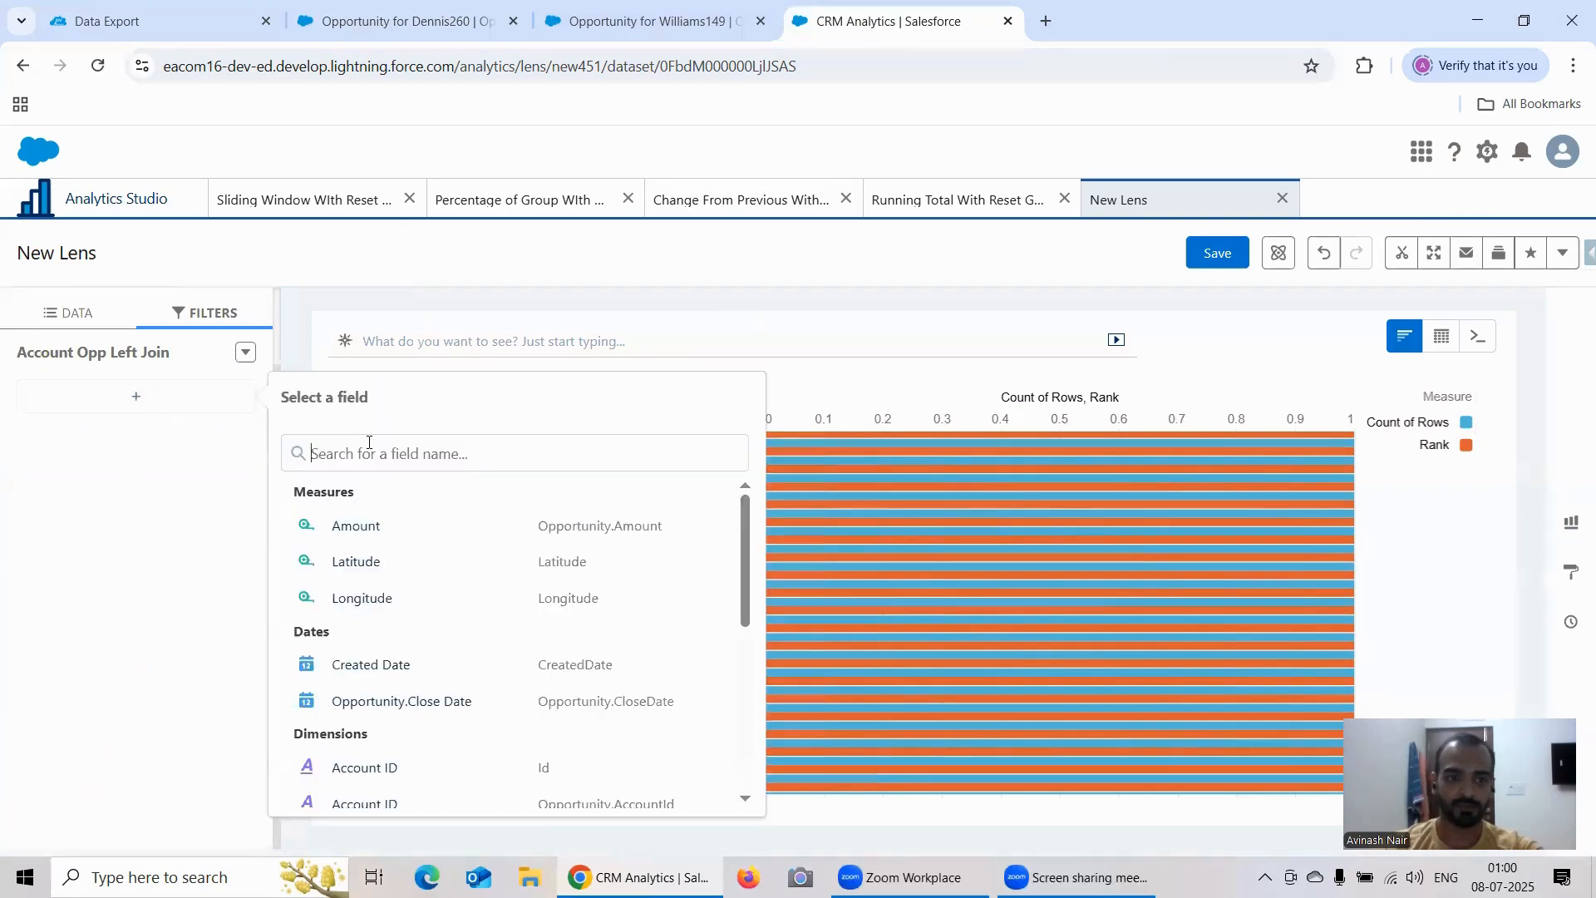
{"action": "type", "text": "Name"}
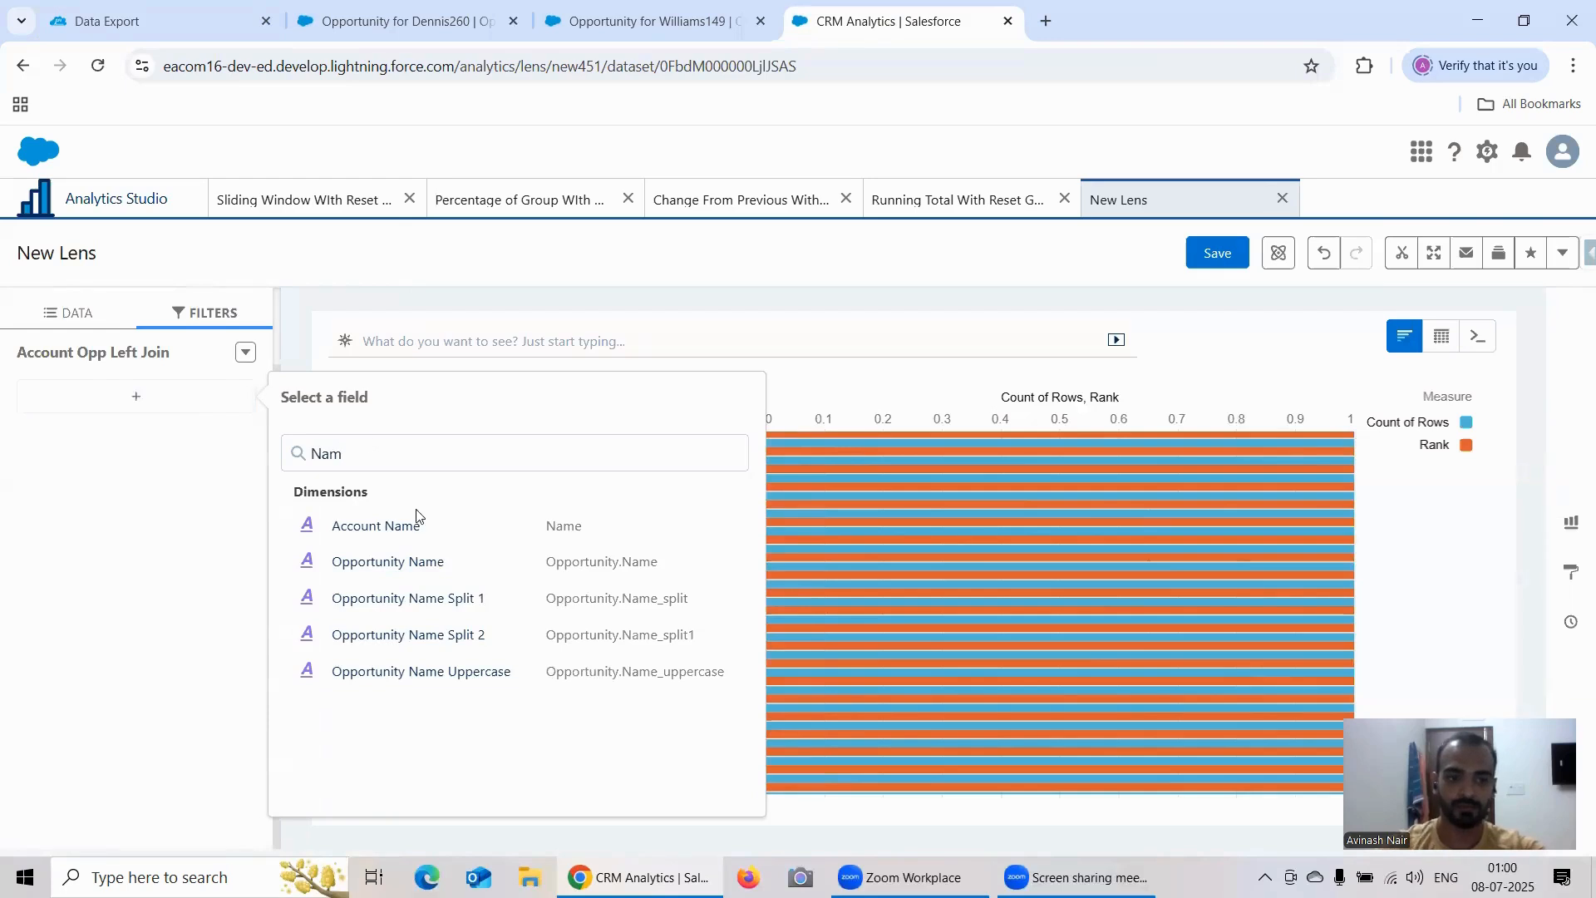
{"action": "left_click", "coordinate": [434, 561]}
{"action": "left_click", "coordinate": [435, 547]}
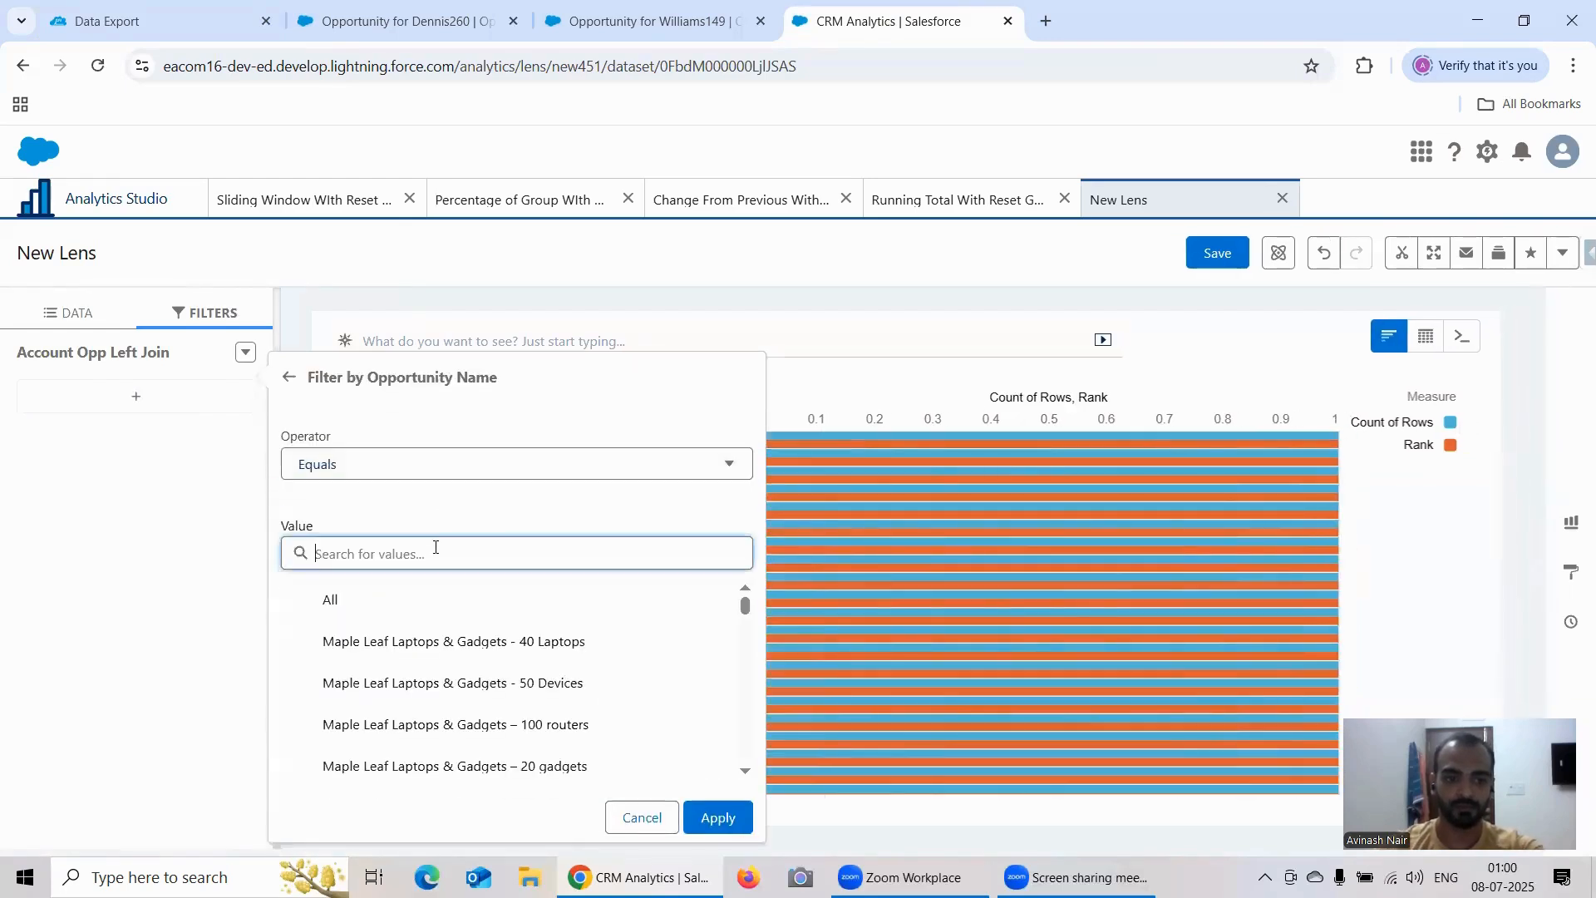
{"action": "type", "text": "Opportunity For"}
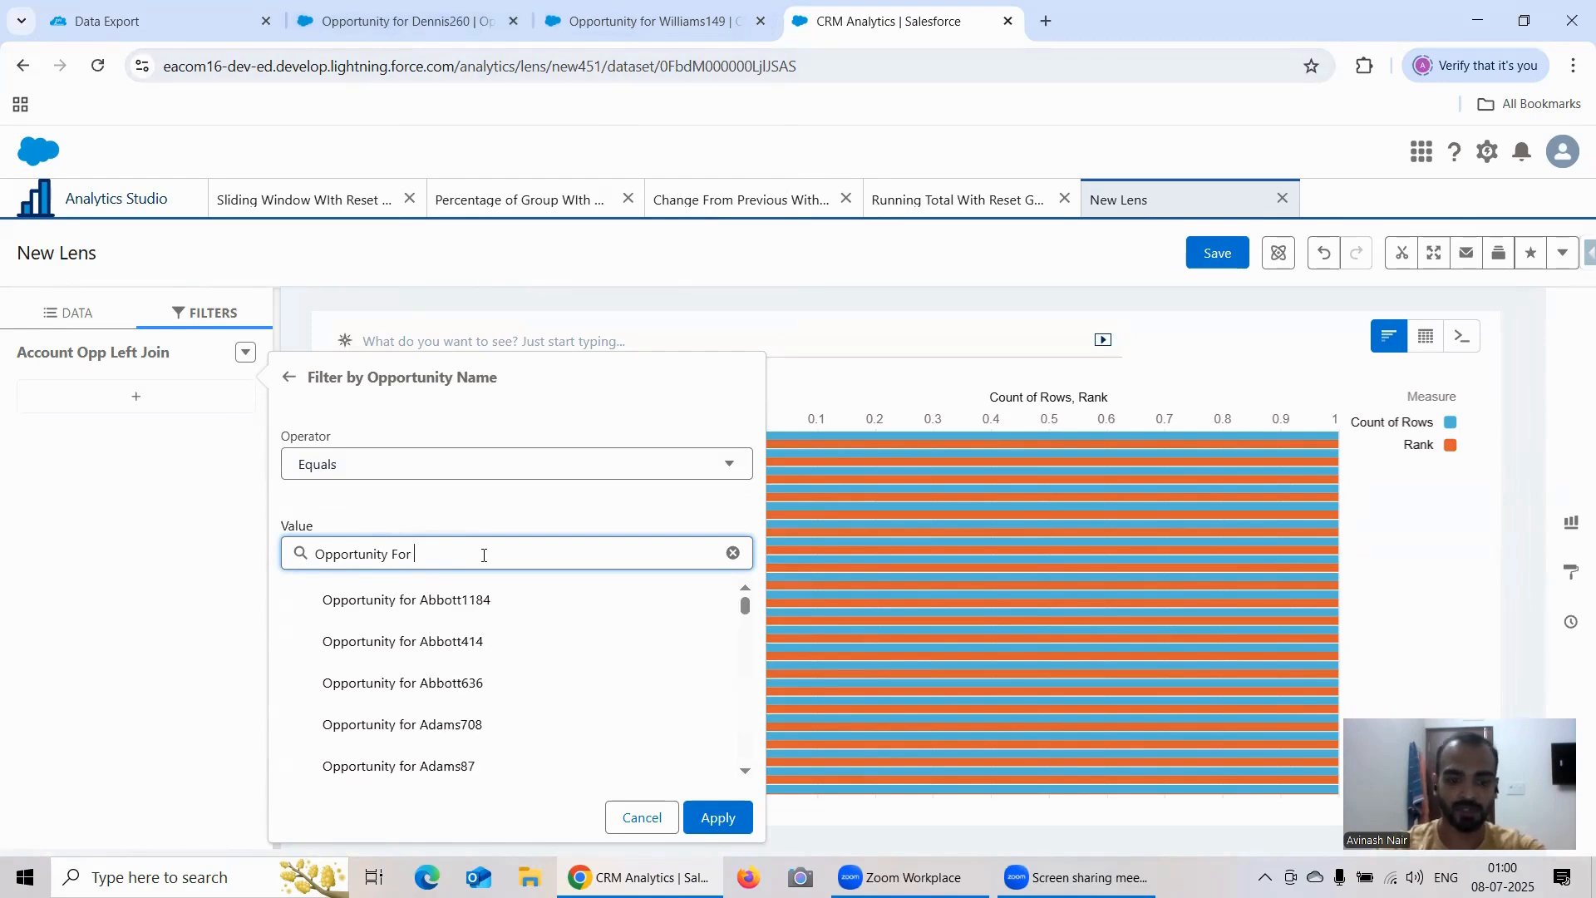
{"action": "type", "text": "Denis"}
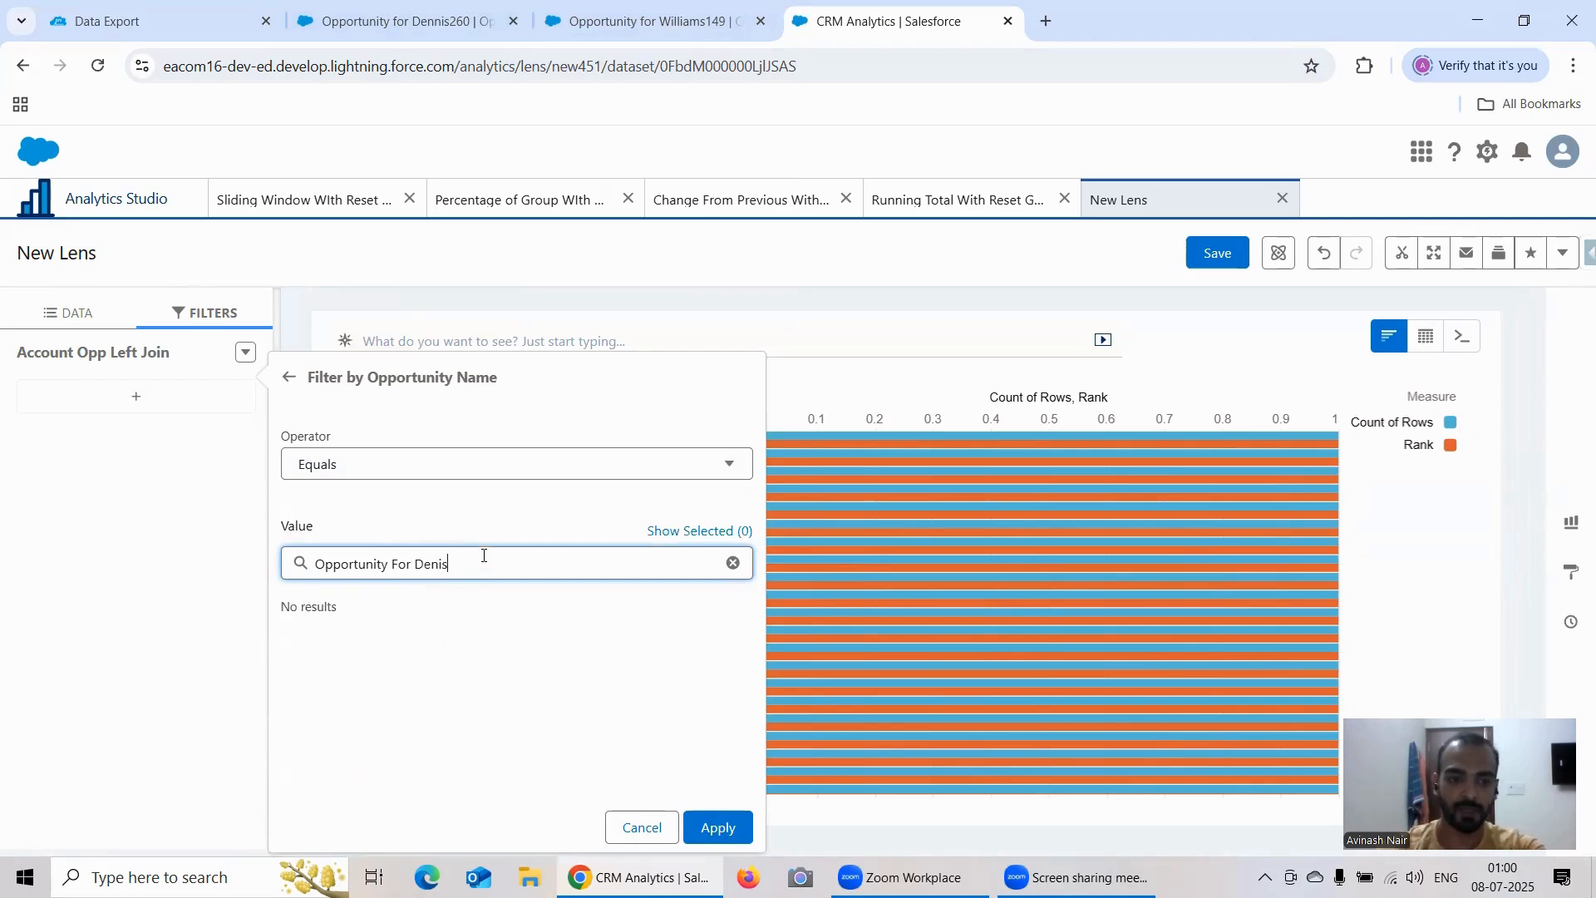
{"action": "left_click", "coordinate": [784, 333]}
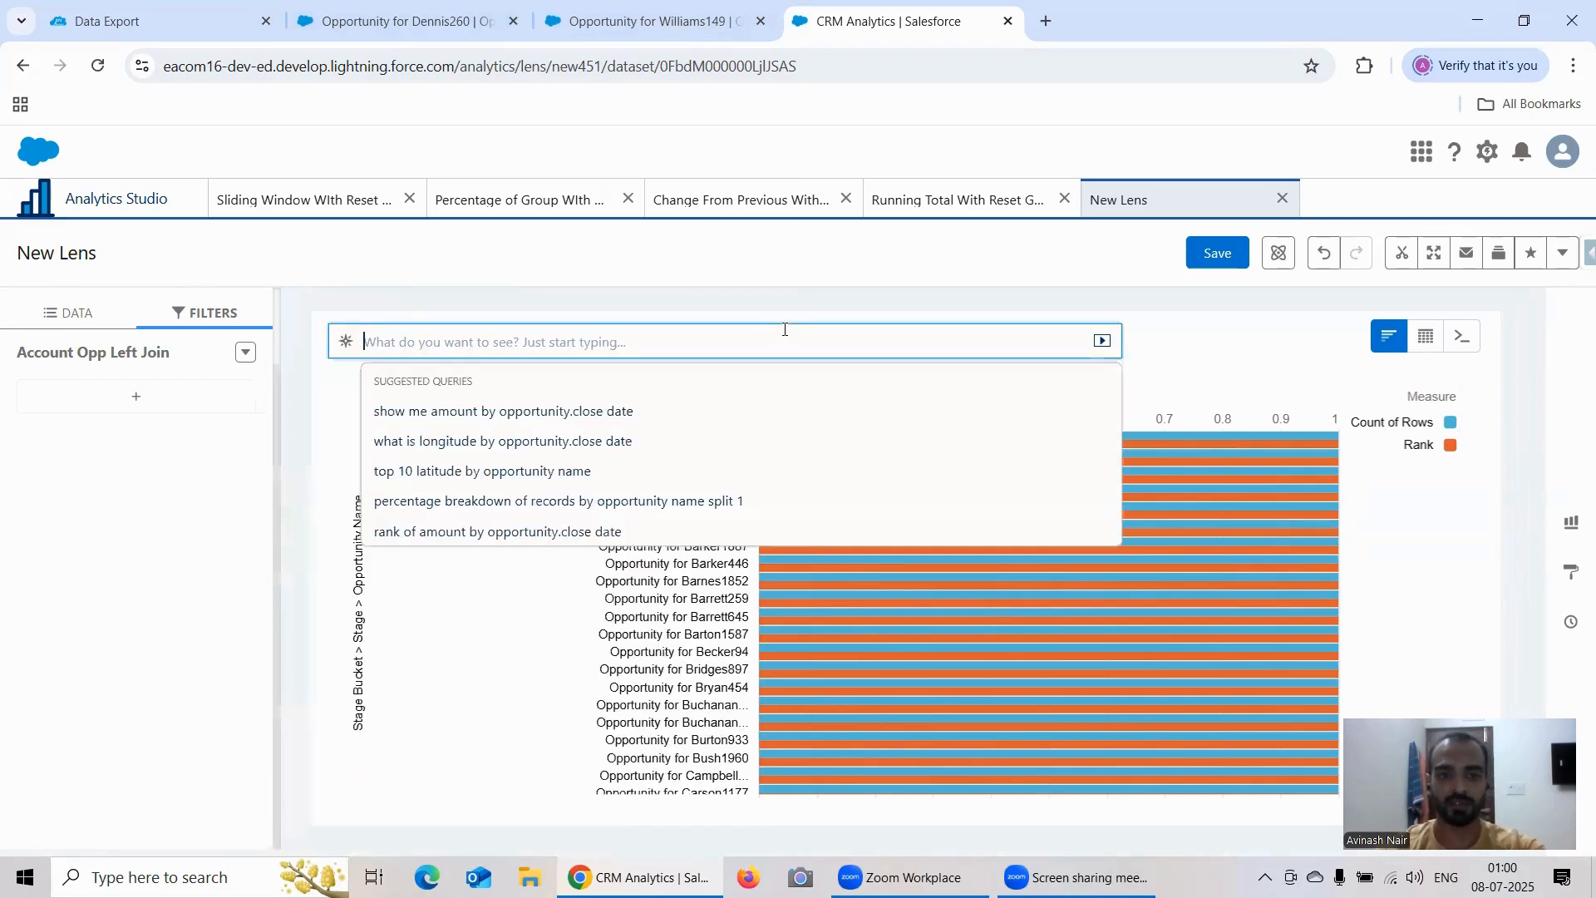
{"action": "left_click", "coordinate": [1147, 377]}
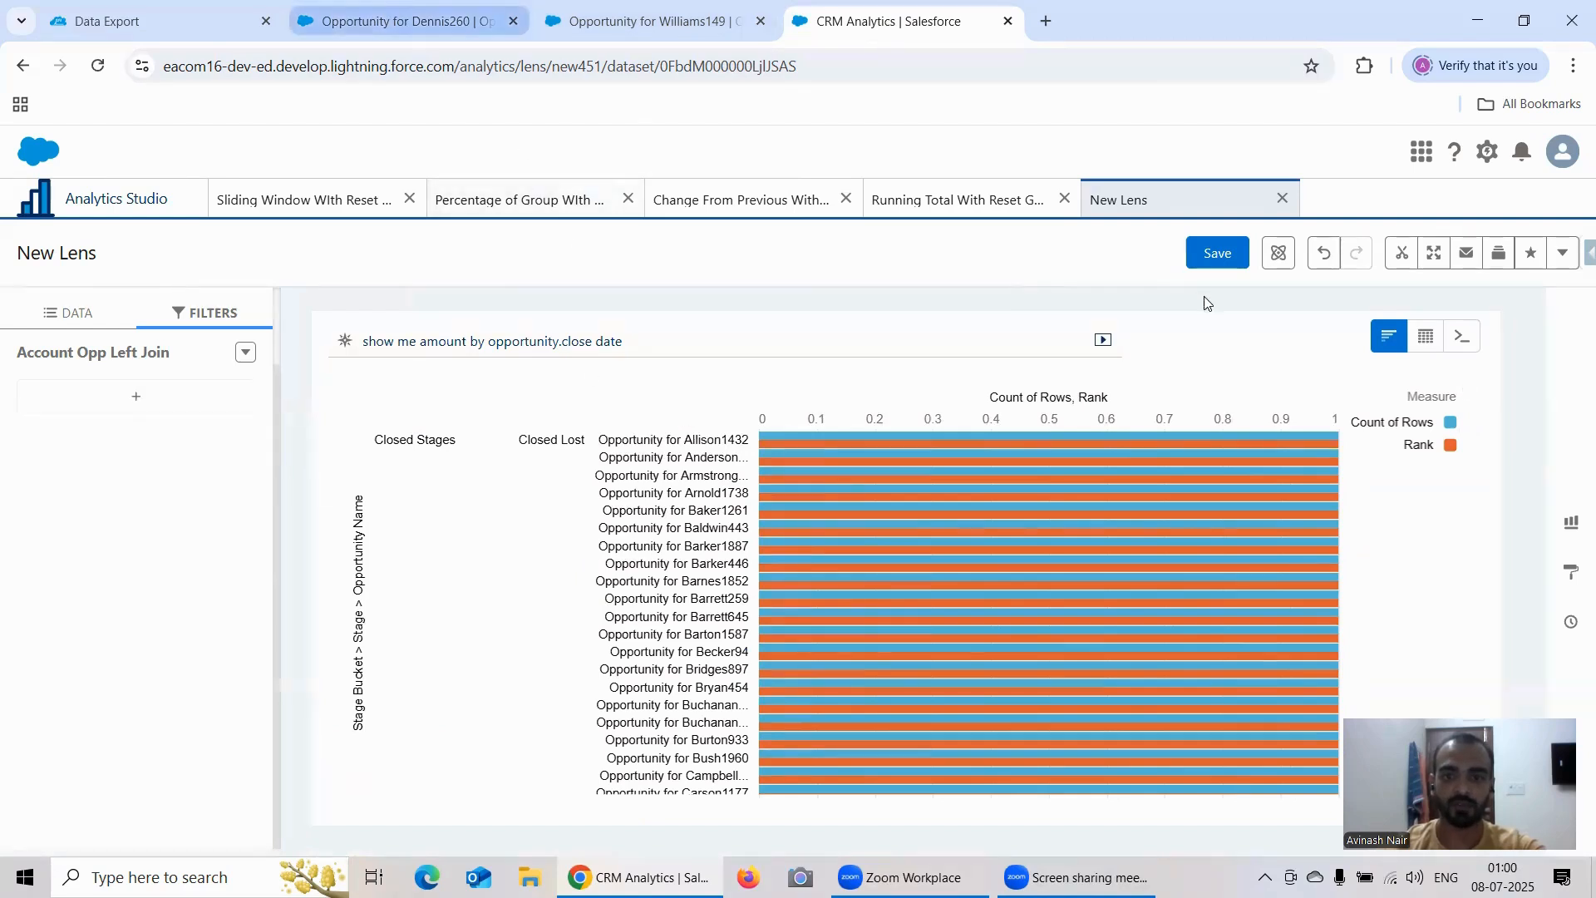
Step: Display the lens as a compare table and copy the first opportunity name listed under Closed Lost
{"action": "left_click", "coordinate": [1425, 337]}
{"action": "left_click", "coordinate": [1376, 403]}
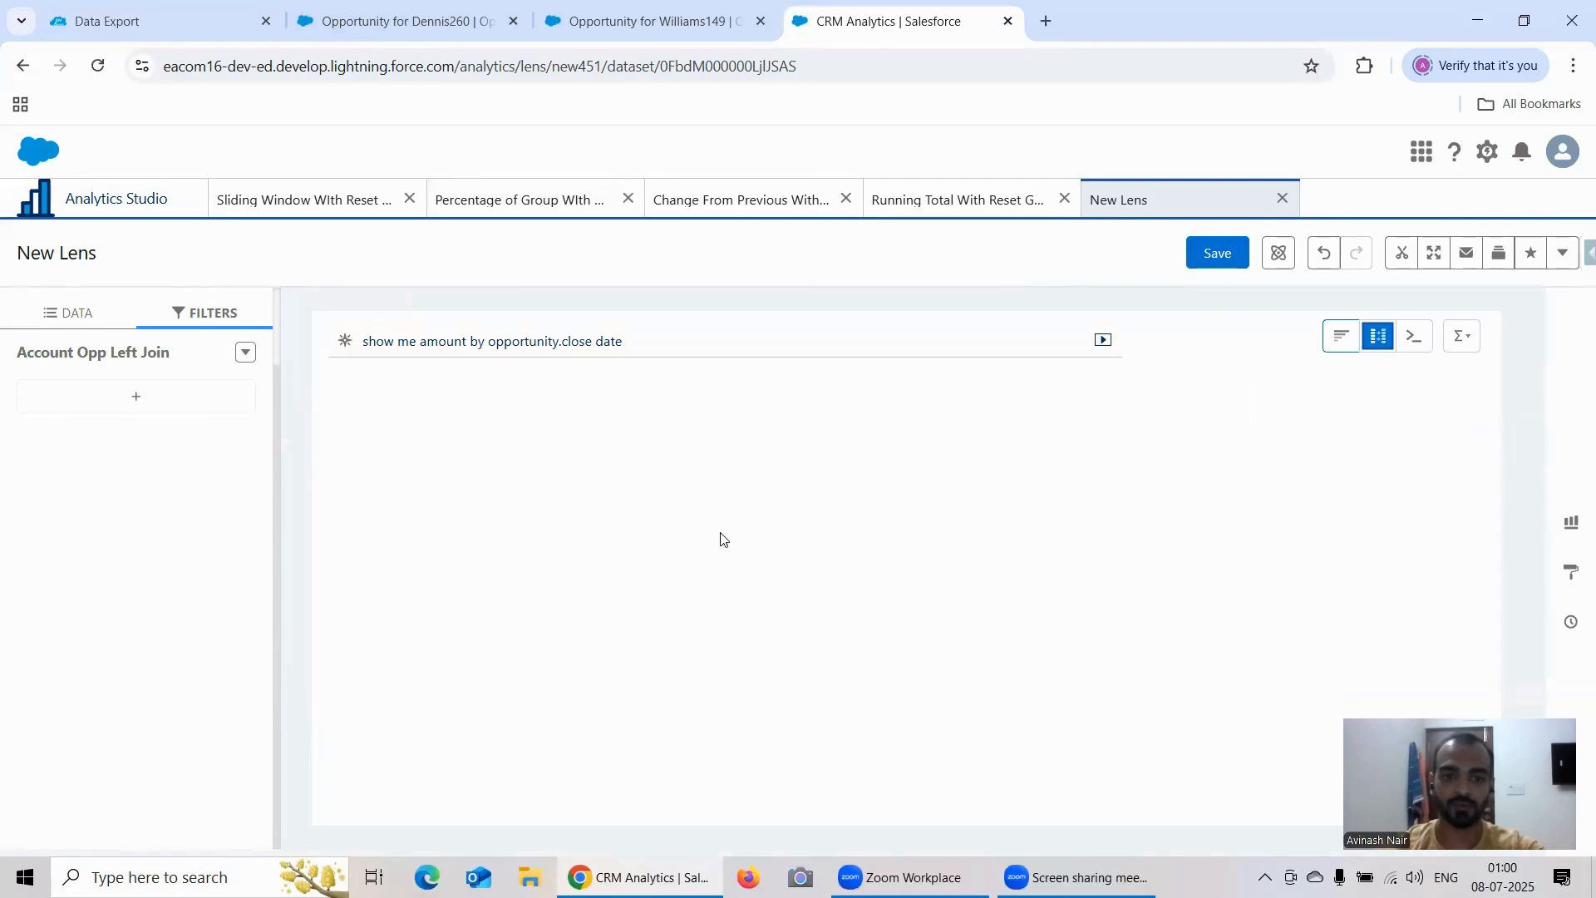
{"action": "left_click_drag", "start_coordinate": [700, 438], "coordinate": [552, 444]}
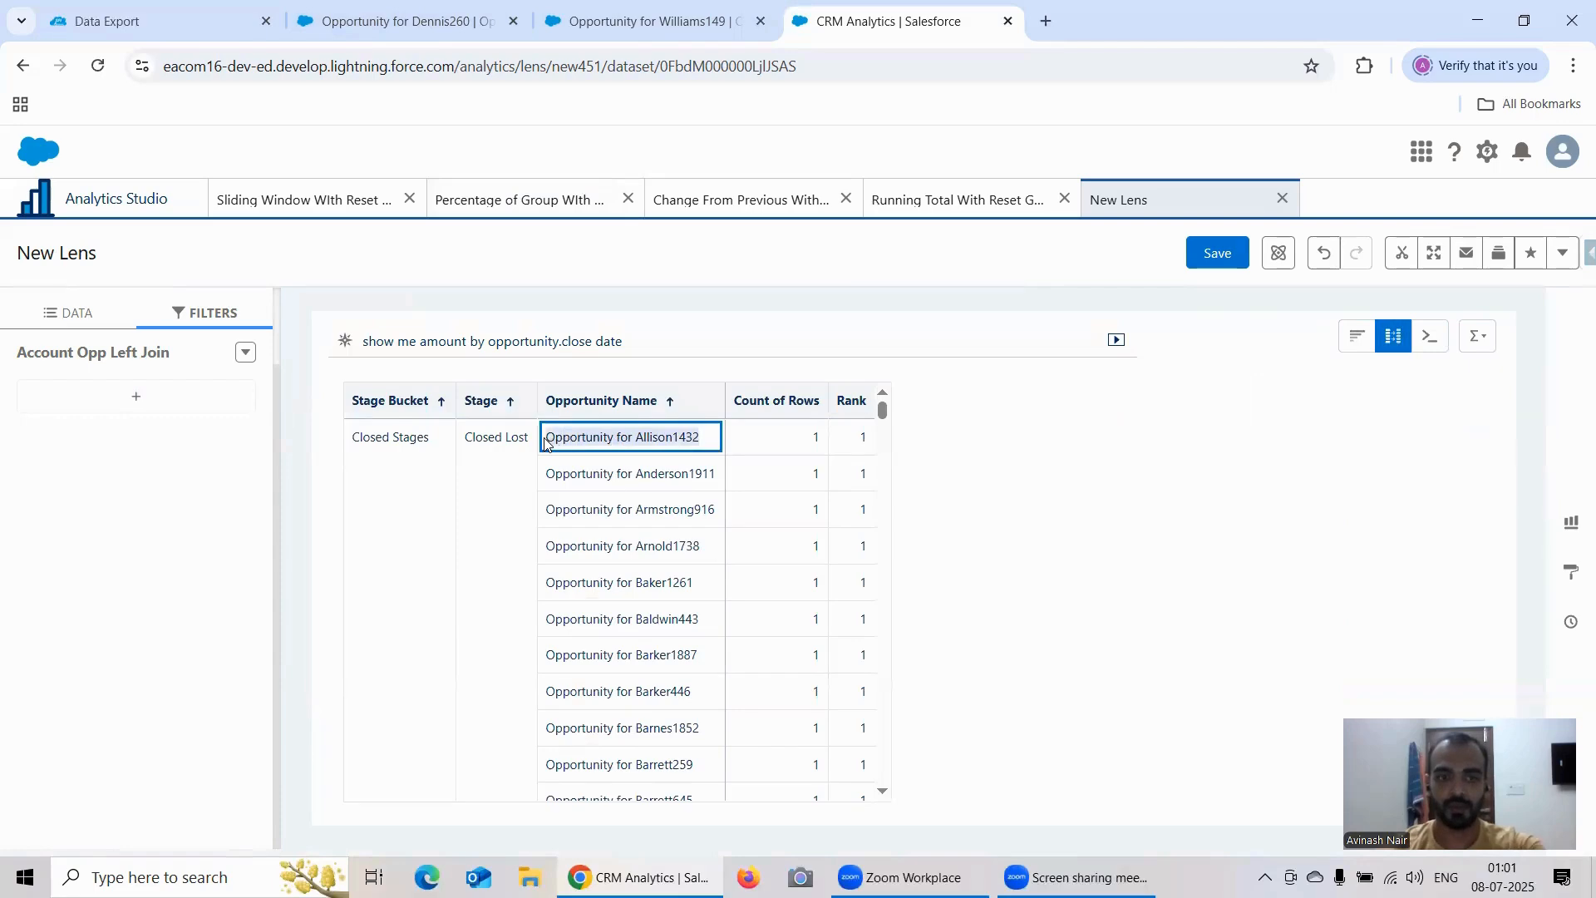
Step: Switch to the Salesforce Sales app, search for the copied opportunity name and open the matching record
{"action": "left_click", "coordinate": [453, 19]}
{"action": "left_click", "coordinate": [602, 152]}
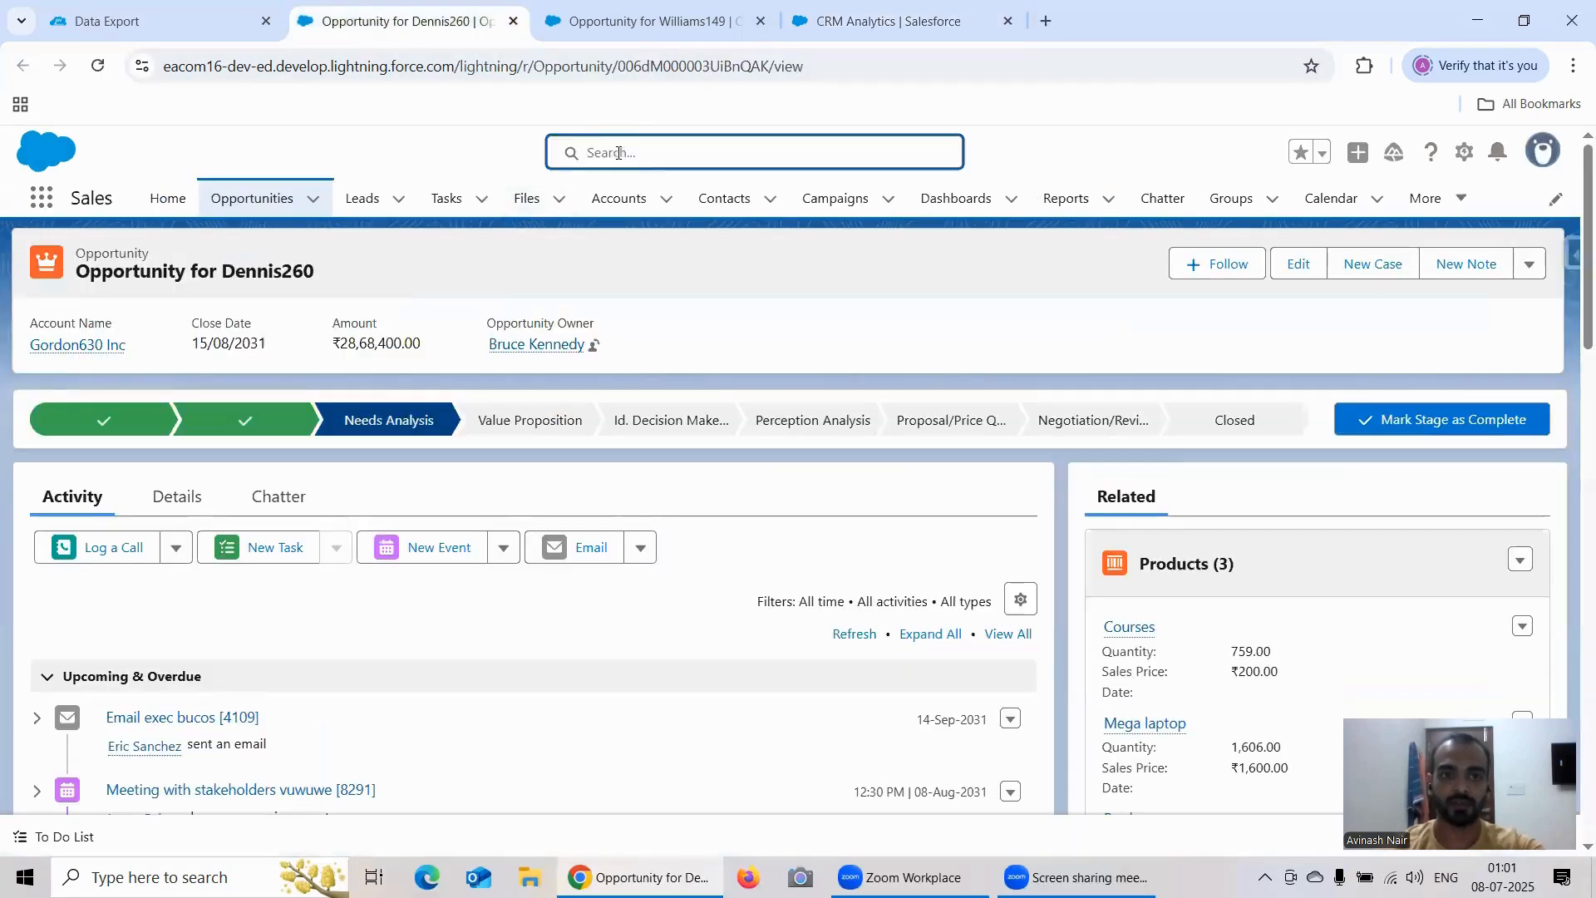
{"action": "type", "text": "Opportunity for Allison1432"}
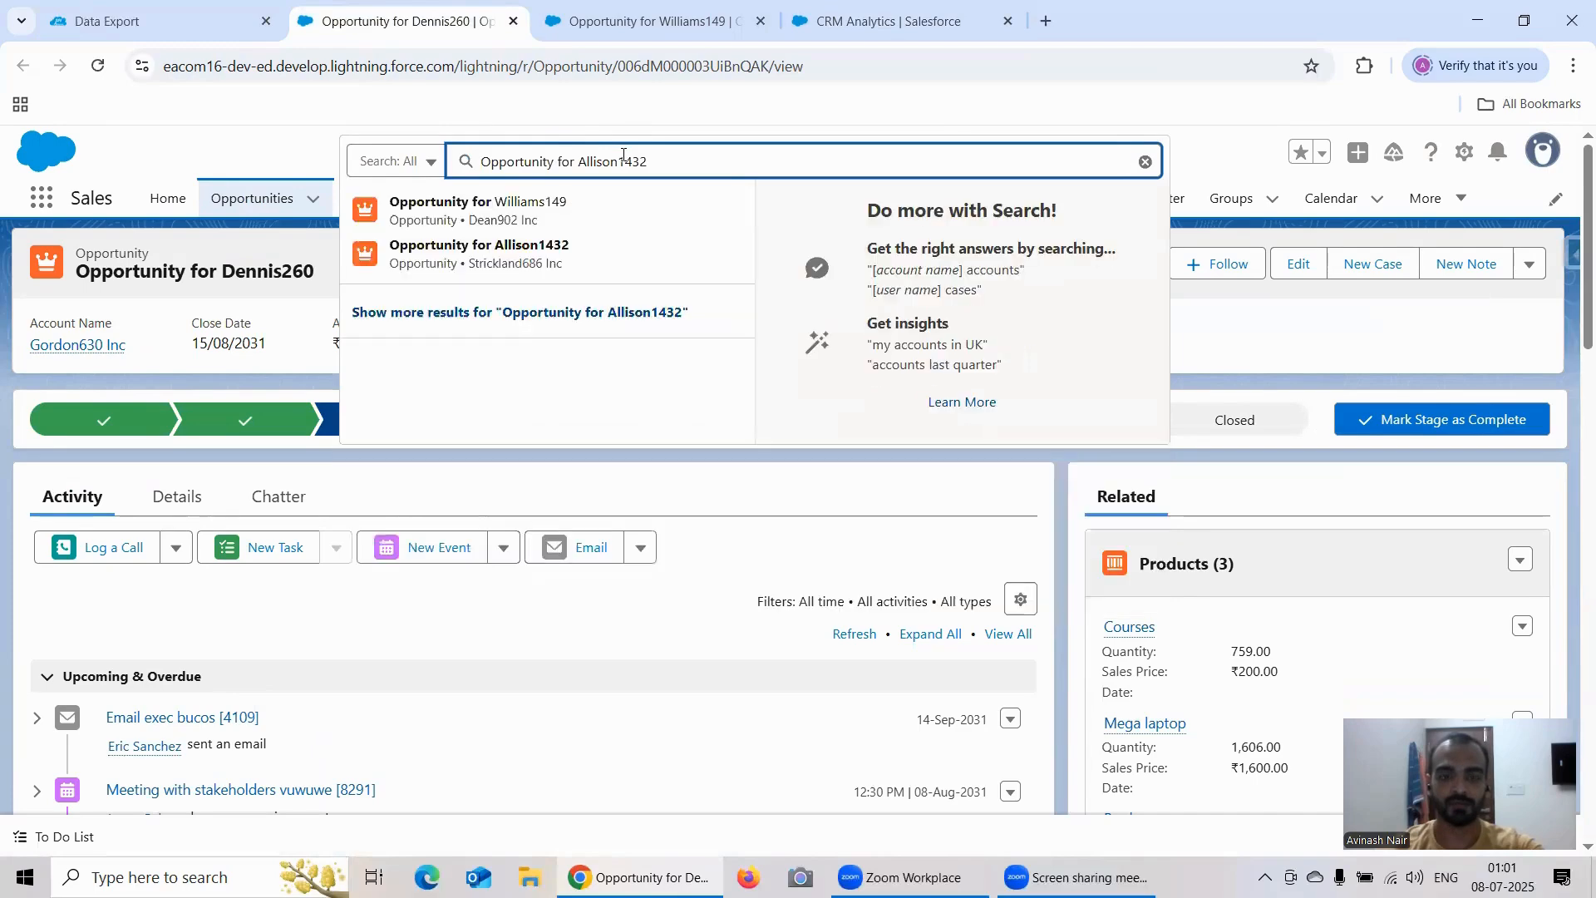
{"action": "left_click", "coordinate": [676, 246]}
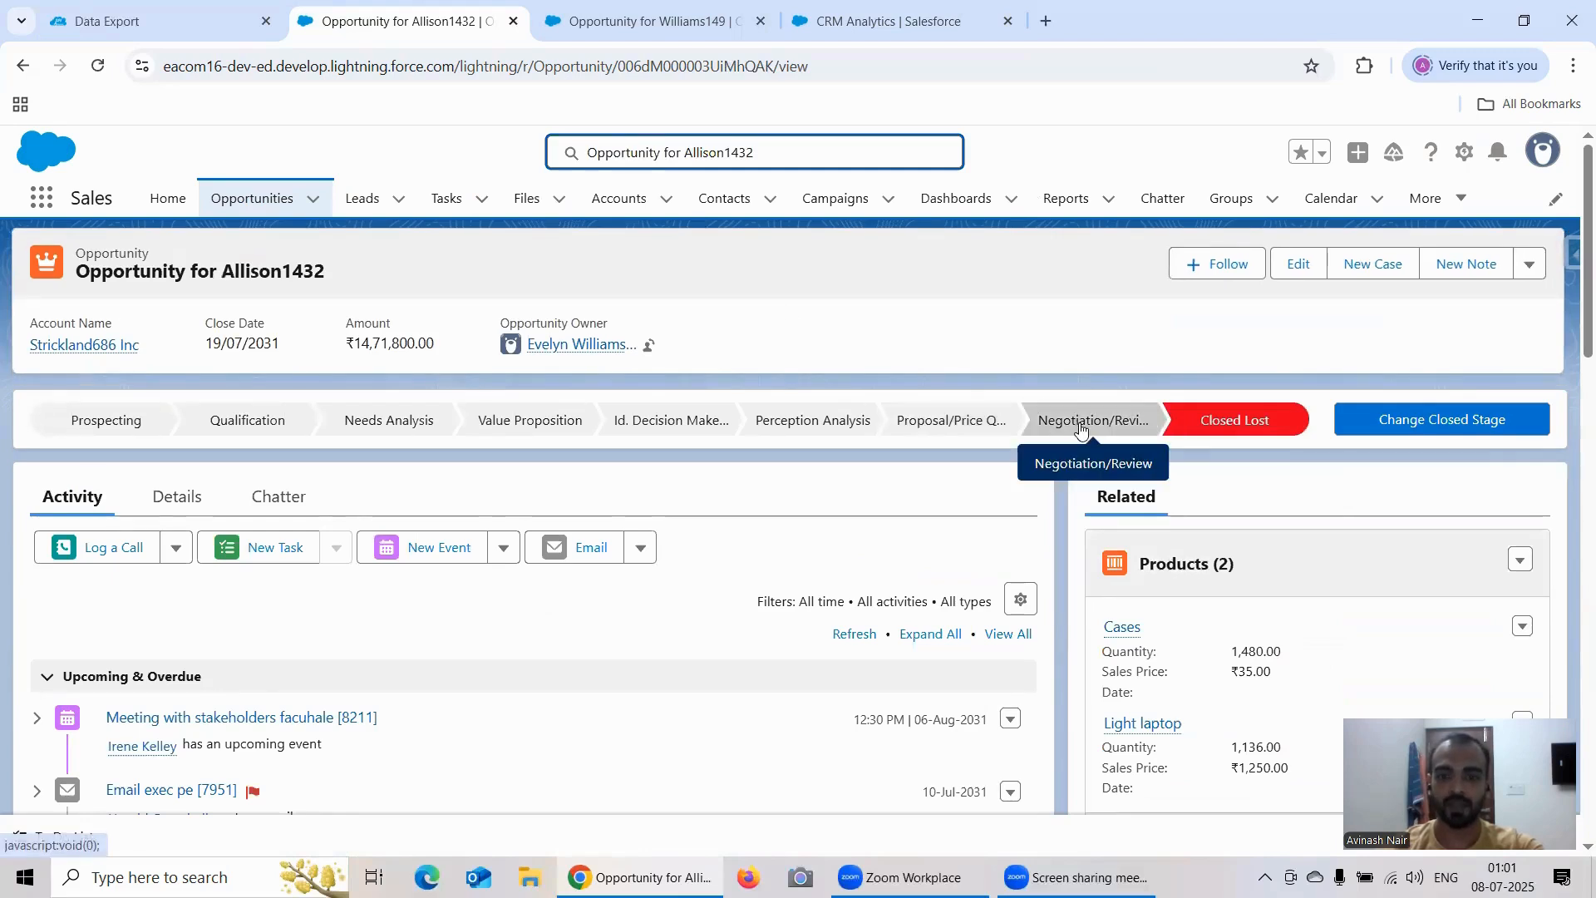
Step: Return to the CRM Analytics lens and add a filter where Stage equals Needs Analysis
{"action": "left_click", "coordinate": [692, 23]}
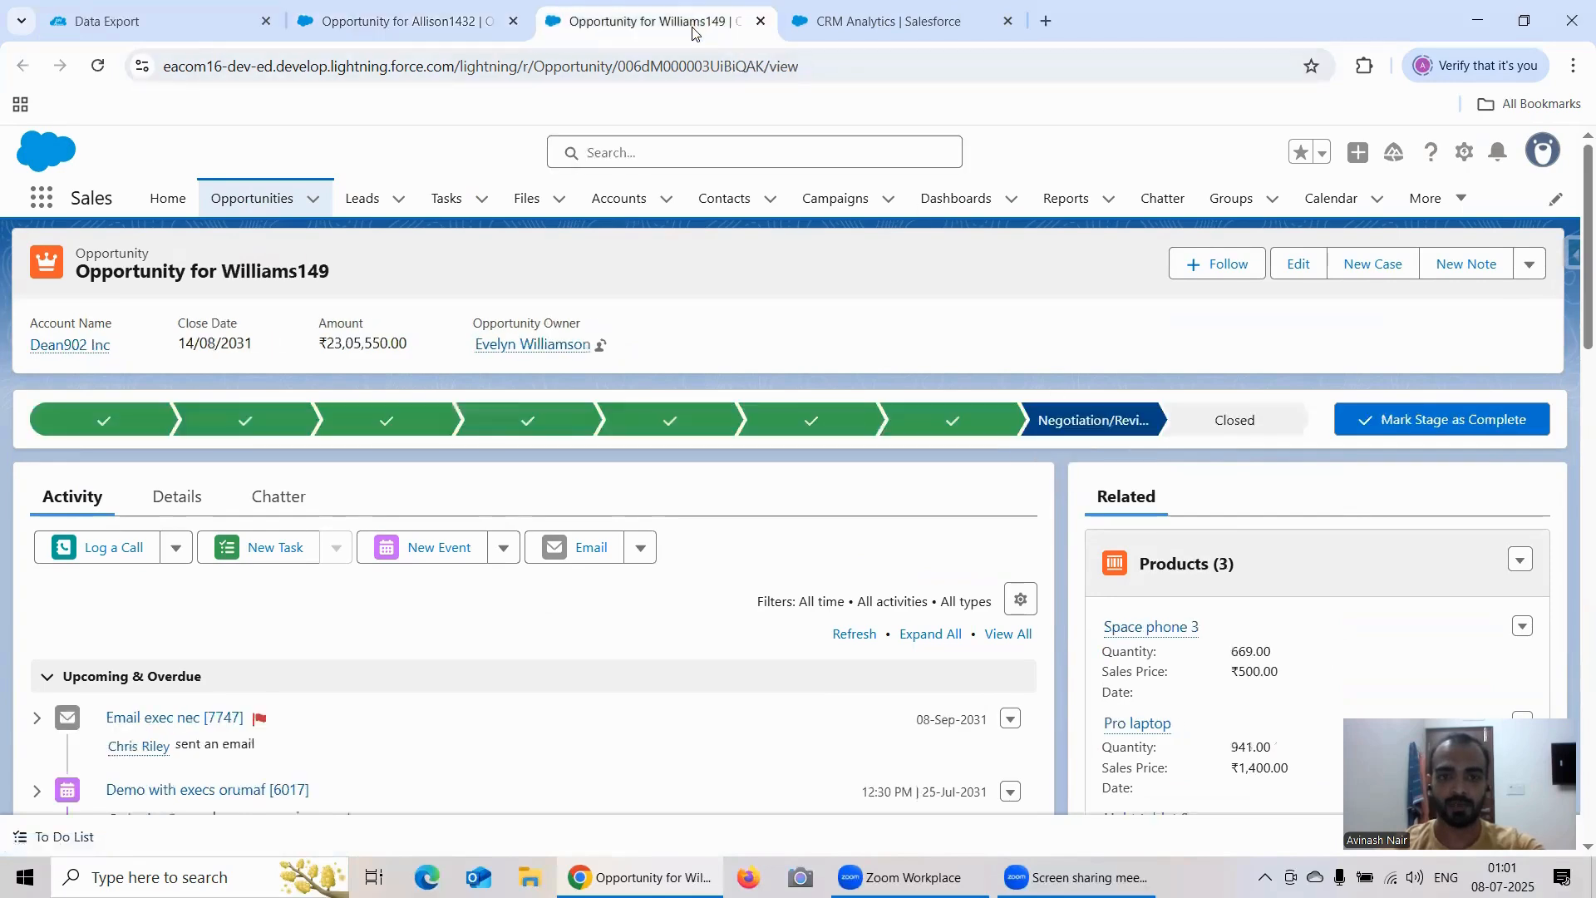
{"action": "left_click", "coordinate": [882, 21]}
{"action": "left_click", "coordinate": [1098, 496]}
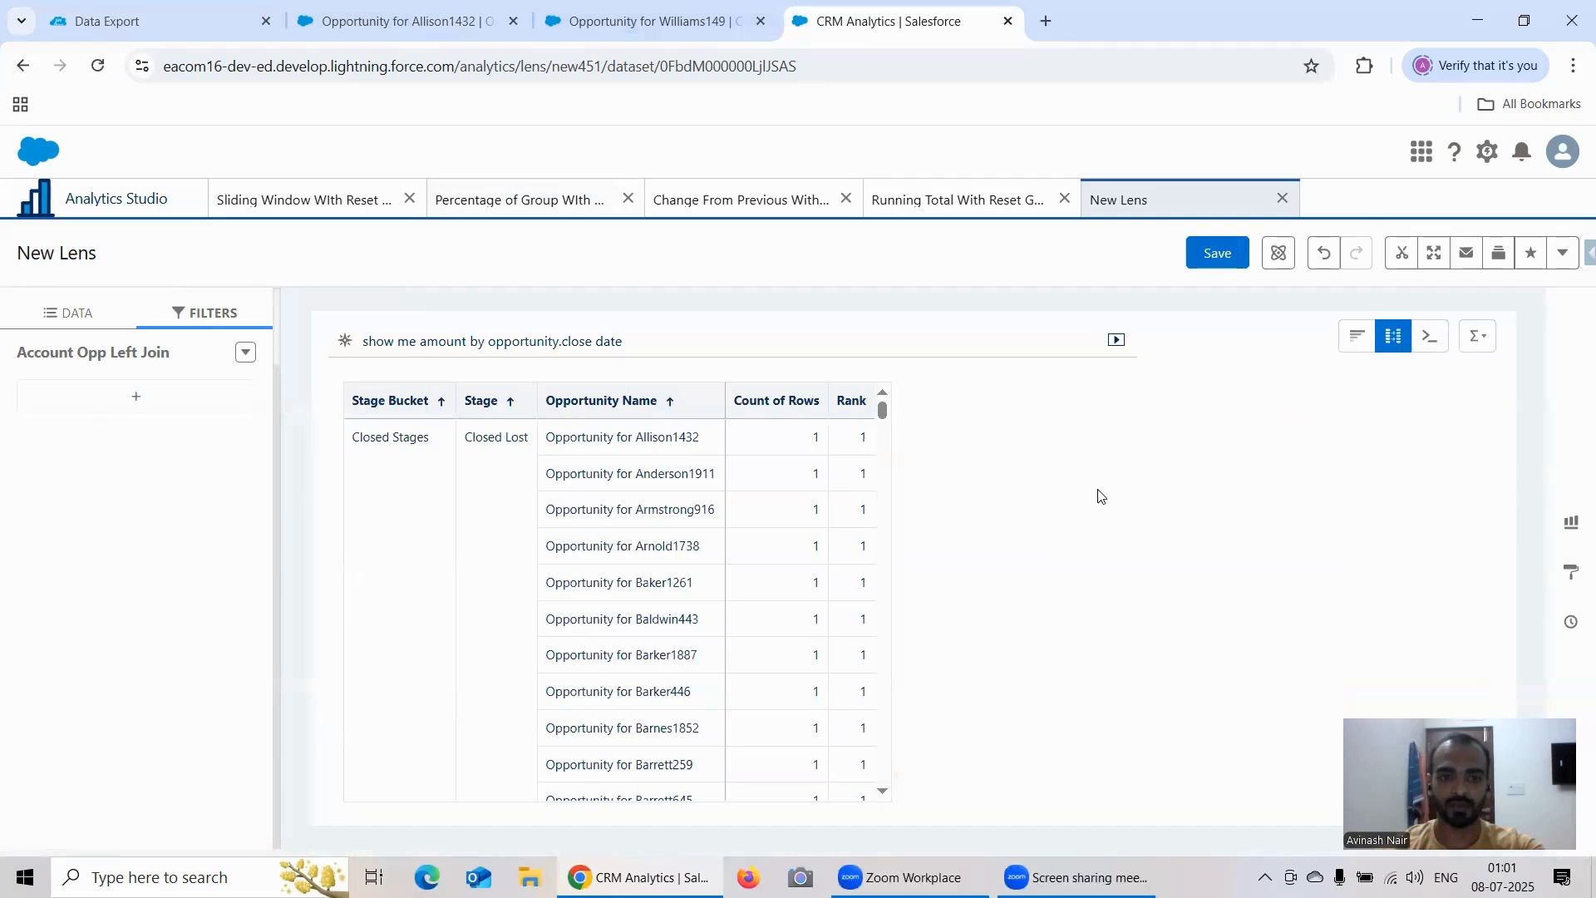
{"action": "scroll", "coordinate": [802, 517], "scroll_direction": "down", "scroll_amount": 3}
{"action": "scroll", "coordinate": [817, 496], "scroll_direction": "down", "scroll_amount": 3}
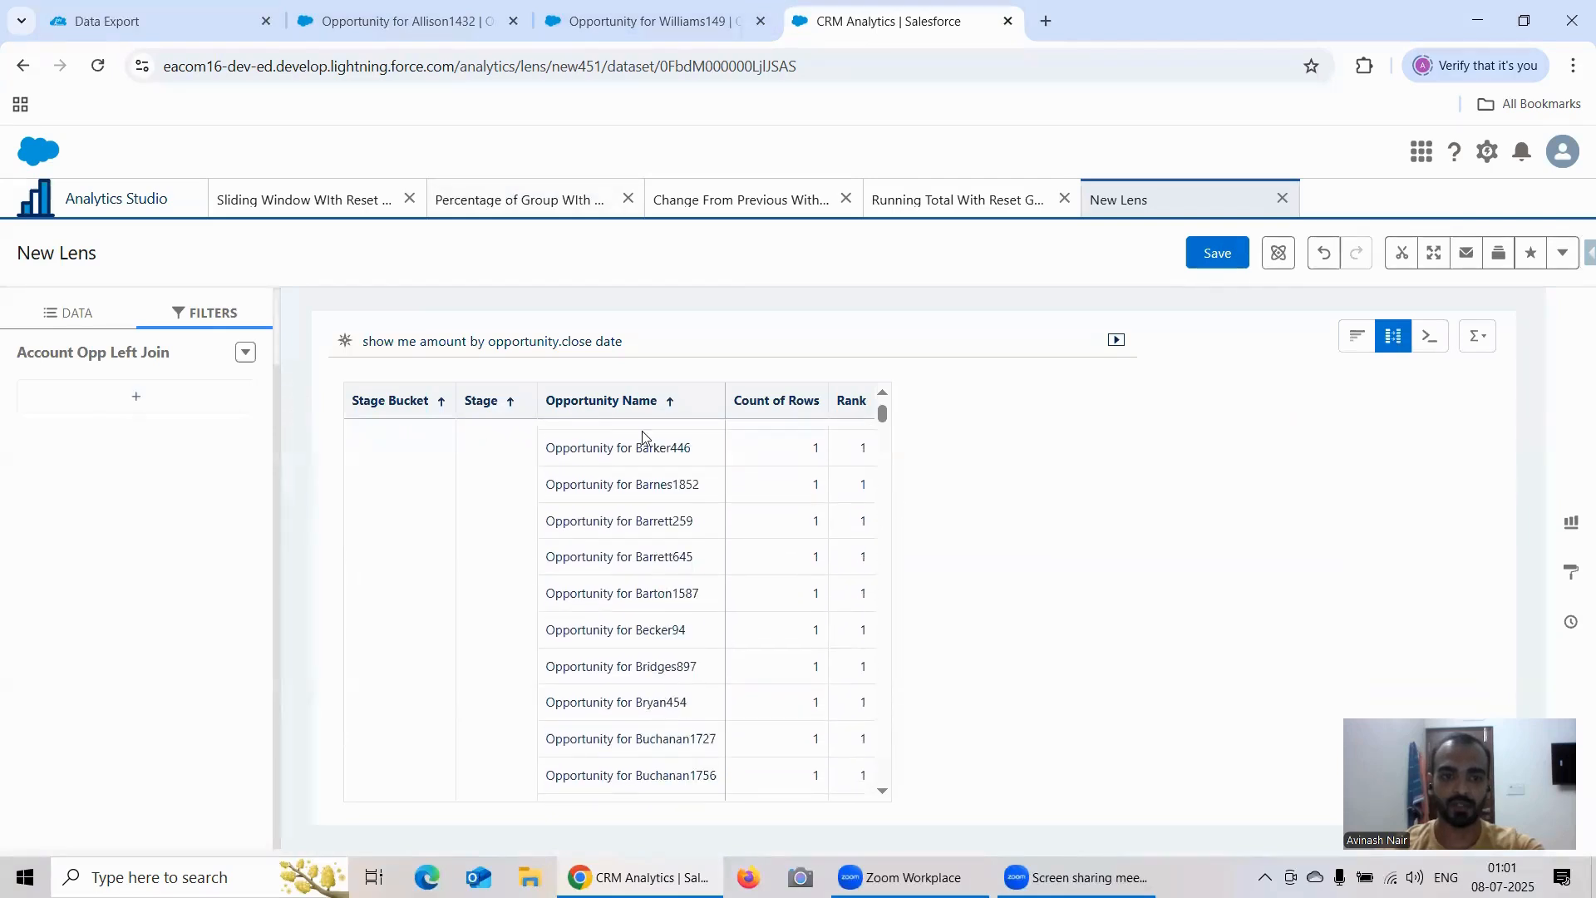
{"action": "scroll", "coordinate": [559, 525], "scroll_direction": "up", "scroll_amount": 3}
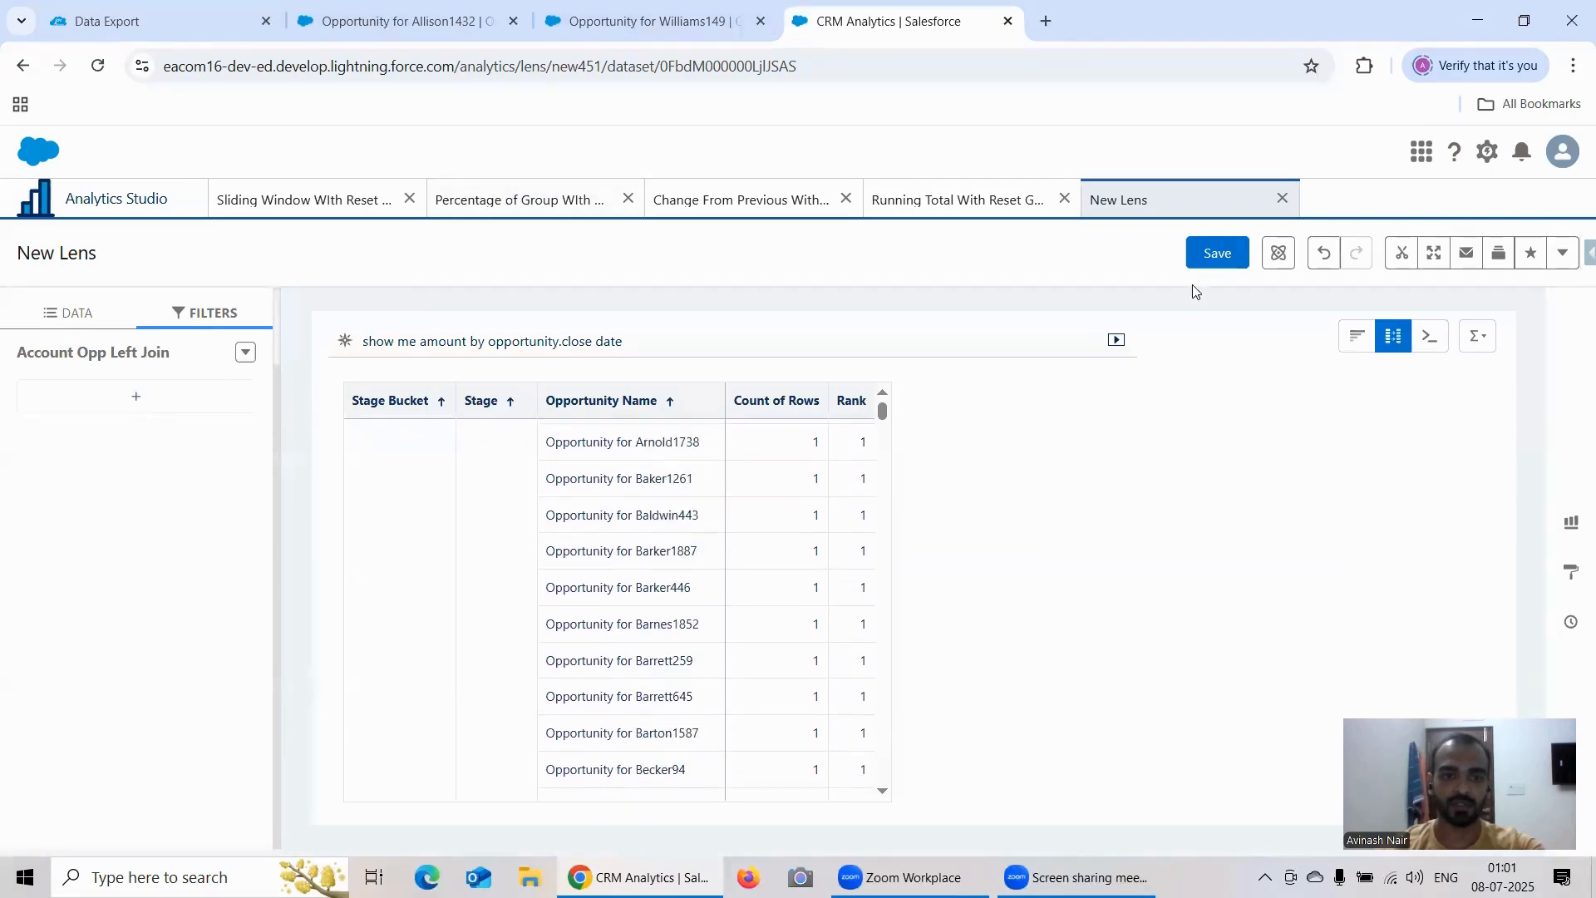
{"action": "left_click", "coordinate": [157, 404]}
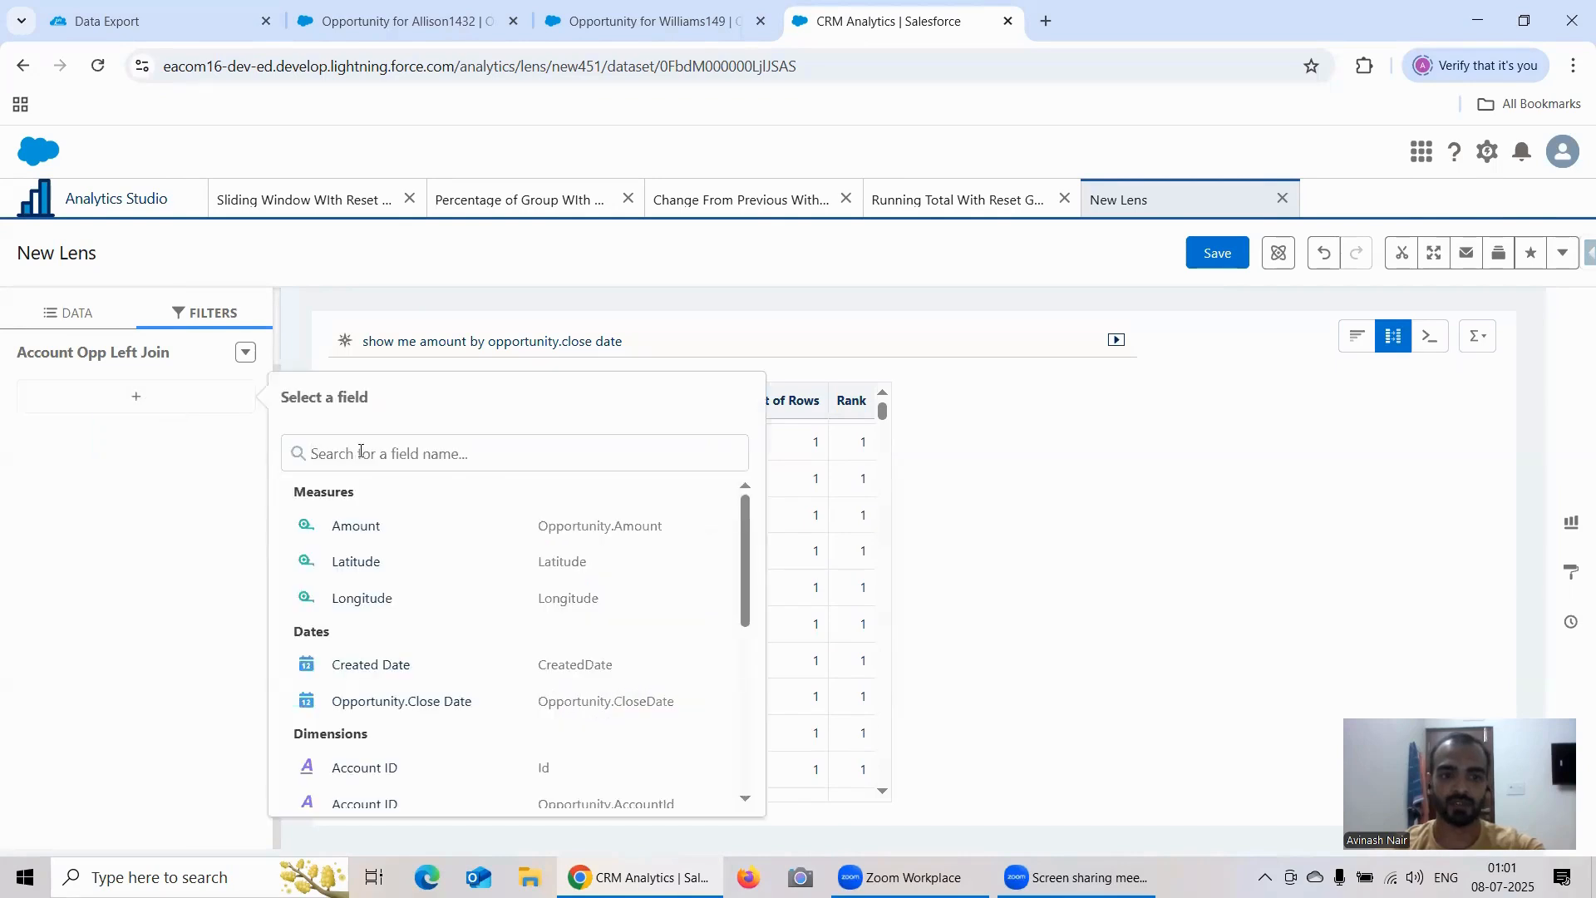
{"action": "type", "text": "Stage"}
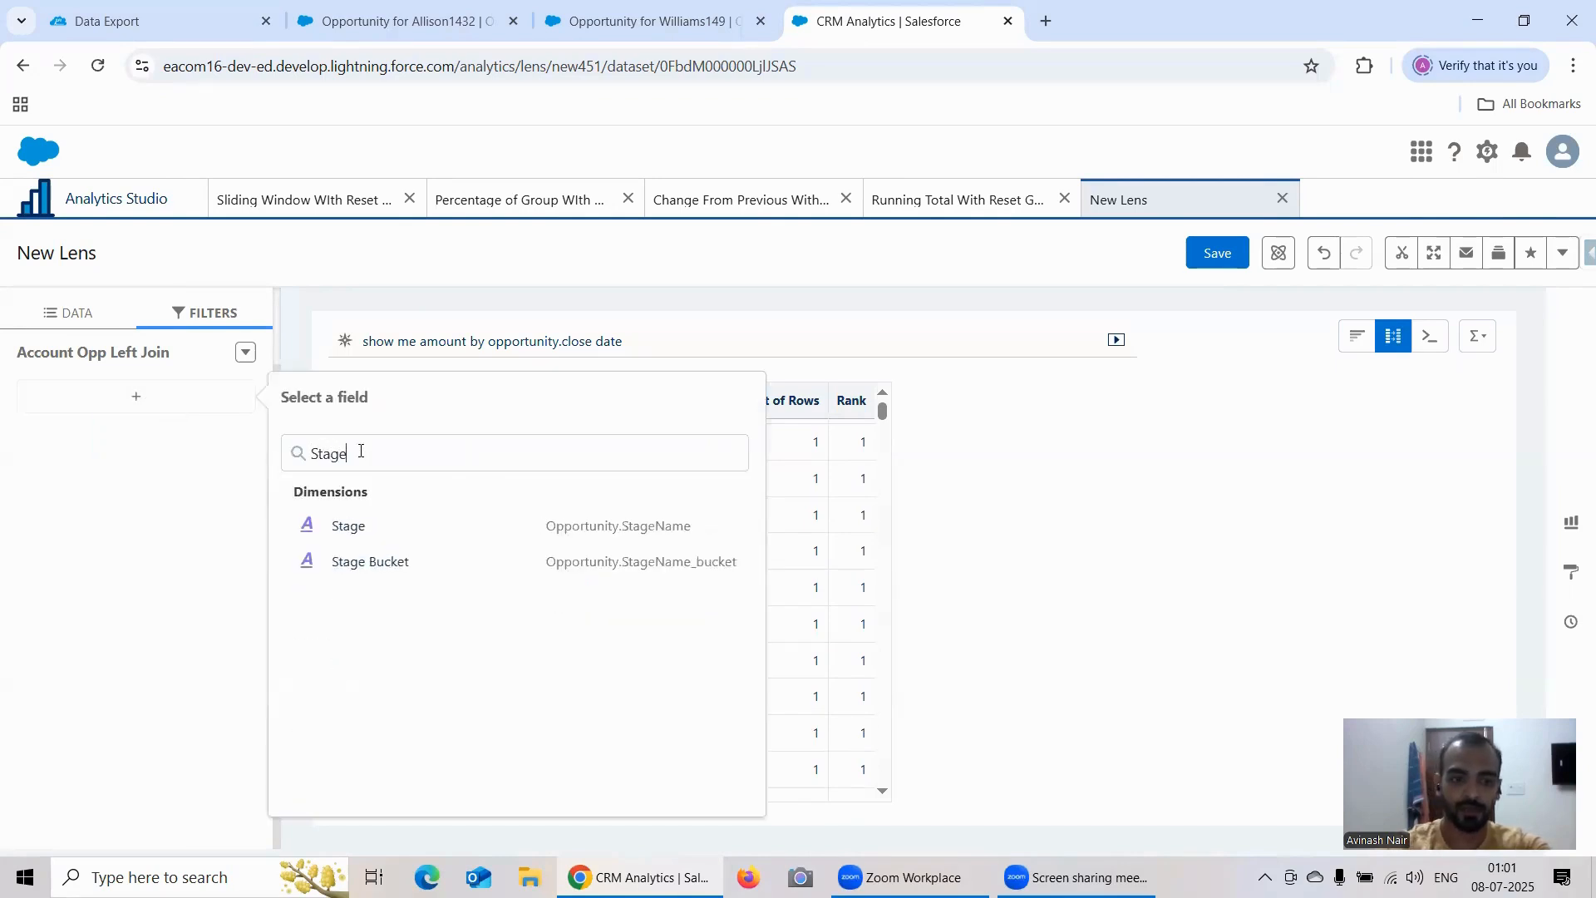
{"action": "left_click", "coordinate": [370, 525]}
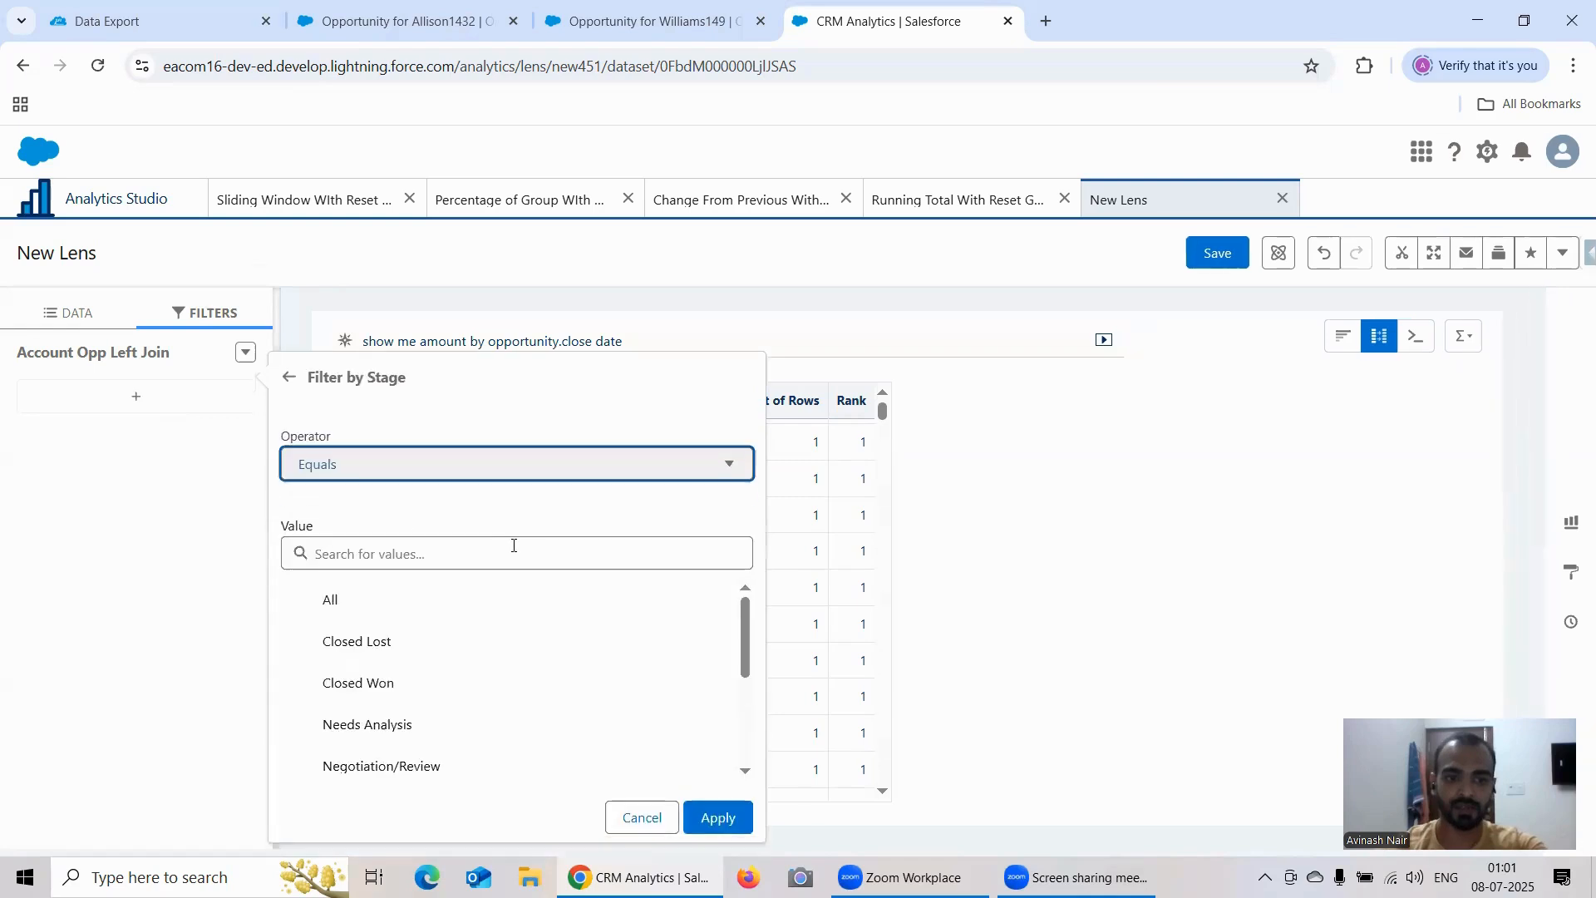
{"action": "scroll", "coordinate": [432, 657], "scroll_direction": "down", "scroll_amount": 1}
{"action": "left_click", "coordinate": [388, 623]}
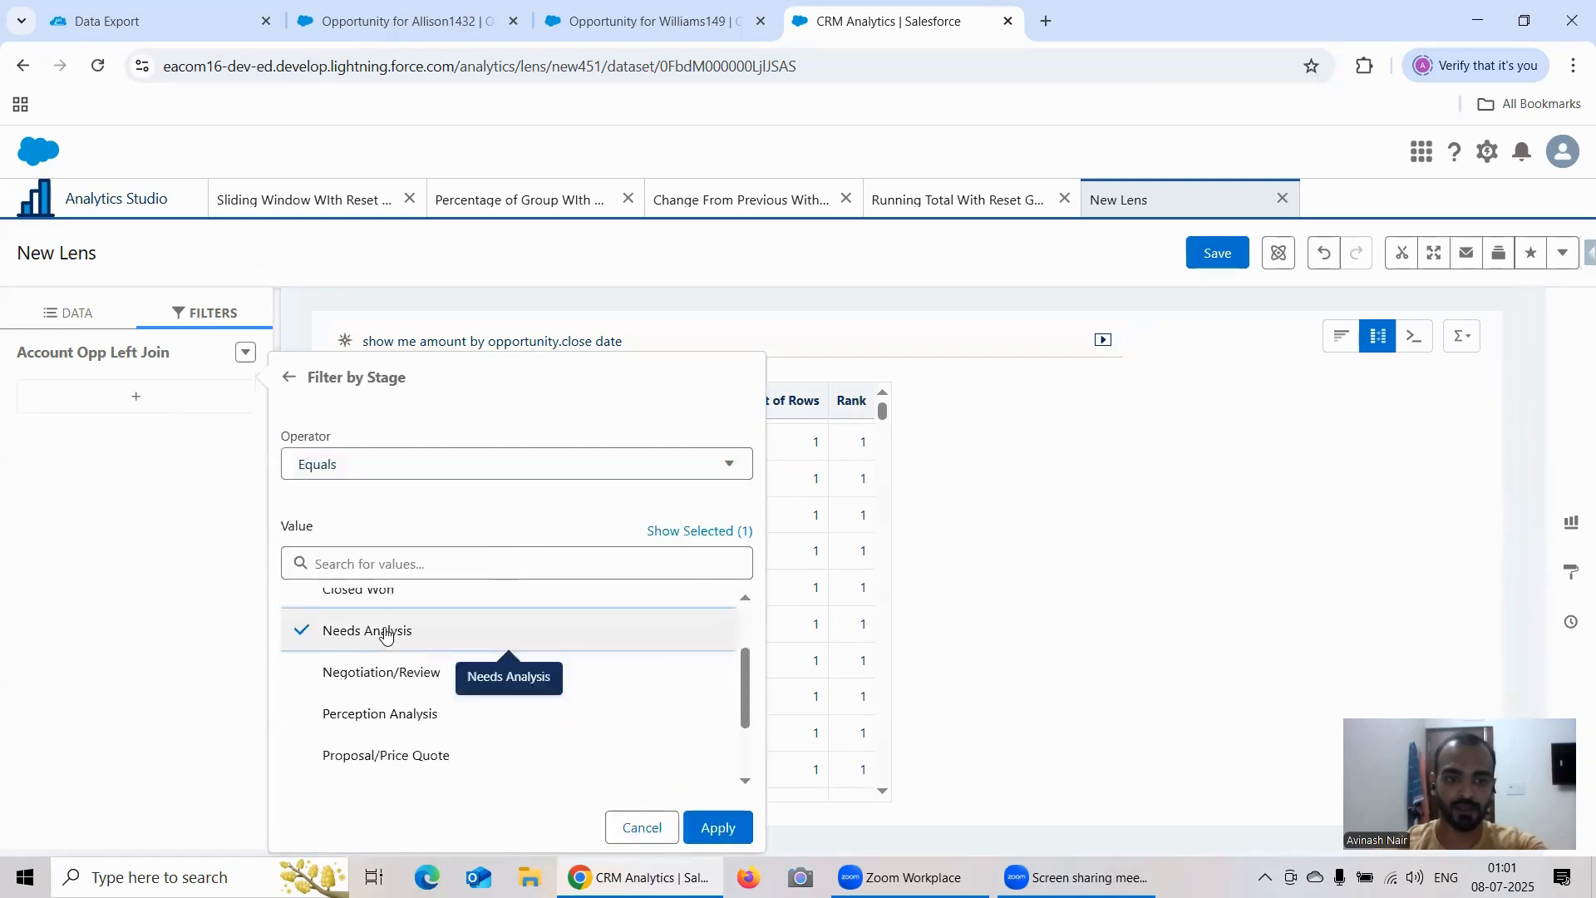
{"action": "left_click", "coordinate": [719, 817]}
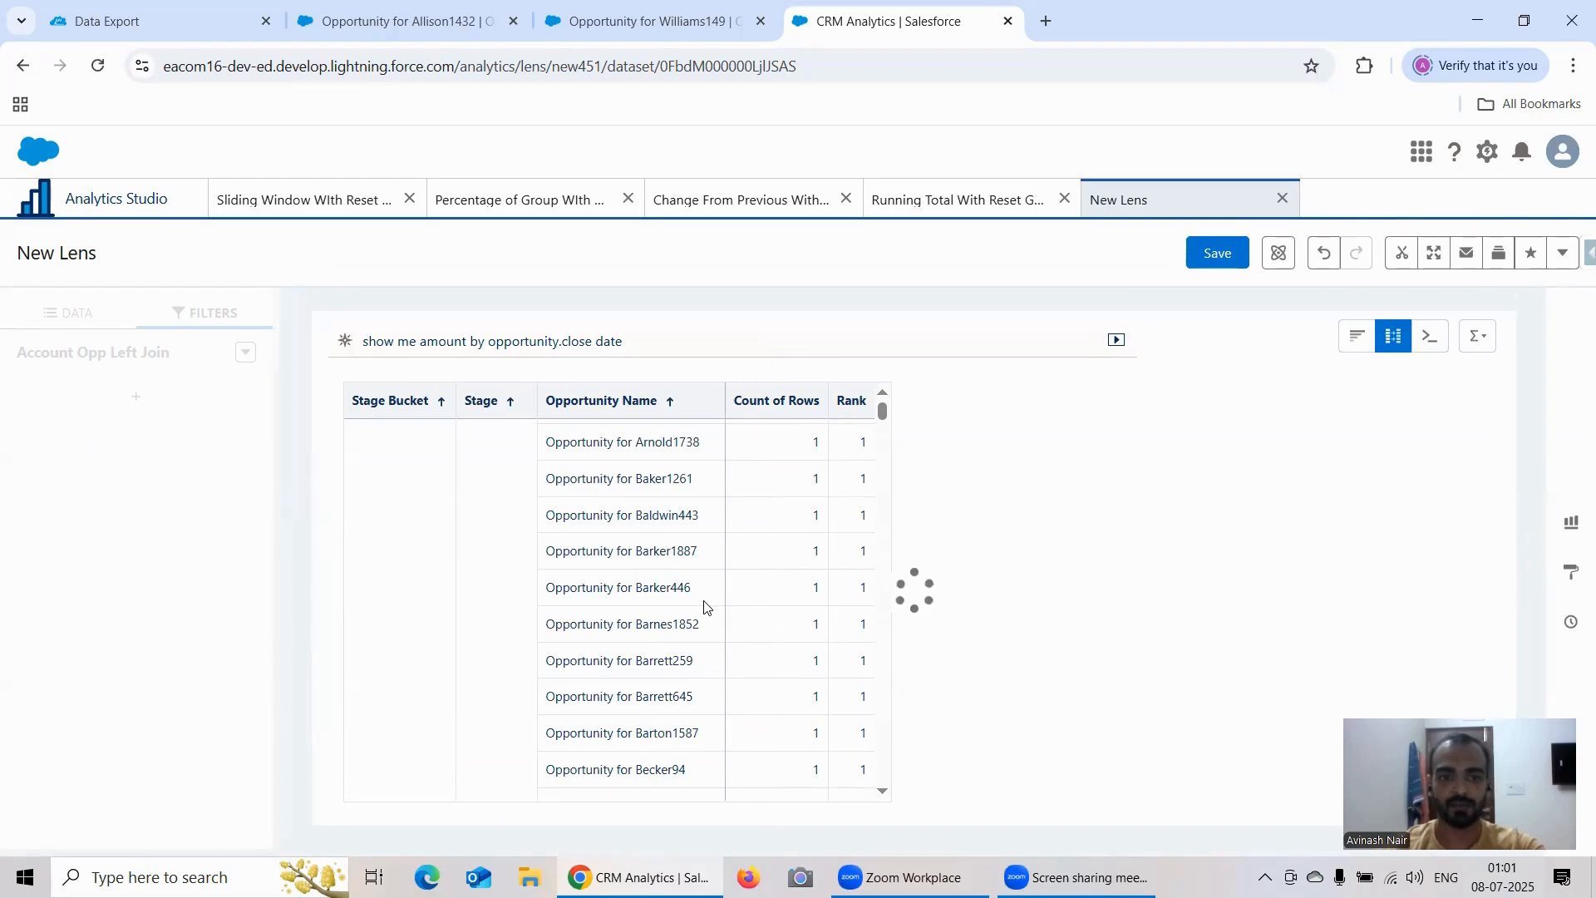
Step: Copy the first visible opportunity name in the Needs Analysis-filtered lens table and search for it in the Salesforce Sales app
{"action": "left_click_drag", "start_coordinate": [733, 442], "coordinate": [601, 445]}
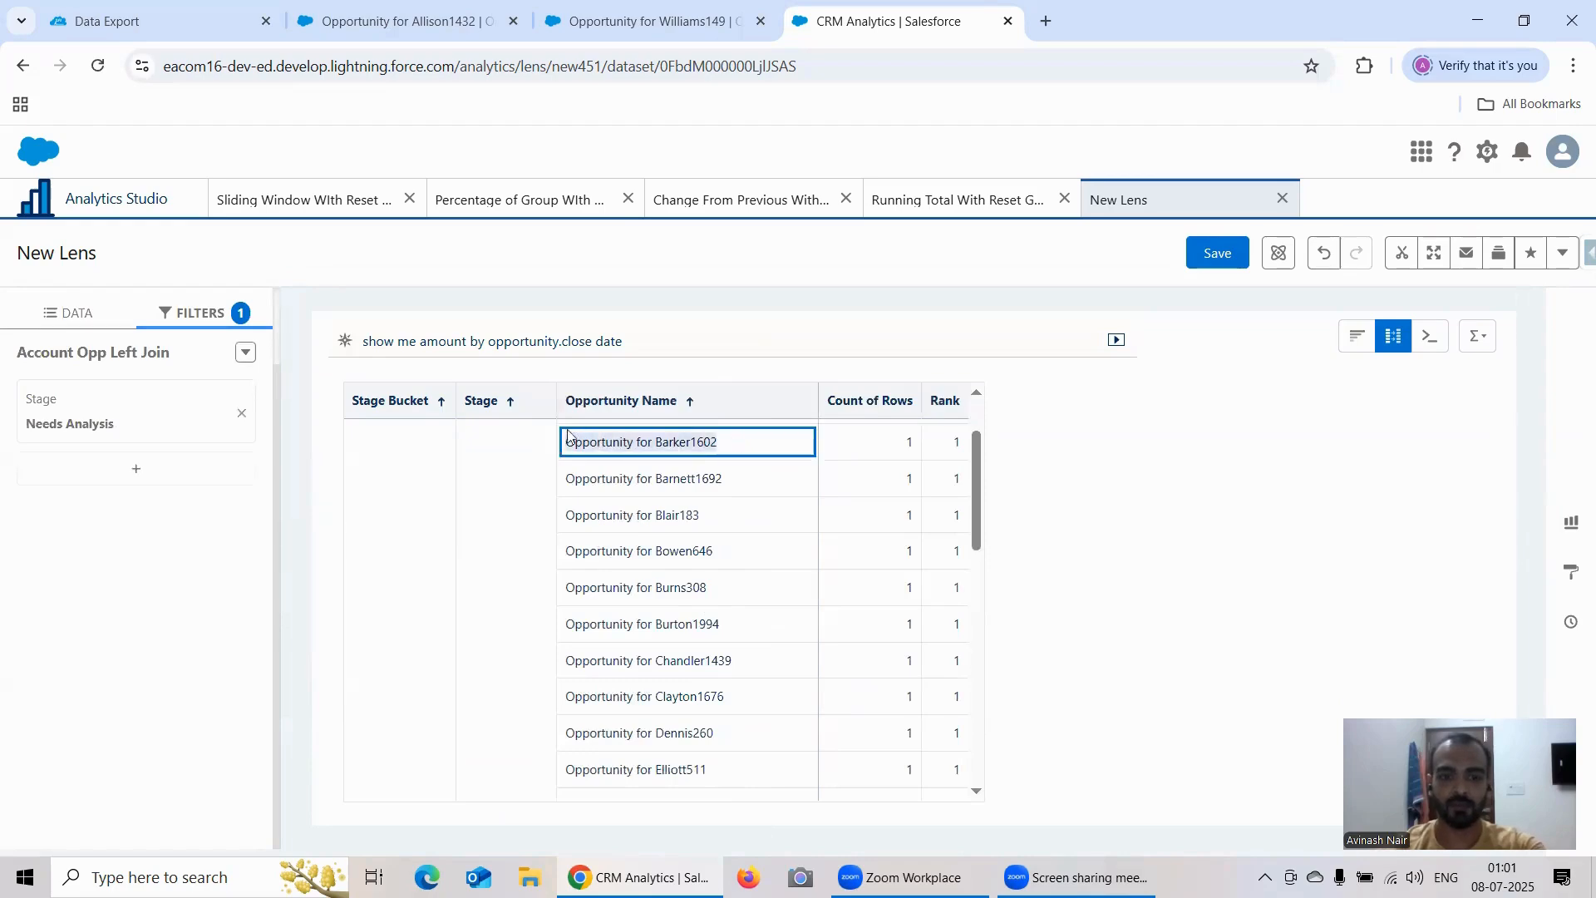
{"action": "left_click", "coordinate": [567, 434]}
{"action": "left_click", "coordinate": [649, 20]}
{"action": "left_click", "coordinate": [399, 21]}
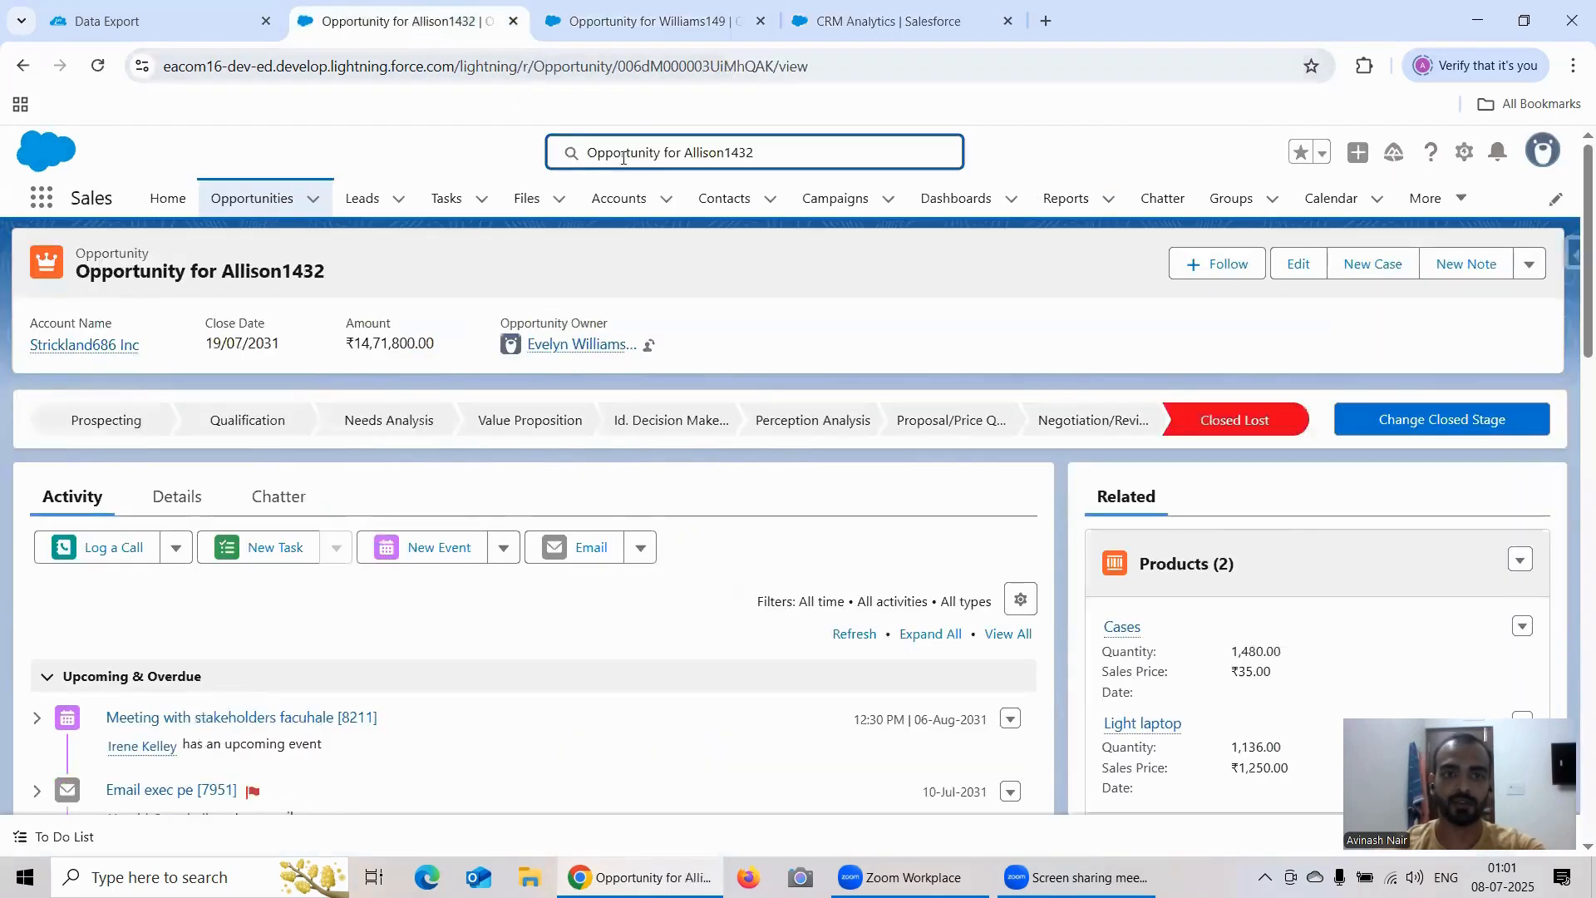
{"action": "left_click", "coordinate": [655, 157]}
{"action": "type", "text": "Opportunity for Barker1602"}
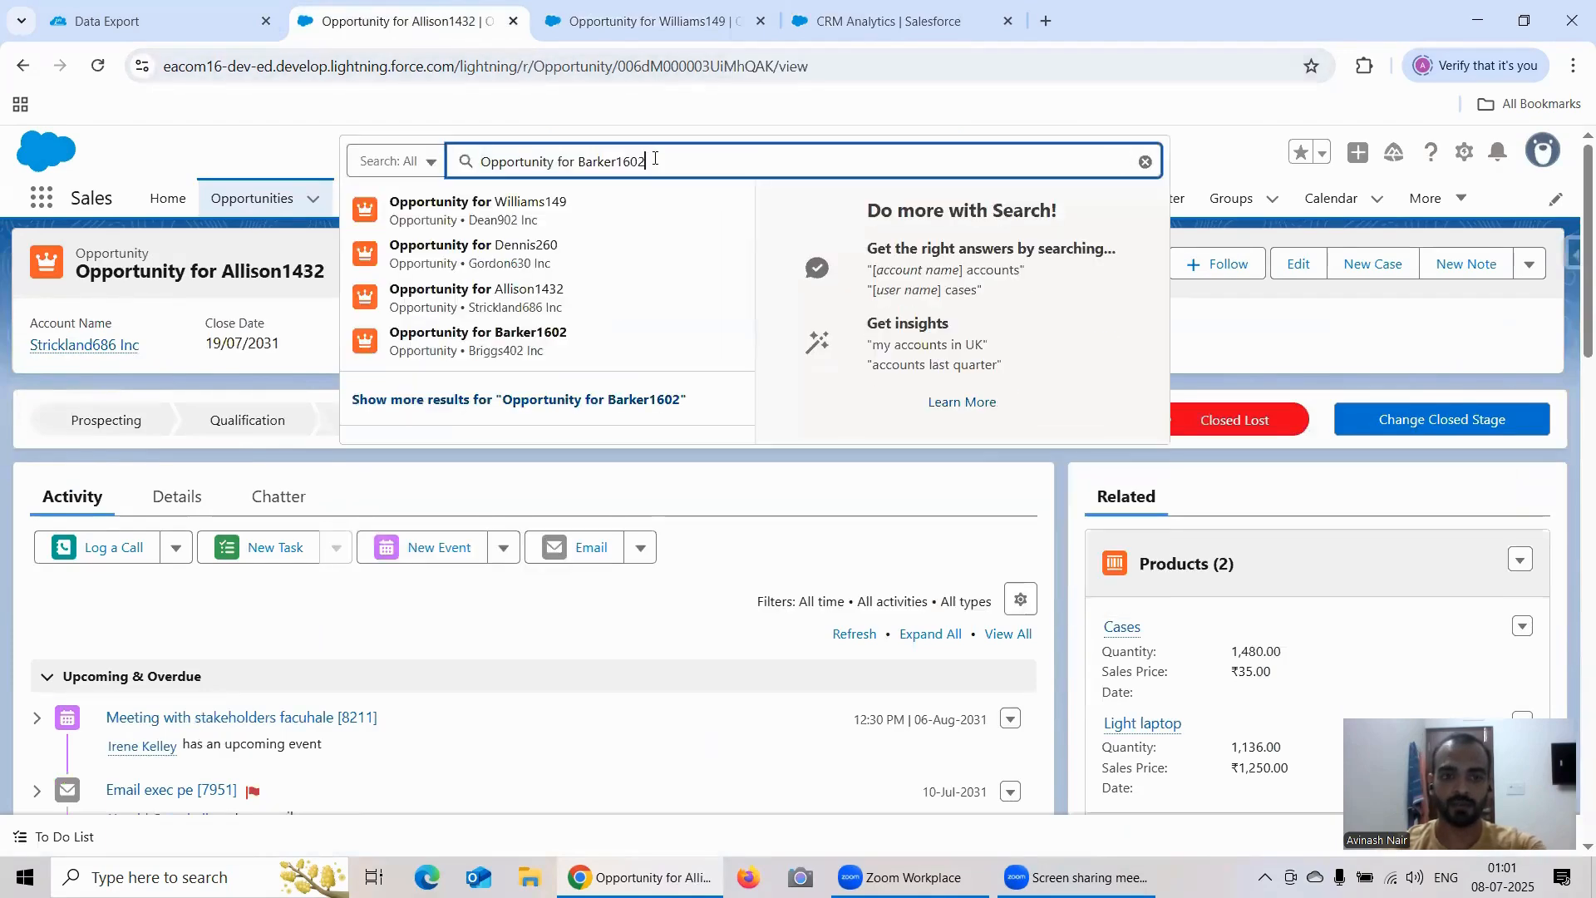
Step: Open the matching opportunity record and mark Negotiation/Review as its current stage
{"action": "left_click", "coordinate": [594, 344]}
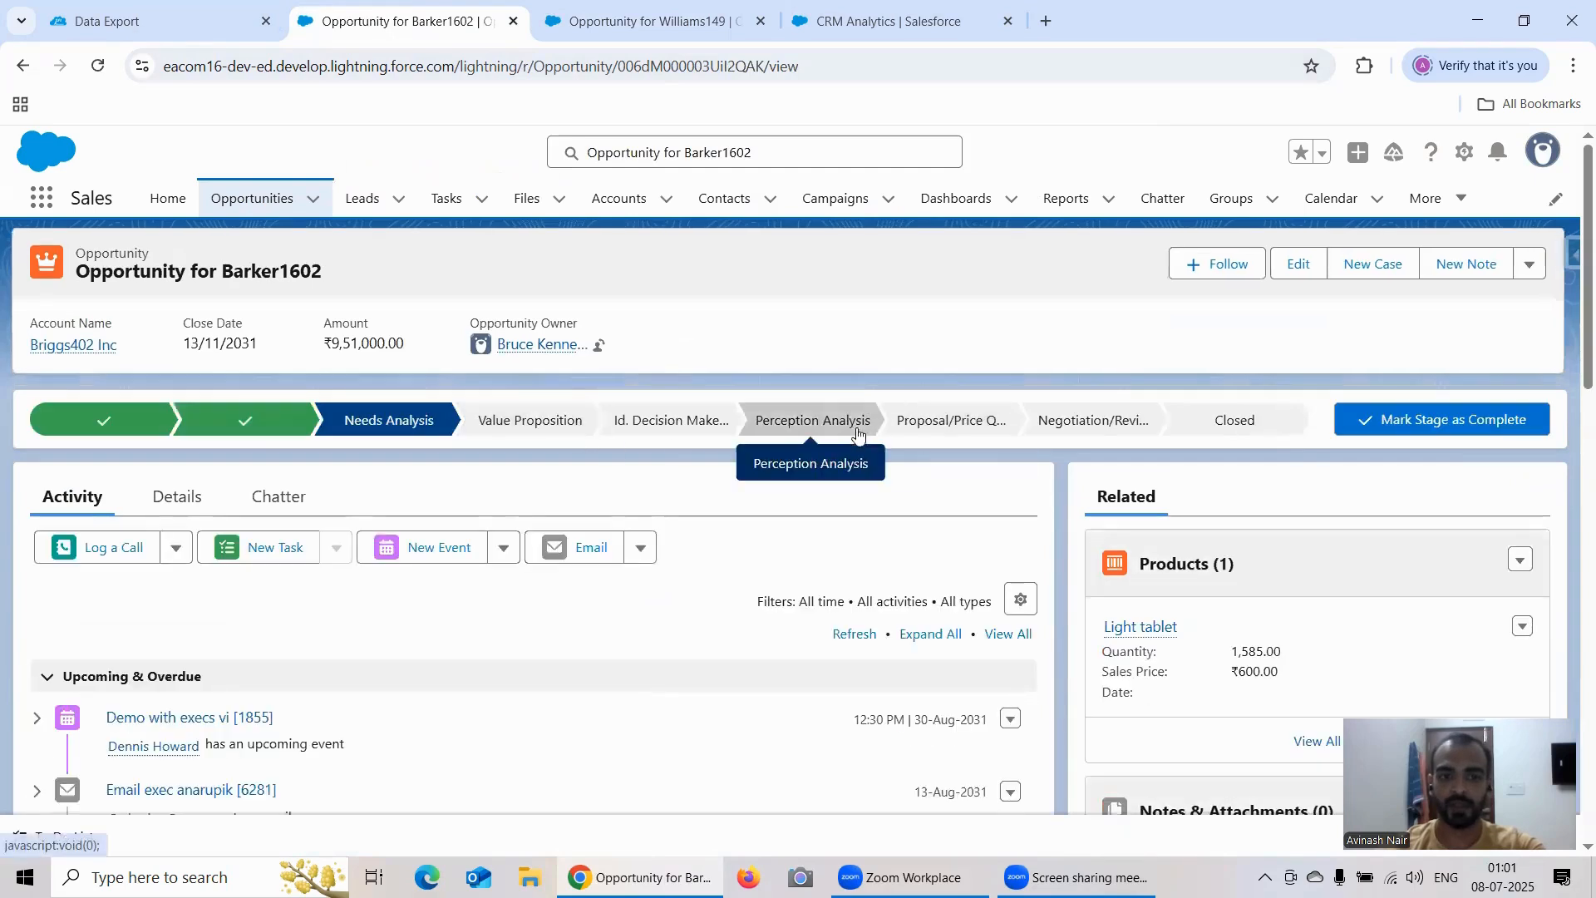
{"action": "left_click", "coordinate": [1077, 421]}
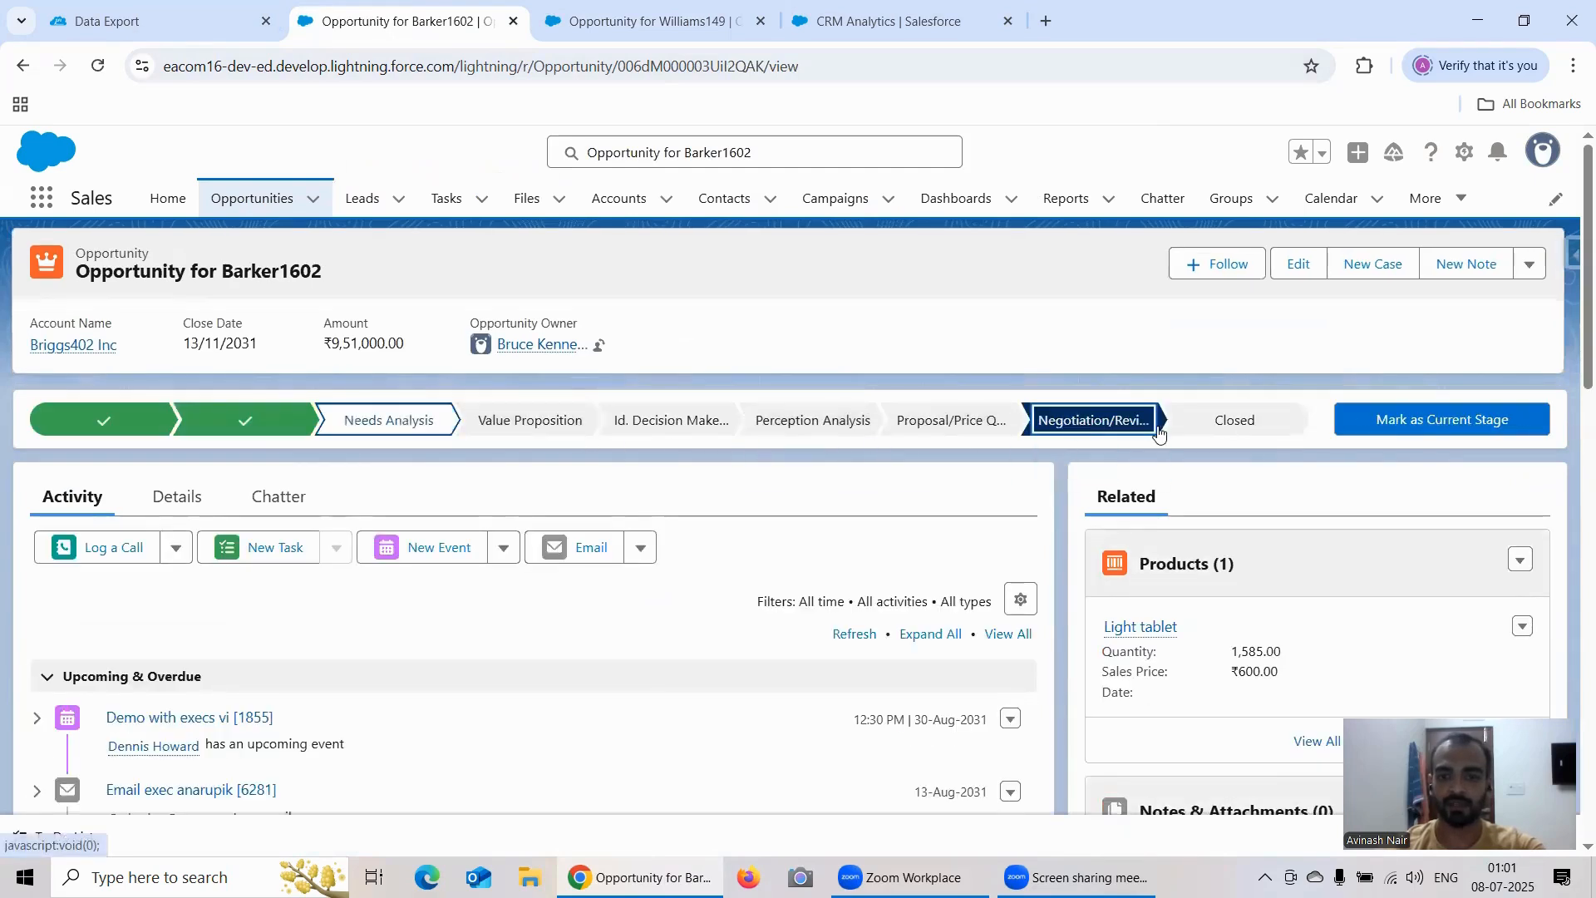
{"action": "left_click", "coordinate": [1401, 420]}
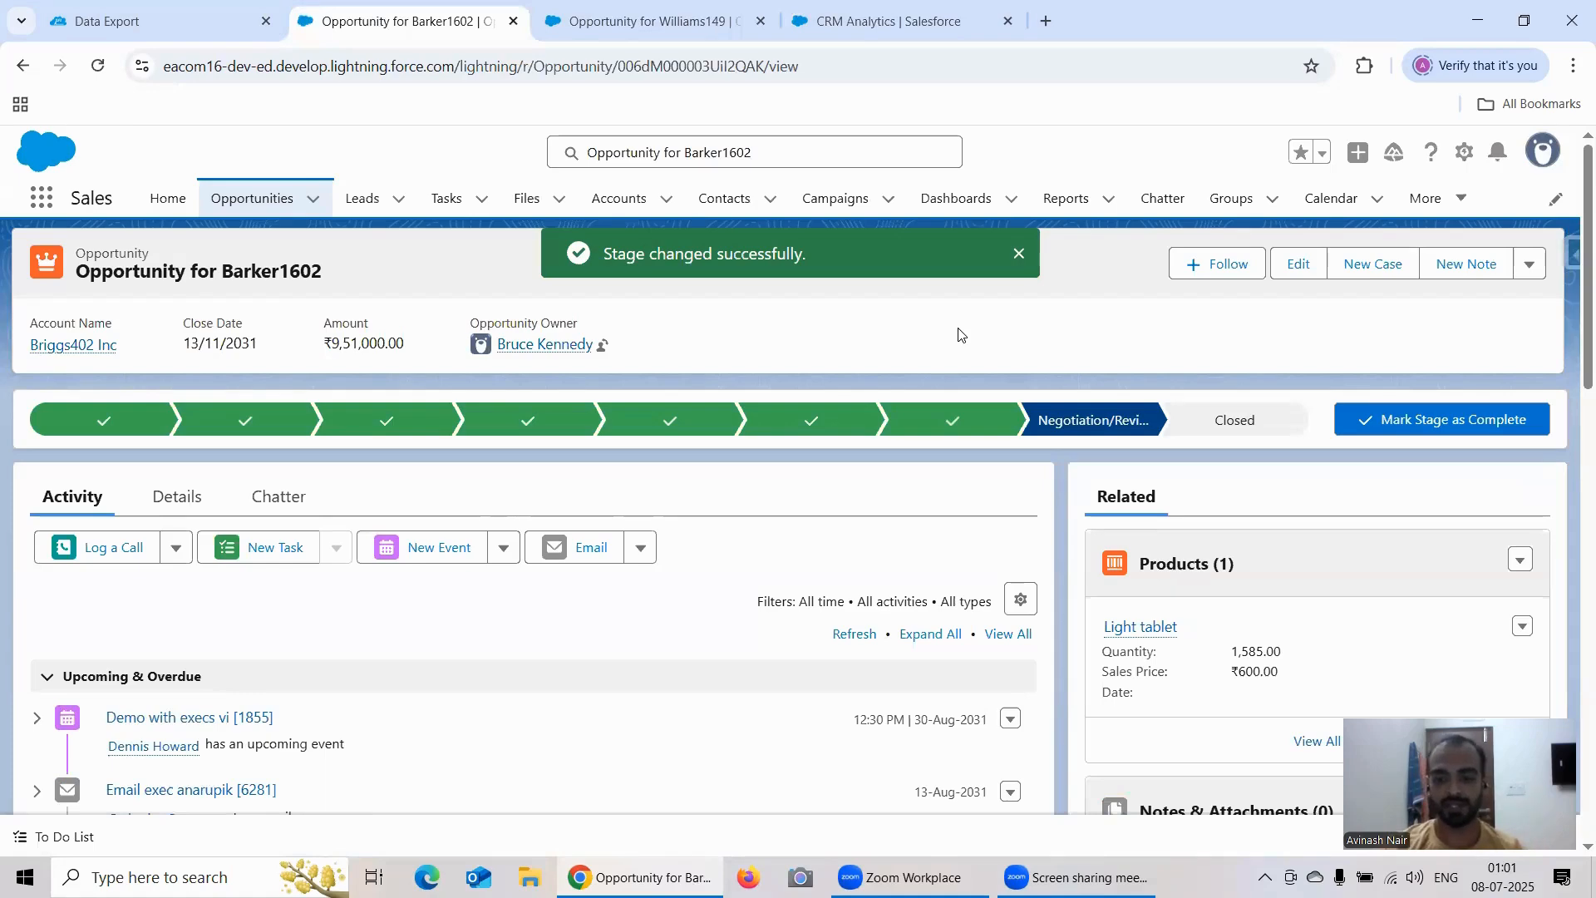
Step: Return to CRM Analytics and review the Sliding Window, Percentage of Group, Change From Previous and Running Total lenses, ending at the new lens
{"action": "left_click", "coordinate": [882, 22]}
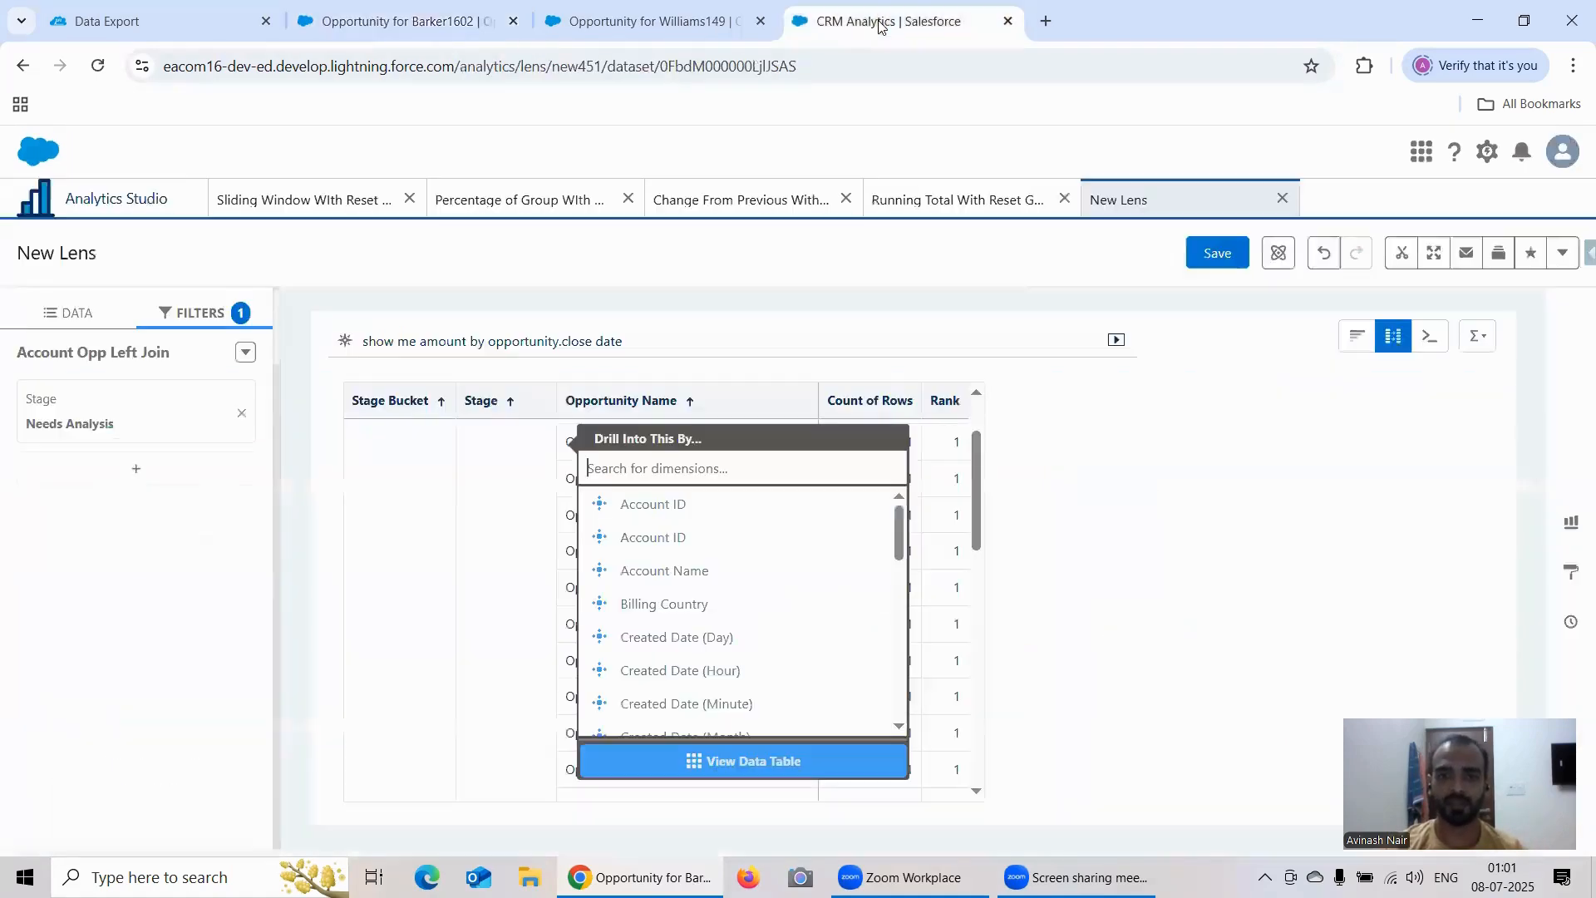
{"action": "left_click", "coordinate": [287, 208]}
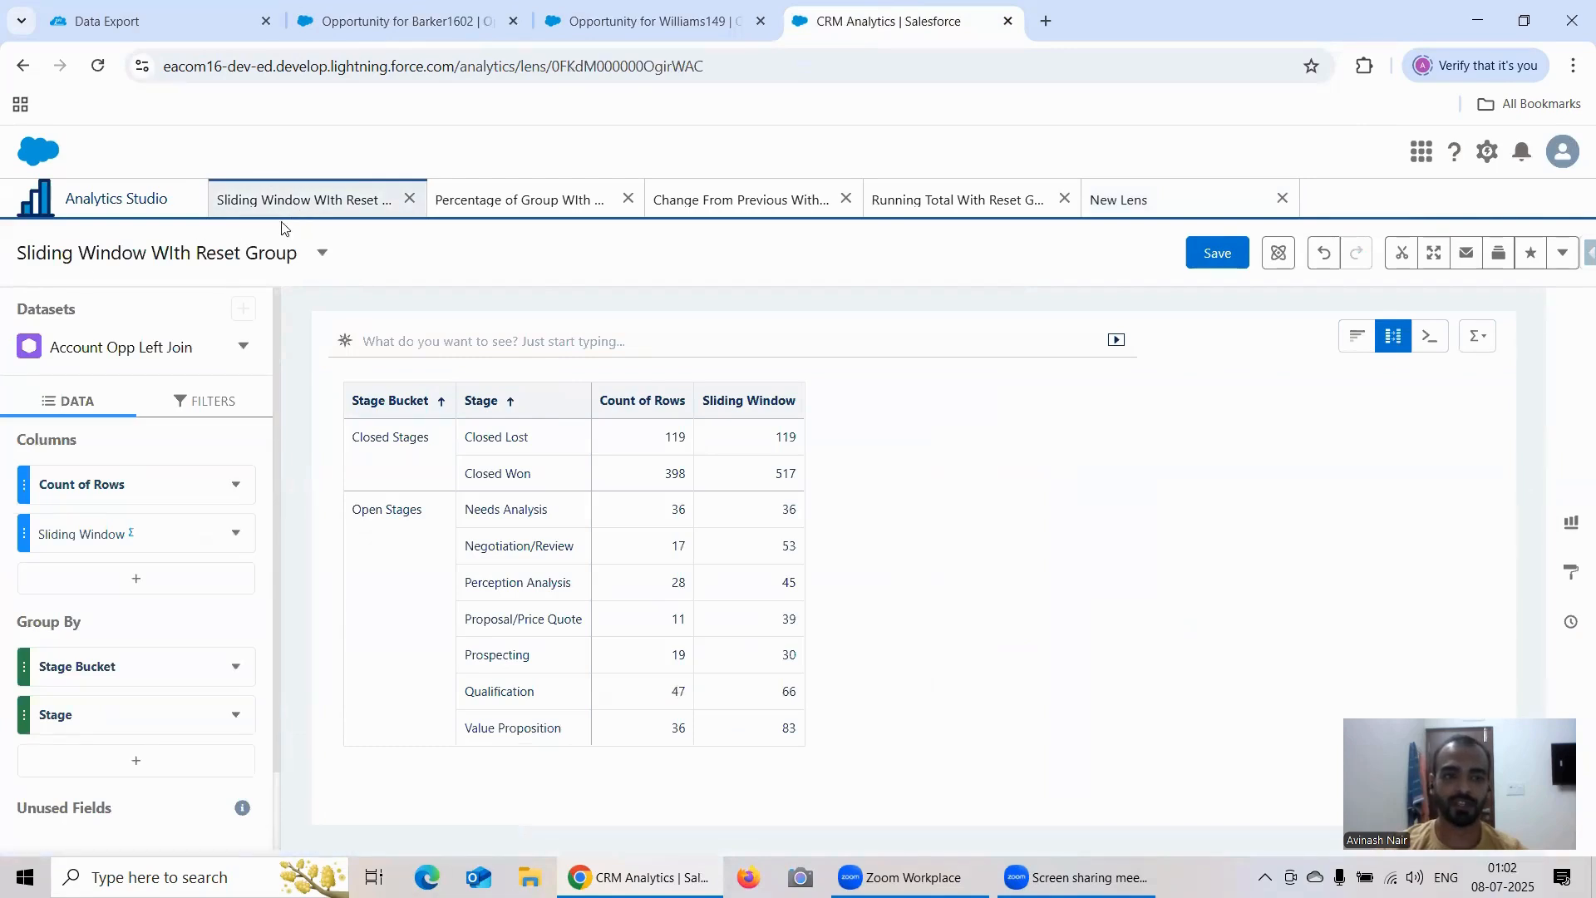
{"action": "left_click", "coordinate": [548, 202]}
{"action": "left_click", "coordinate": [746, 199]}
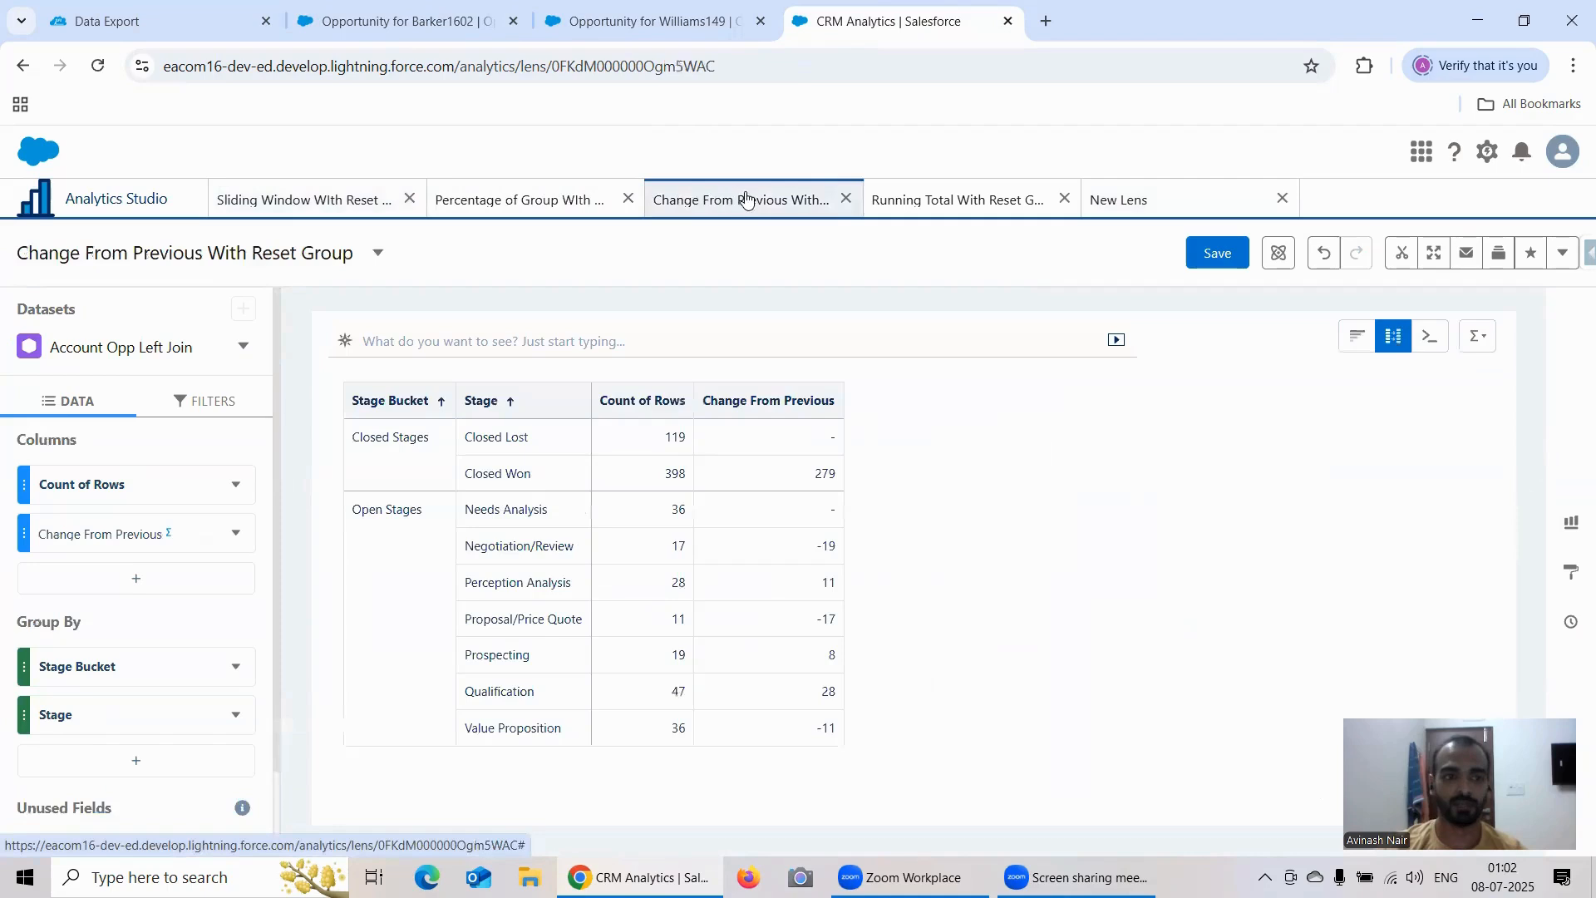
{"action": "left_click", "coordinate": [921, 202]}
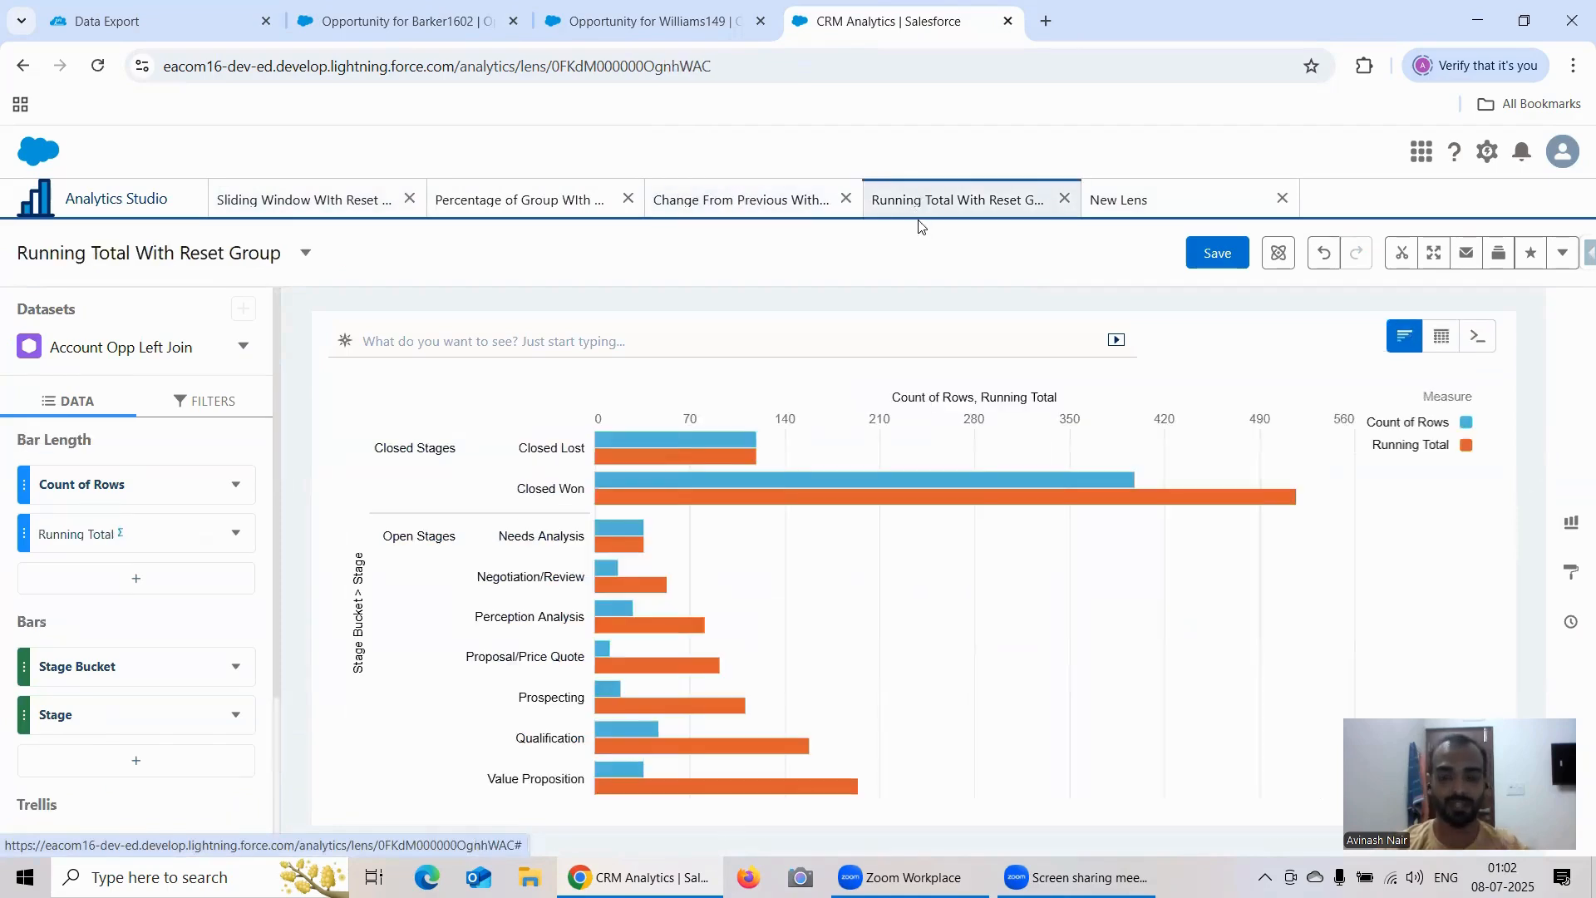
{"action": "left_click", "coordinate": [1110, 208]}
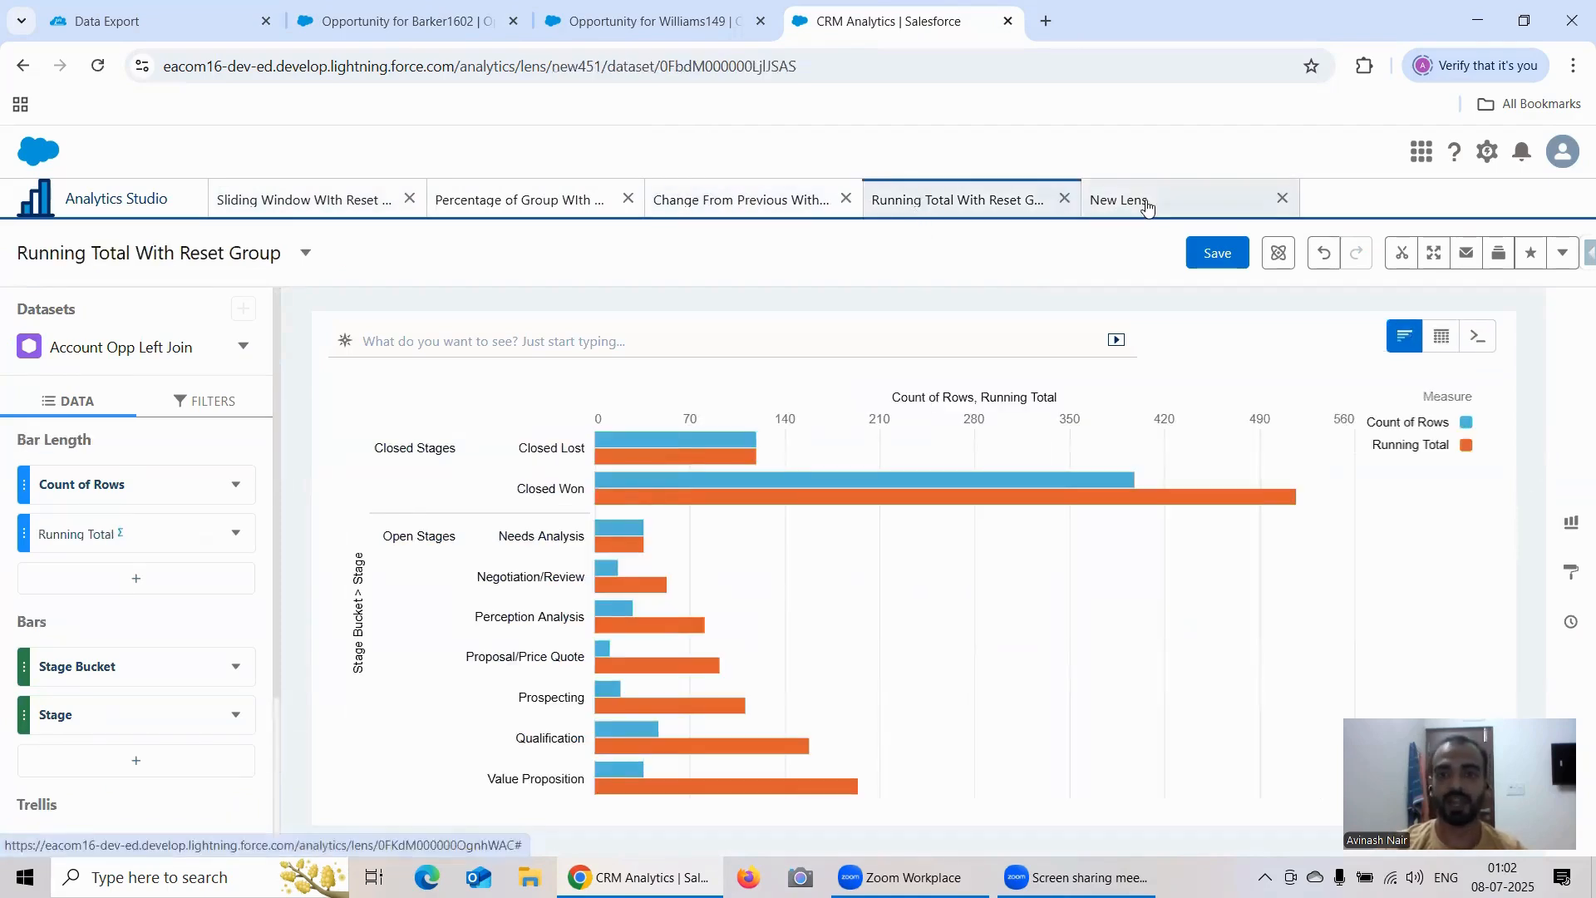